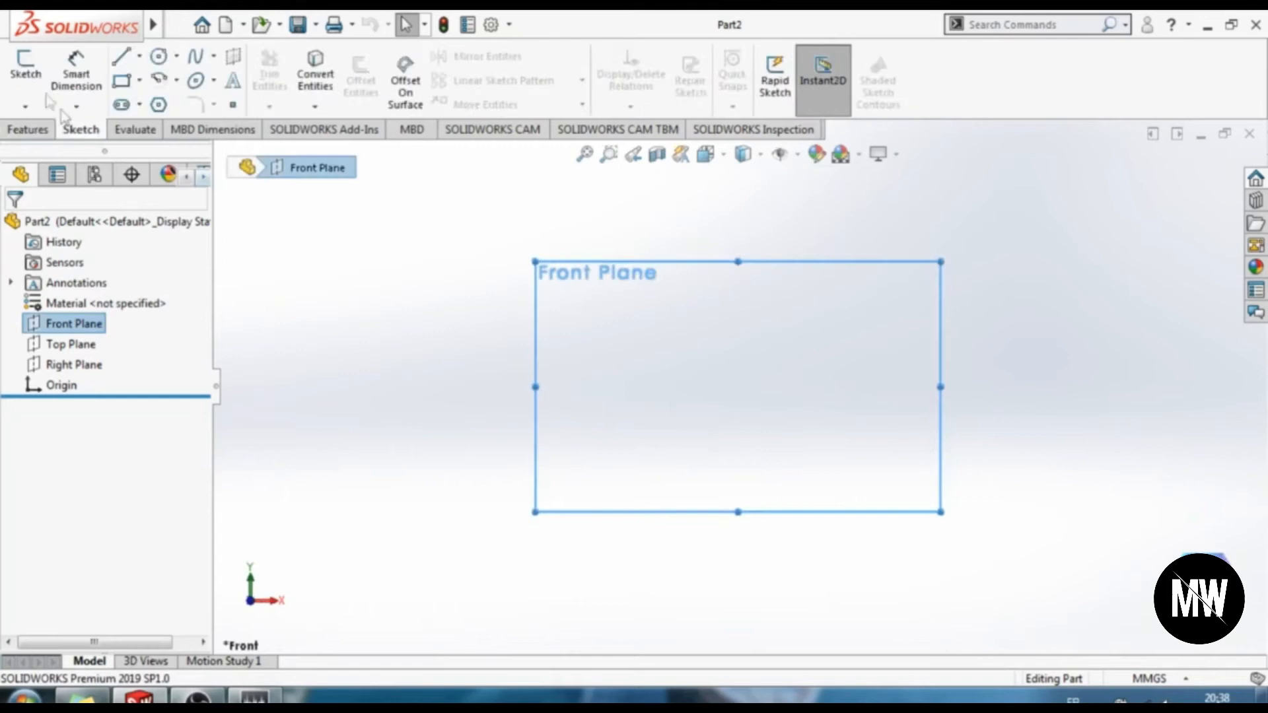
Sketch on the Front Plane a horizontal centerline about 98 mm long from the origin, continuing into a vertical centerline upward from its far end
left_click(139, 57)
left_click(164, 103)
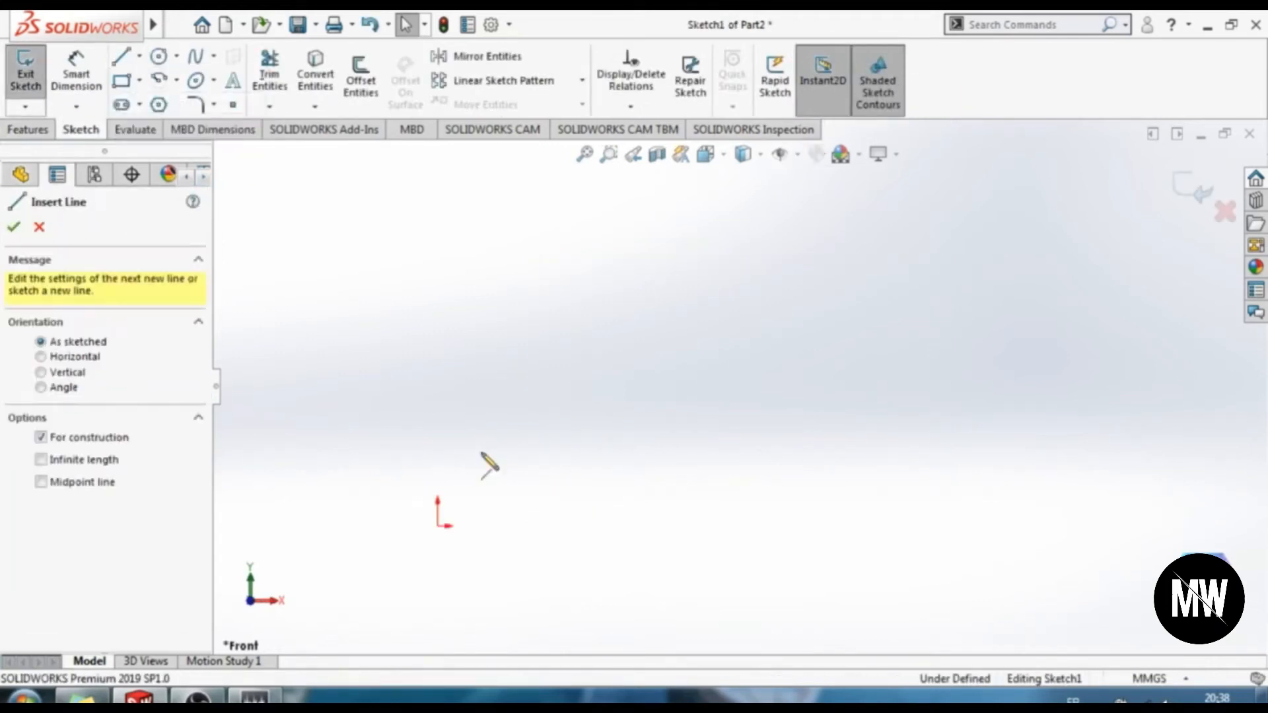
left_click(438, 527)
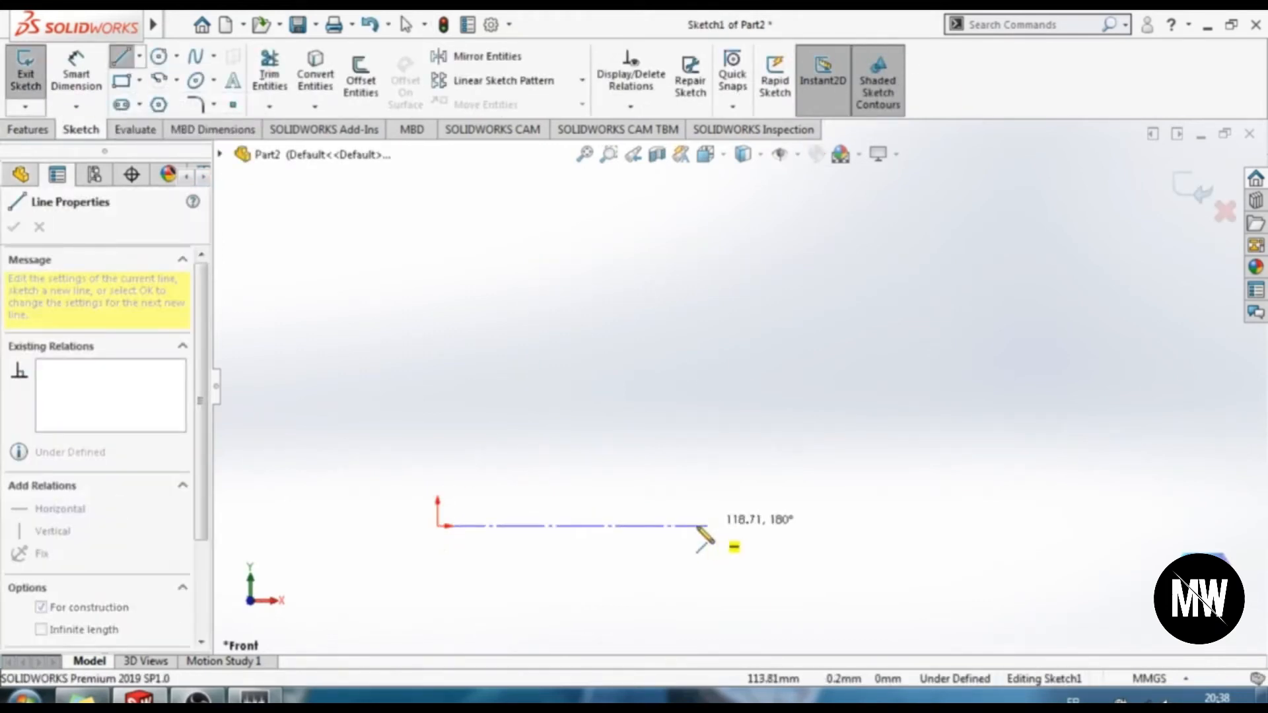
left_click(662, 526)
left_click(661, 175)
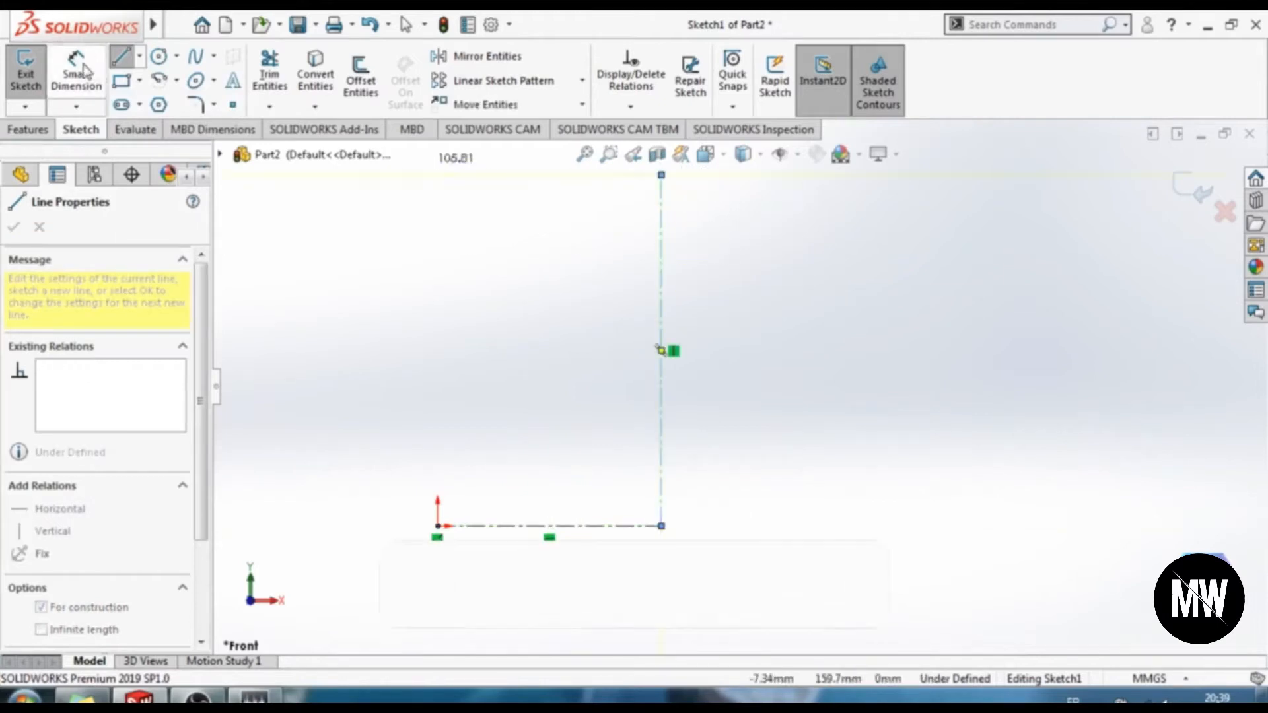
Dimension the horizontal centerline's length as 16.25 mm
left_click(76, 69)
left_click(611, 526)
left_click(599, 589)
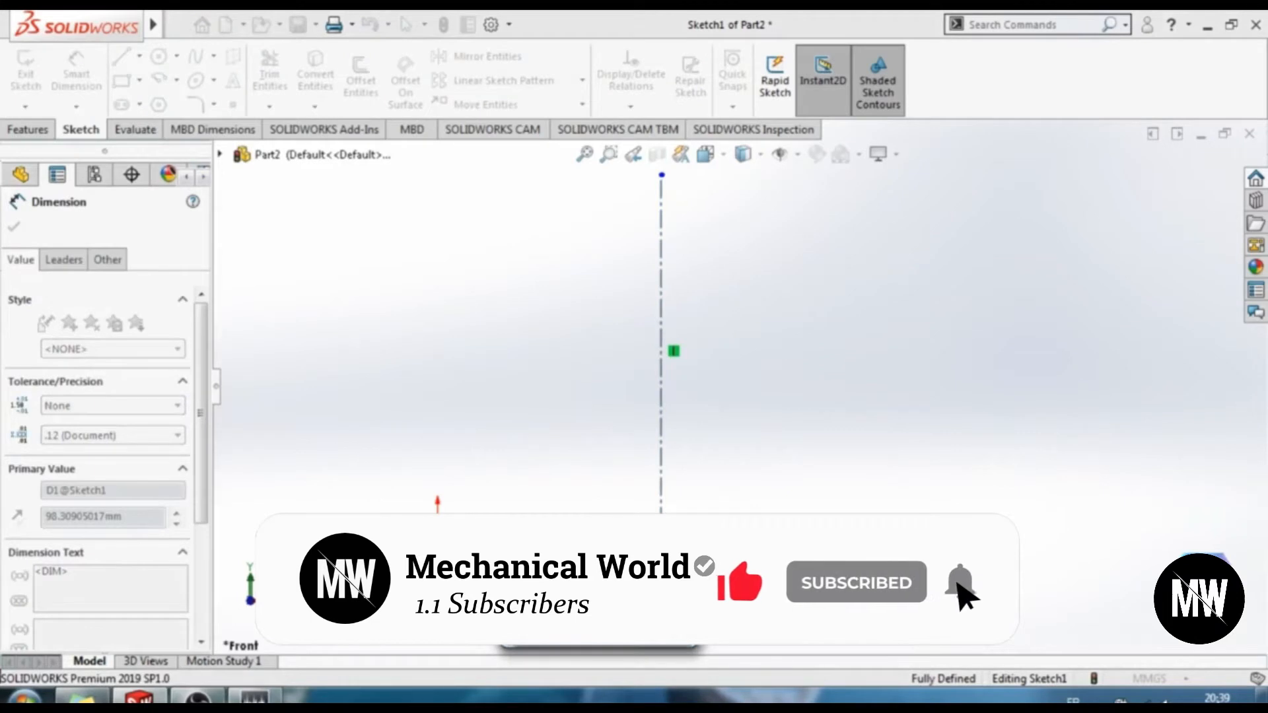
type("16.25")
key("Return")
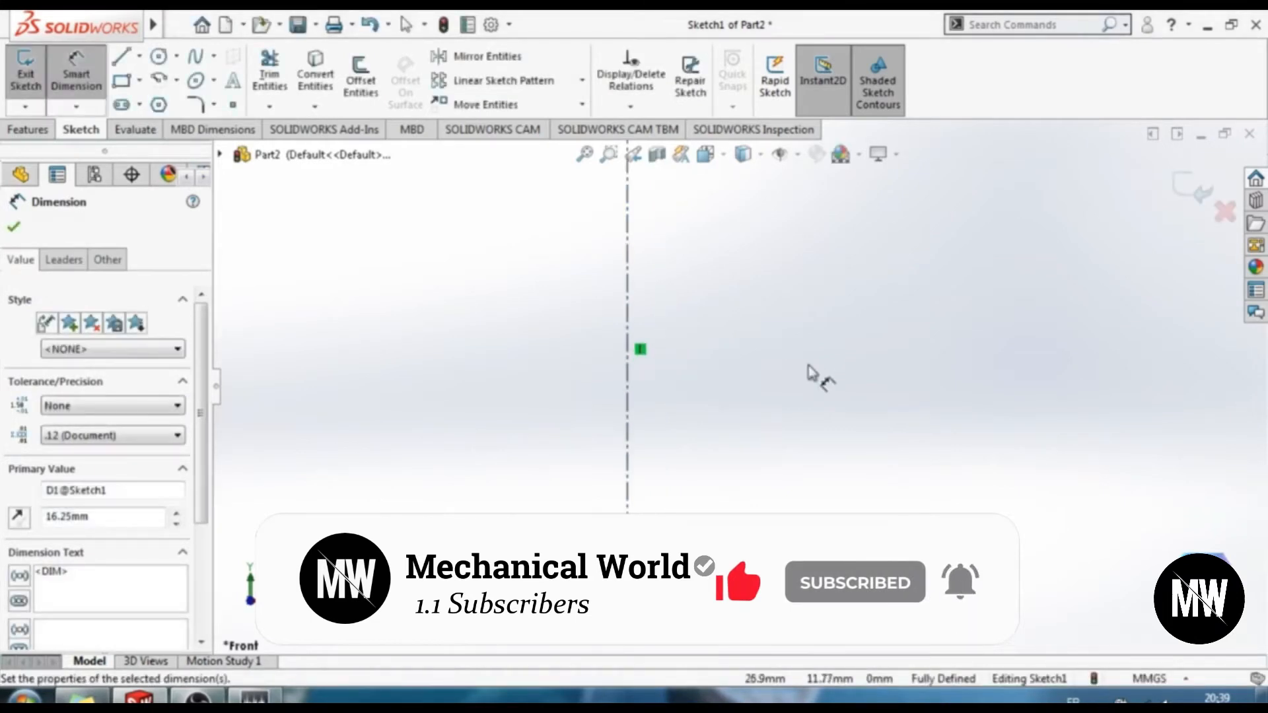
Dimension the vertical centerline's length as 91.5 mm
left_click(679, 337)
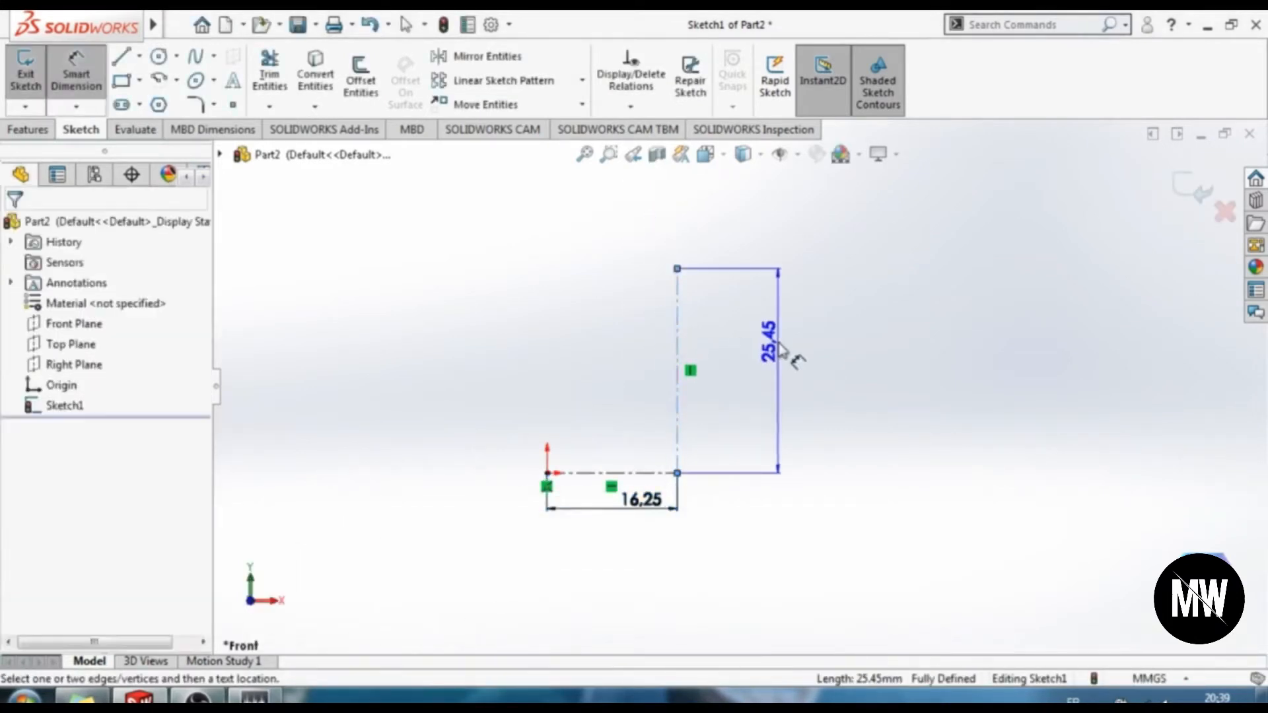
left_click(783, 348)
type("91")
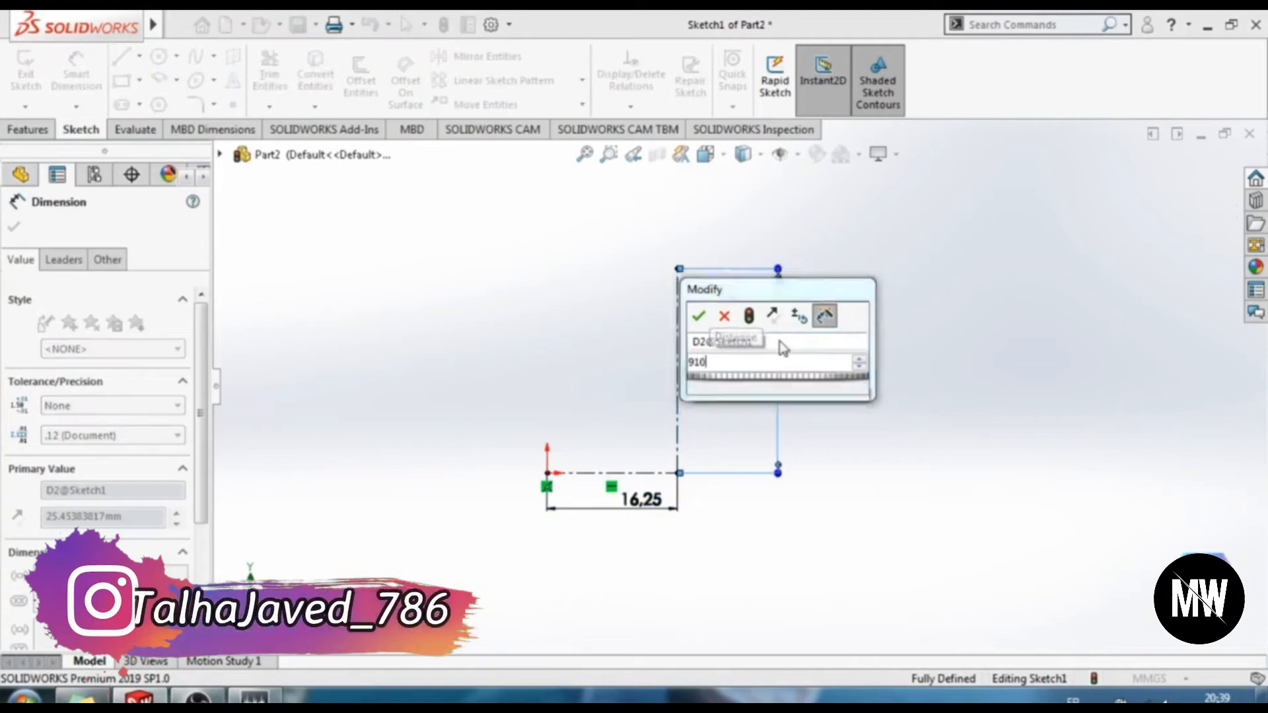
type(".5")
key("Return")
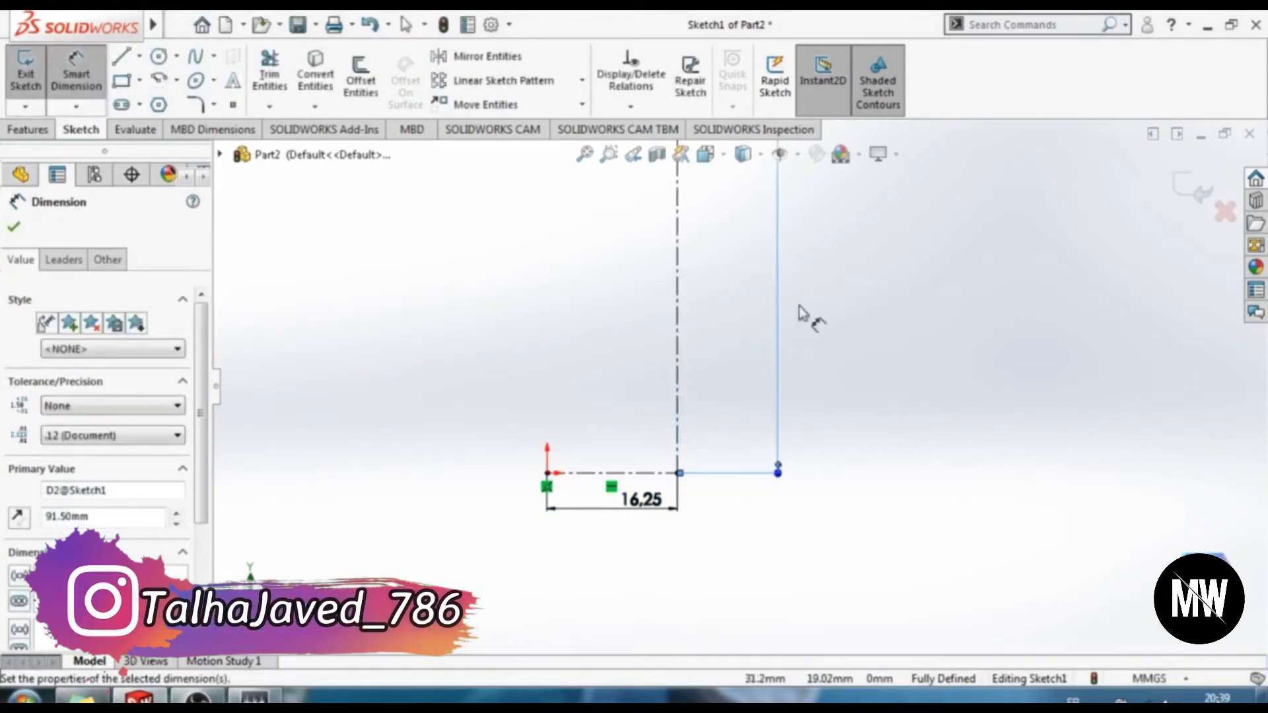
Sketch a slanted solid line from about 10 mm above the origin to the vertical centerline, ending about 63 mm above its lower end
middle_click_drag(856, 304, 861, 473, "ctrl")
scroll(894, 442, "down", 1)
scroll(895, 441, "up", 3)
middle_click_drag(866, 421, 844, 504, "ctrl")
scroll(856, 475, "up", 1)
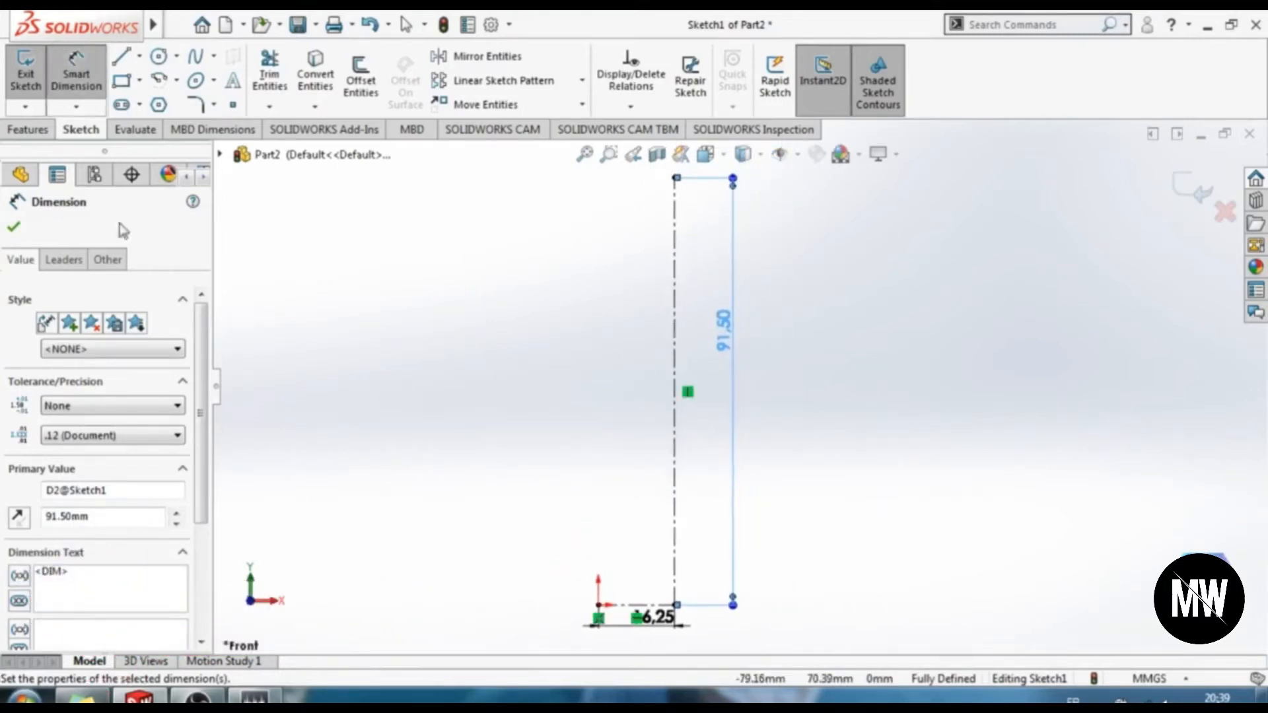
left_click(120, 56)
left_click(598, 557)
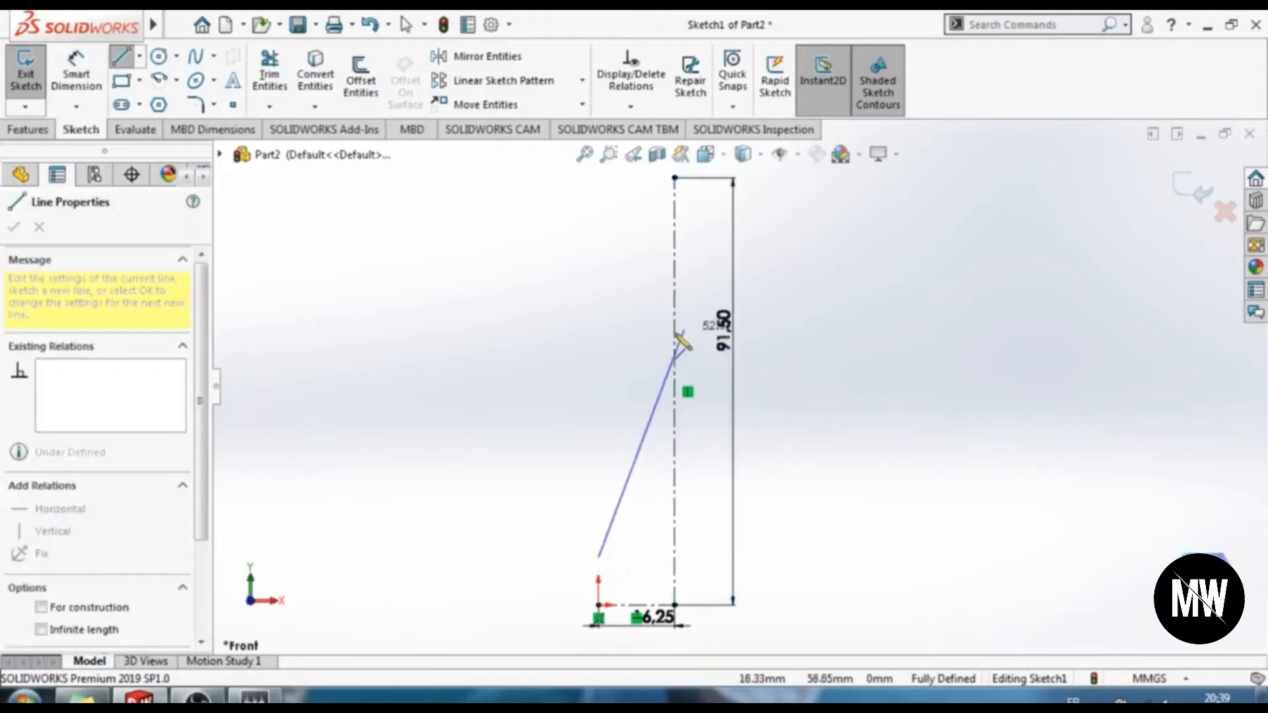
left_click(675, 312)
key("Escape")
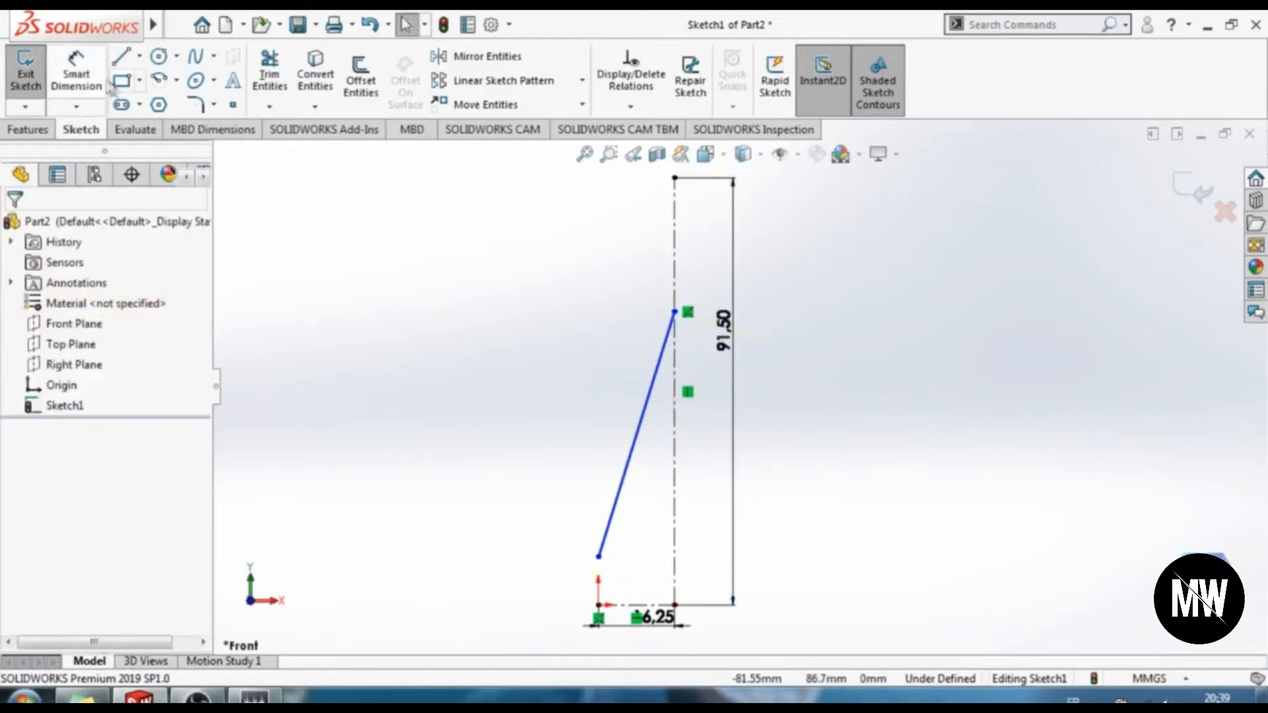
Dimension the vertical distance from the origin to the slanted line's lower endpoint as 15 mm
left_click(76, 72)
left_click(598, 557)
left_click(598, 606)
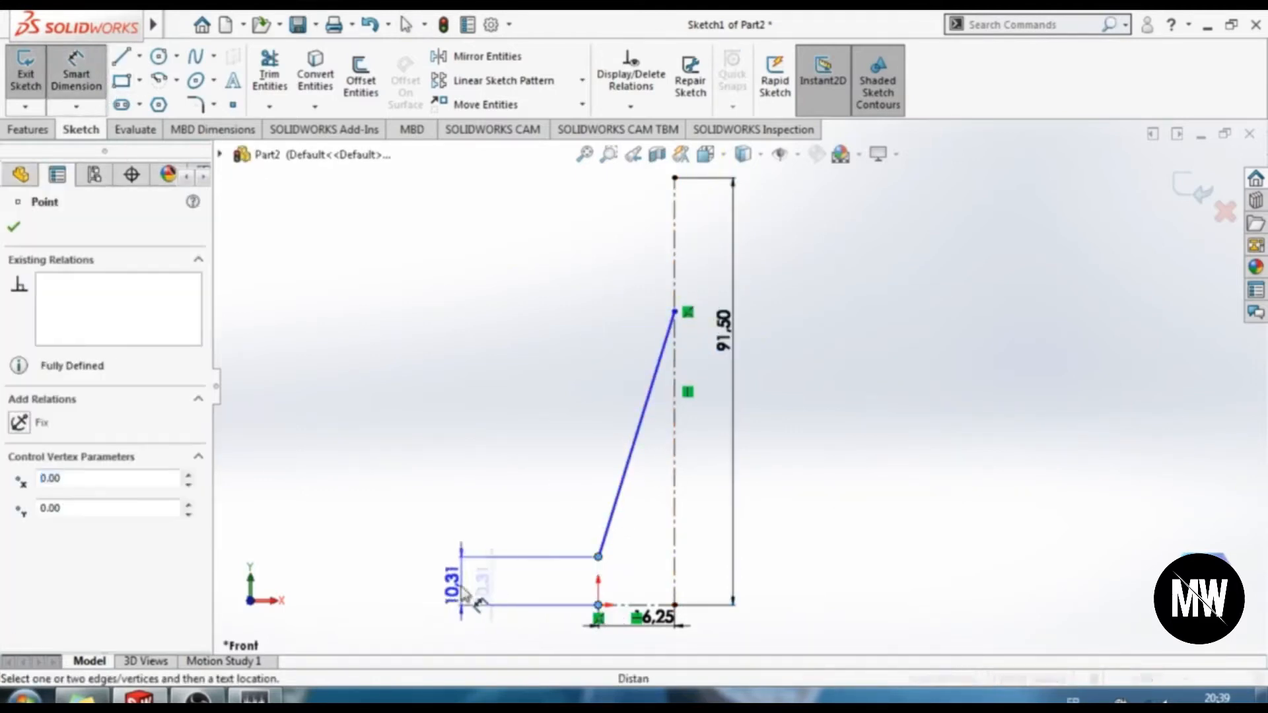
left_click(456, 585)
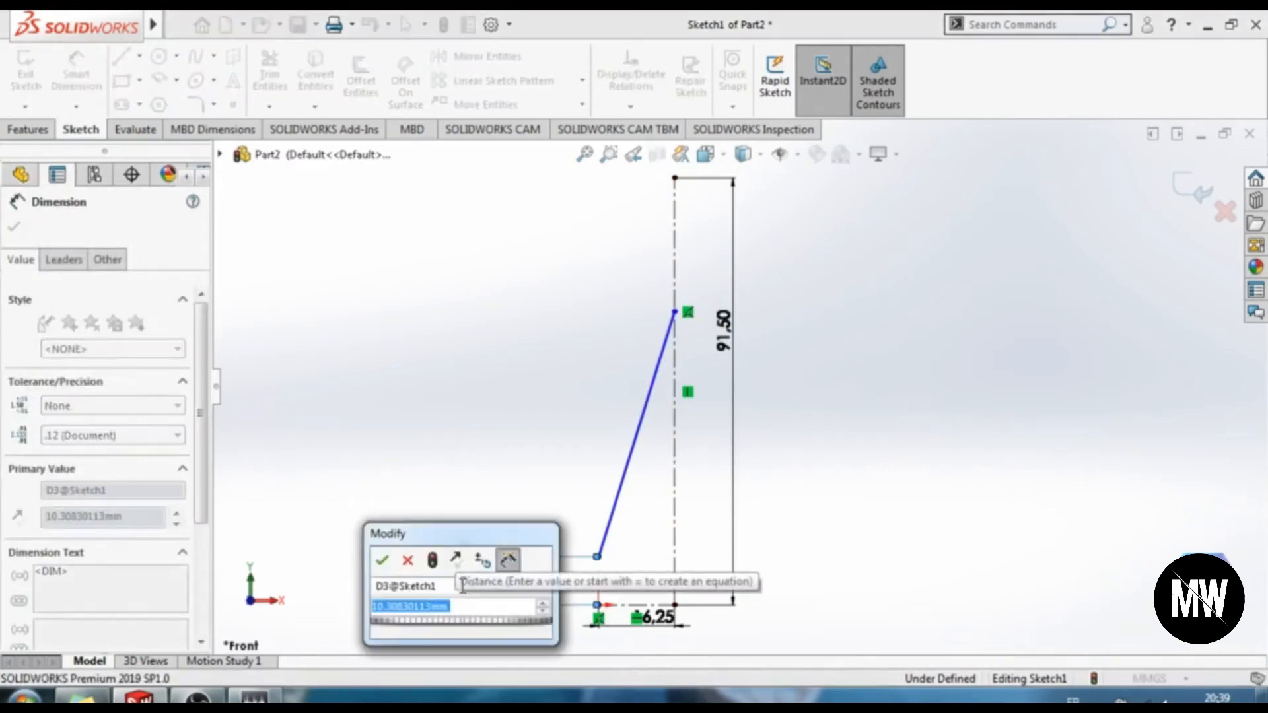
type("165")
key("Return")
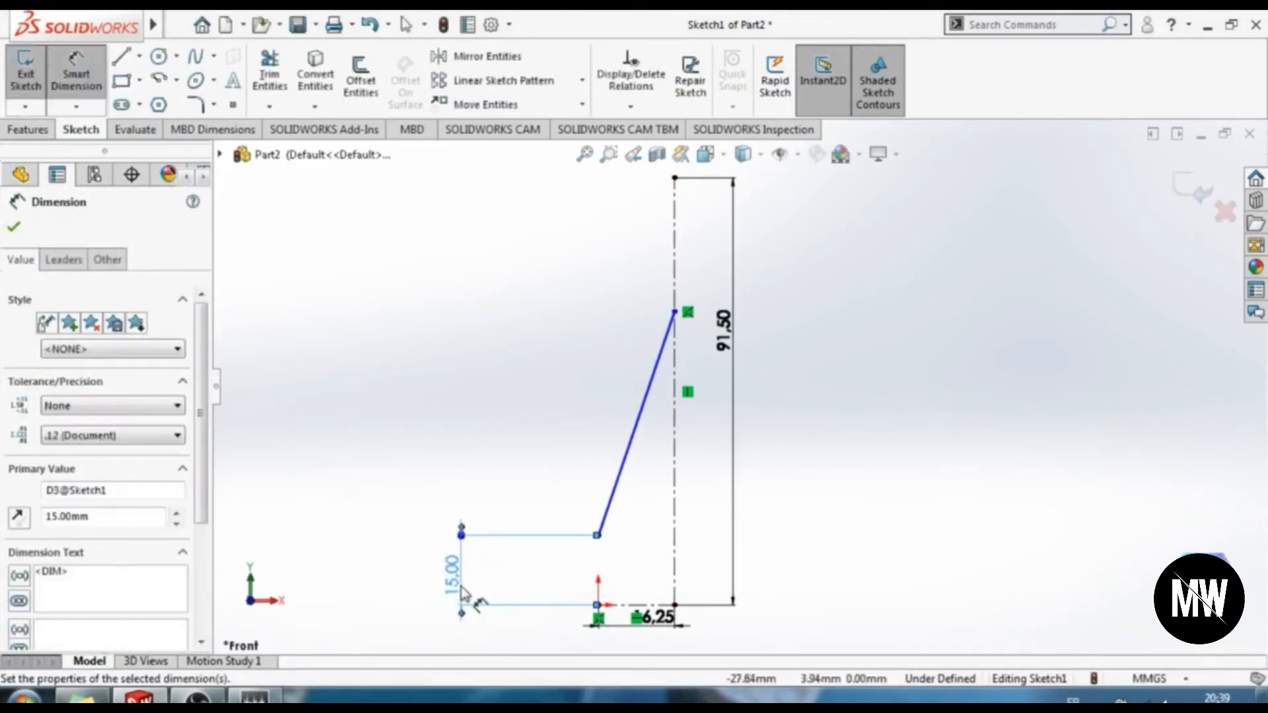
Dimension the height of the slanted line's upper endpoint above the vertical centerline's lower end as 70.65 mm
left_click(685, 316)
left_click(675, 606)
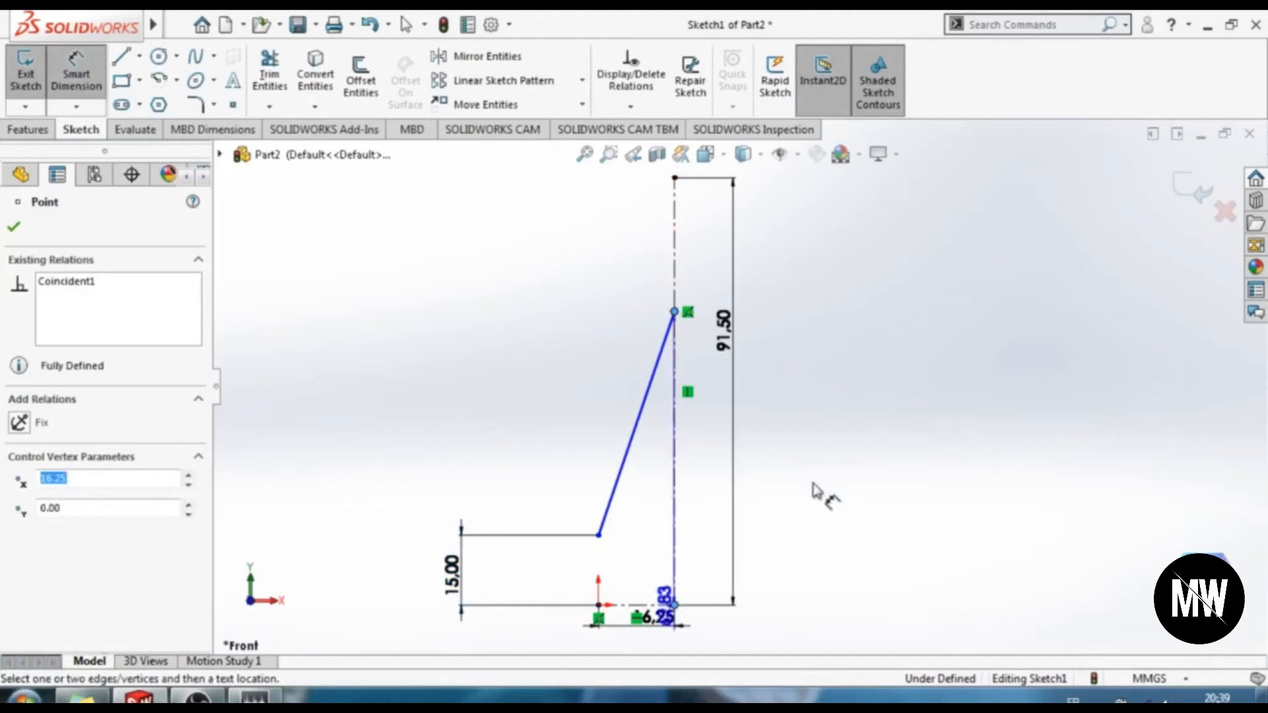
left_click(834, 482)
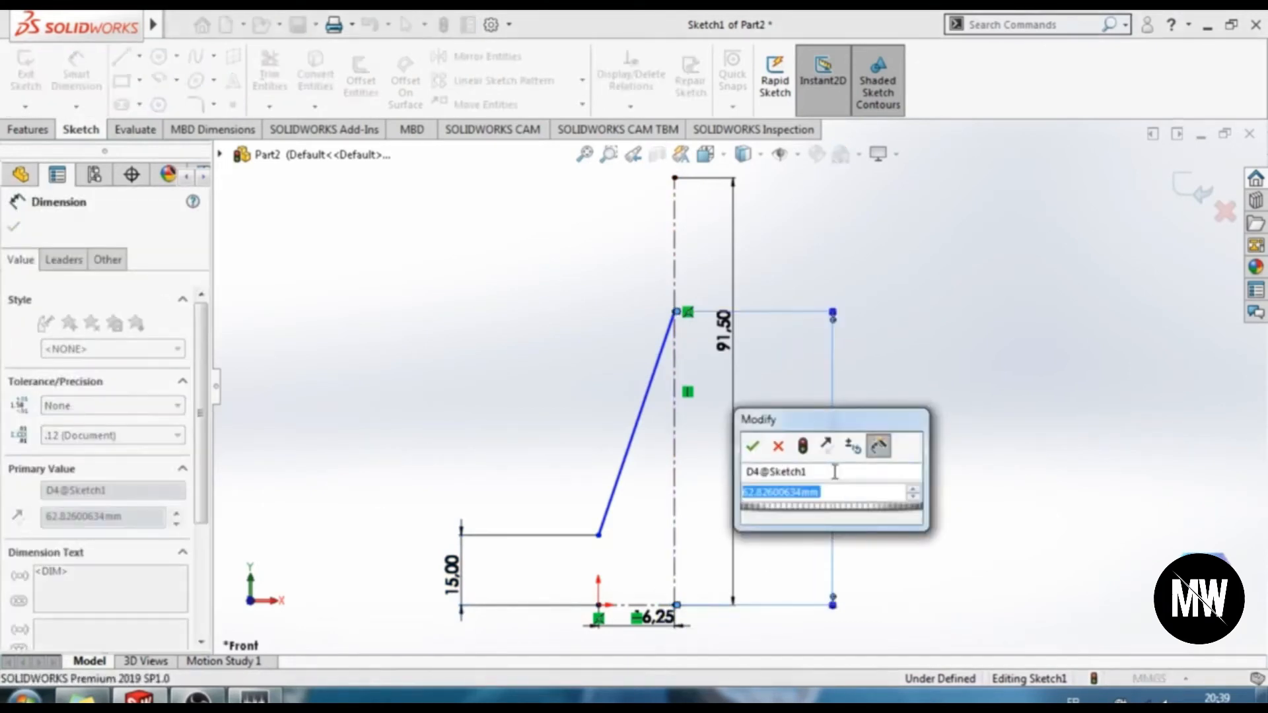
type("76.84")
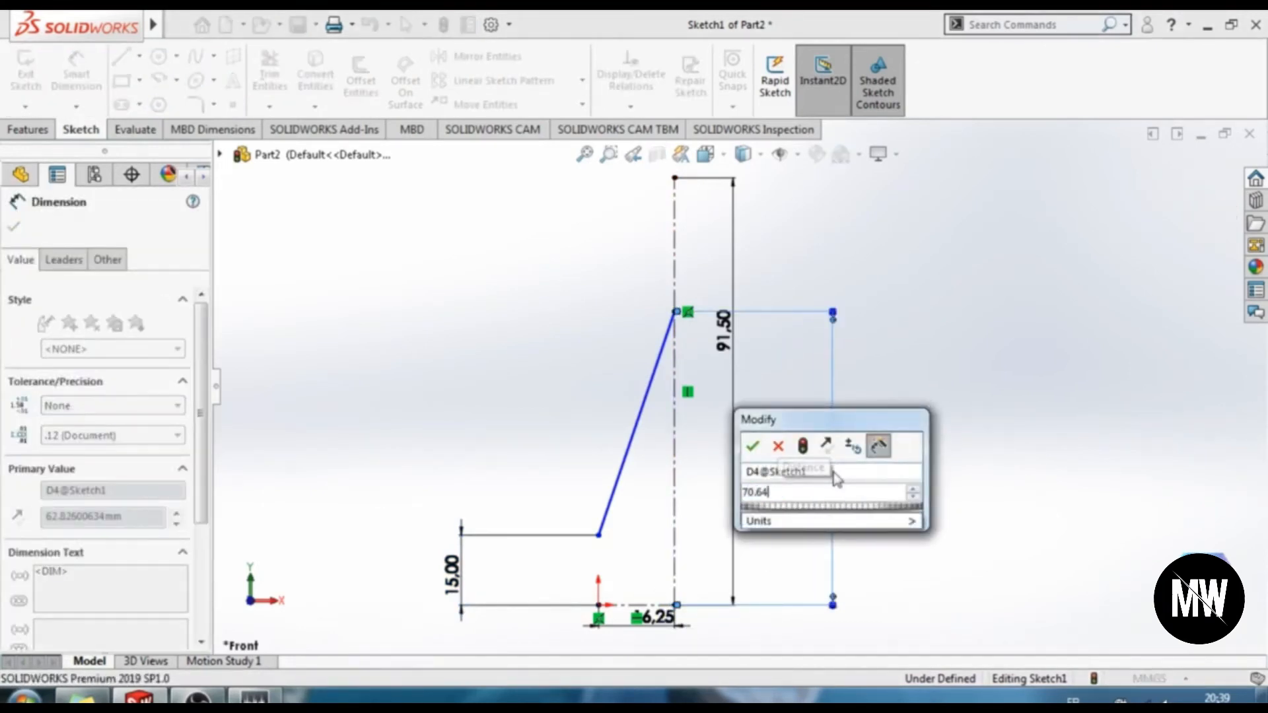
key("Return")
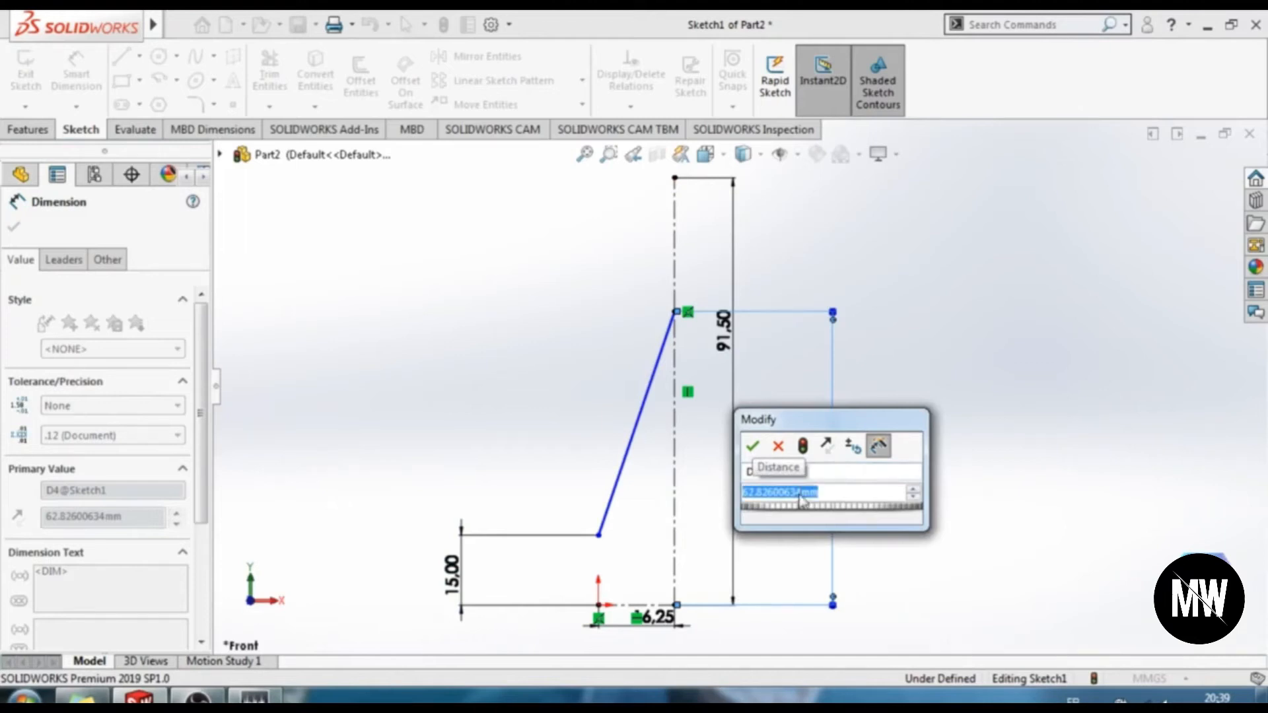
type("70.65")
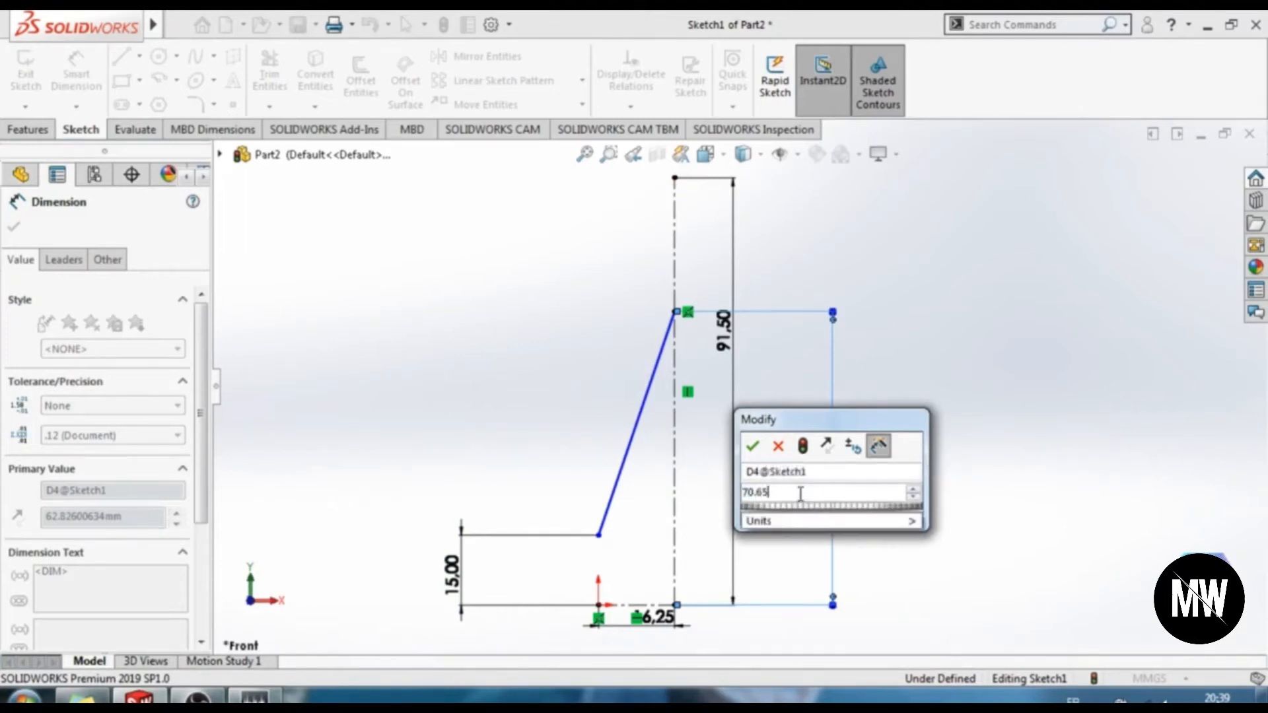
key("Return")
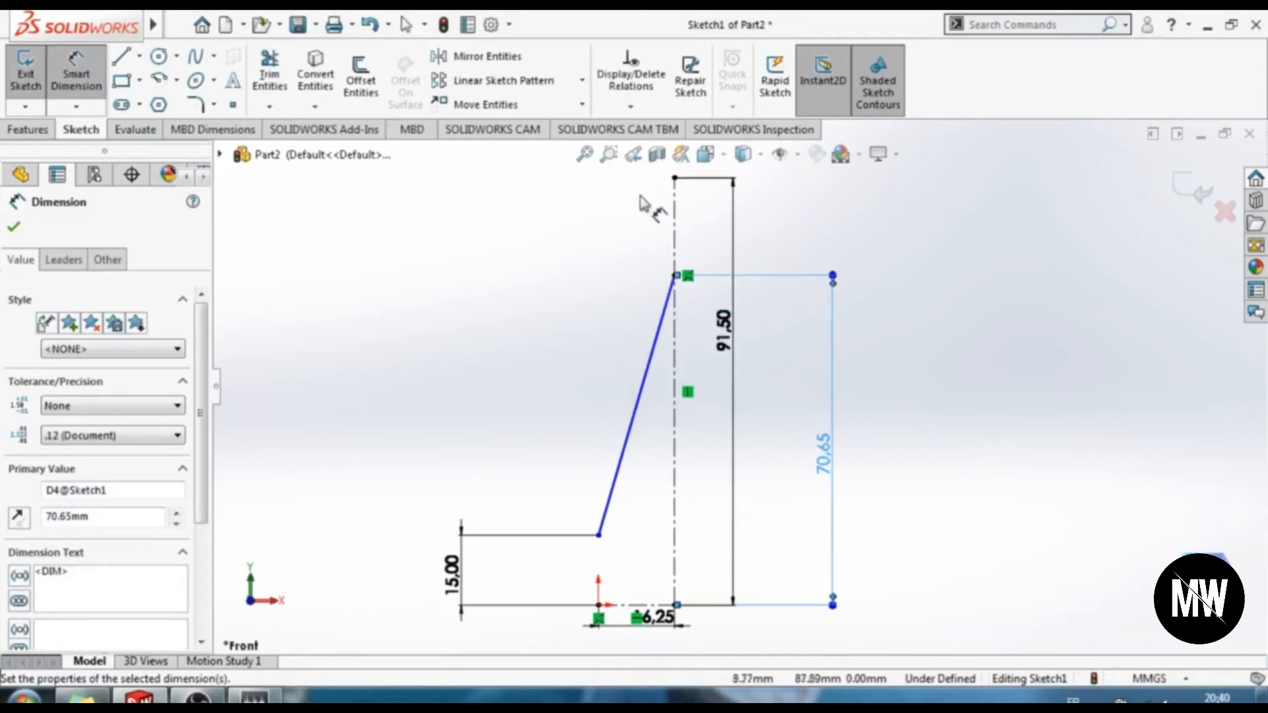
Sketch a vertical line about 11 mm long downward from the level of the centerline's upper end, about 15 mm to the centerline's left
middle_click_drag(635, 199, 637, 265, "ctrl")
left_click(121, 57)
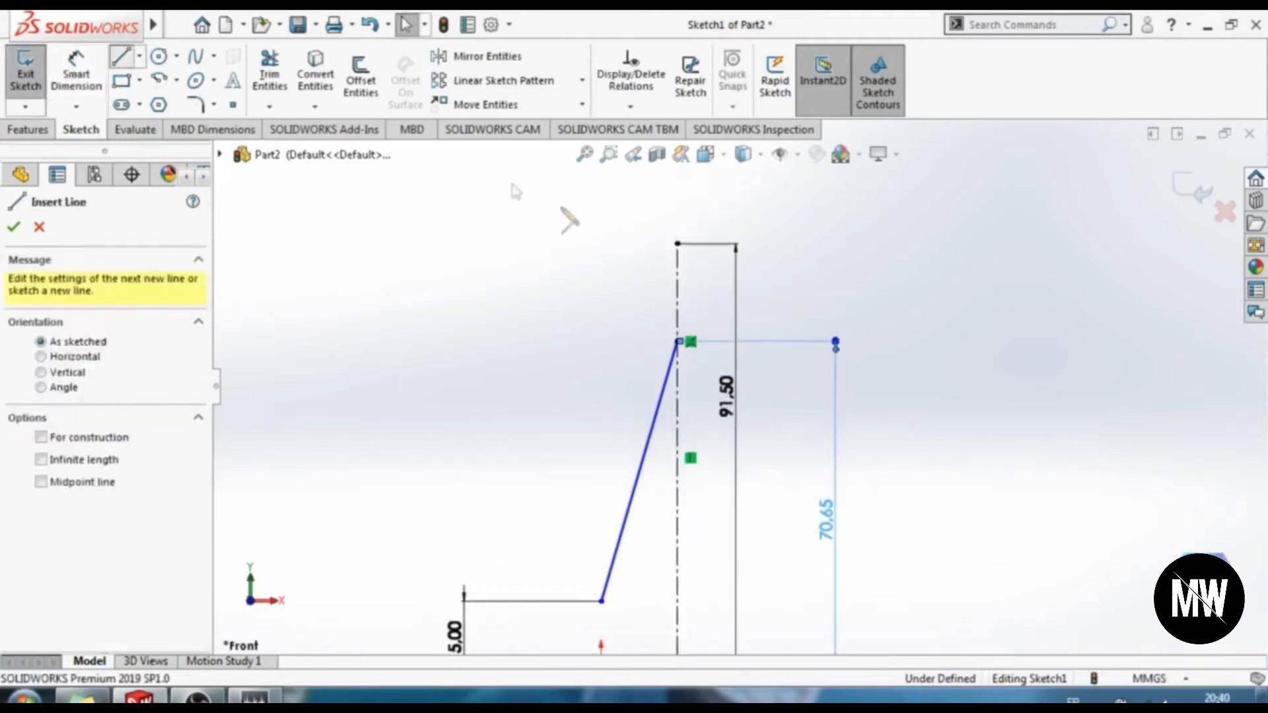
left_click(609, 244)
left_click(609, 294)
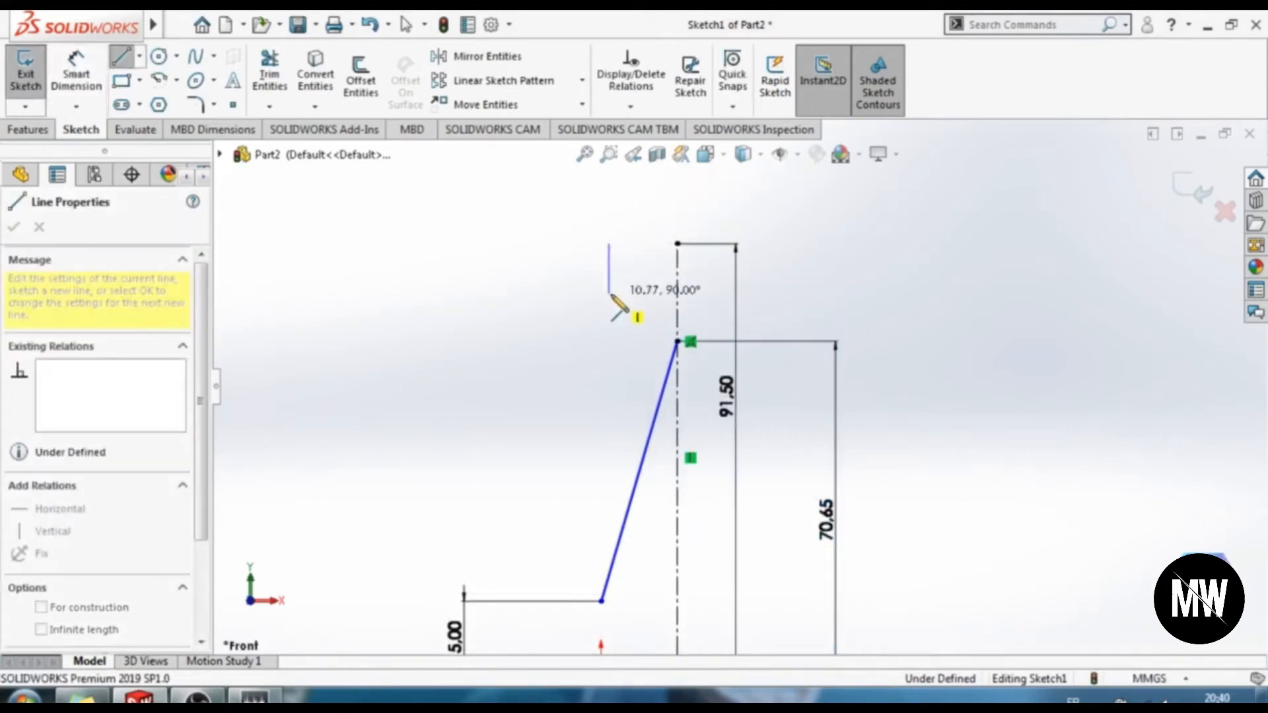
Dimension the horizontal distance between the short vertical line's upper endpoint and the vertical centerline's upper end as 5.28 mm
left_click(76, 73)
left_click(609, 244)
left_click(677, 244)
left_click(657, 218)
key("BackSpace")
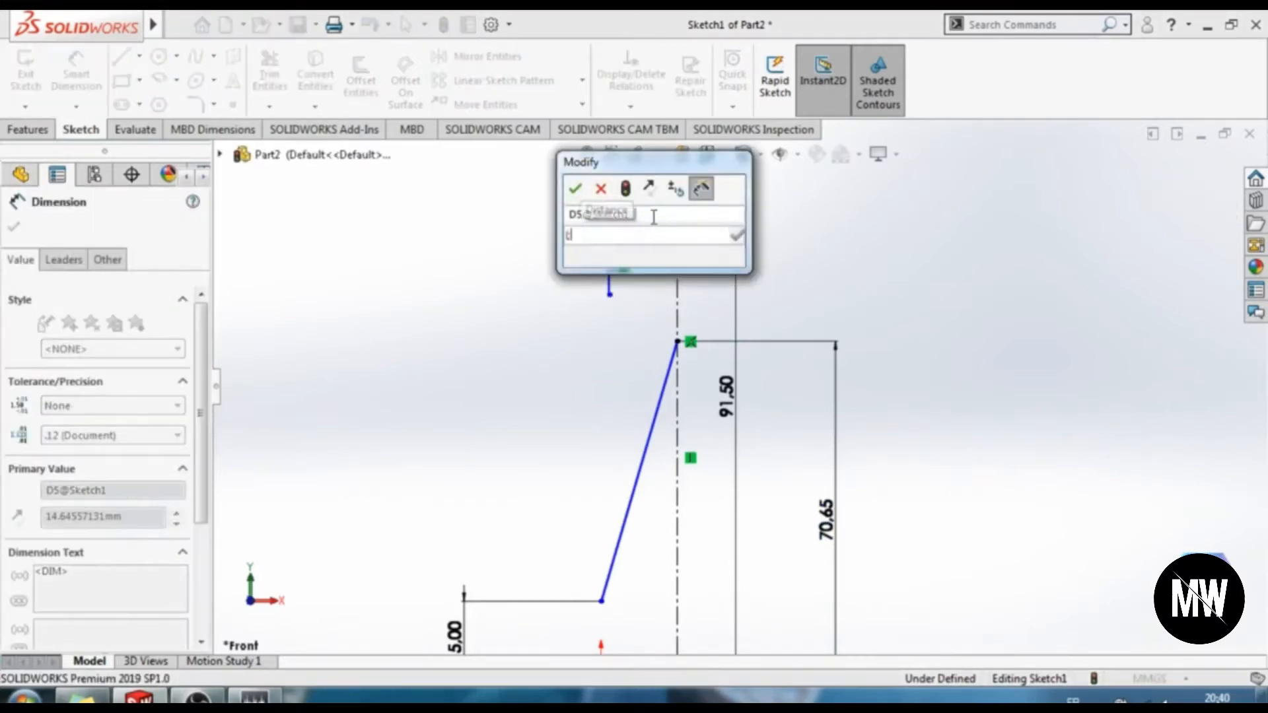
type("5.")
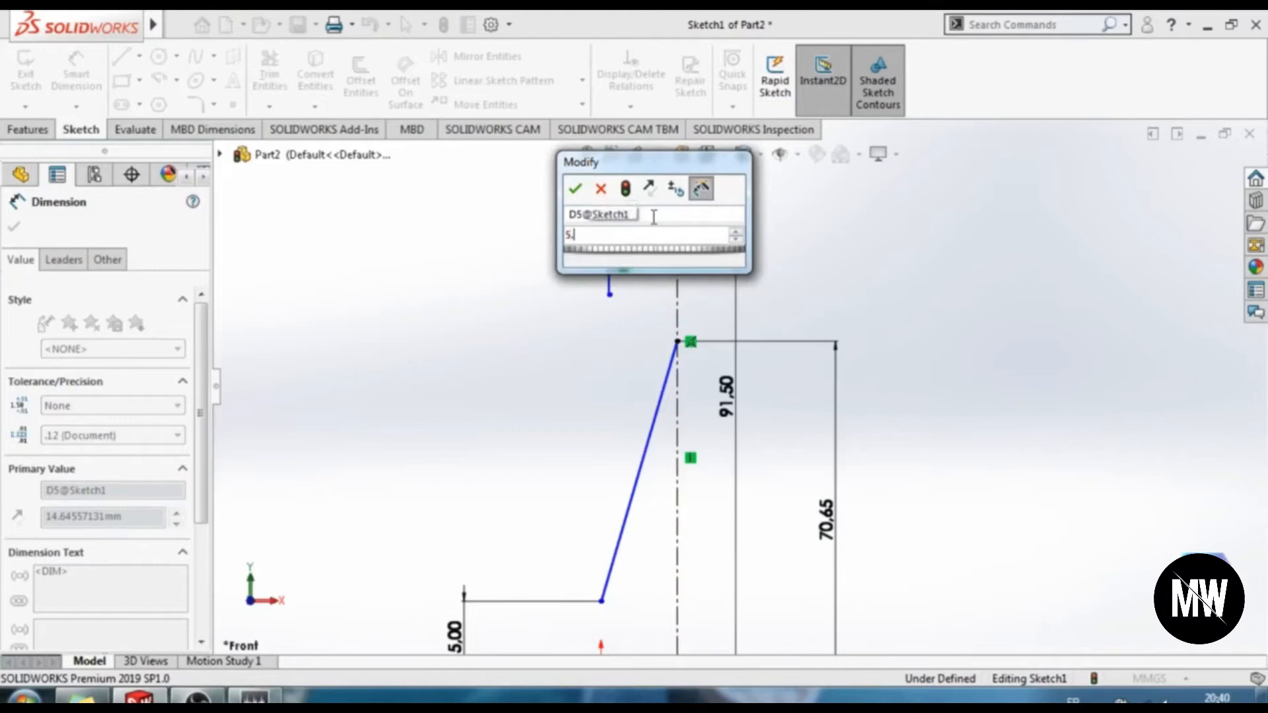
type("28")
key("Return")
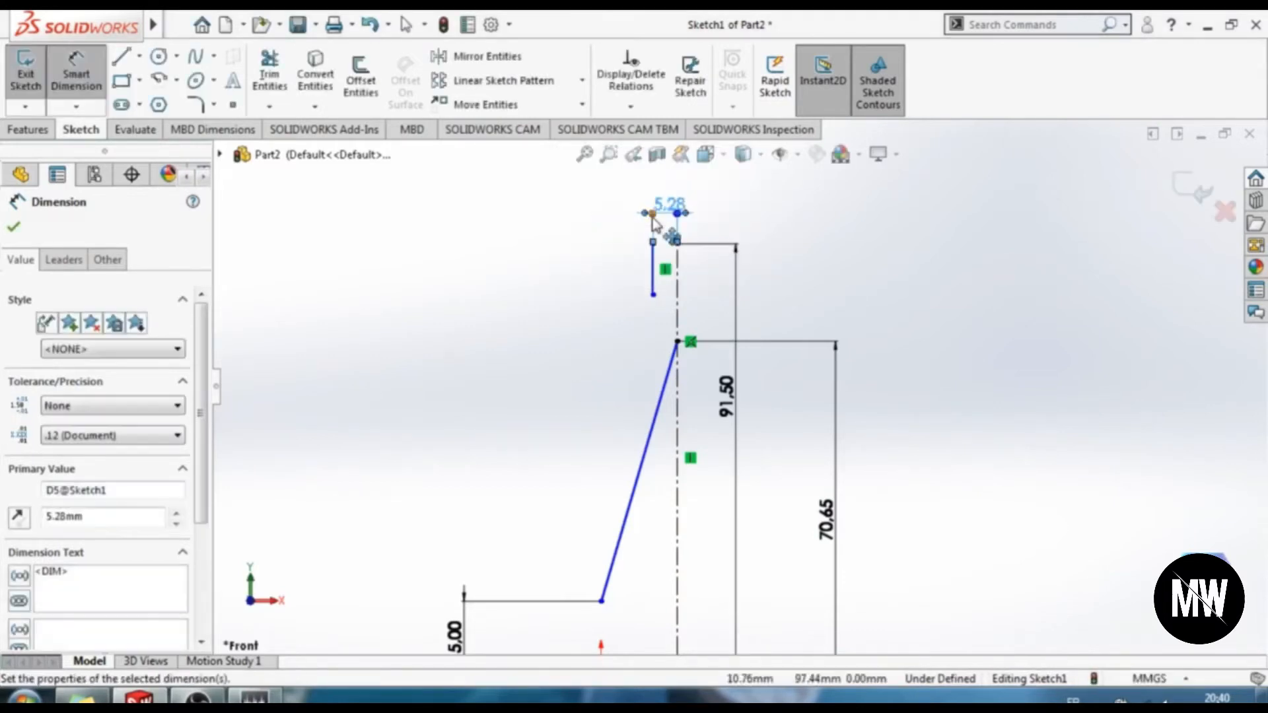
Dimension the short vertical line's length as 9 mm
left_click(653, 268)
left_click(503, 278)
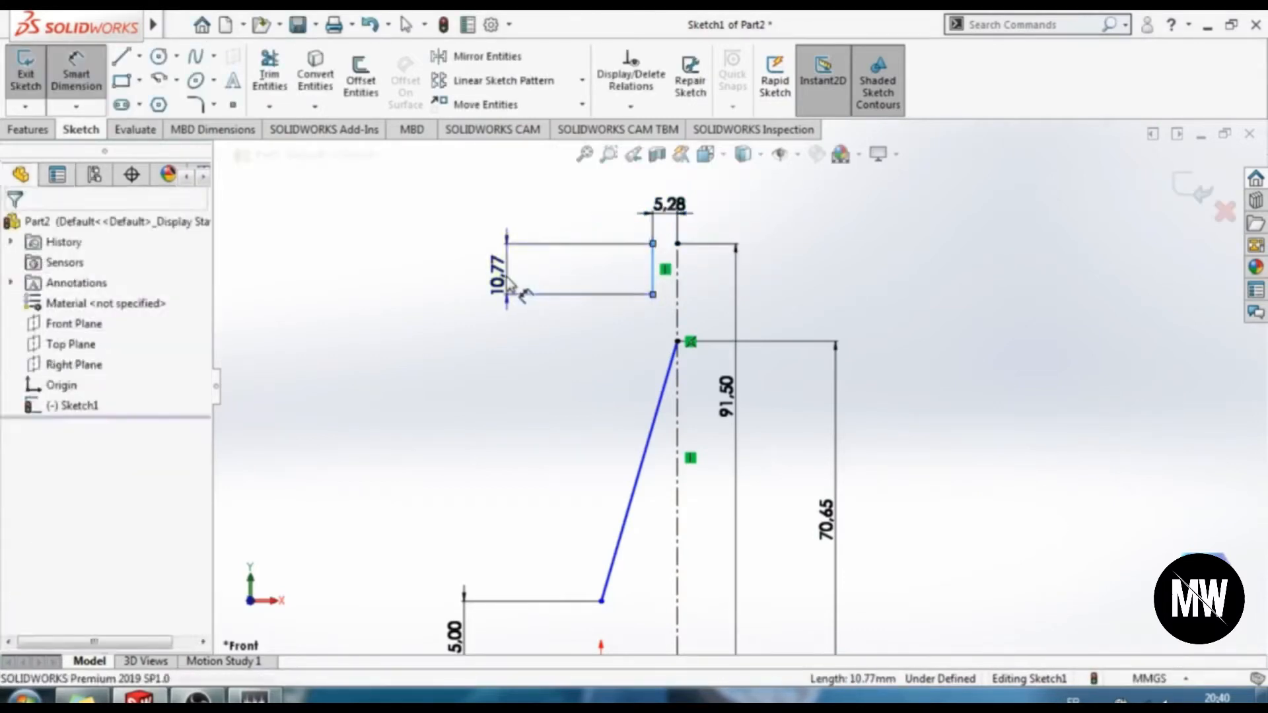
type("9")
key("Return")
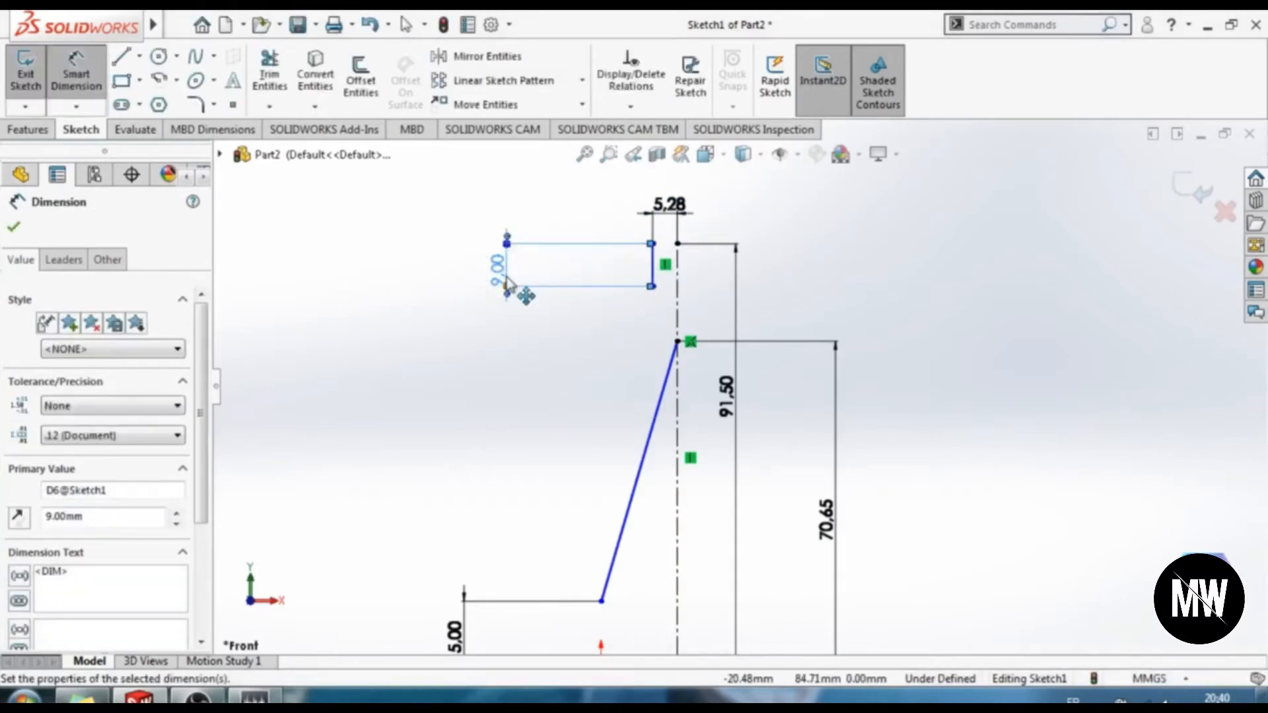
Connect the short vertical line's lower endpoint to the long slanted line's upper endpoint with a straight line
key("l")
left_click_drag(654, 288, 677, 341)
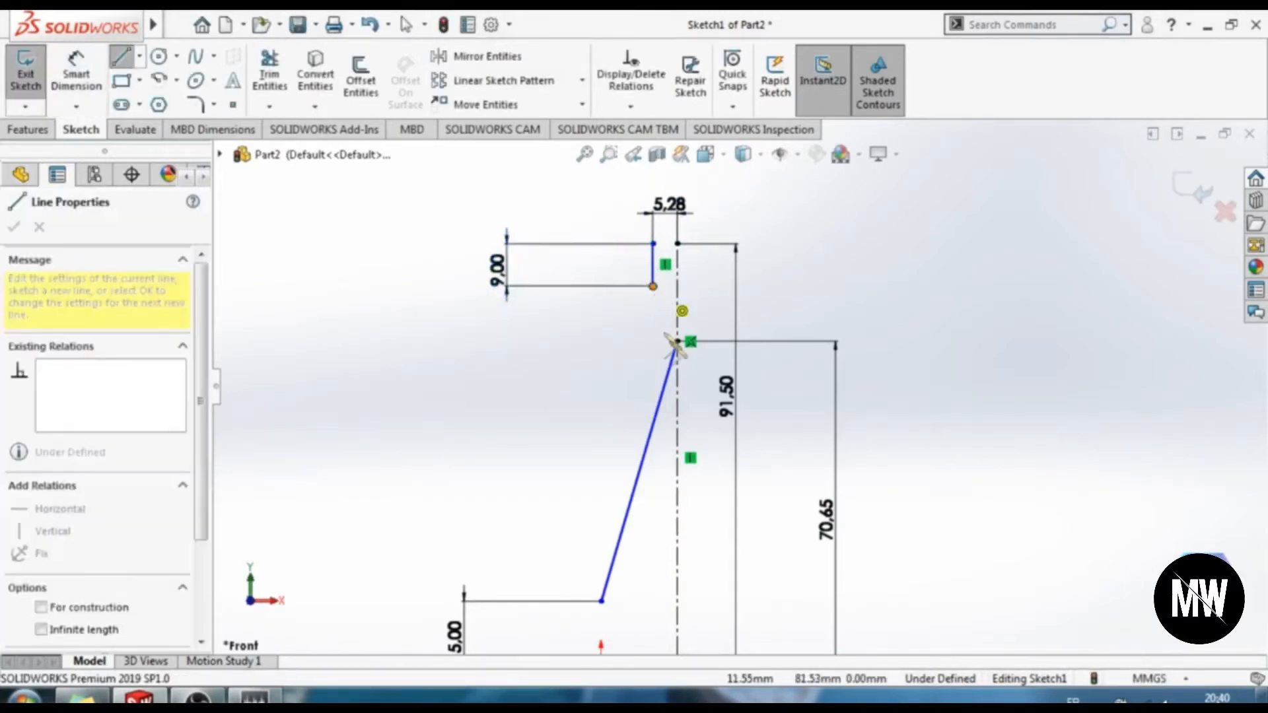
key("Escape")
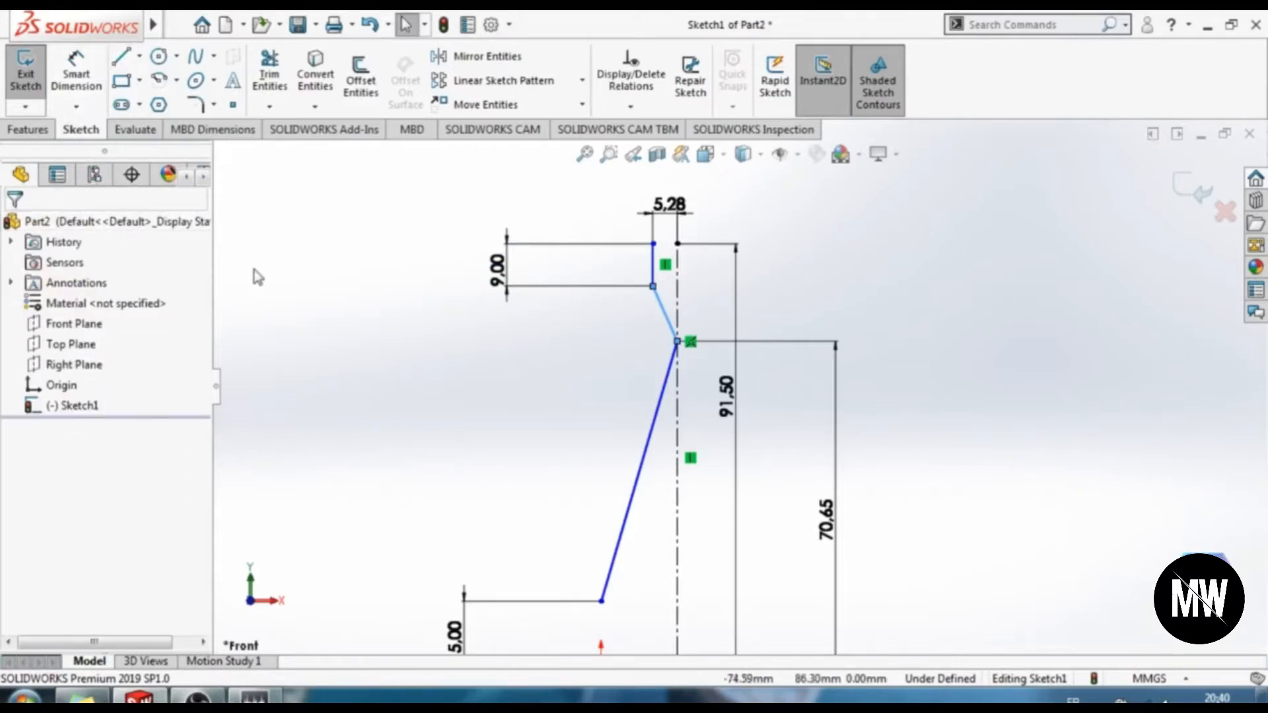
Draw a Bezier style spline bridging the two slanted lines, using their shared corner as the middle control point
left_click(215, 59)
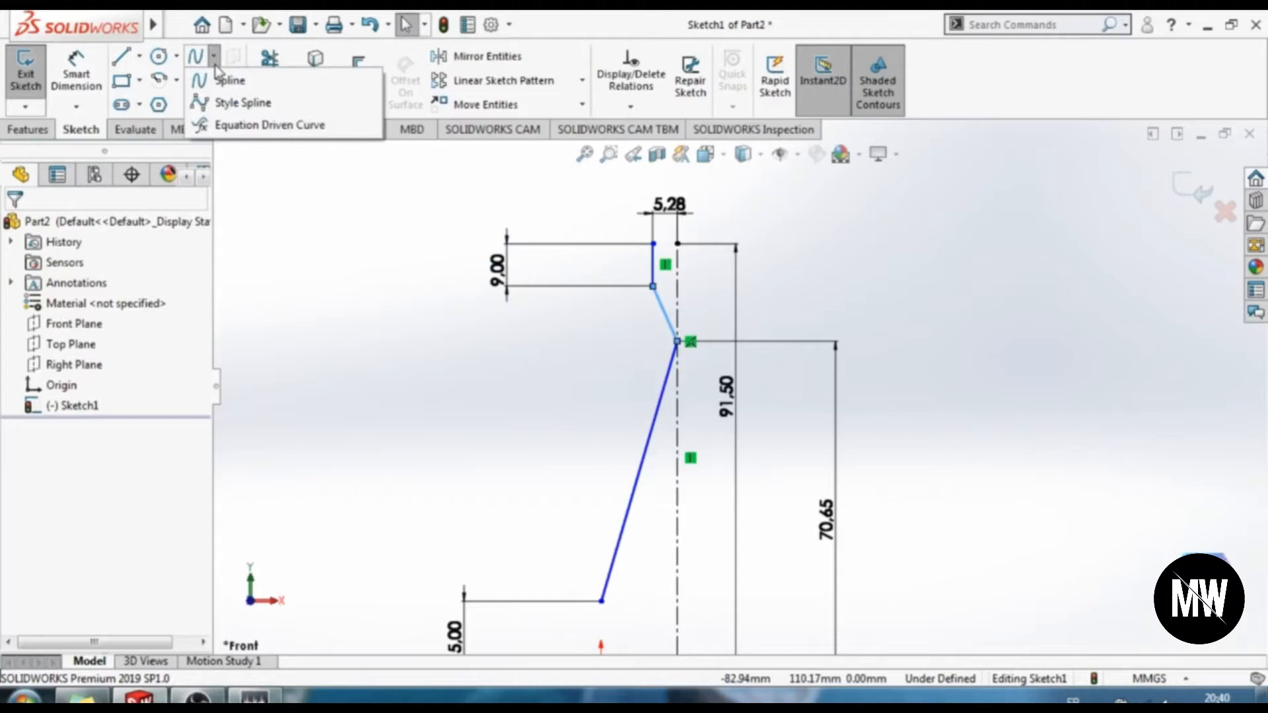
left_click(253, 107)
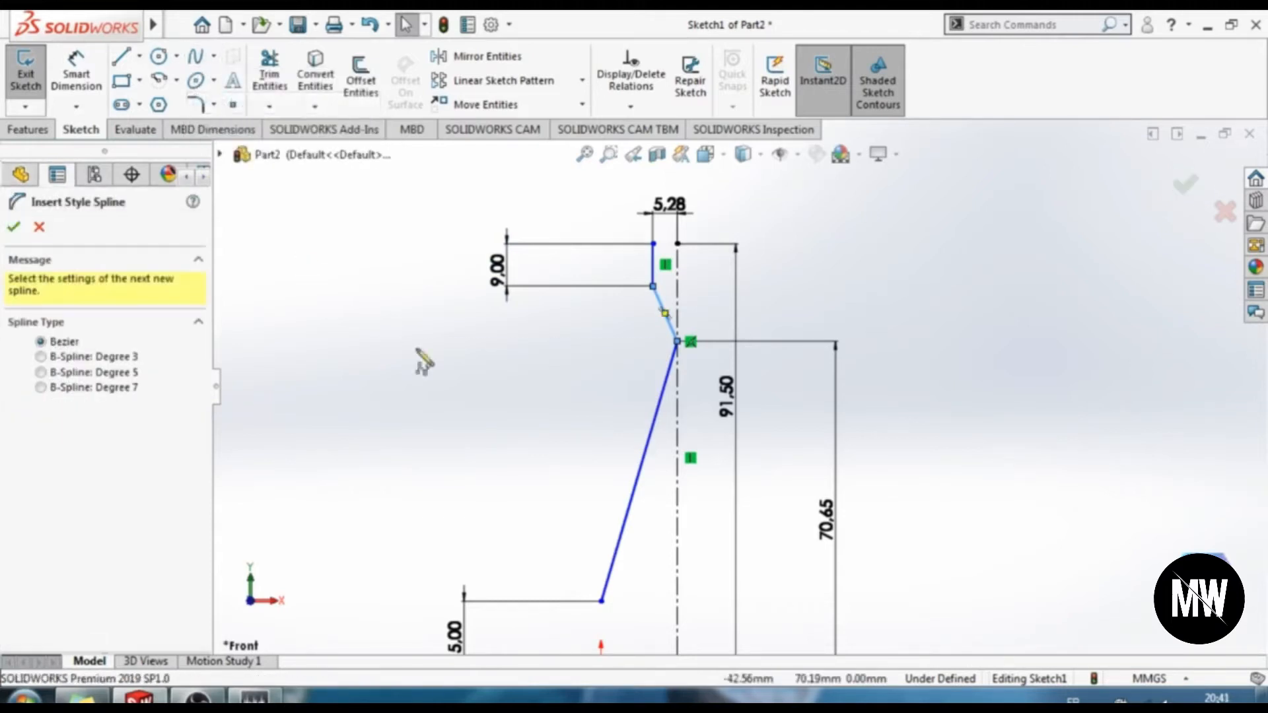
scroll(691, 326, "down", 5)
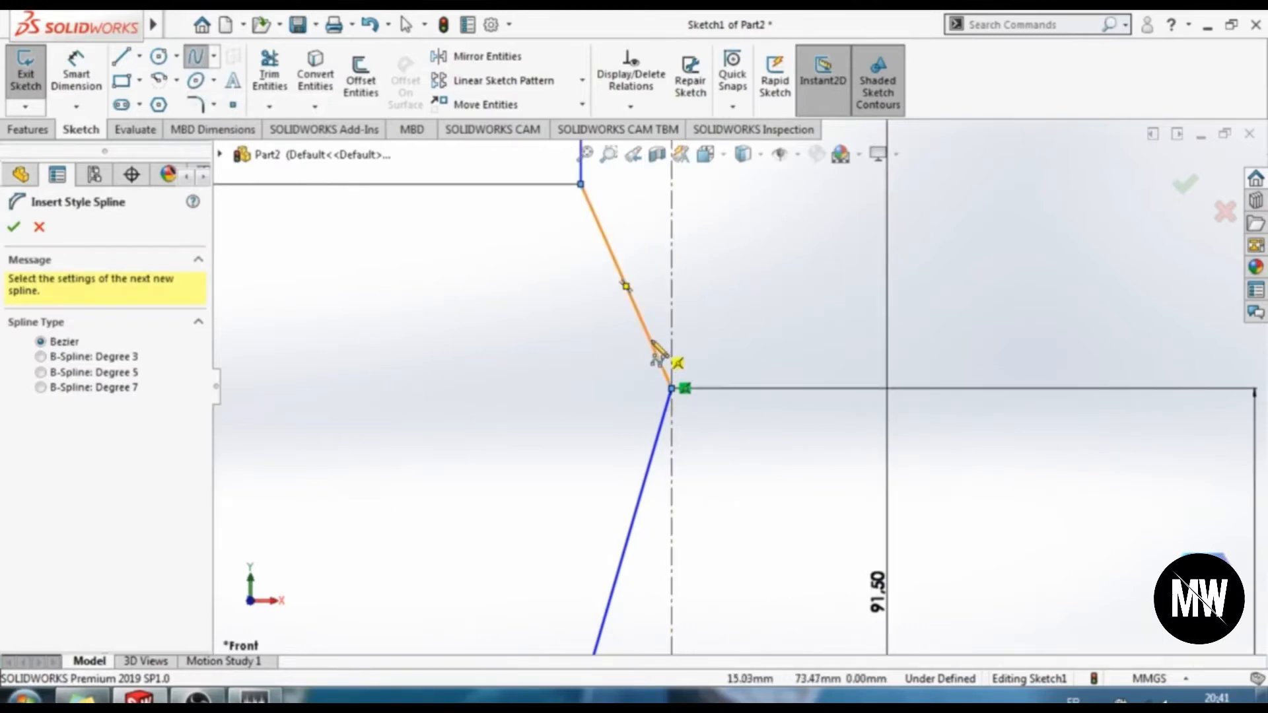
left_click(672, 389)
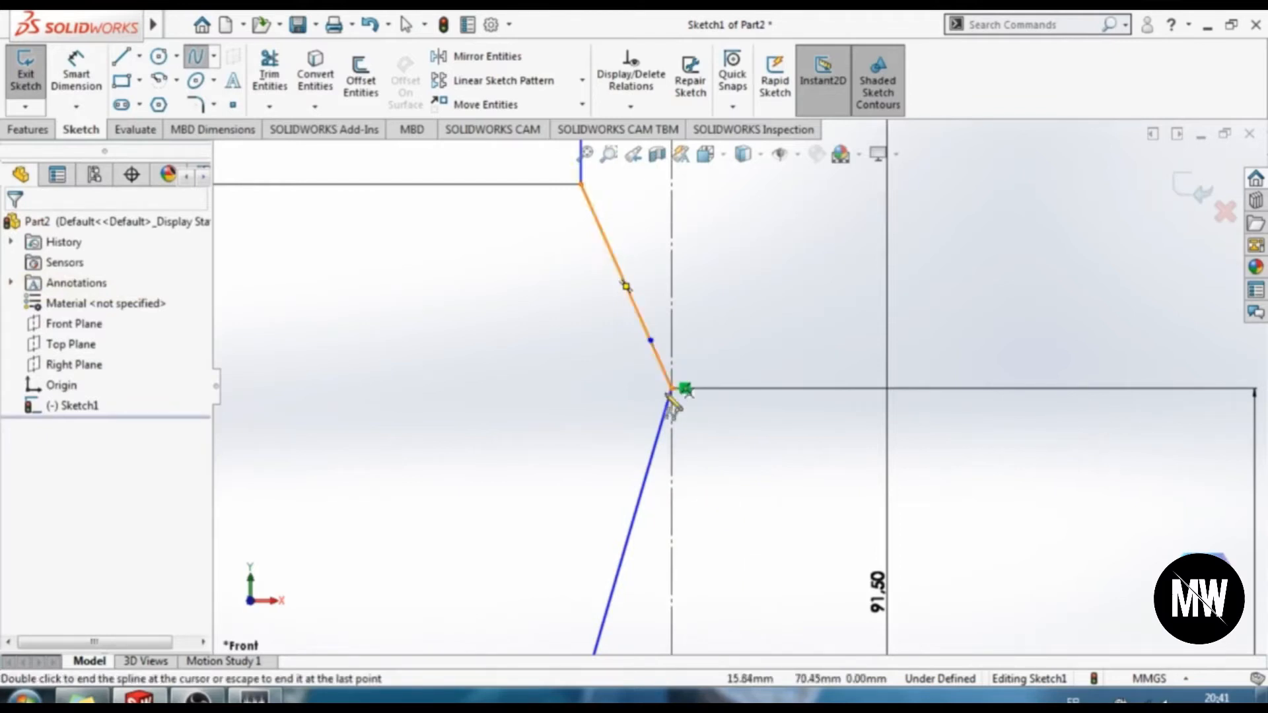
double_click(658, 444)
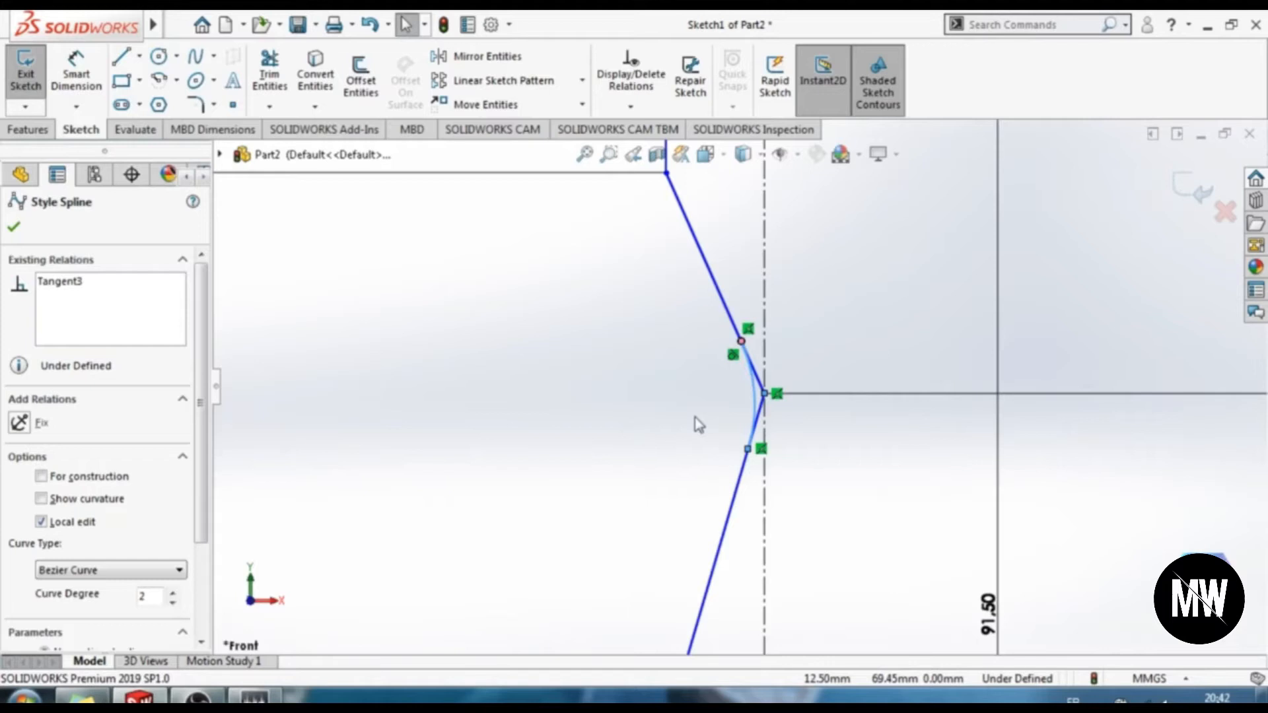
scroll(672, 424, "up", 6)
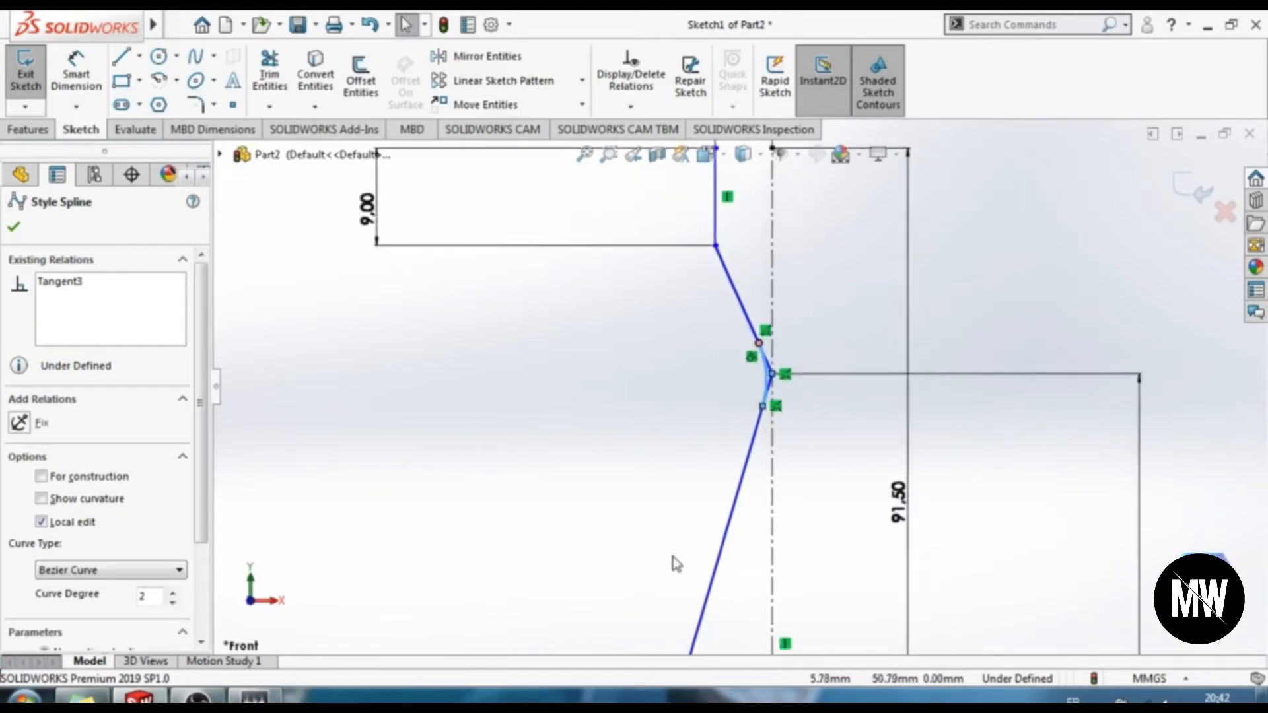
Fix the long slanted line's lower endpoint in place and delete the conflicting 15 mm vertical dimension
scroll(687, 555, "down", 6)
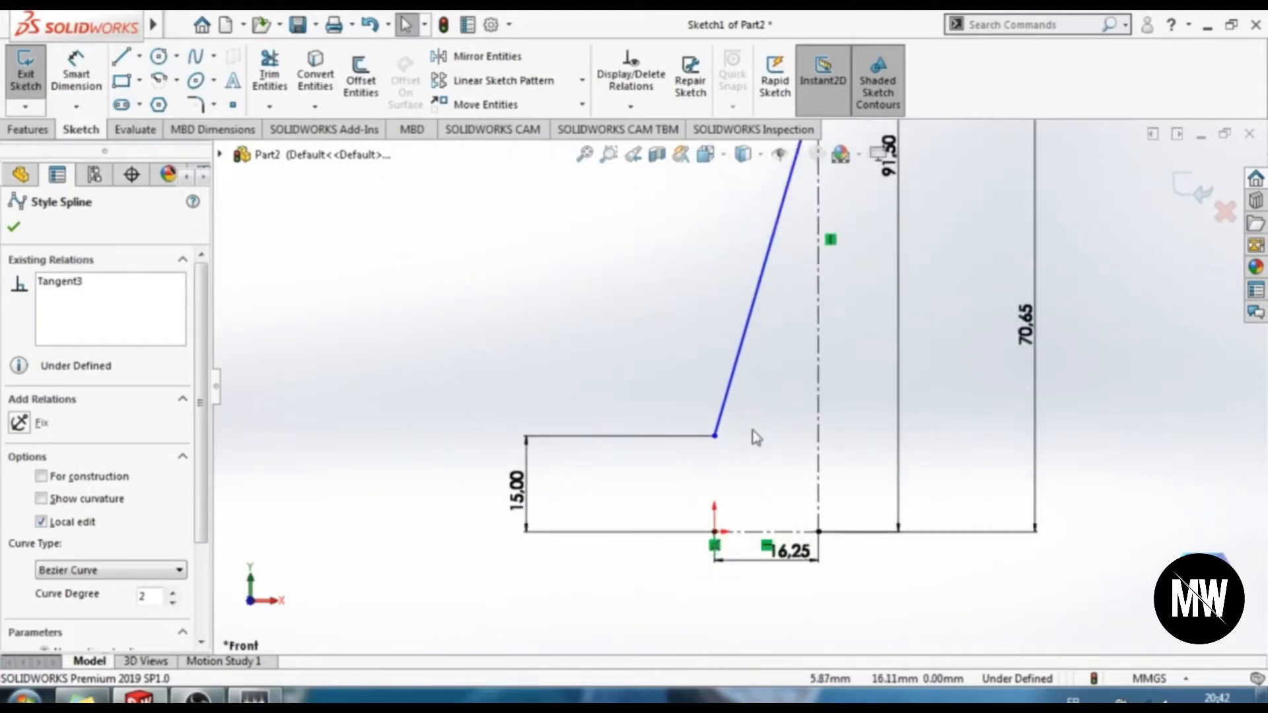
scroll(753, 428, "down", 1)
left_click(553, 402)
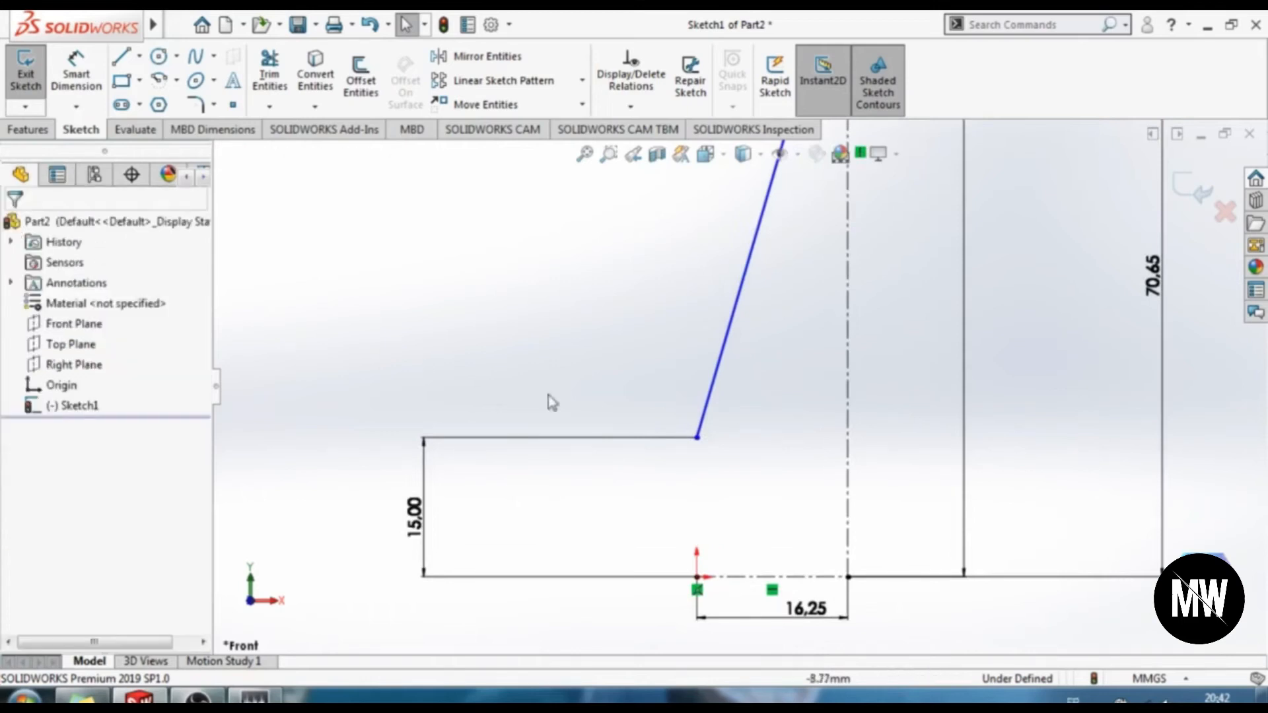
left_click(697, 438)
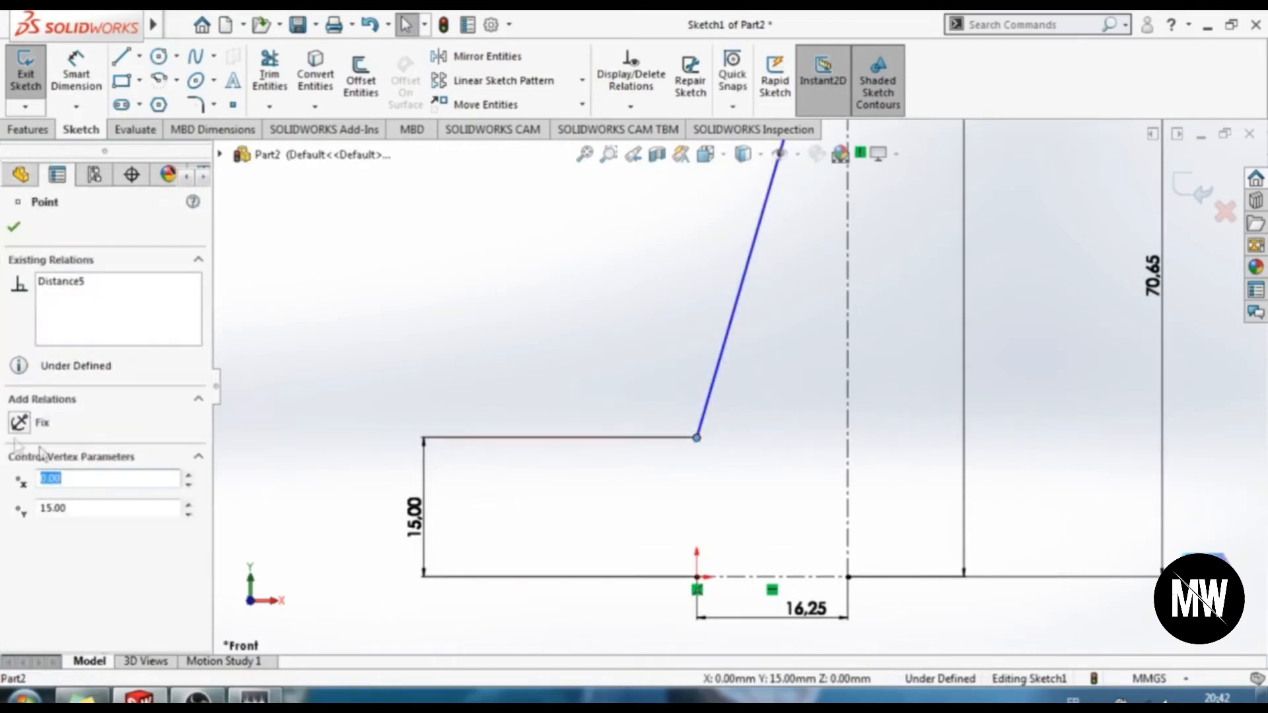
left_click(19, 422)
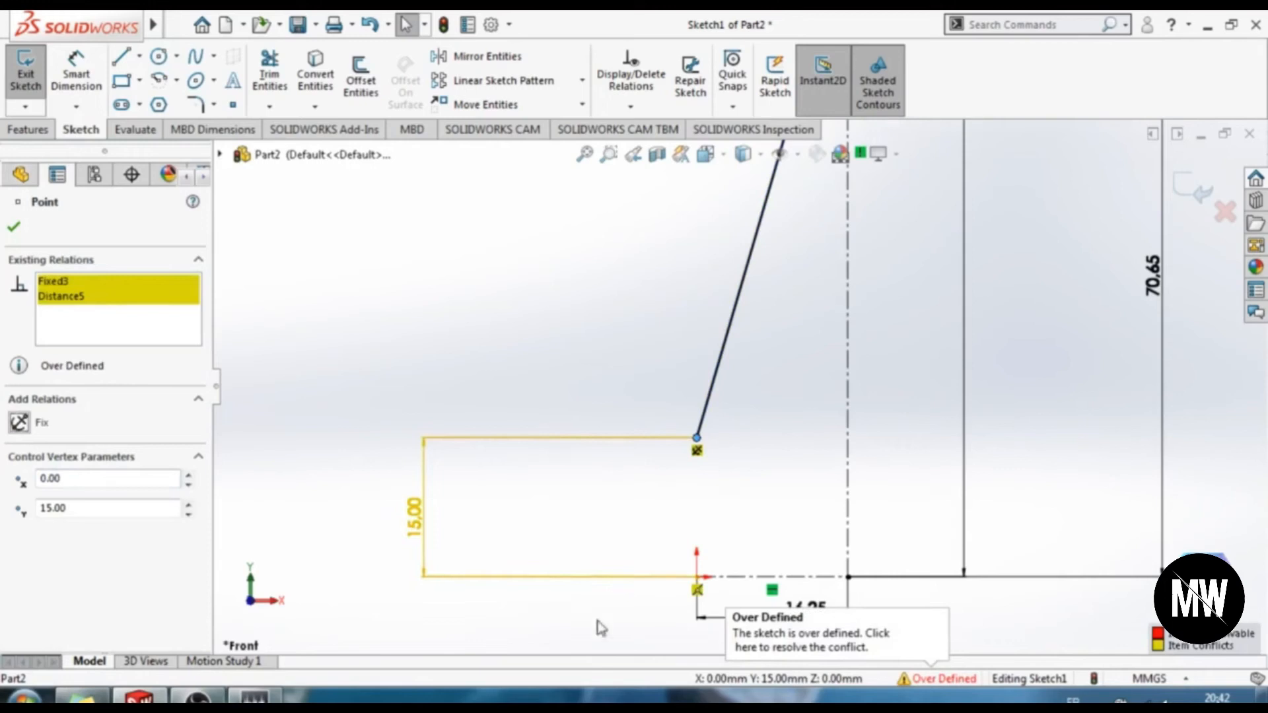
left_click(15, 227)
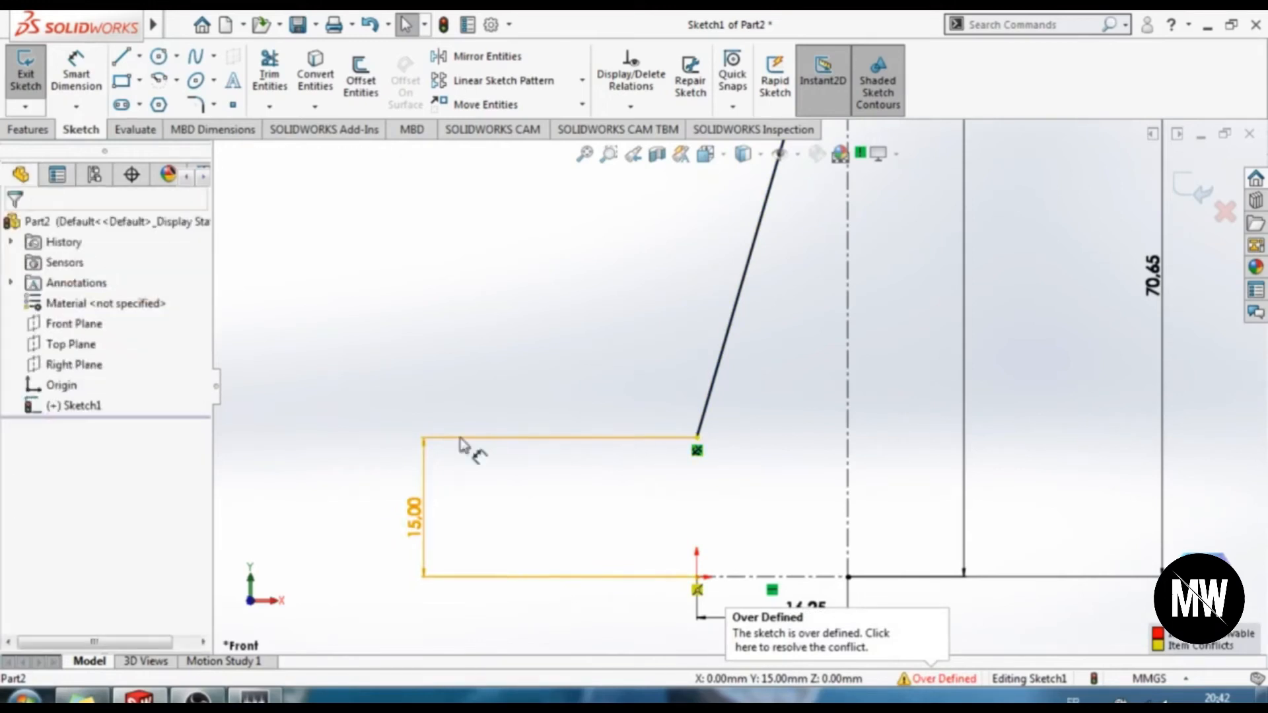
left_click(471, 455)
key("Delete")
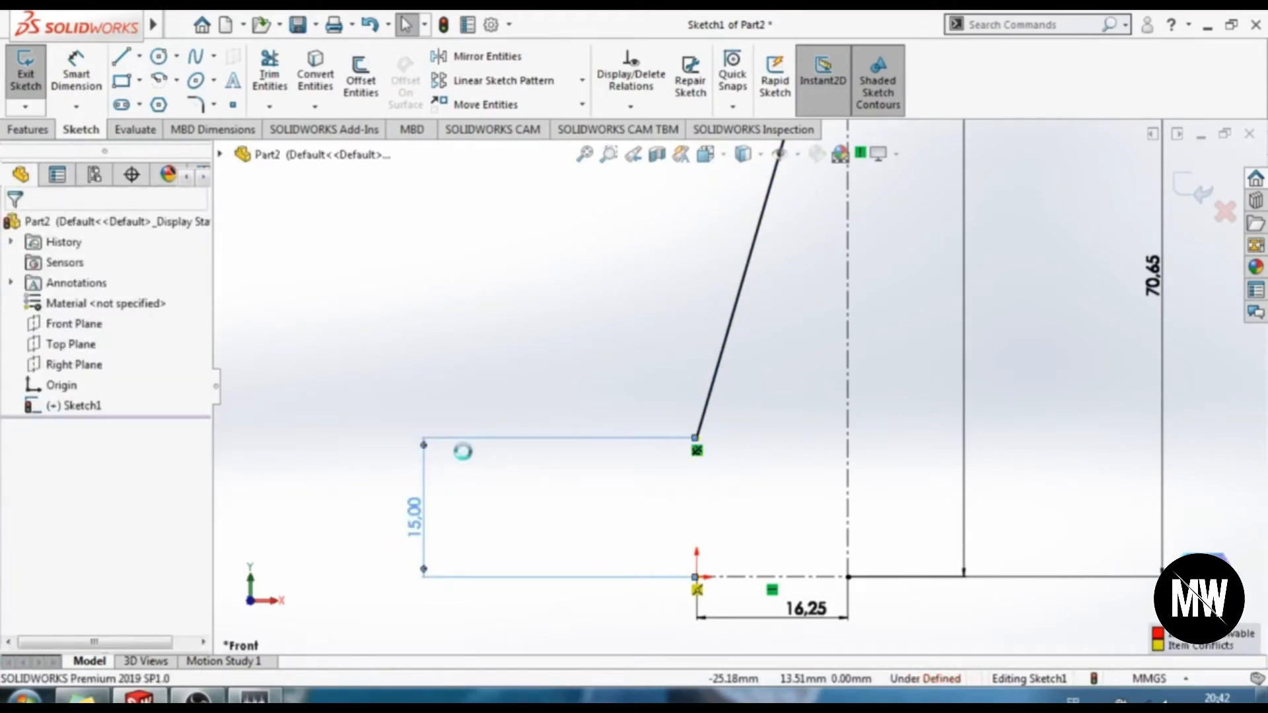
Fix the corner point where the short vertical line meets the upper slanted line
scroll(705, 284, "down", 2)
scroll(805, 319, "up", 4)
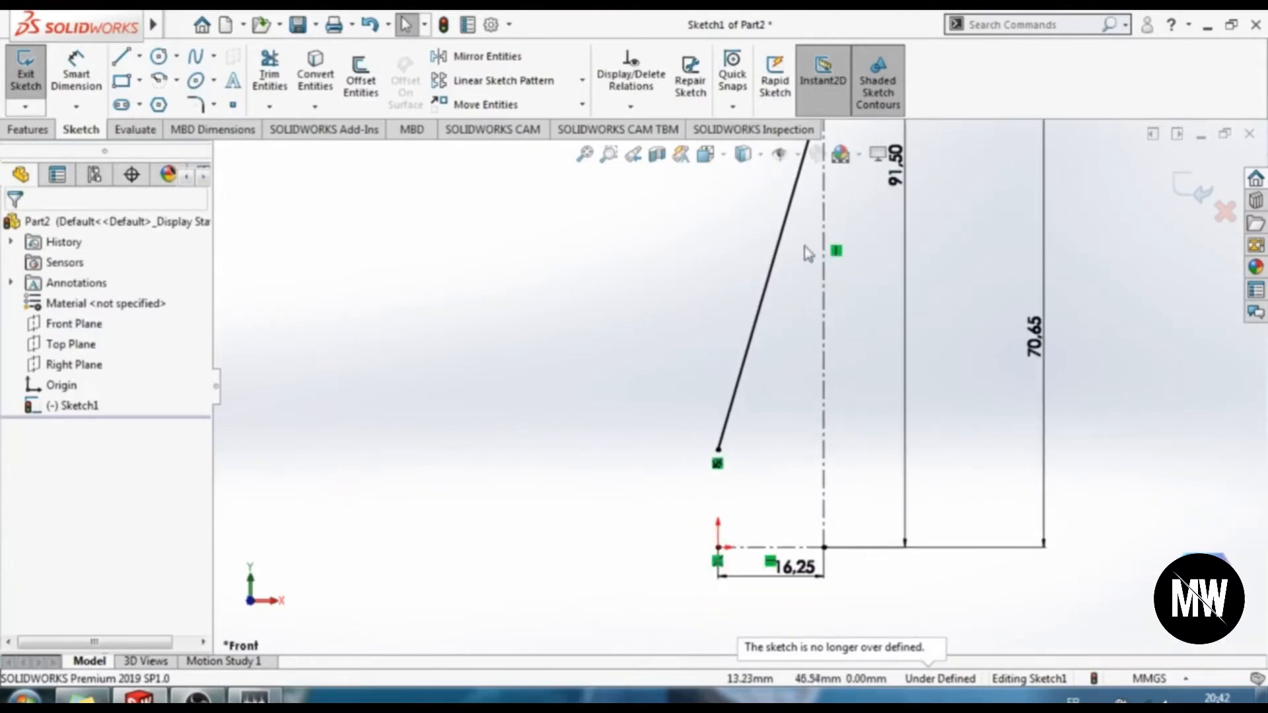
middle_click_drag(796, 292, 763, 520, "ctrl")
scroll(795, 356, "down", 5)
scroll(689, 234, "up", 1)
middle_click_drag(685, 235, 693, 270, "ctrl")
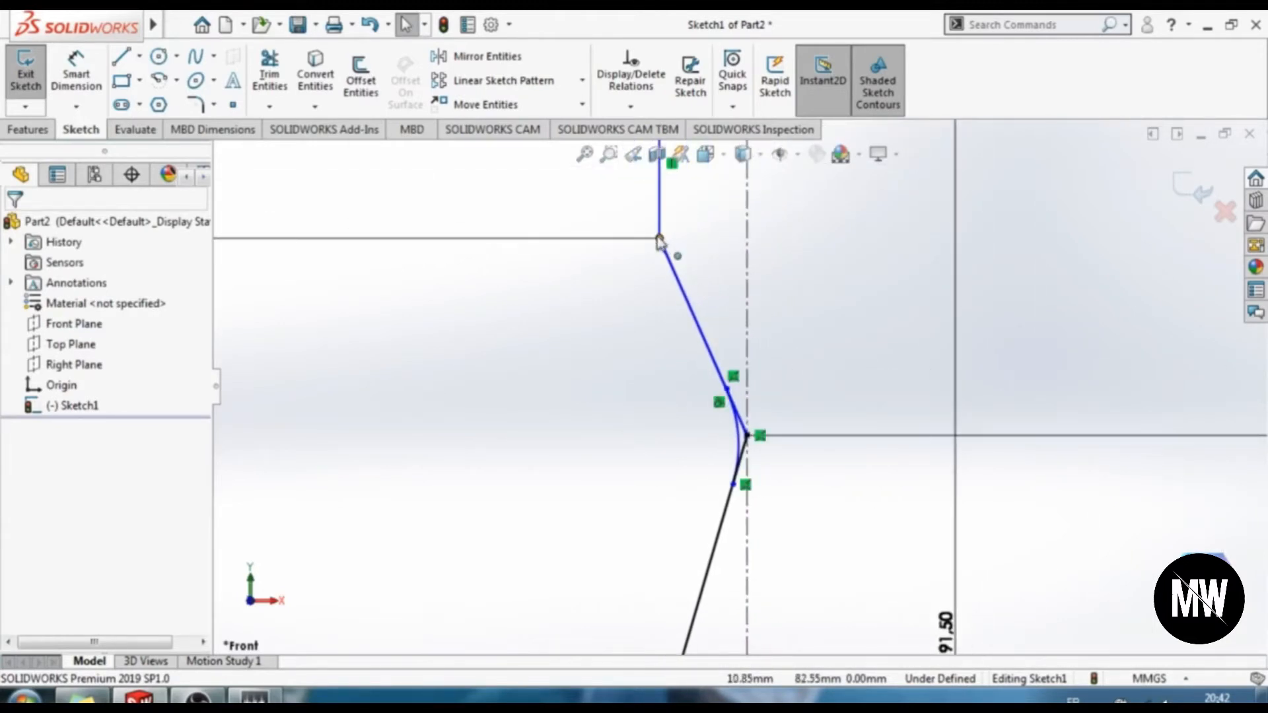
left_click(659, 239)
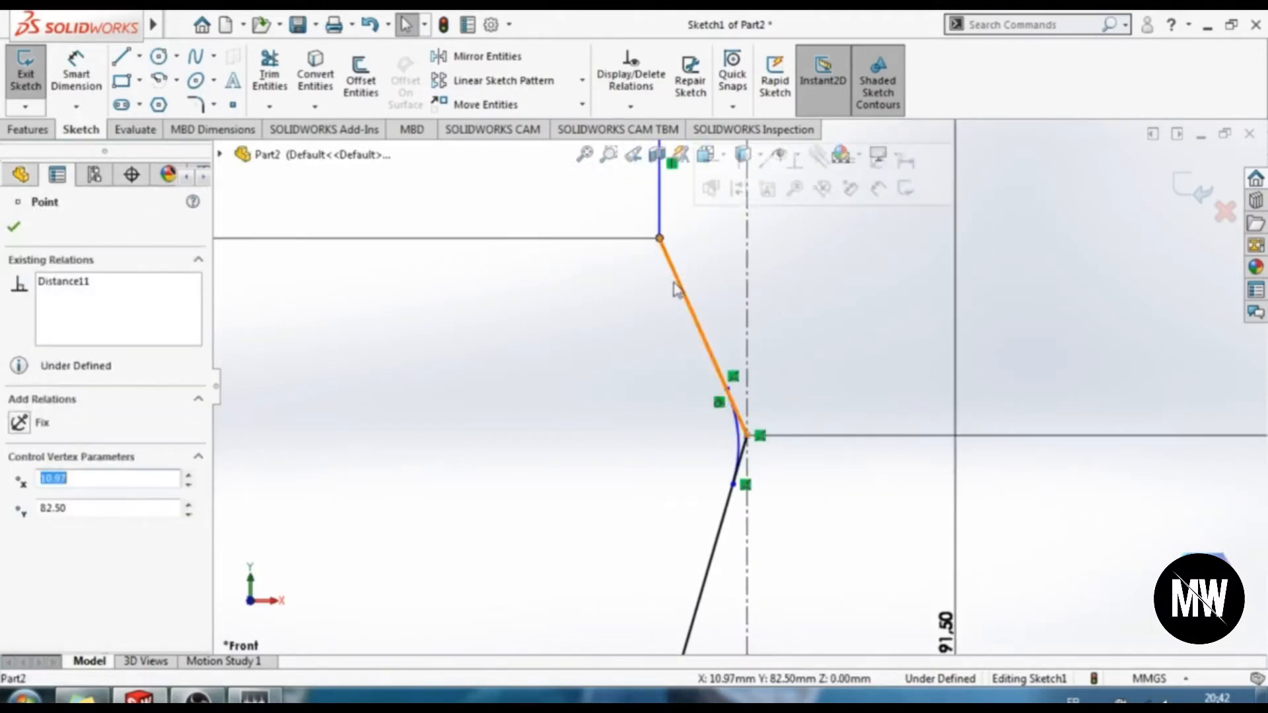
left_click(20, 423)
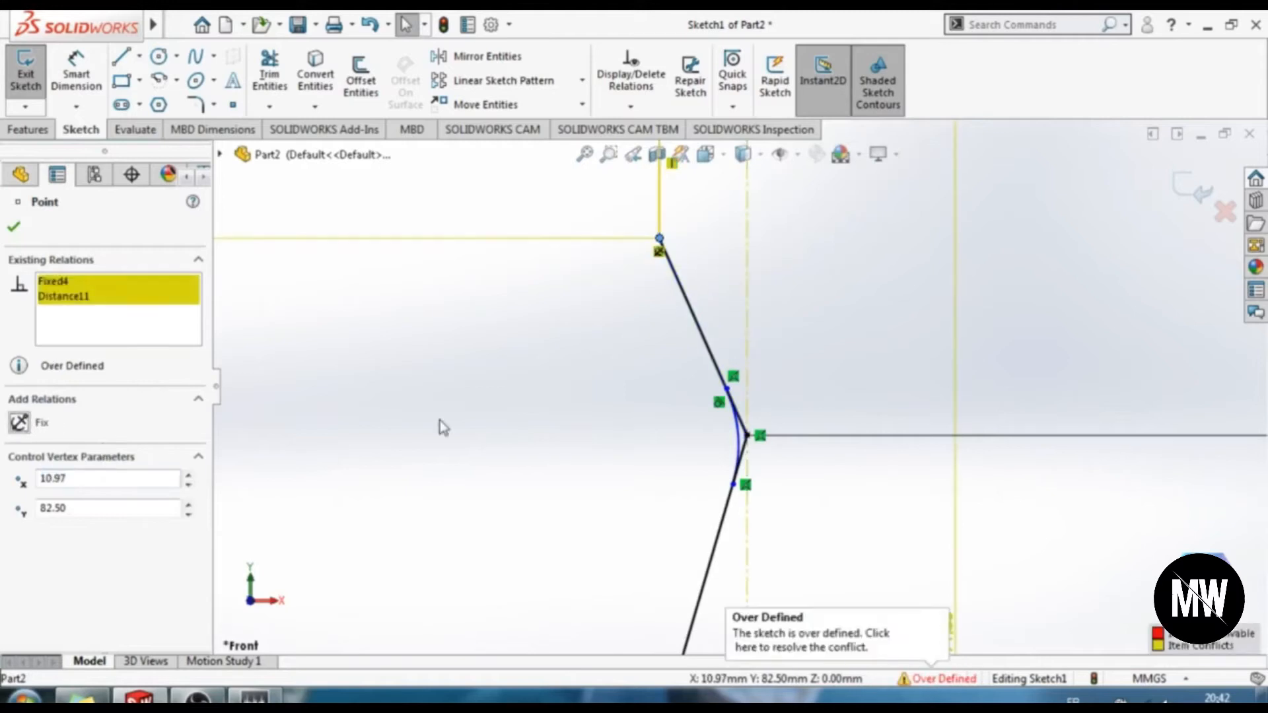
left_click(15, 231)
Delete the 9 mm length dimension of the short vertical line
left_click(539, 240)
scroll(403, 281, "up", 5)
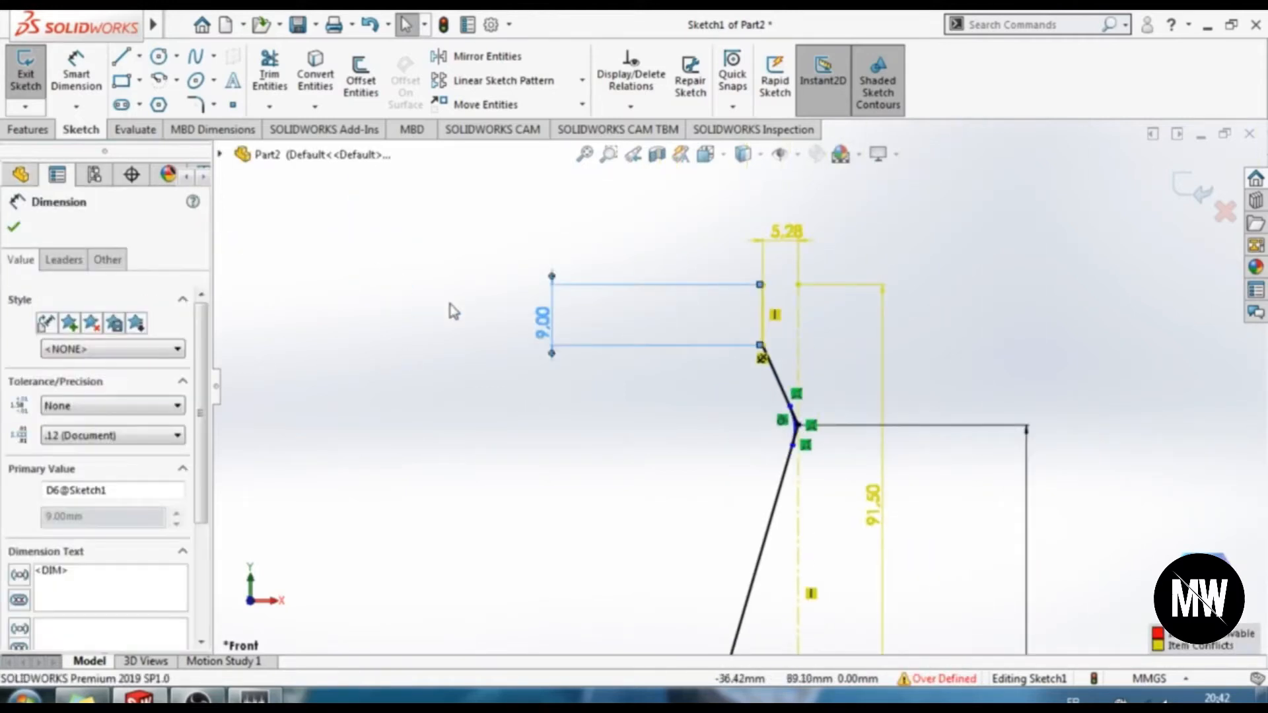
scroll(451, 307, "down", 1)
key("Delete")
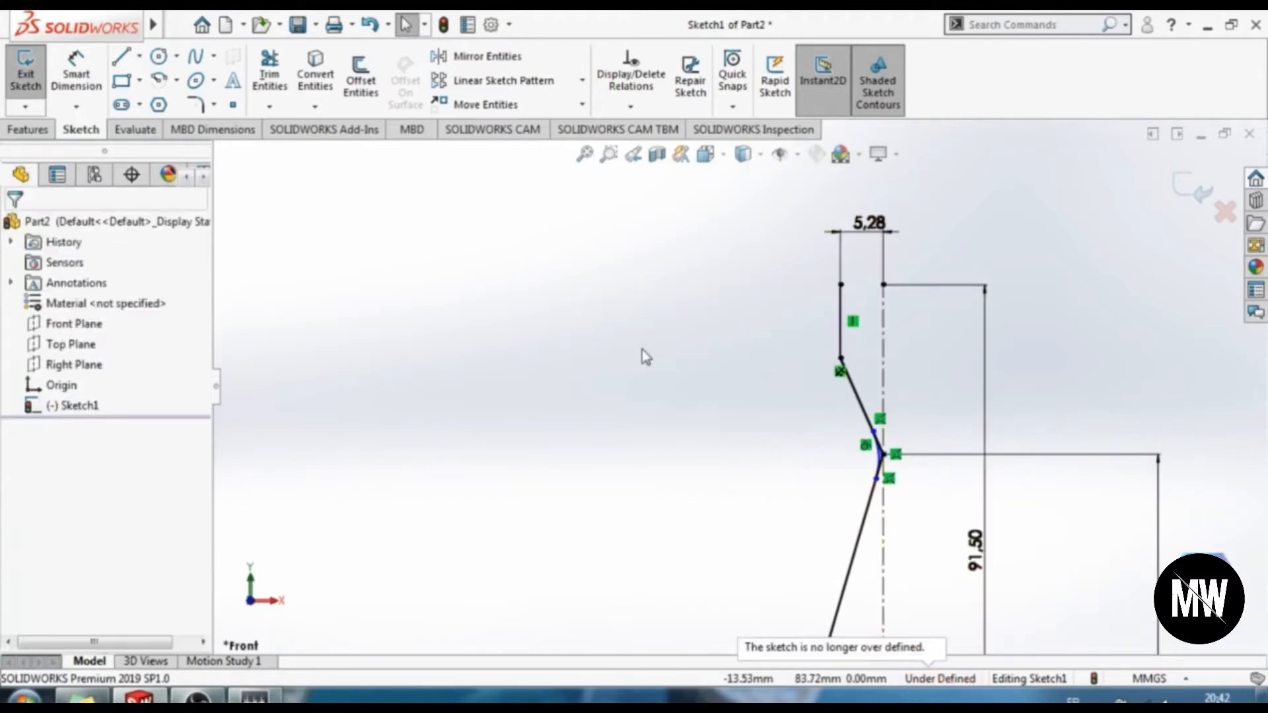
Fix the short vertical line's upper endpoint and delete the conflicting 5.28 mm horizontal dimension
scroll(958, 260, "up", 4)
scroll(853, 304, "down", 4)
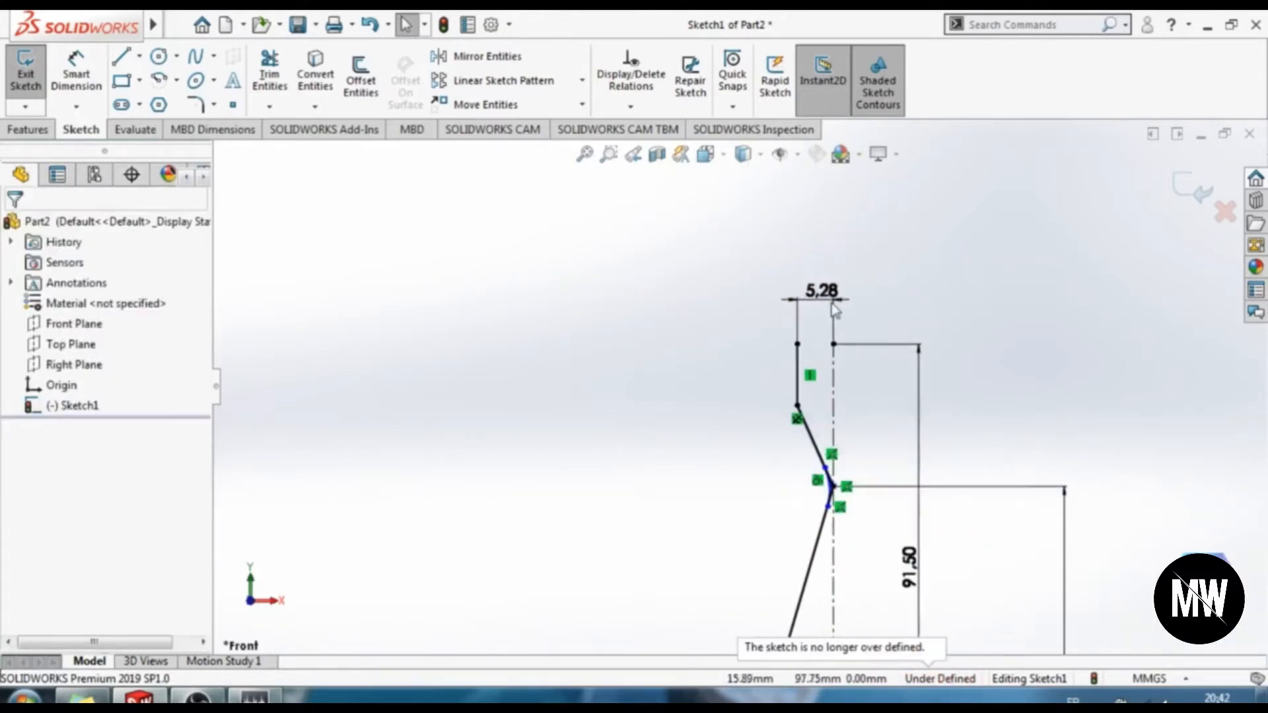
scroll(844, 348, "down", 3)
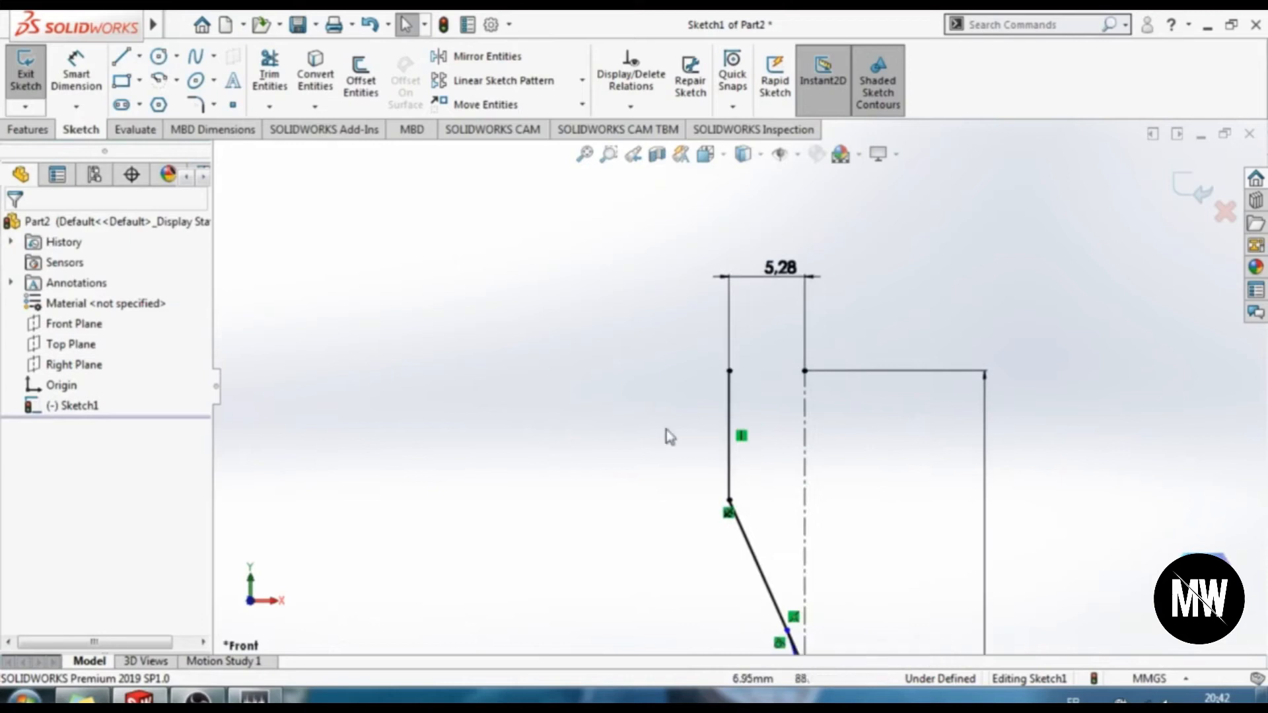
left_click(729, 371)
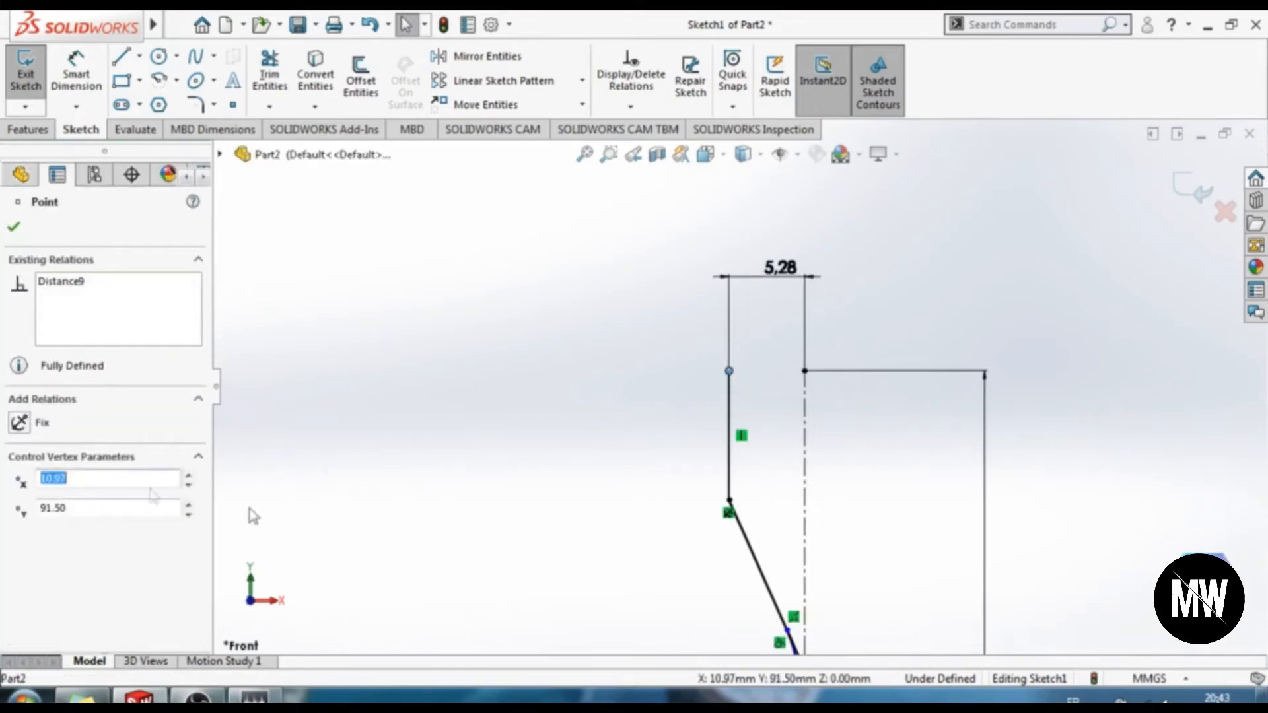
left_click(20, 423)
left_click(13, 227)
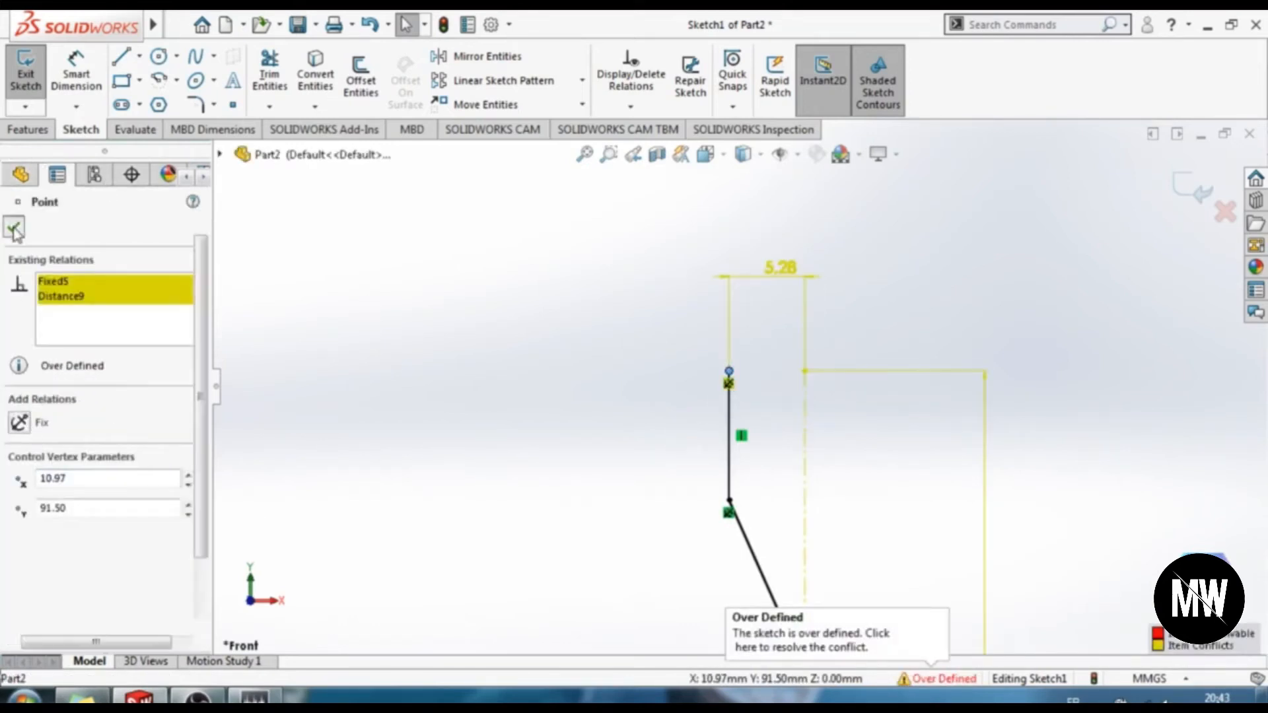
left_click(732, 321)
key("Delete")
Dimension the length of the spline between the two slanted lines as 5 mm
scroll(783, 403, "up", 5)
scroll(782, 502, "down", 5)
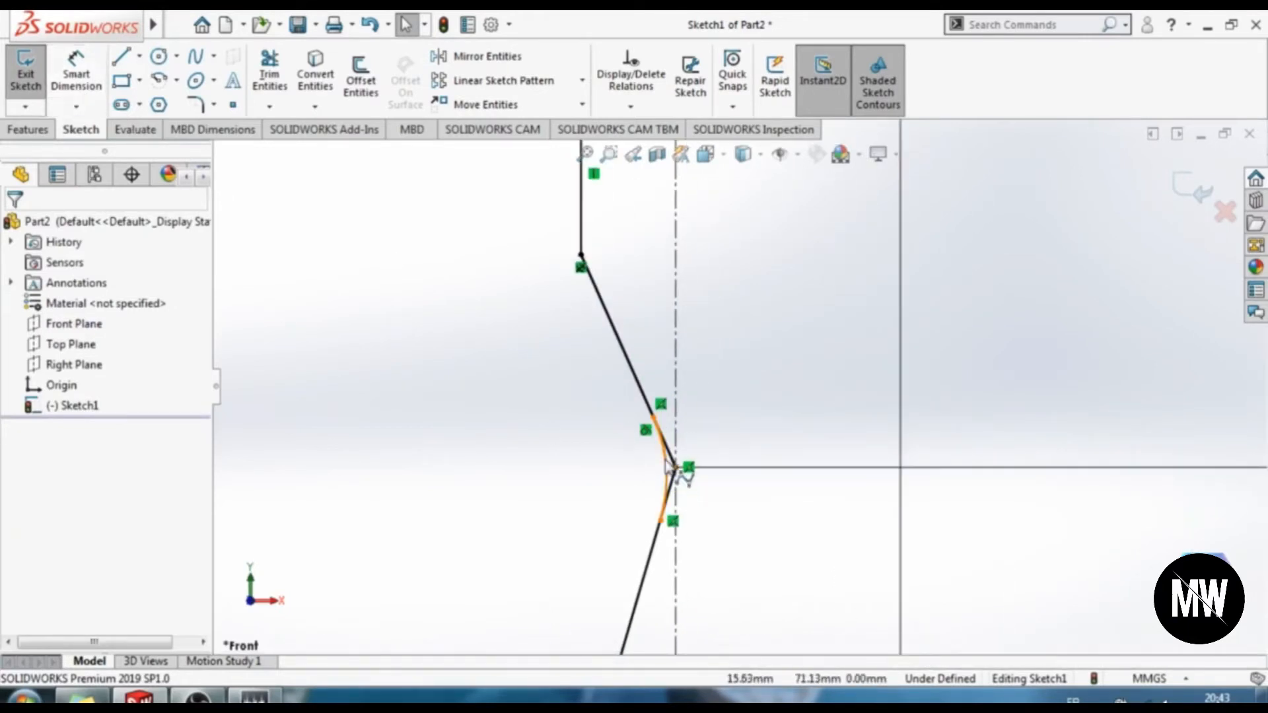
left_click(668, 465)
left_click(76, 73)
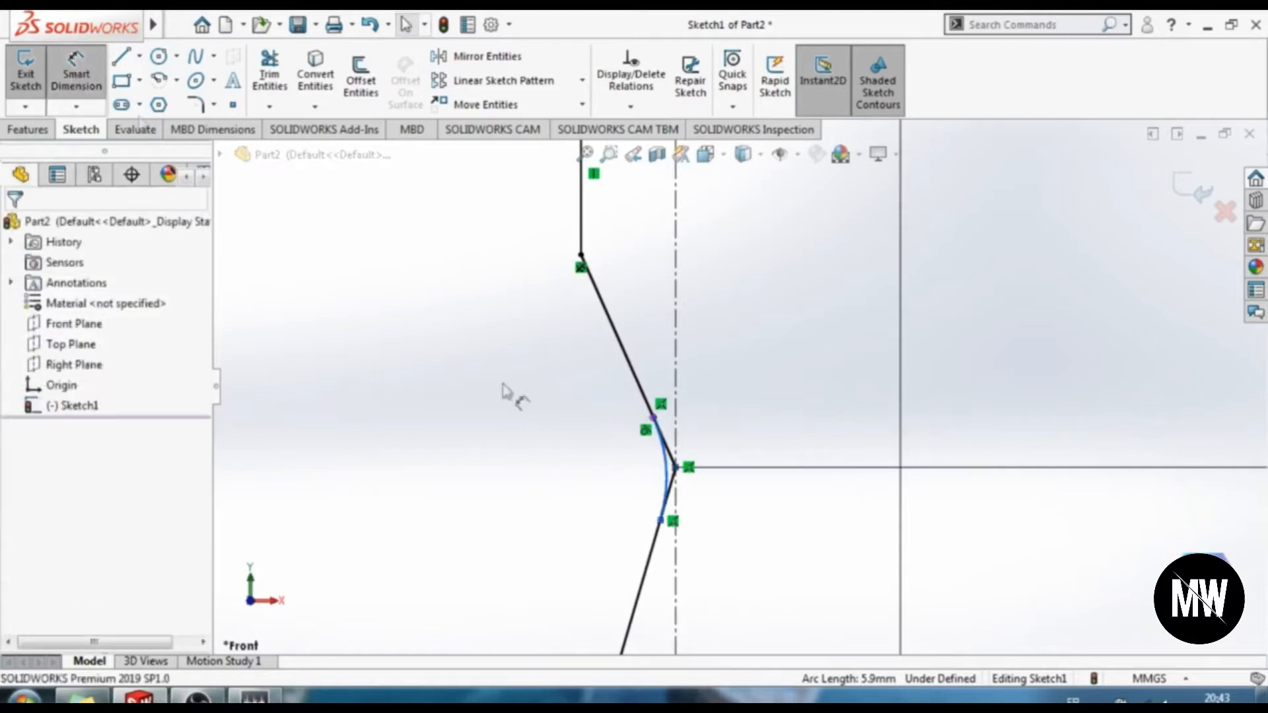
left_click(674, 473)
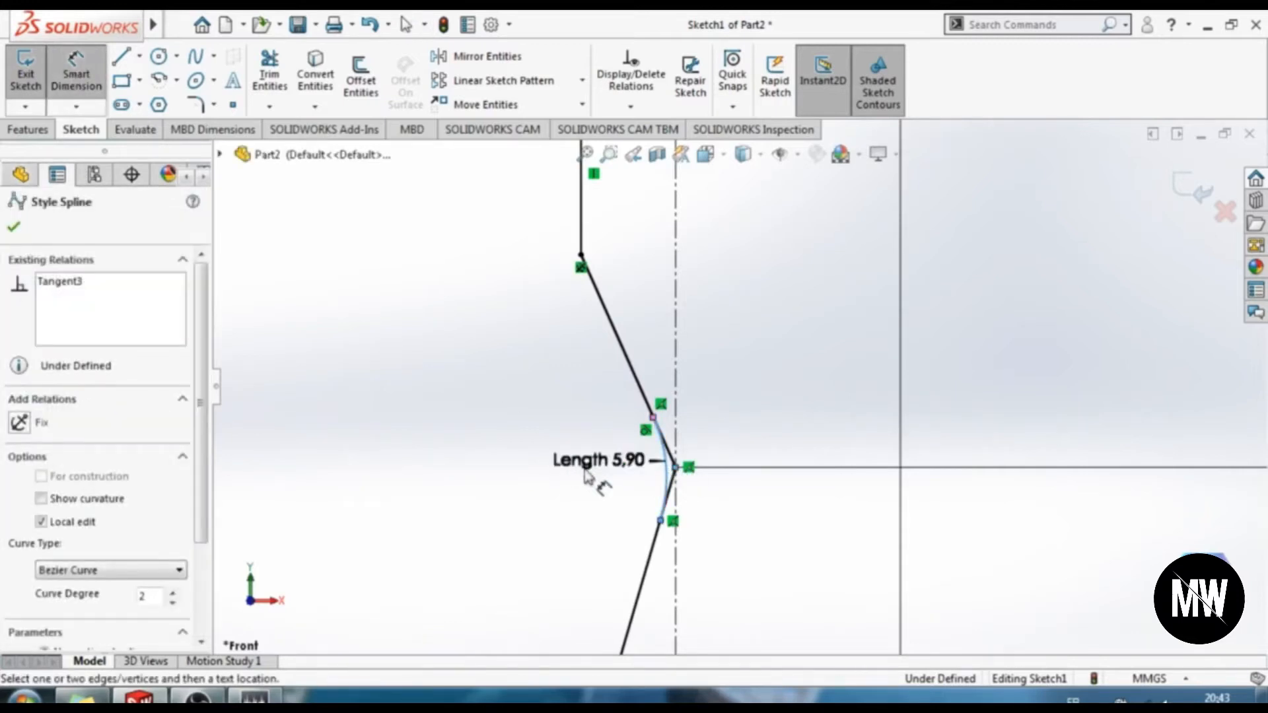
left_click(562, 499)
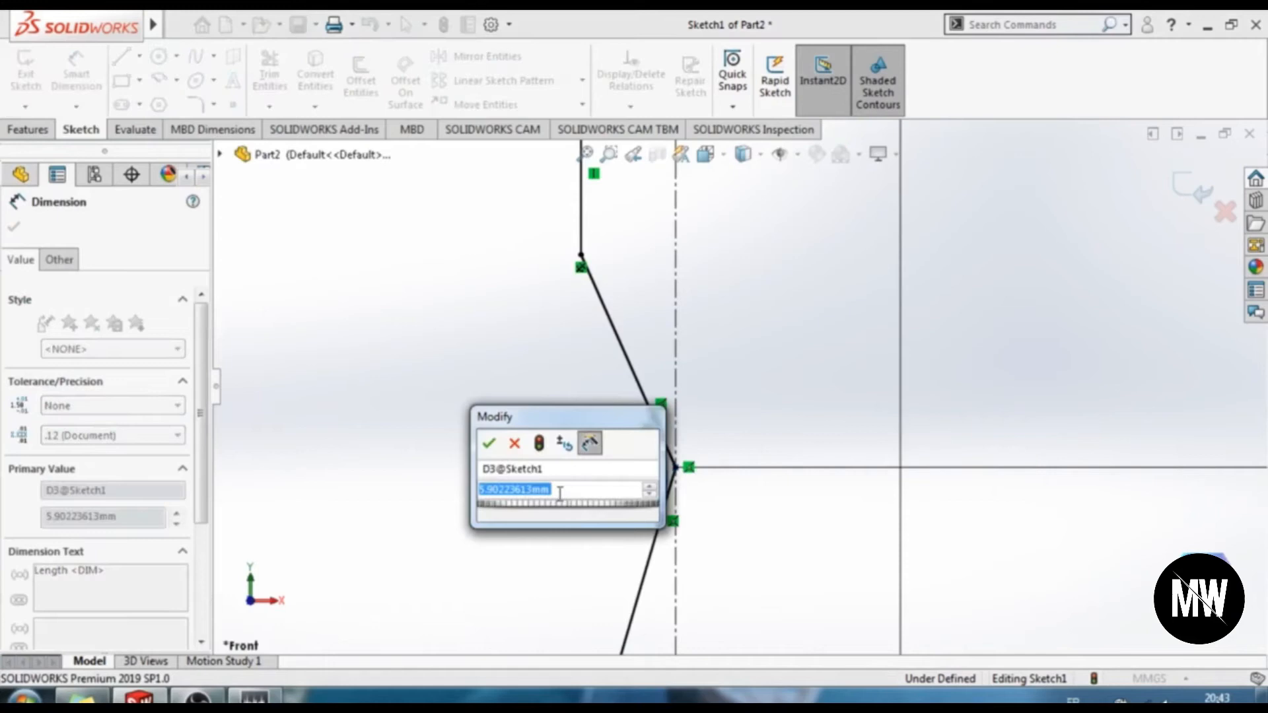
type("5")
key("Return")
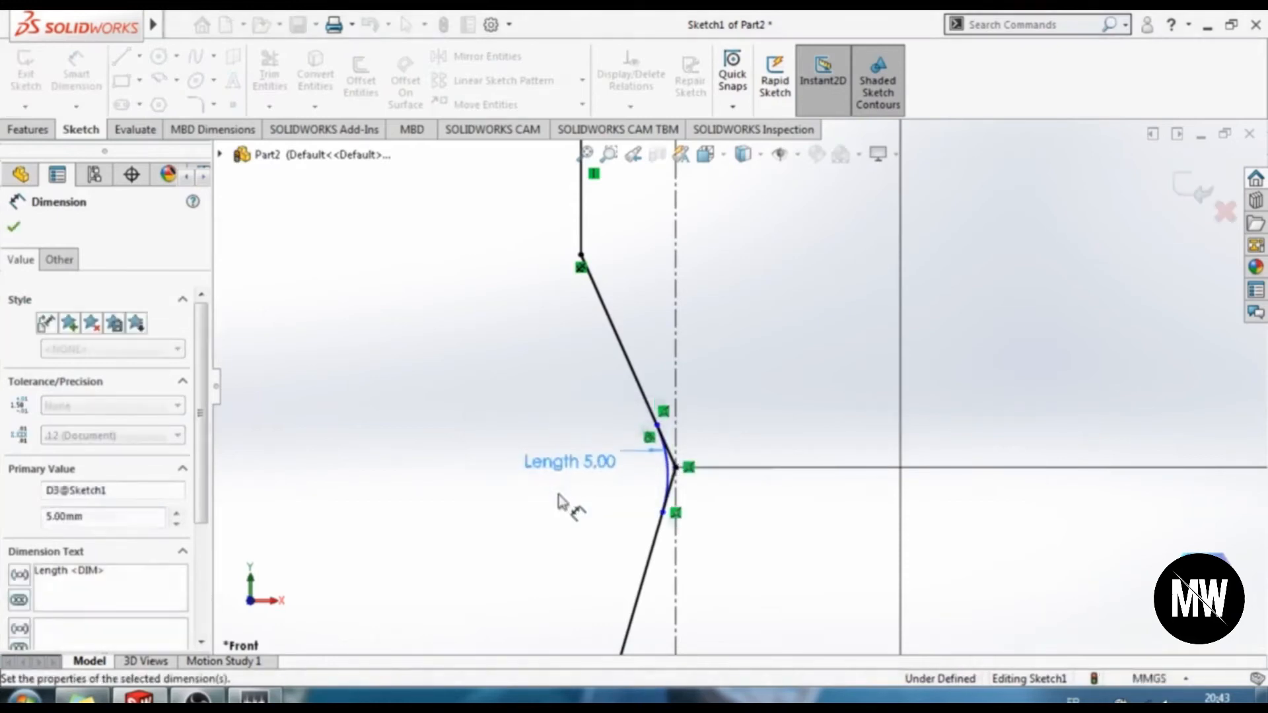
Power-trim the two slanted lines' ends between the spline's endpoints and their shared corner
scroll(756, 439, "down", 3)
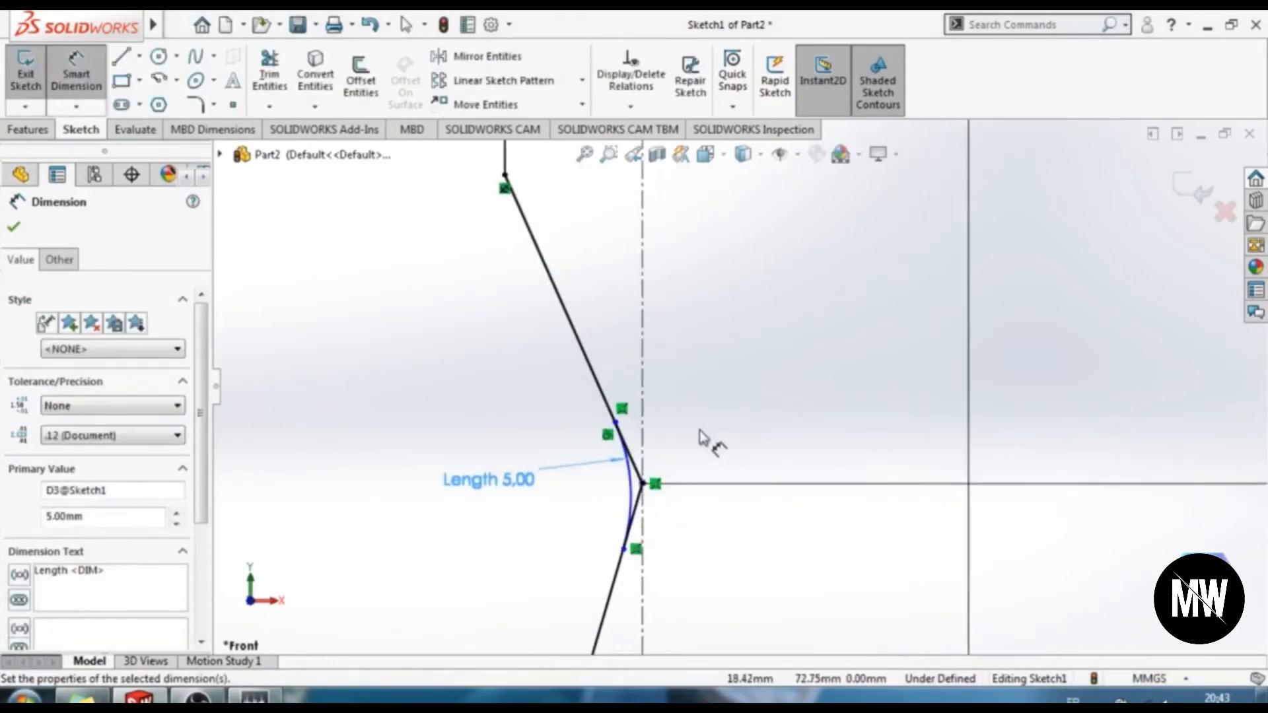
left_click(270, 74)
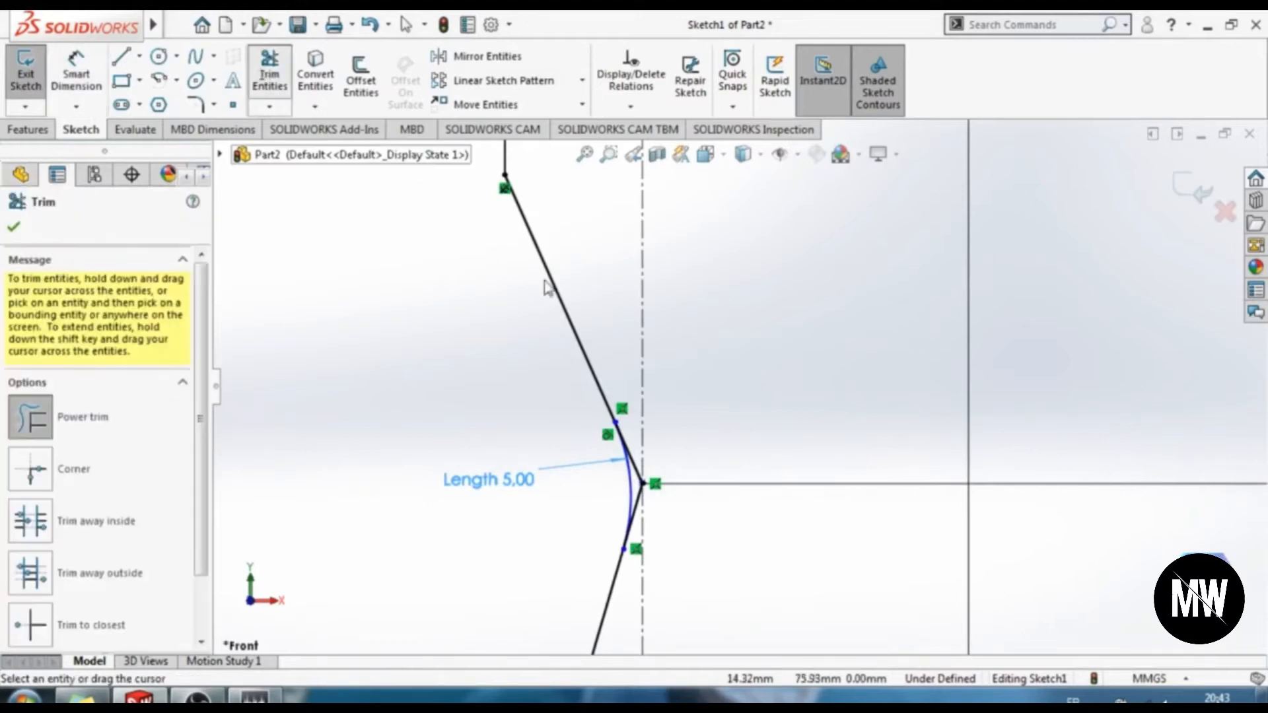
scroll(664, 494, "down", 3)
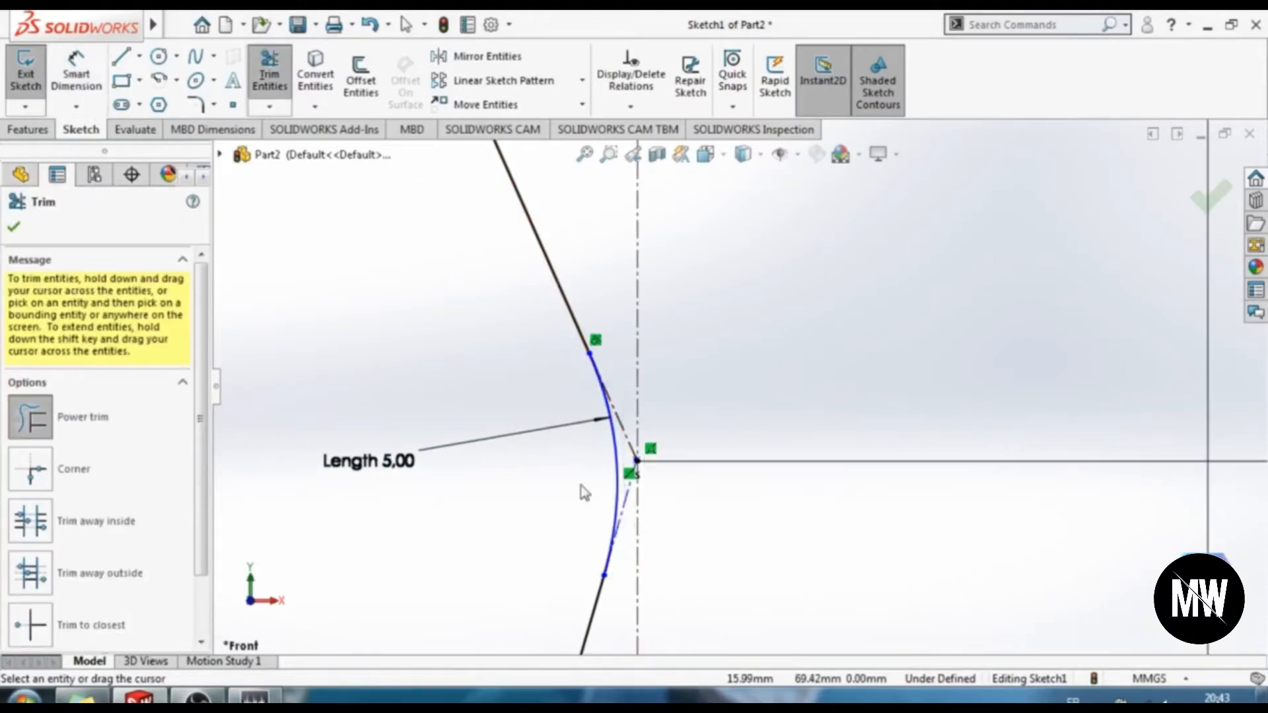
scroll(584, 492, "up", 3)
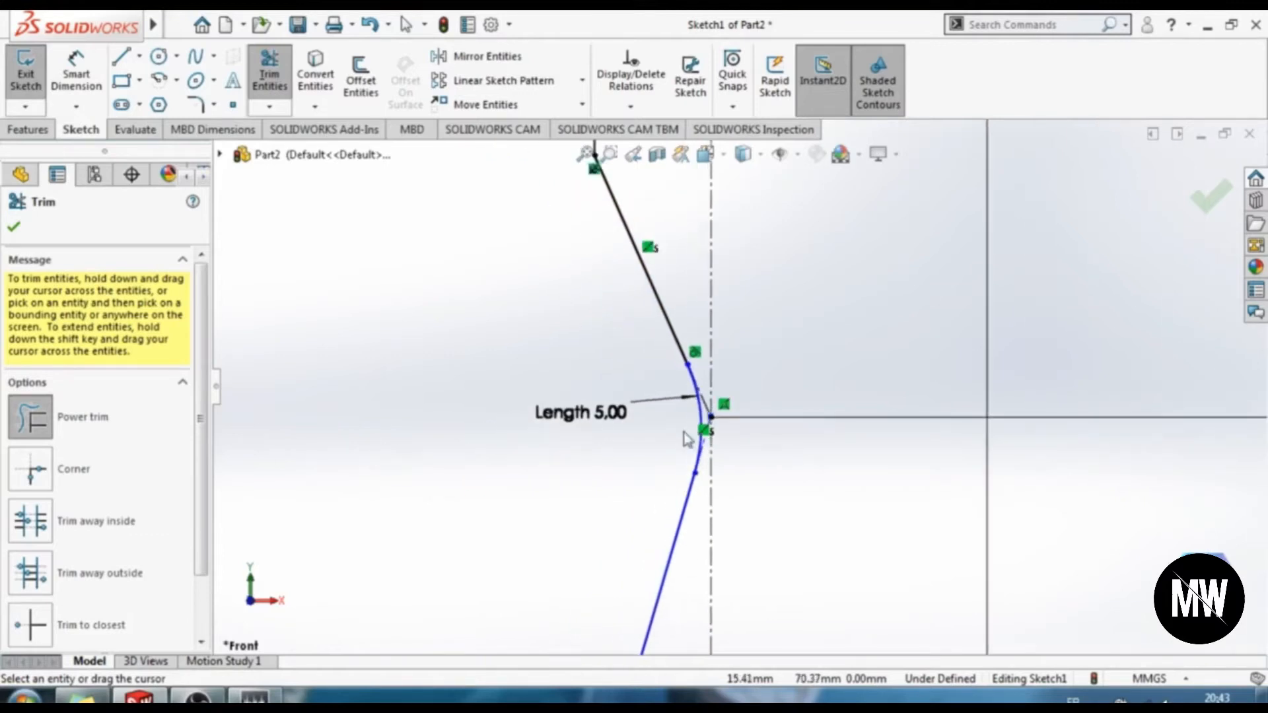
Draw a Bezier style spline from the short vertical line to the upper slanted line, using their shared corner as the middle control point
scroll(710, 383, "up", 2)
scroll(647, 201, "down", 4)
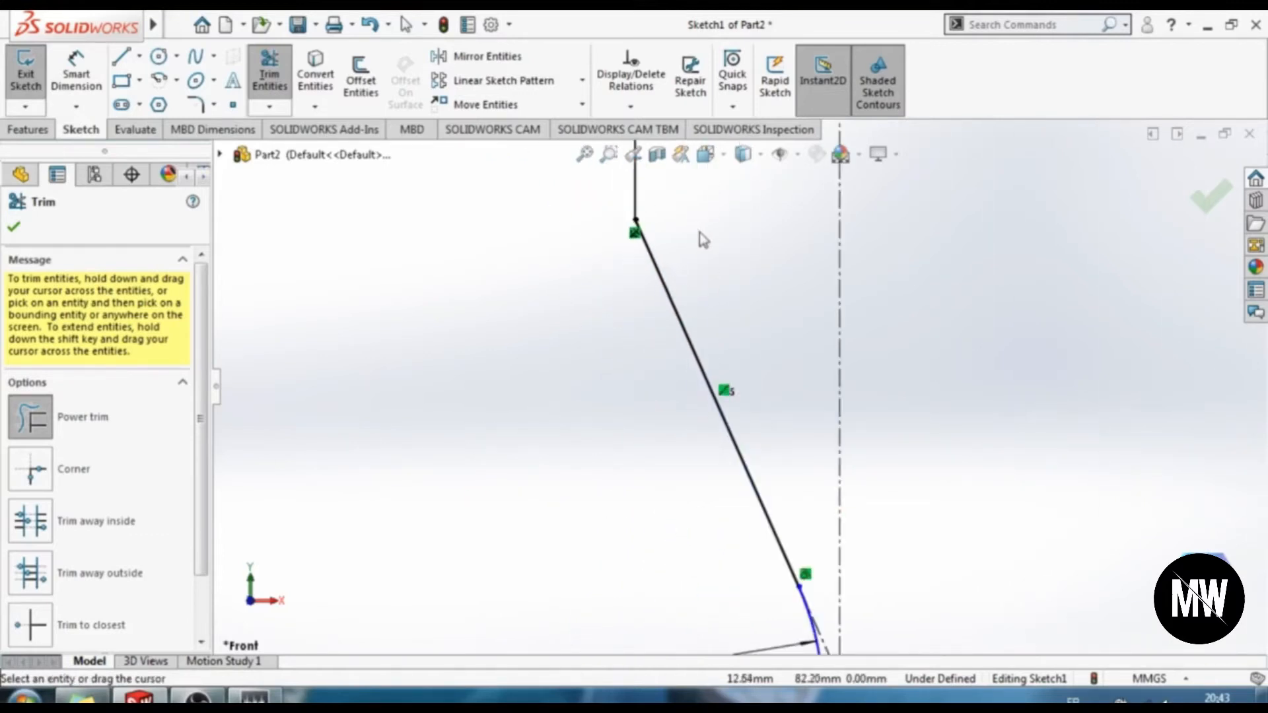
scroll(696, 241, "up", 2)
middle_click_drag(691, 257, 664, 300, "ctrl")
left_click(215, 57)
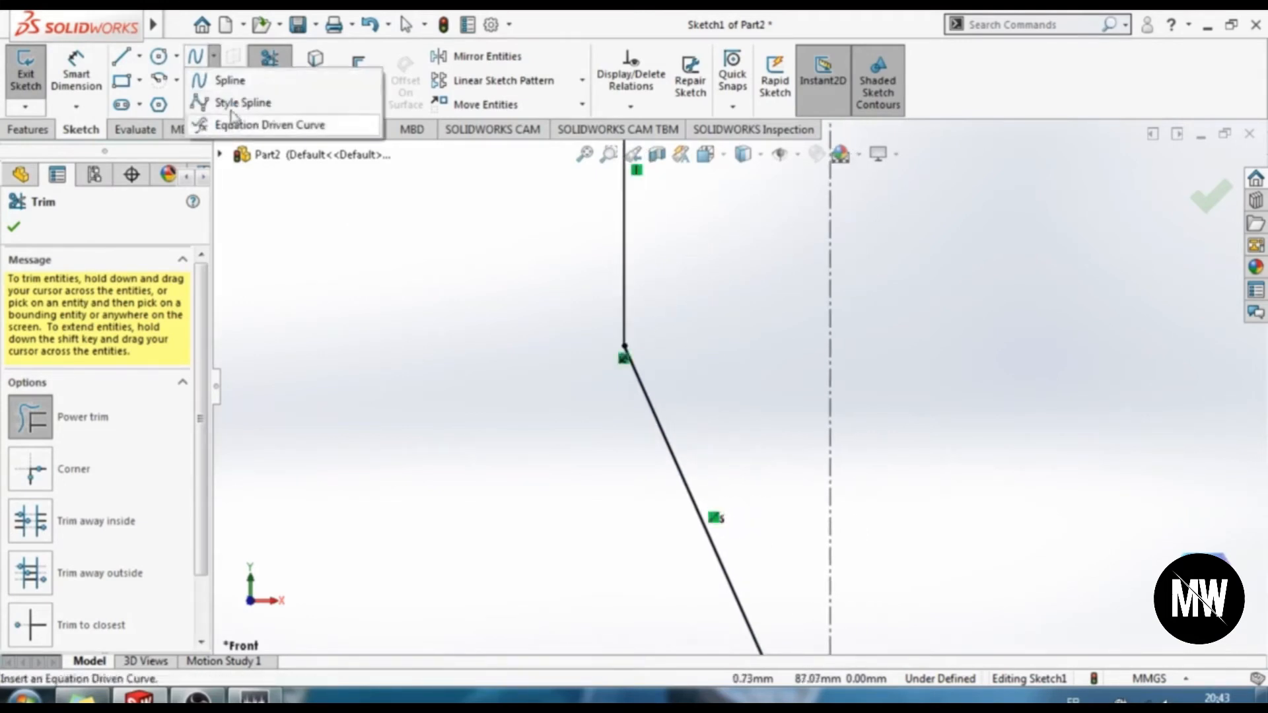
left_click(251, 102)
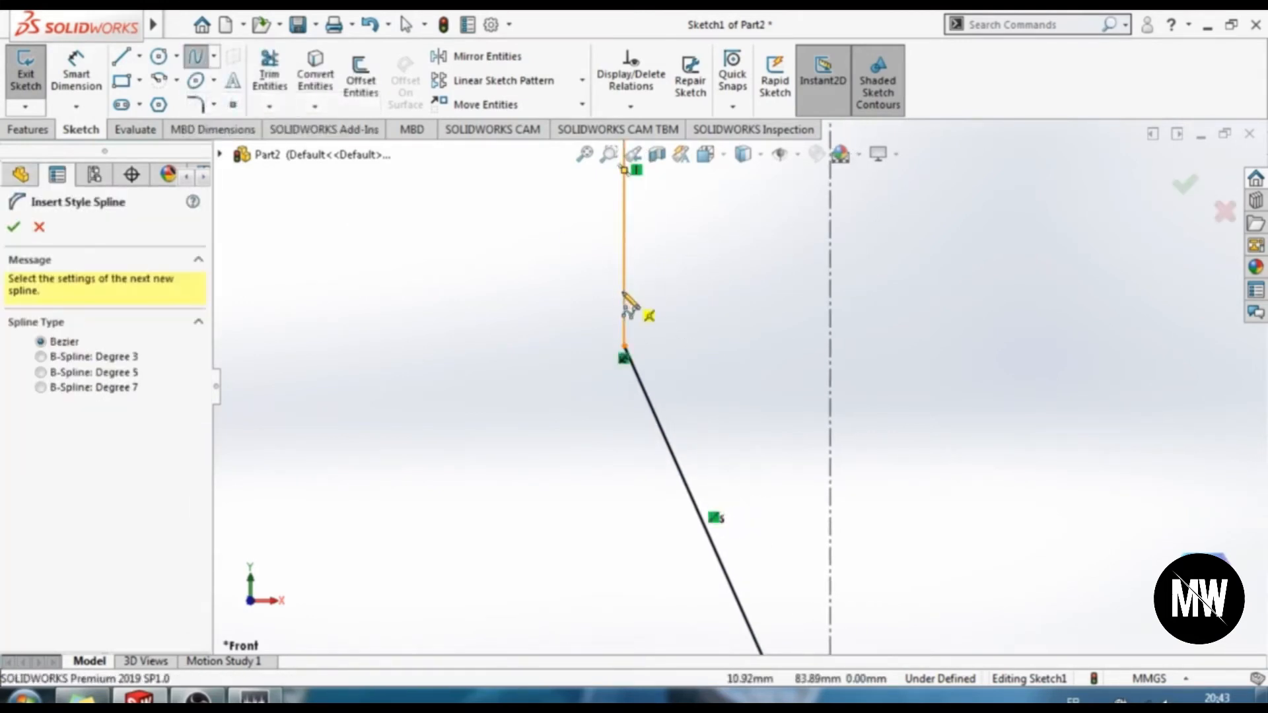
double_click(624, 347)
left_click(624, 346)
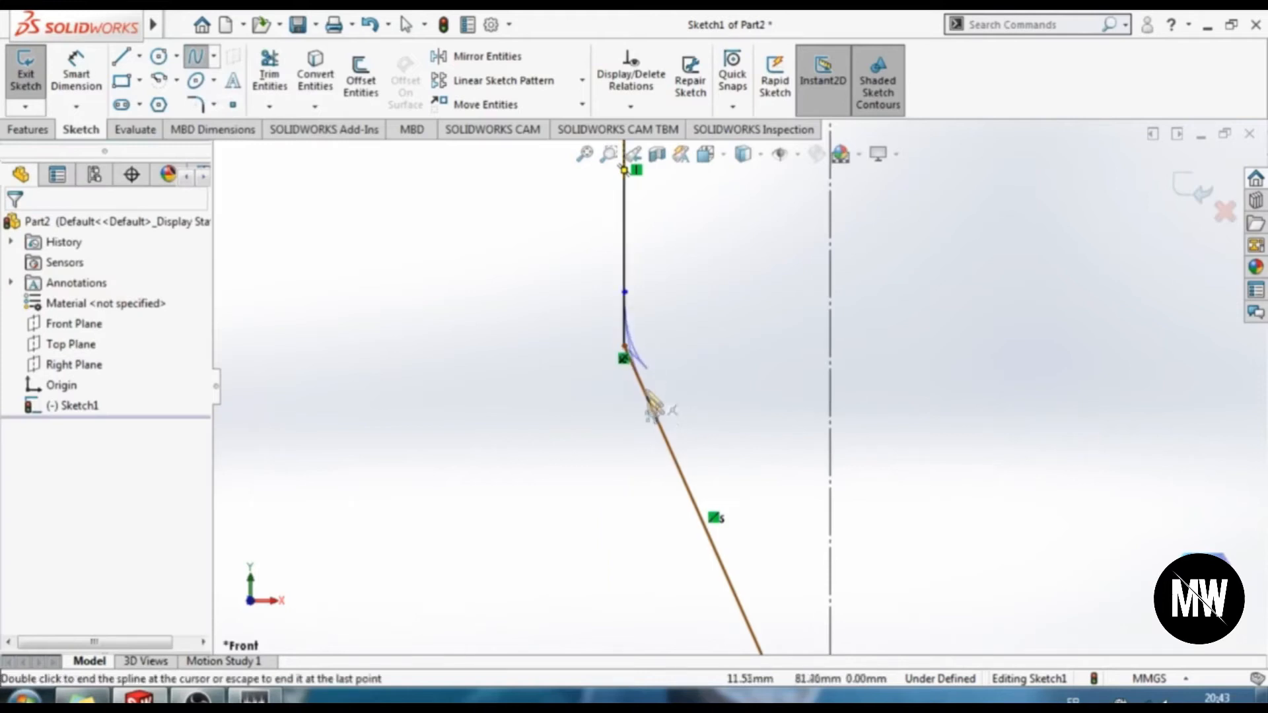
left_click(647, 395)
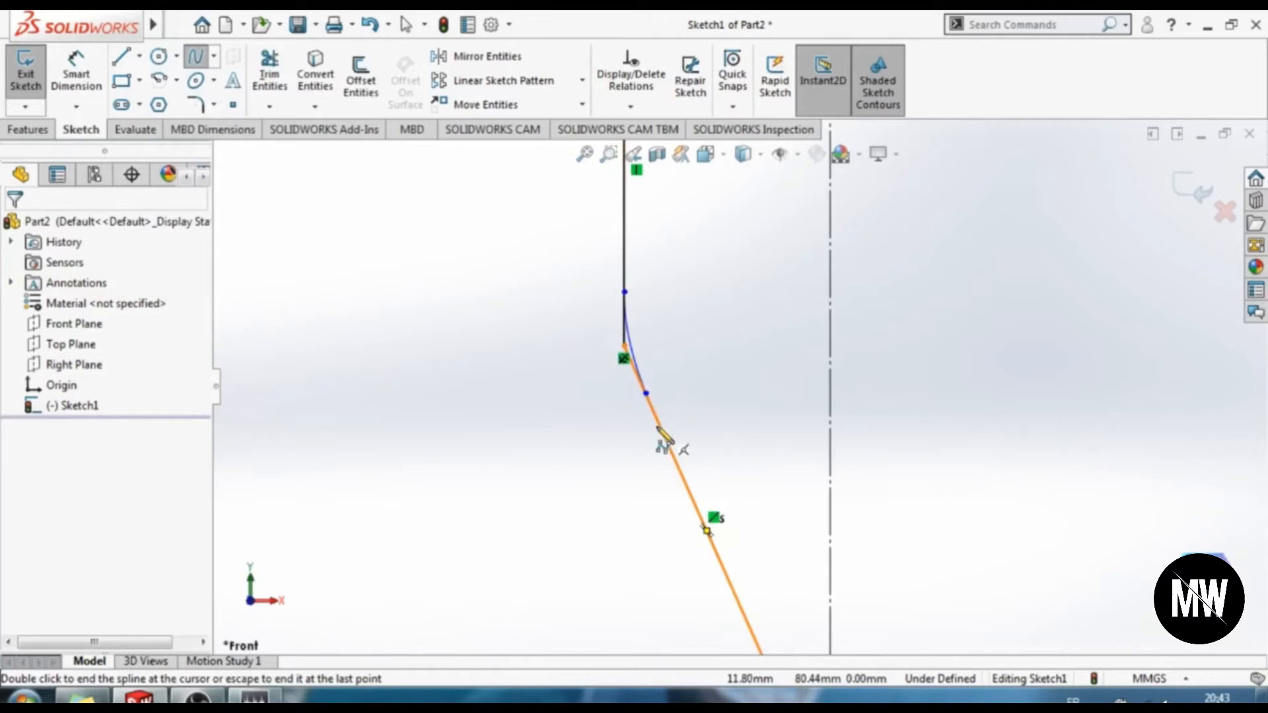
key("Escape")
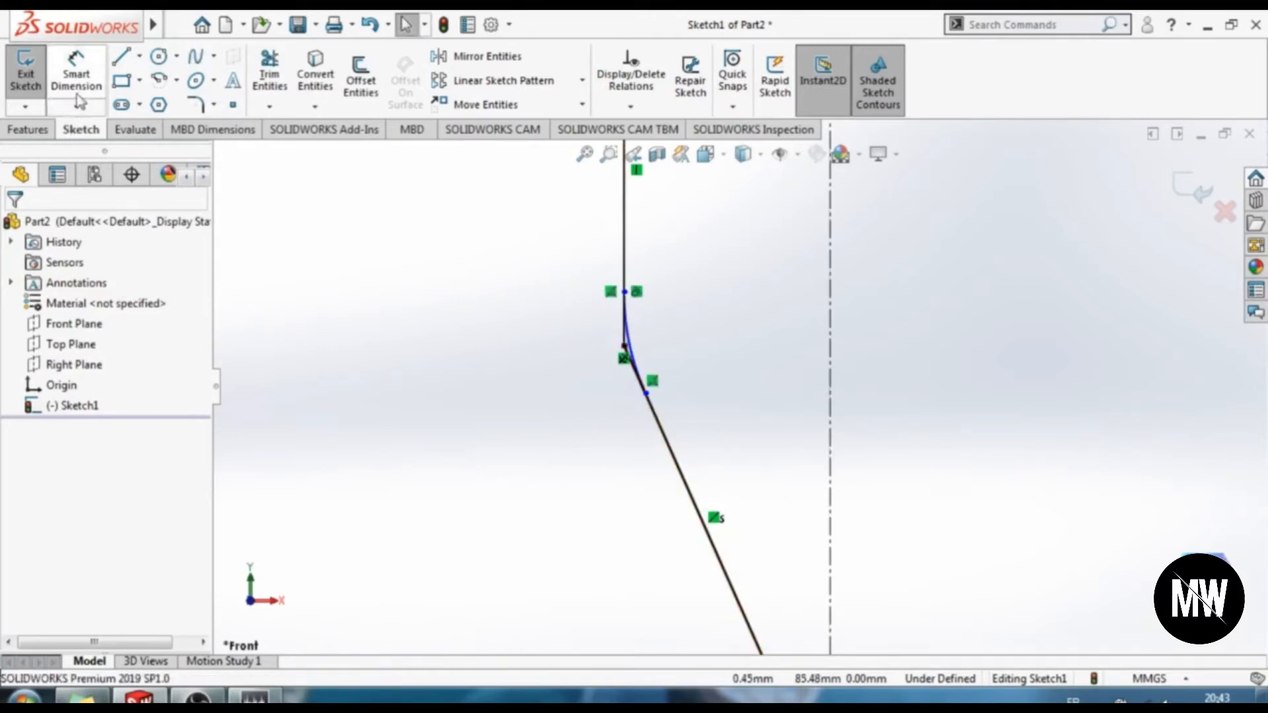
Dimension the length of the upper spline, between the short vertical line and the slanted line, as 5 mm
left_click(634, 350)
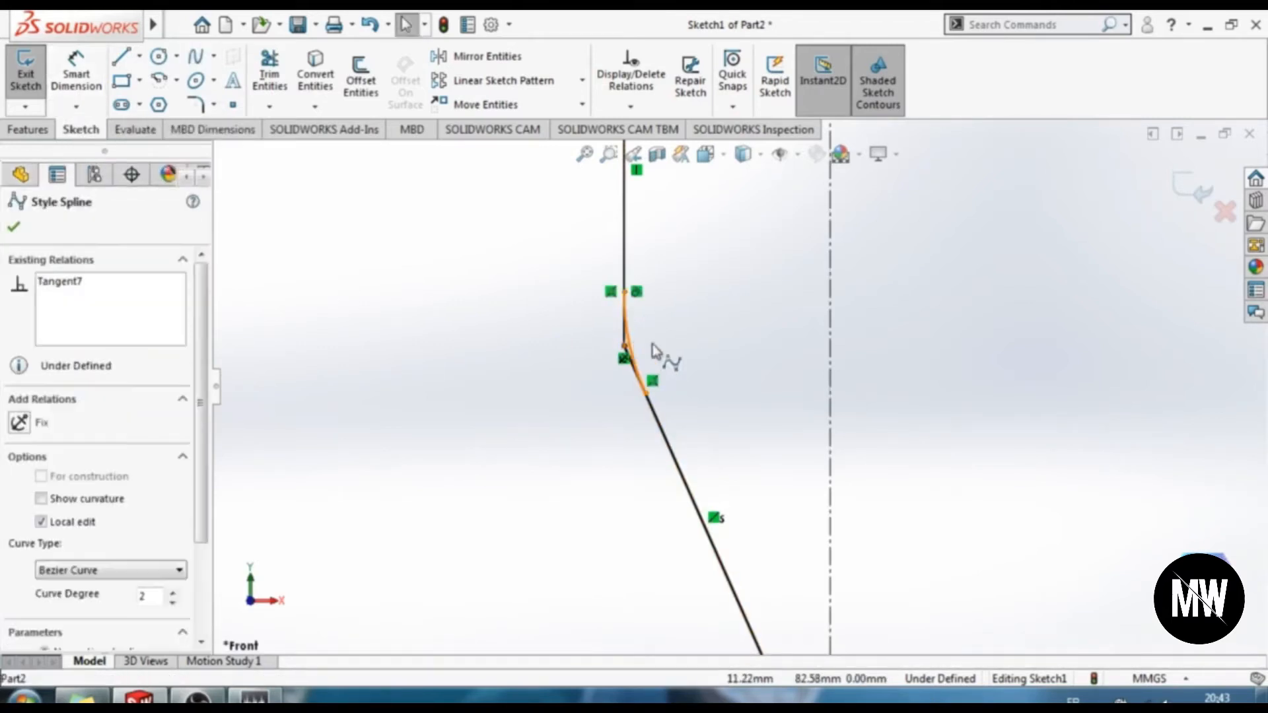
left_click(76, 72)
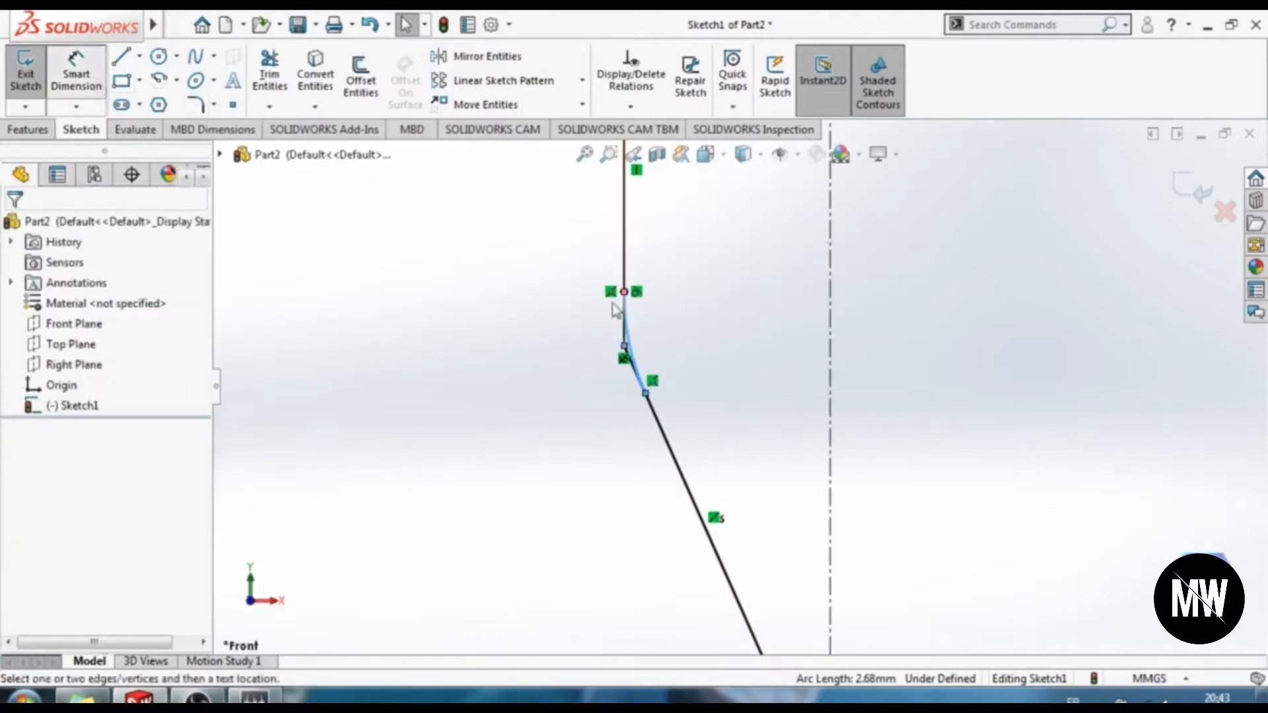
left_click(633, 351)
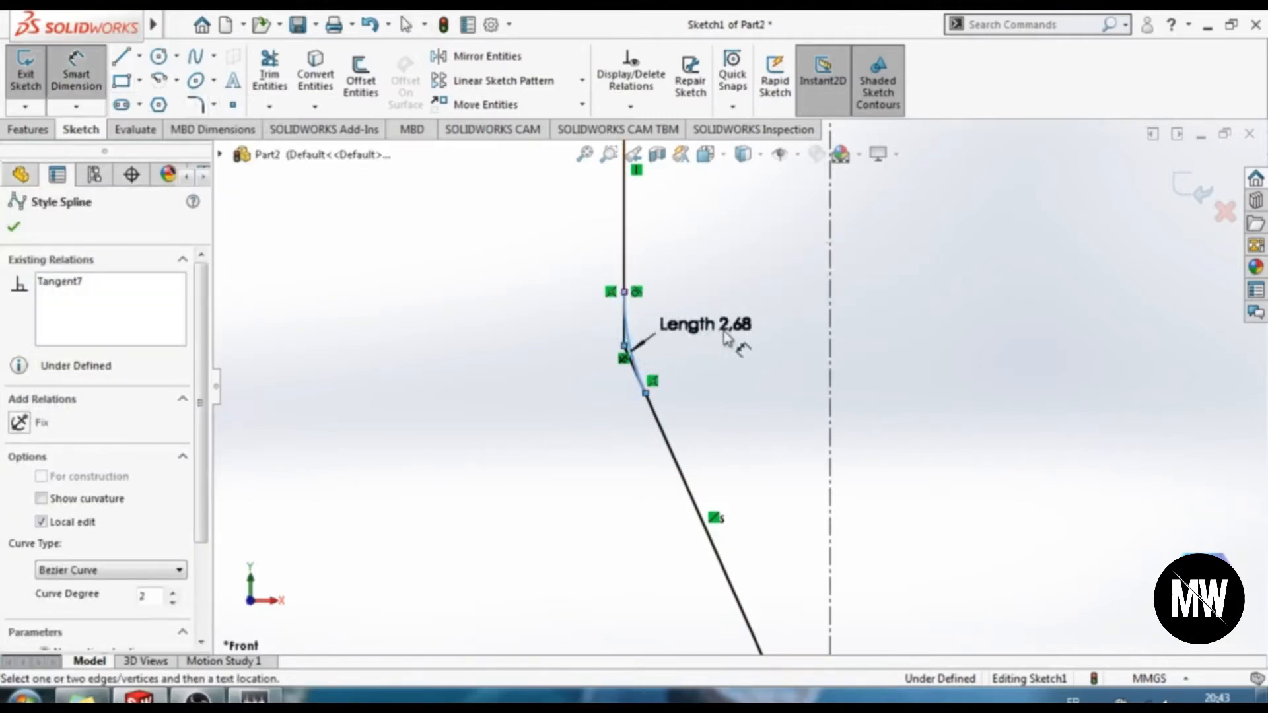
left_click(728, 339)
type("5")
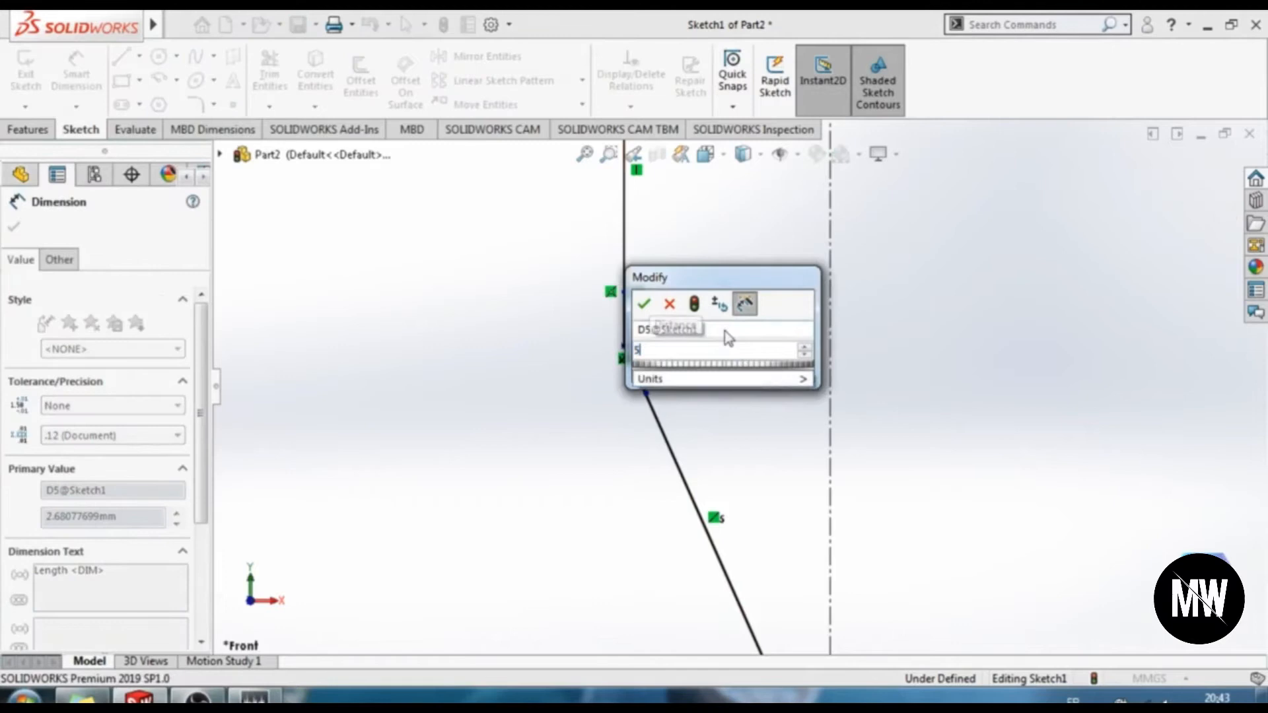
key("Return")
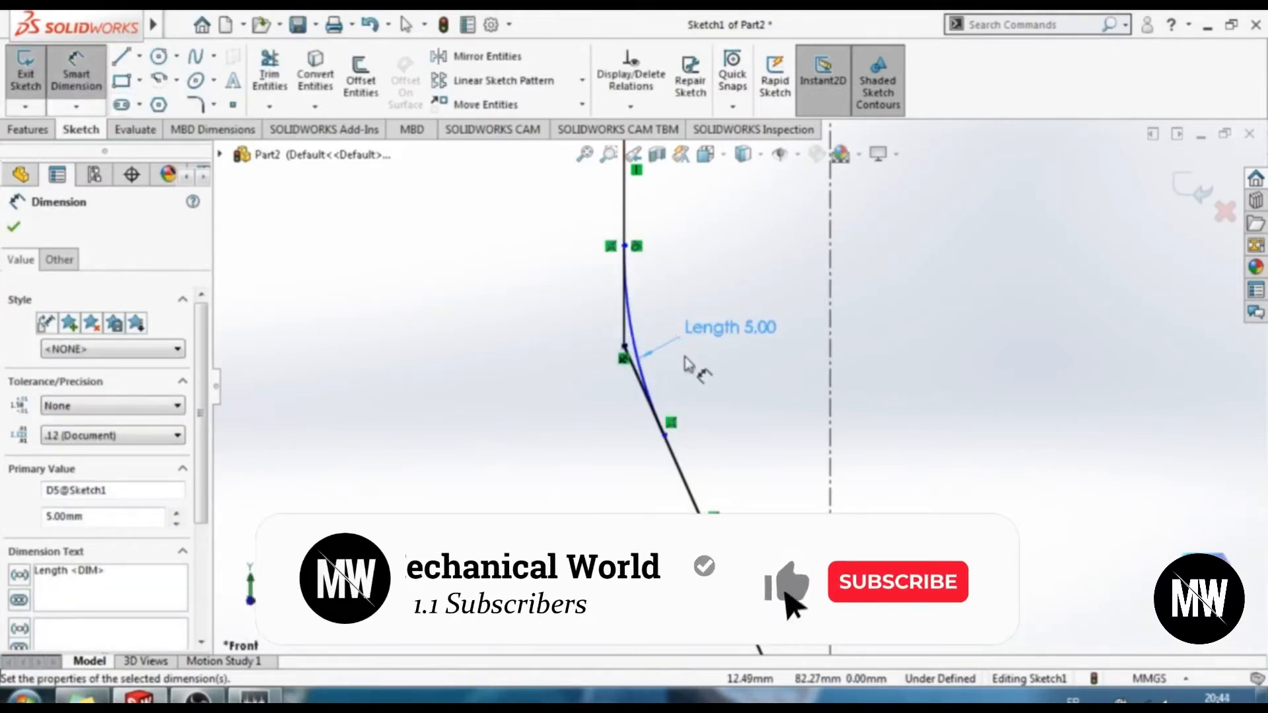
Power-trim the vertical and slanted lines' ends between the upper spline and their shared corner, and finish the sketch
scroll(687, 363, "down", 4)
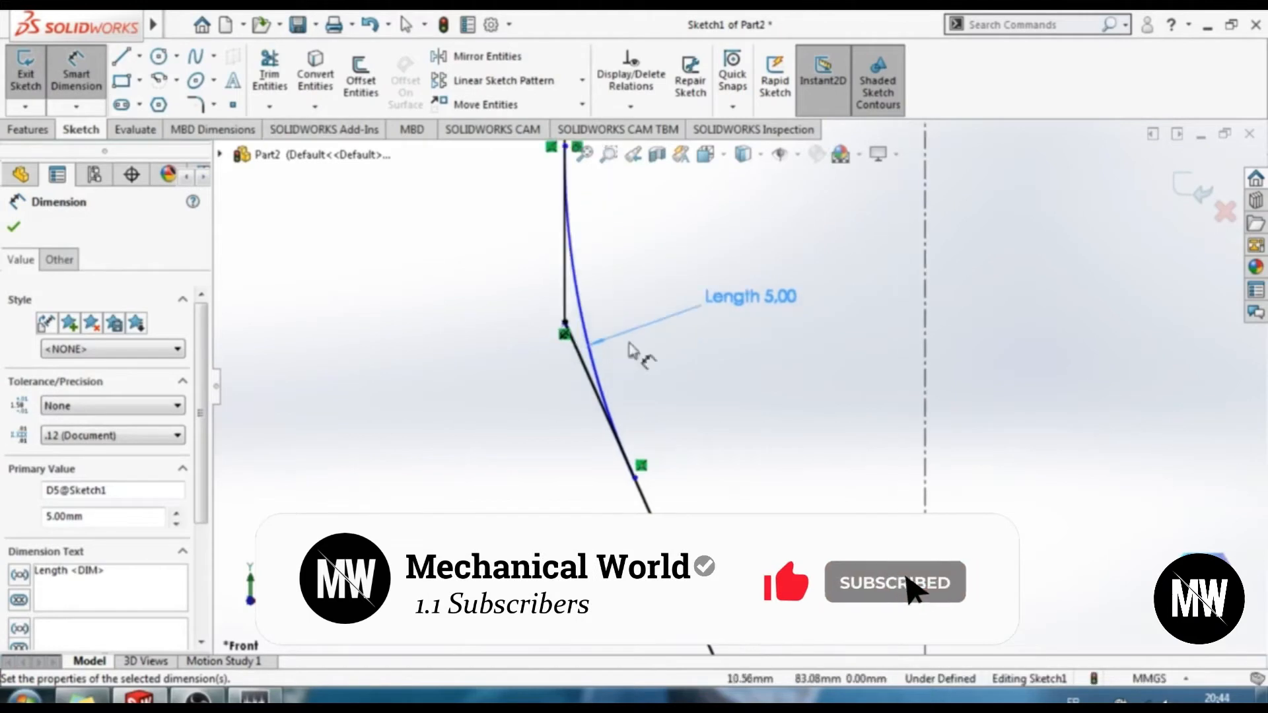
scroll(628, 343, "down", 1)
left_click(269, 74)
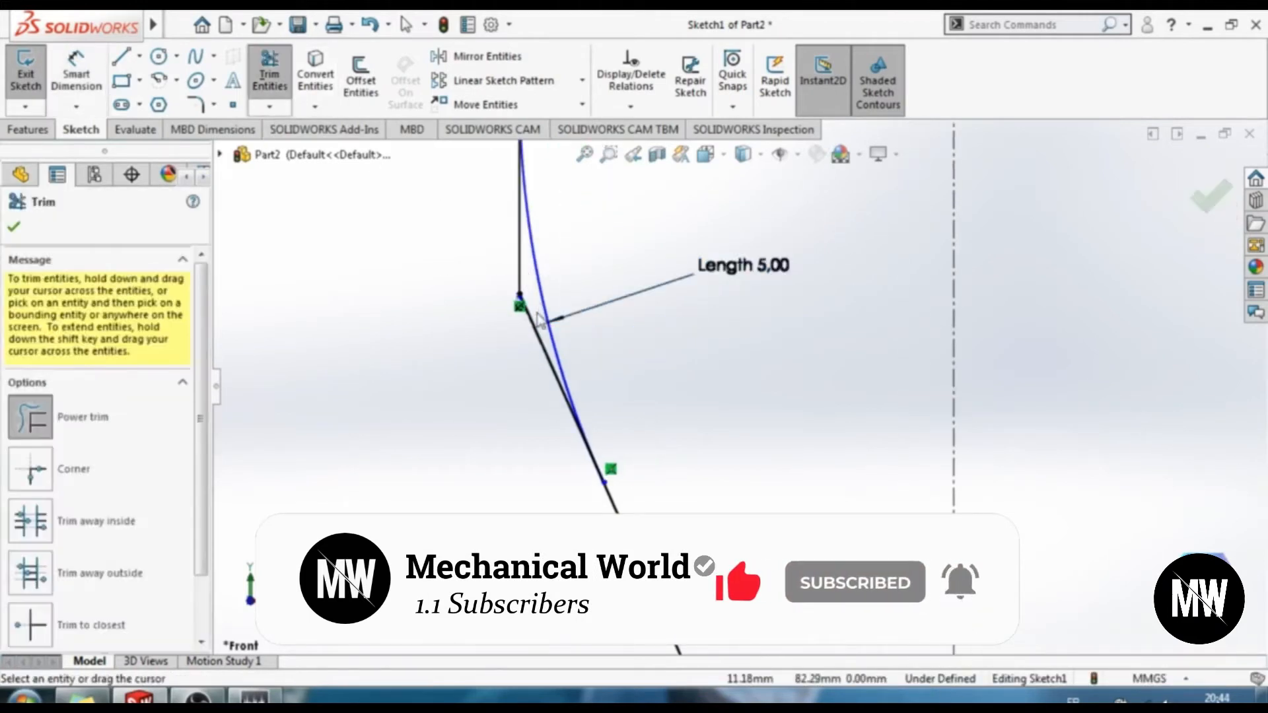
left_click_drag(520, 343, 527, 310)
scroll(900, 377, "down", 1)
scroll(826, 387, "up", 2)
scroll(812, 397, "up", 5)
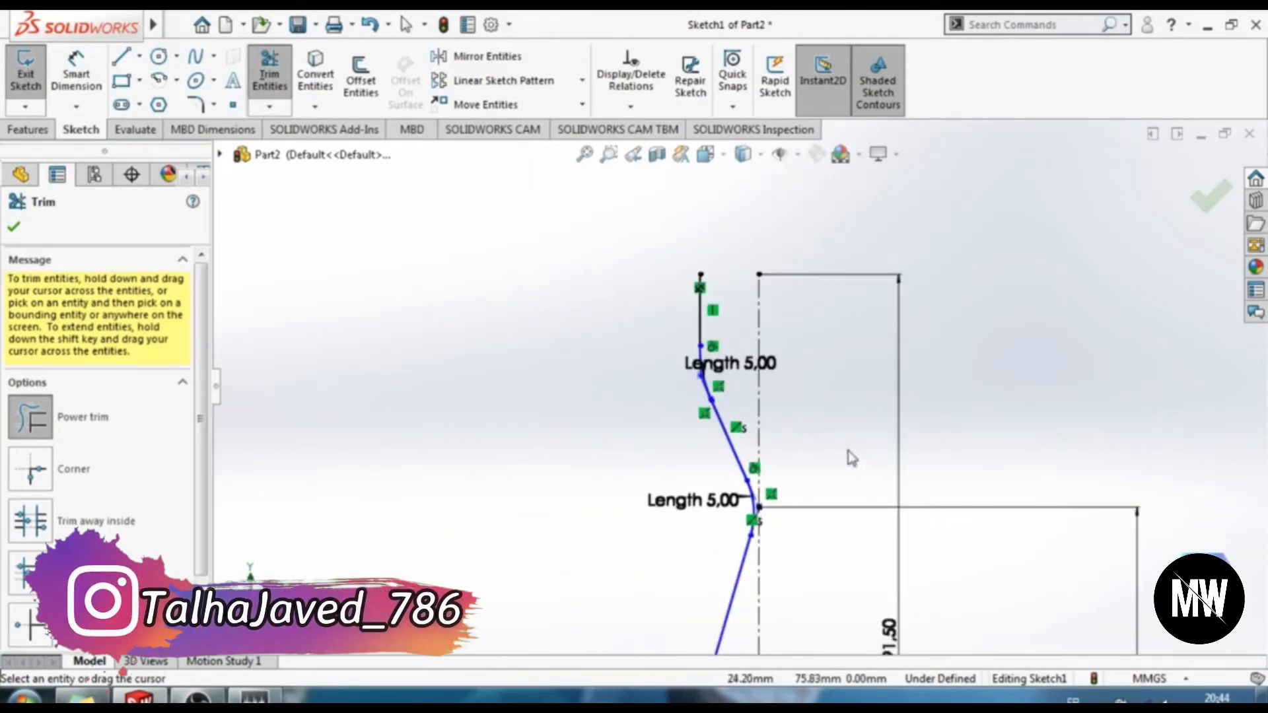
scroll(817, 499, "up", 2)
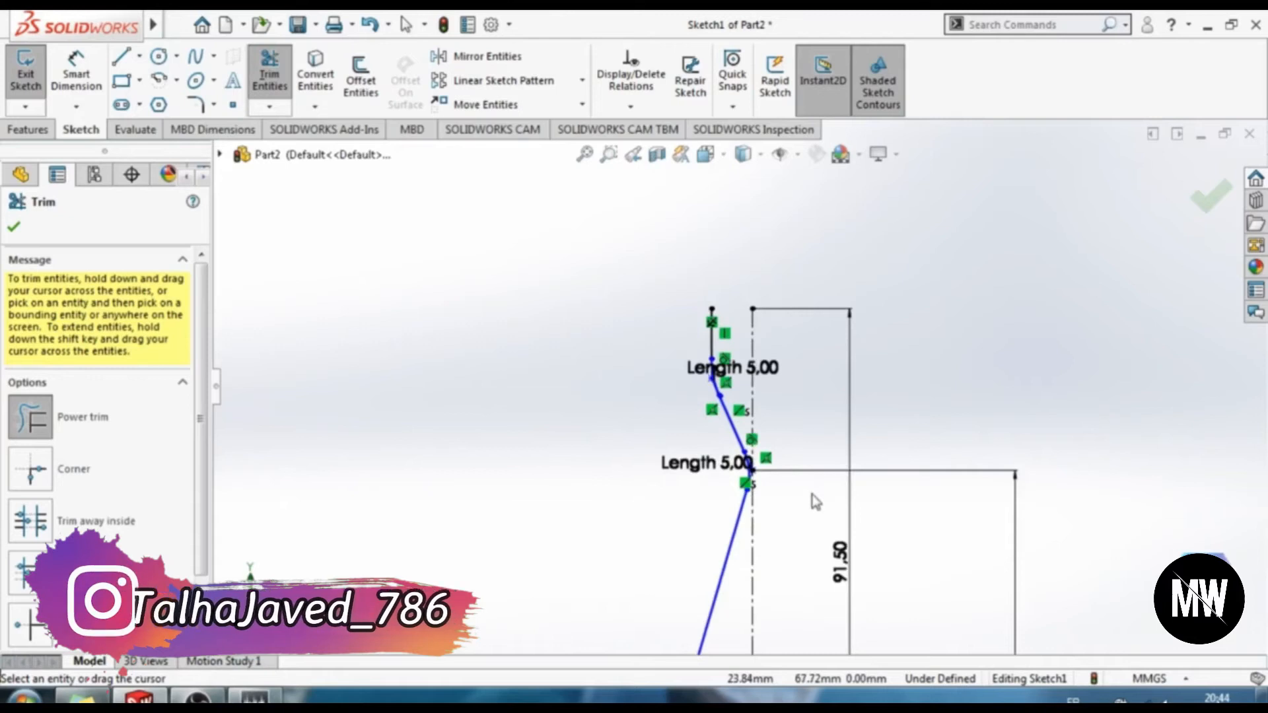
scroll(735, 505, "up", 4)
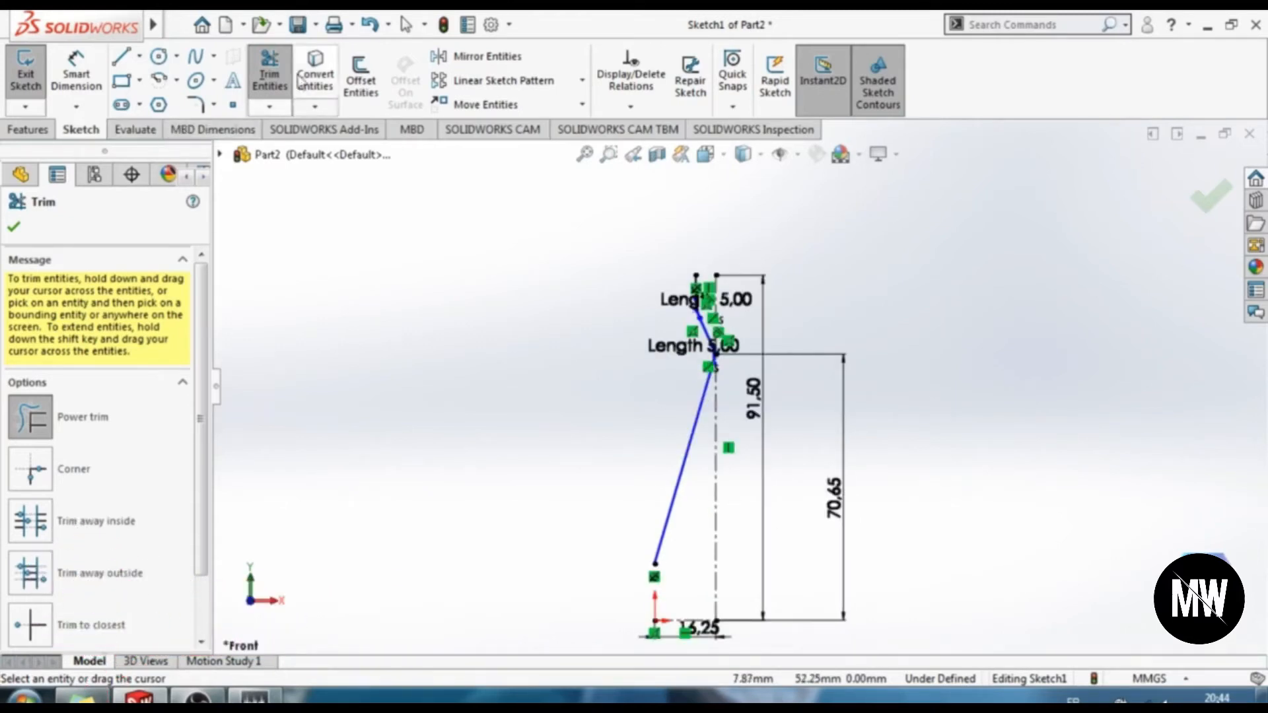
left_click(270, 78)
left_click(28, 74)
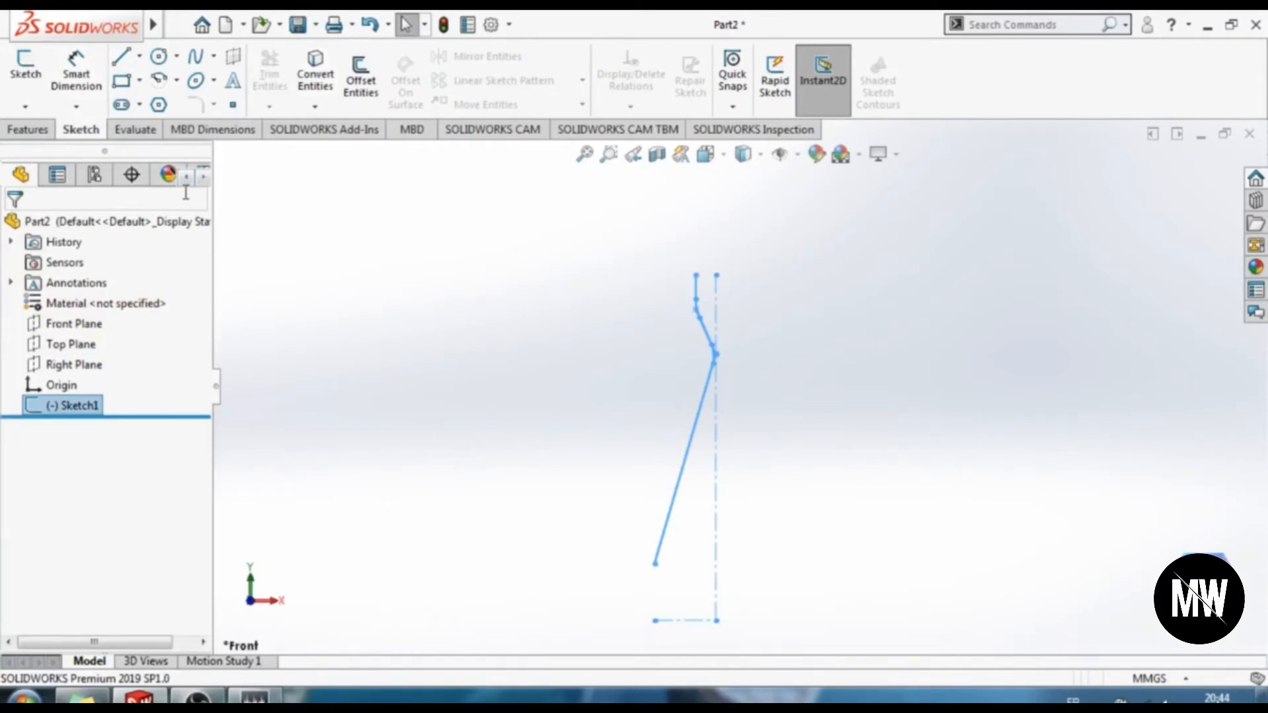
Create a revolved surface from the profile sketch, turning it 360° about the horizontal construction line
mouse_move(157, 12)
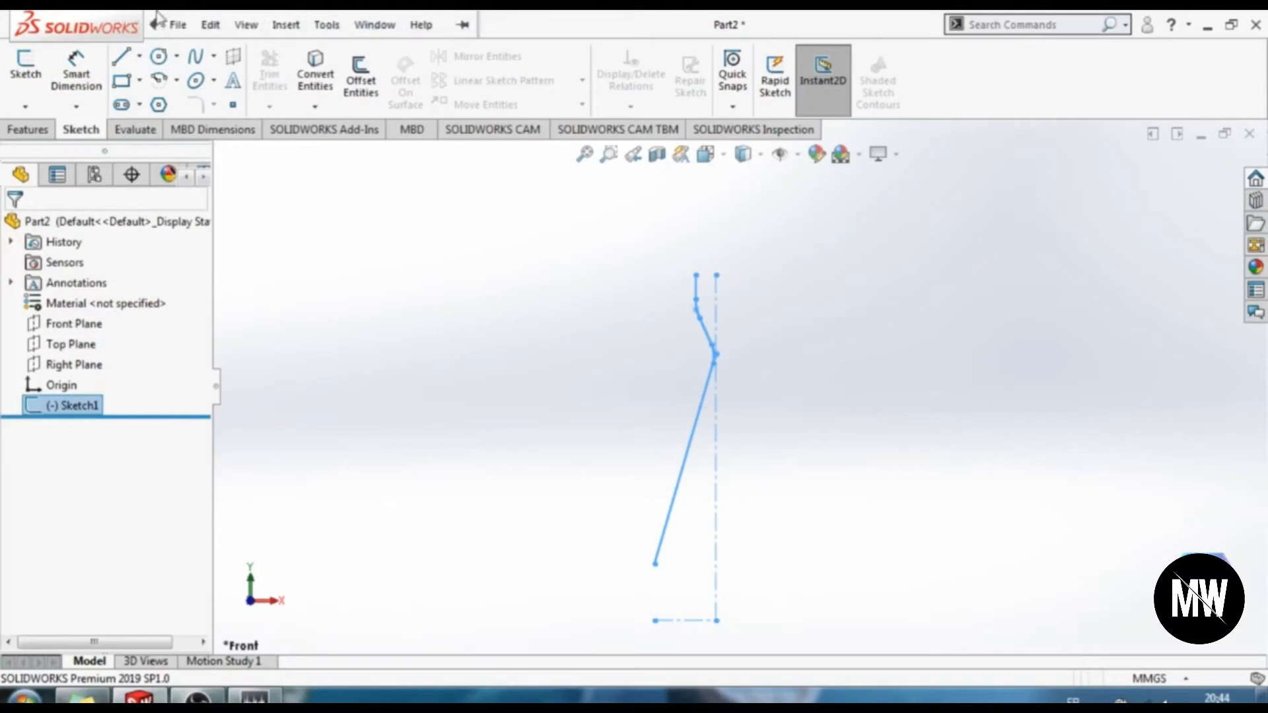
left_click(286, 26)
mouse_move(320, 211)
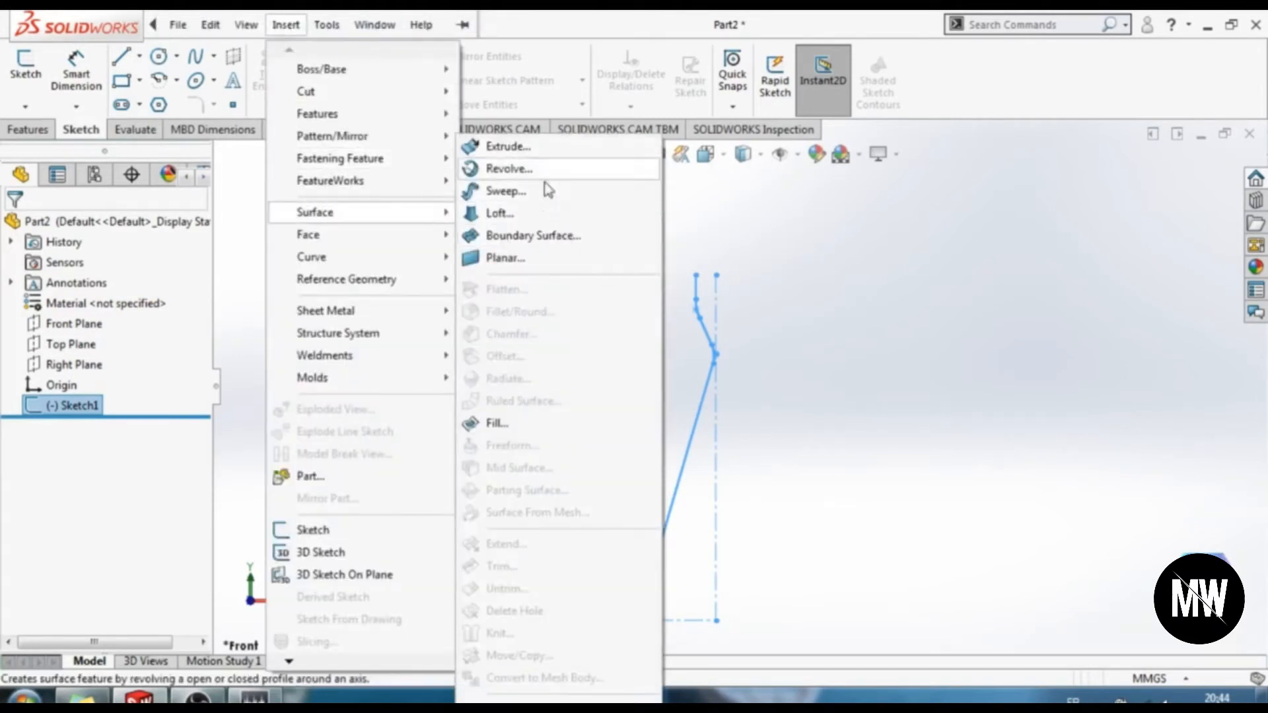
left_click(505, 173)
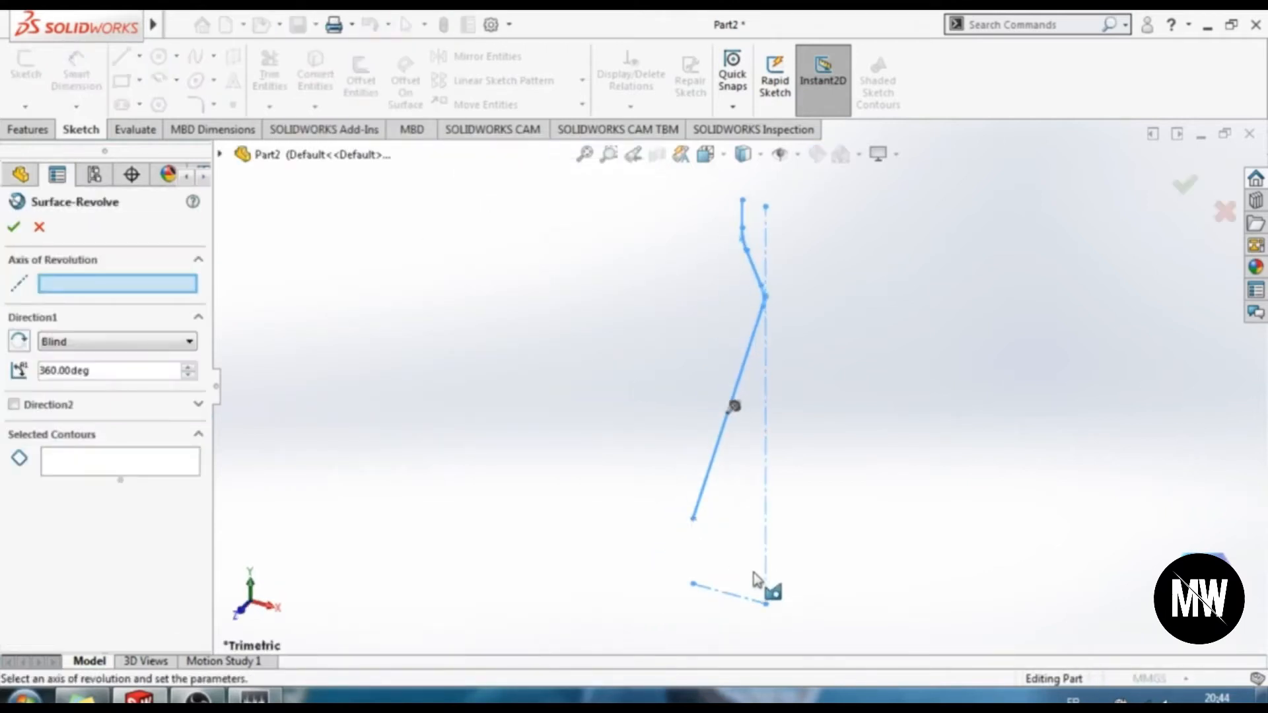
left_click(743, 601)
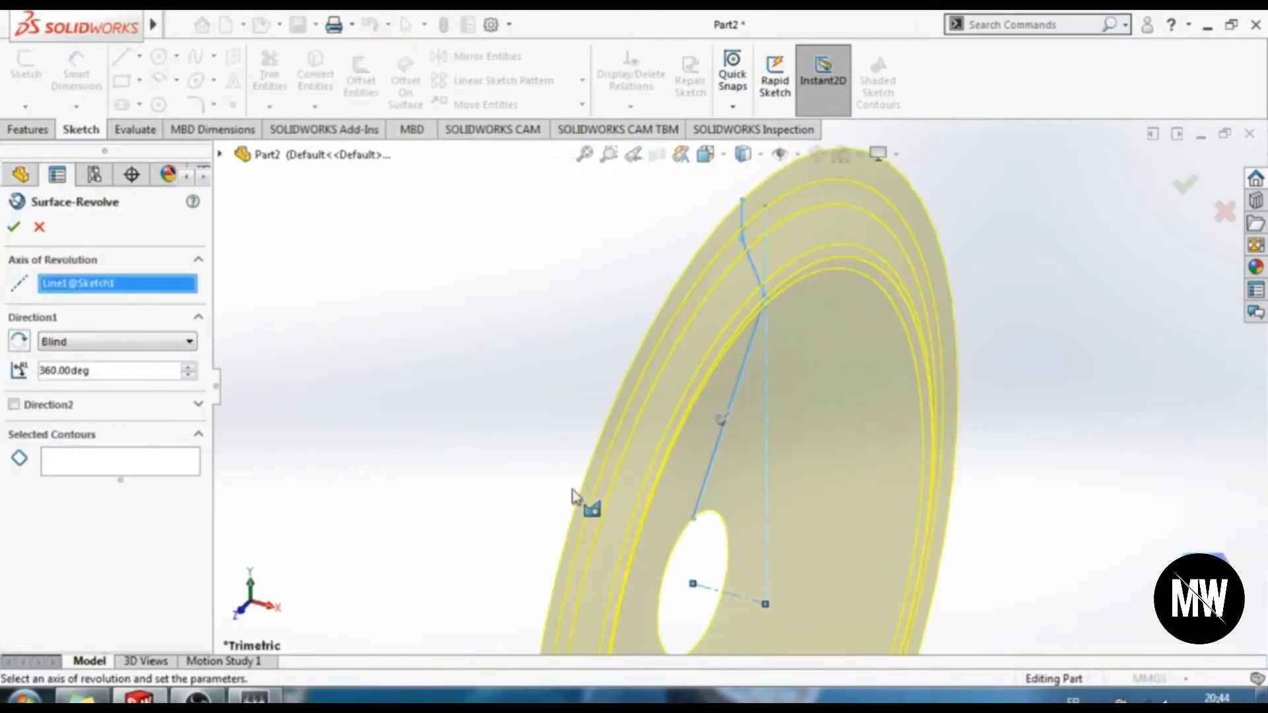
left_click(14, 227)
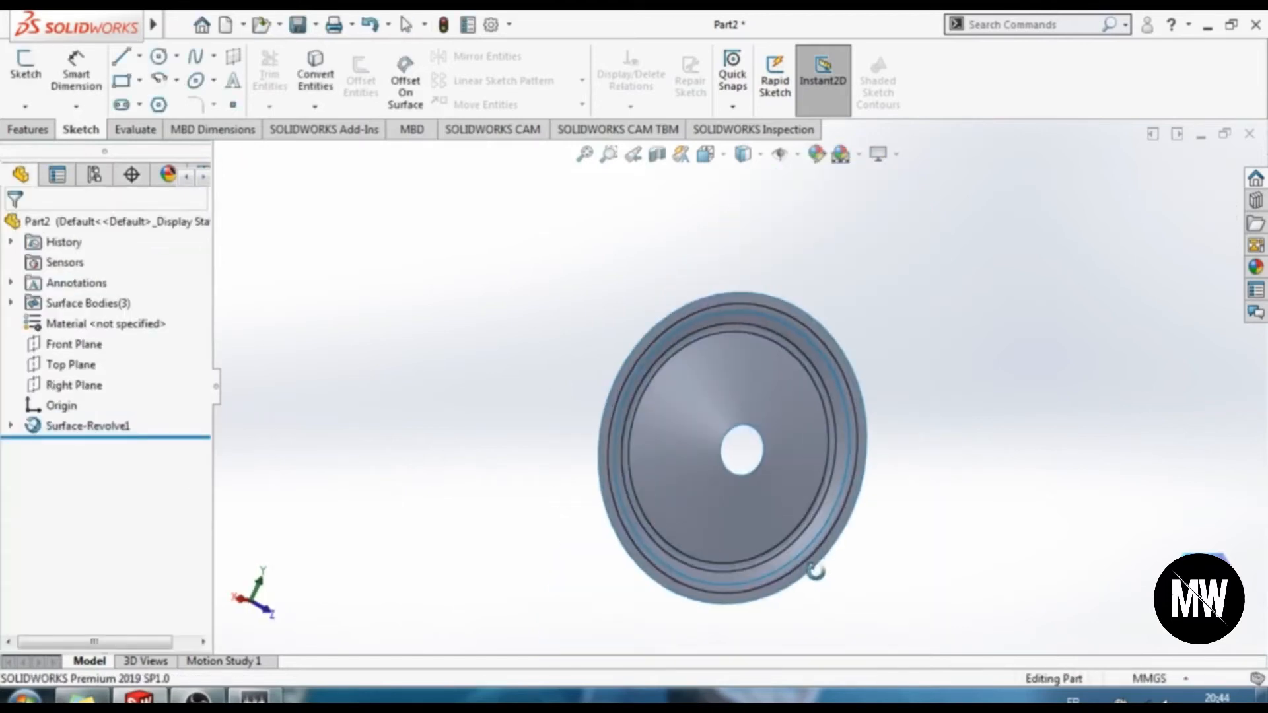
Thicken the inner conical body of the revolved surface by 2 mm on side 1
scroll(752, 456, "down", 2)
scroll(759, 441, "up", 3)
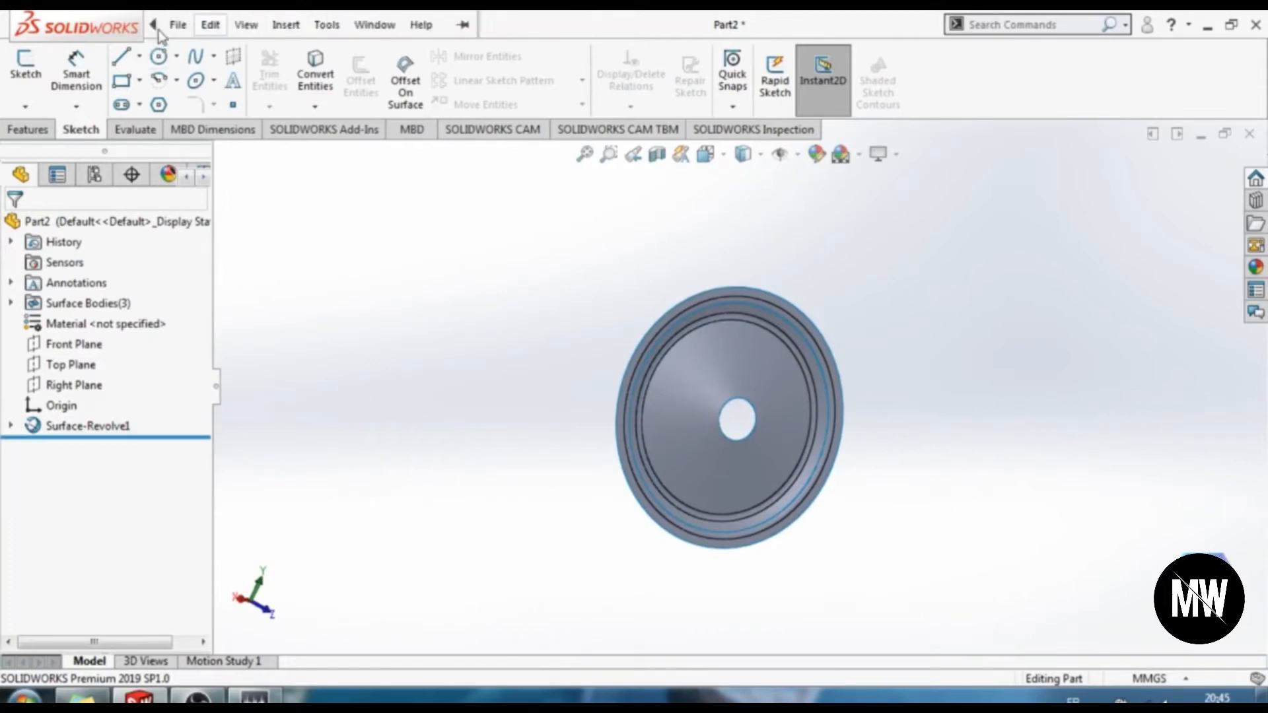
left_click(286, 25)
mouse_move(323, 70)
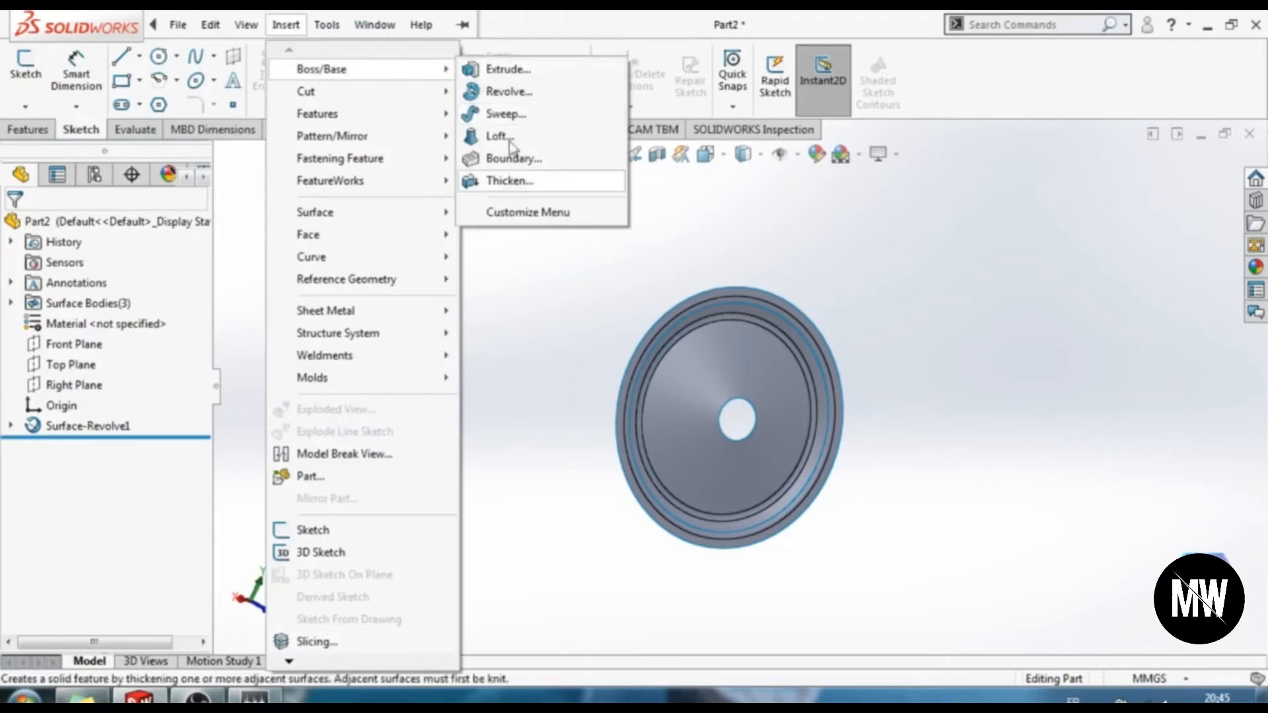
left_click(509, 180)
scroll(714, 455, "down", 2)
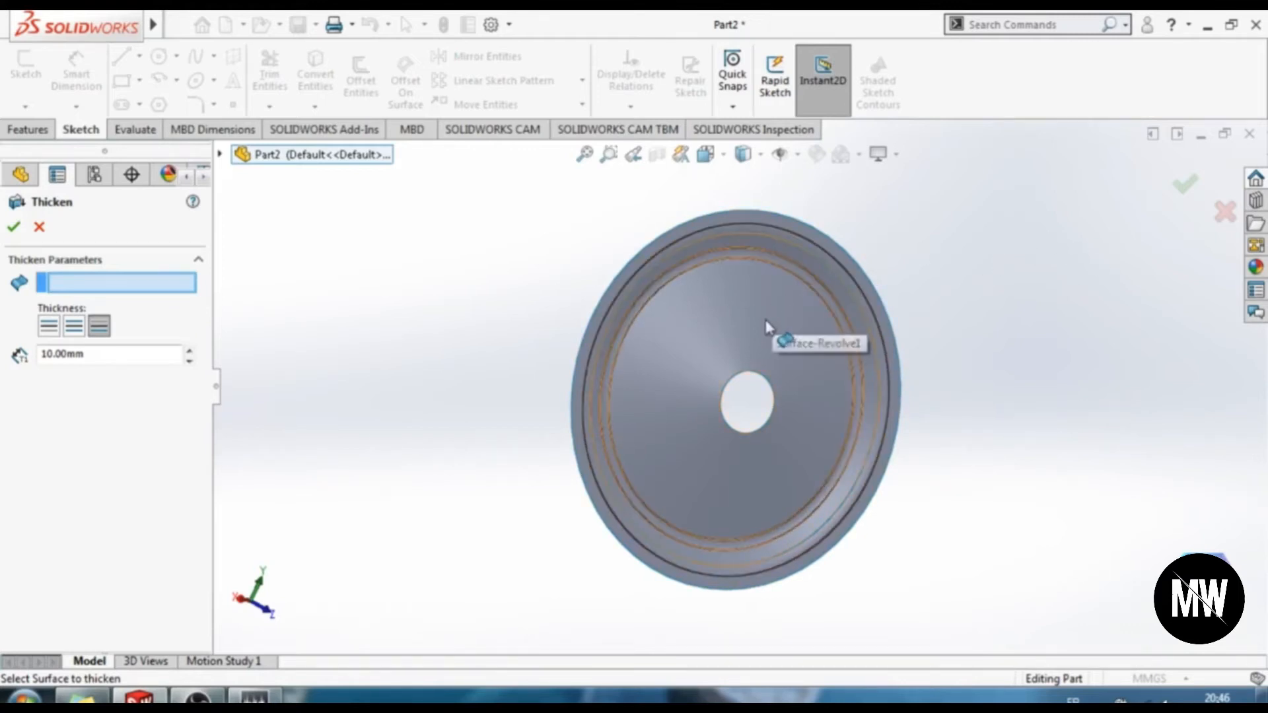
left_click(785, 356)
middle_click_drag(402, 394, 450, 424)
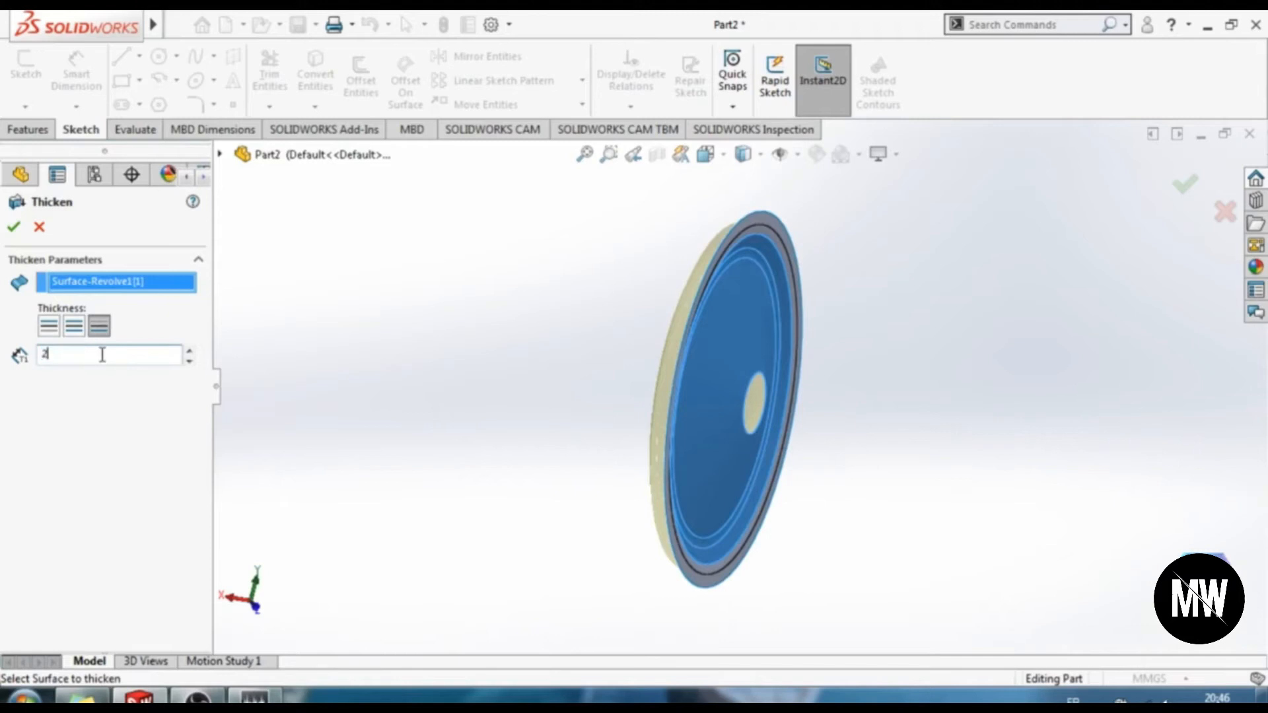
left_click(52, 333)
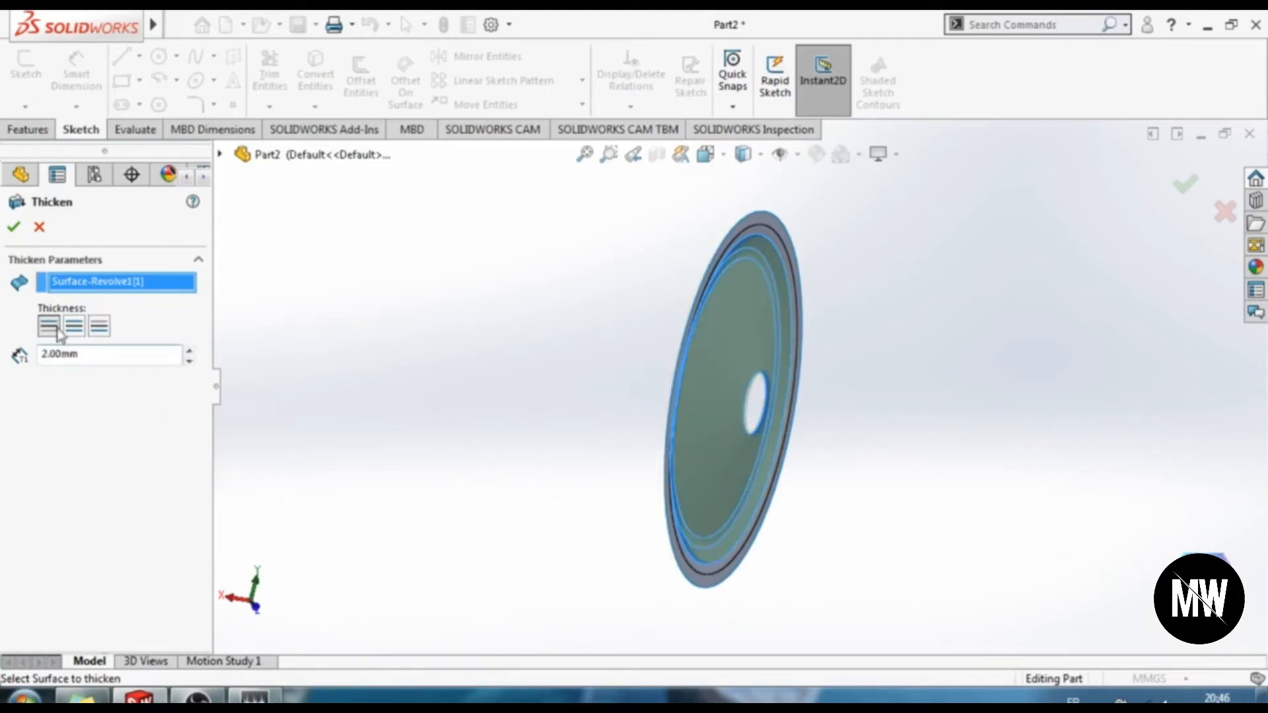
left_click(14, 228)
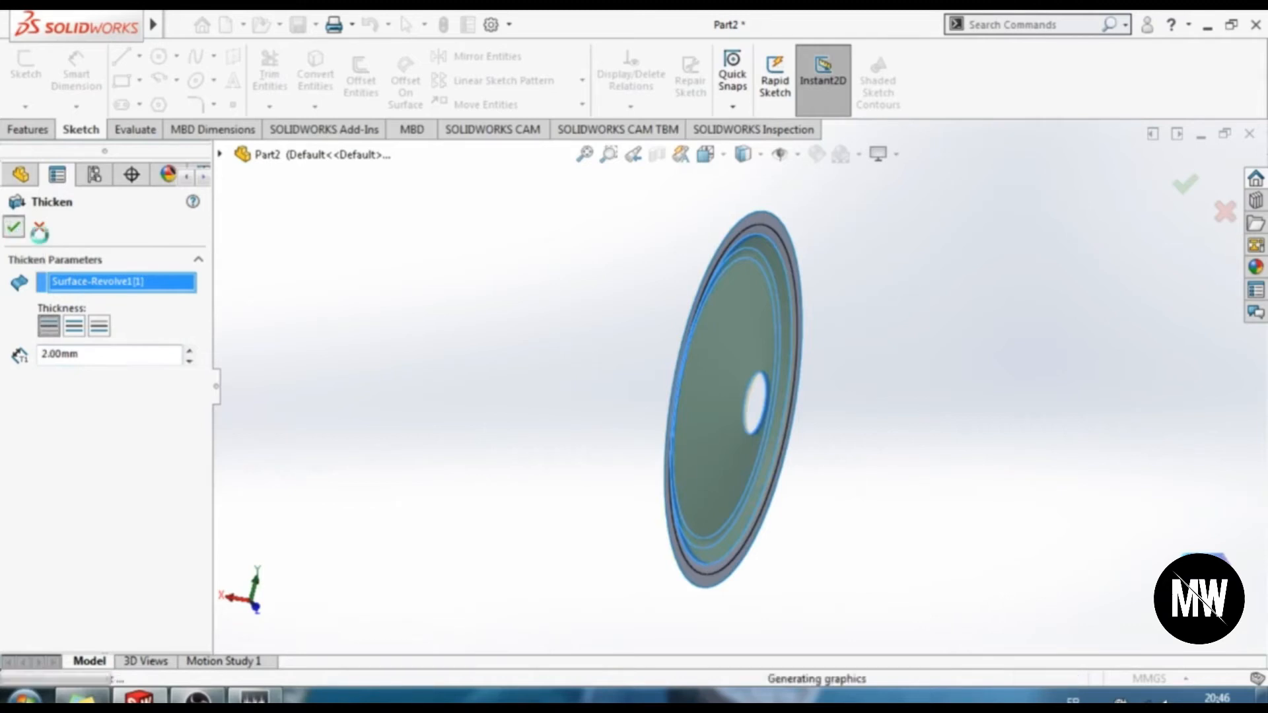
Thicken the outer ring body of the revolved surface by 2 mm on side 1, merging the result
scroll(924, 372, "down", 3)
scroll(778, 337, "up", 3)
mouse_move(157, 17)
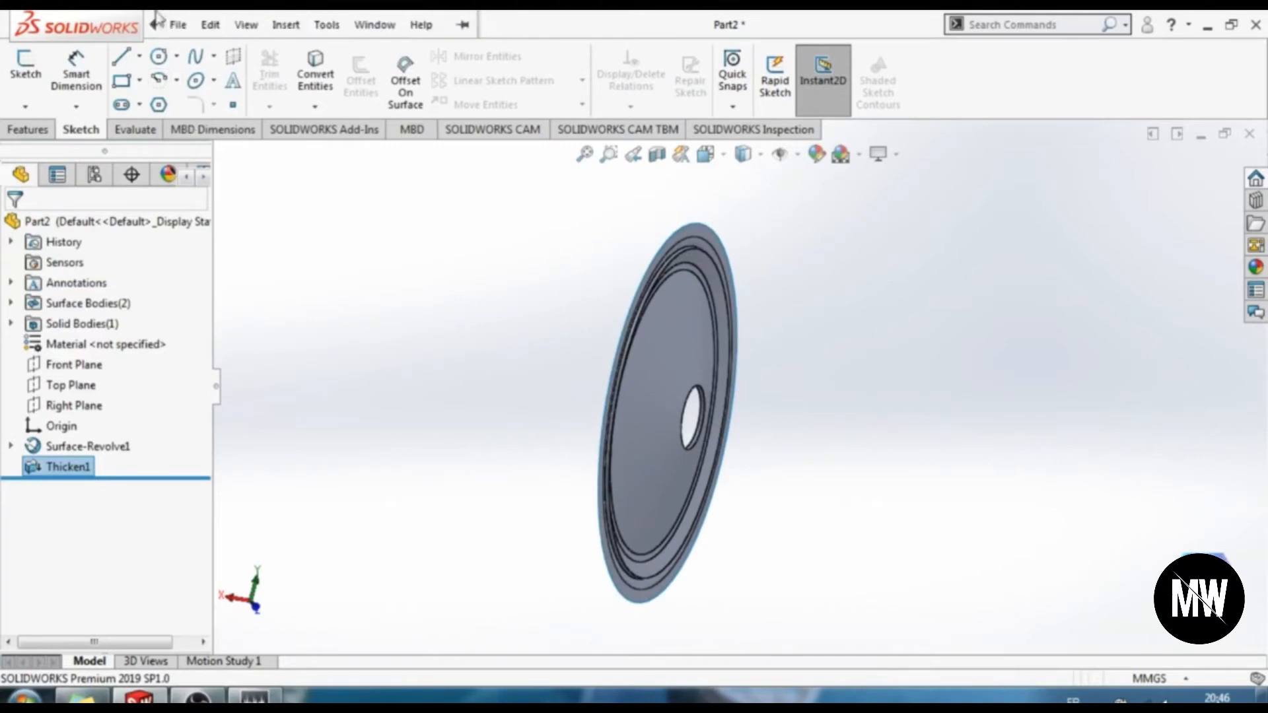
left_click(288, 25)
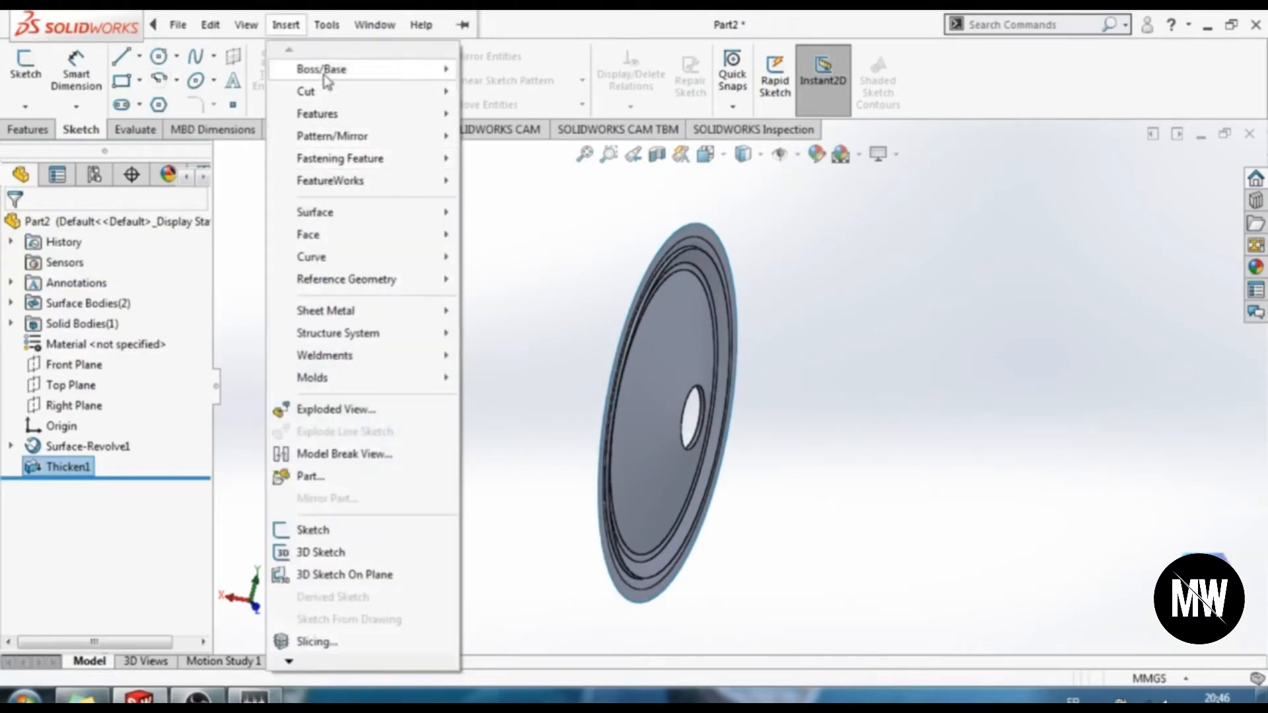
mouse_move(423, 69)
left_click(507, 182)
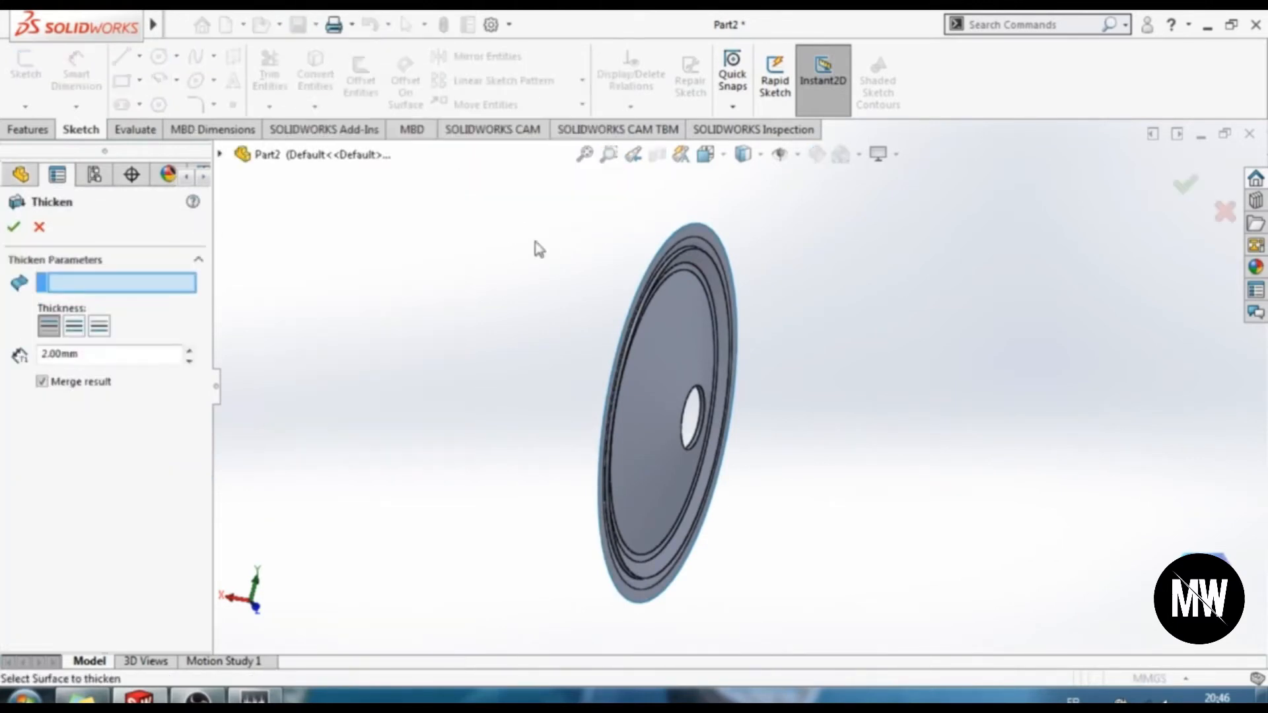
middle_click_drag(1008, 365, 957, 359)
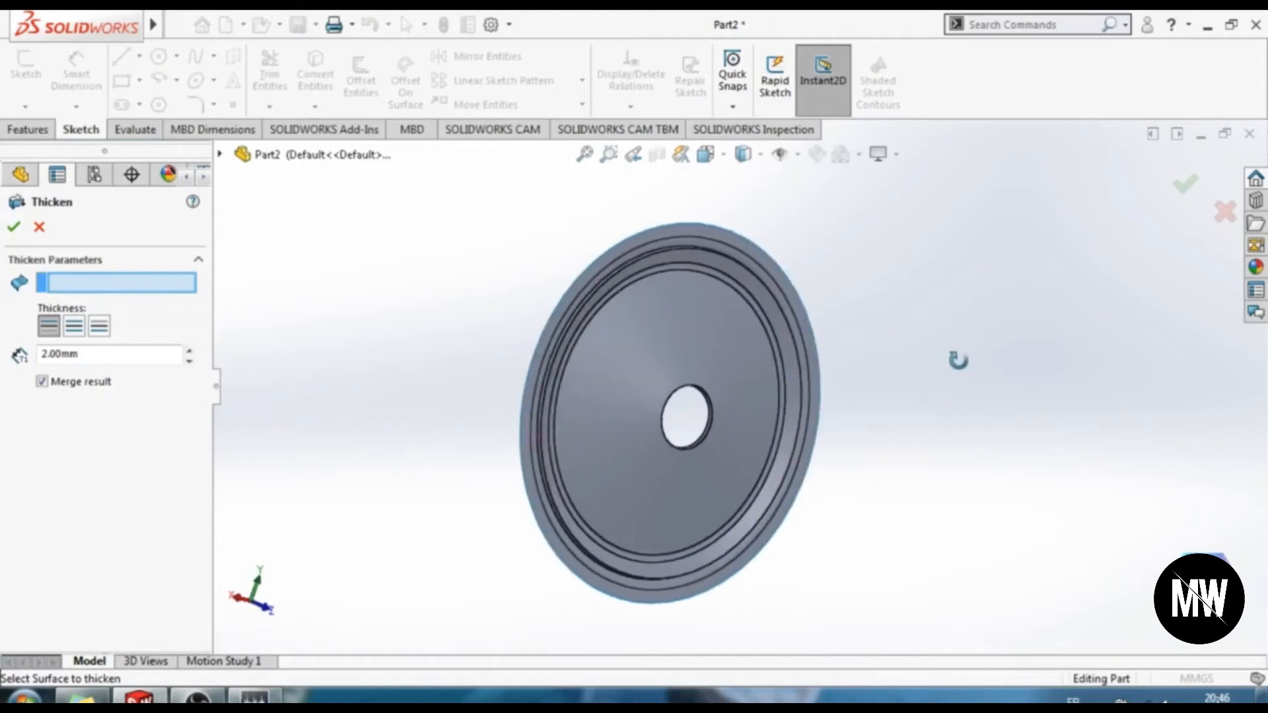
left_click(753, 257)
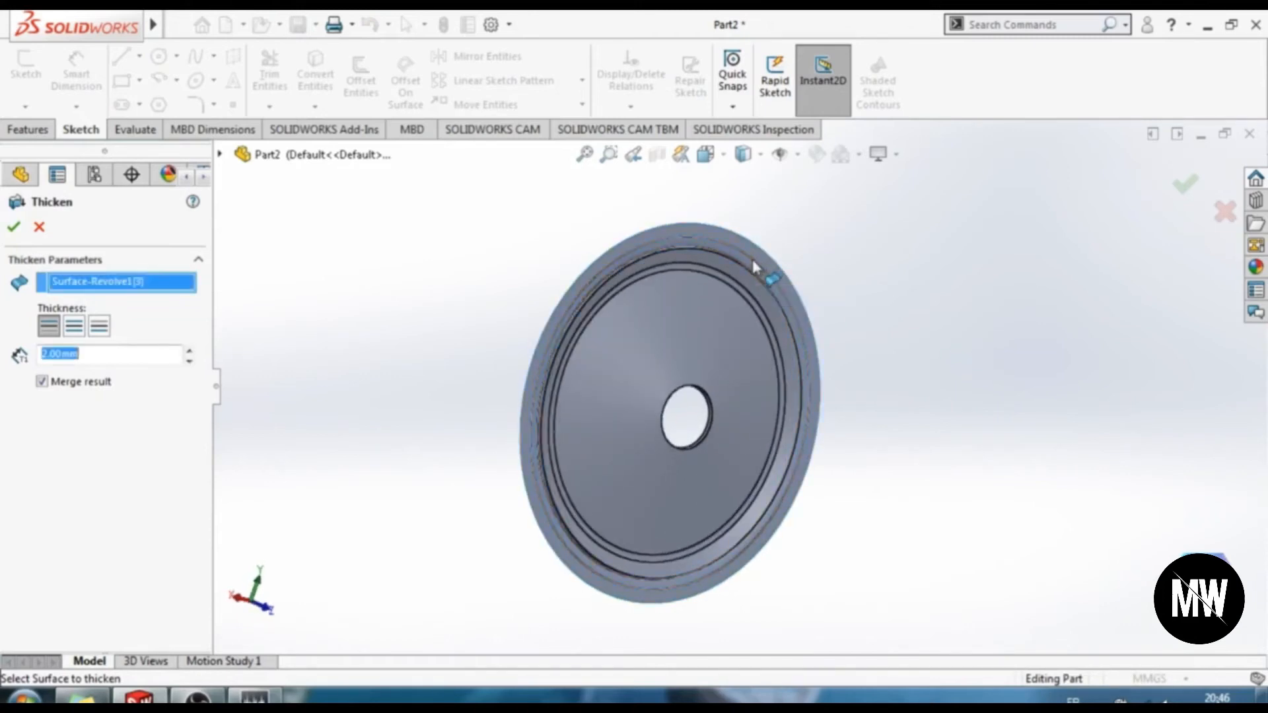
middle_click_drag(394, 360, 428, 367)
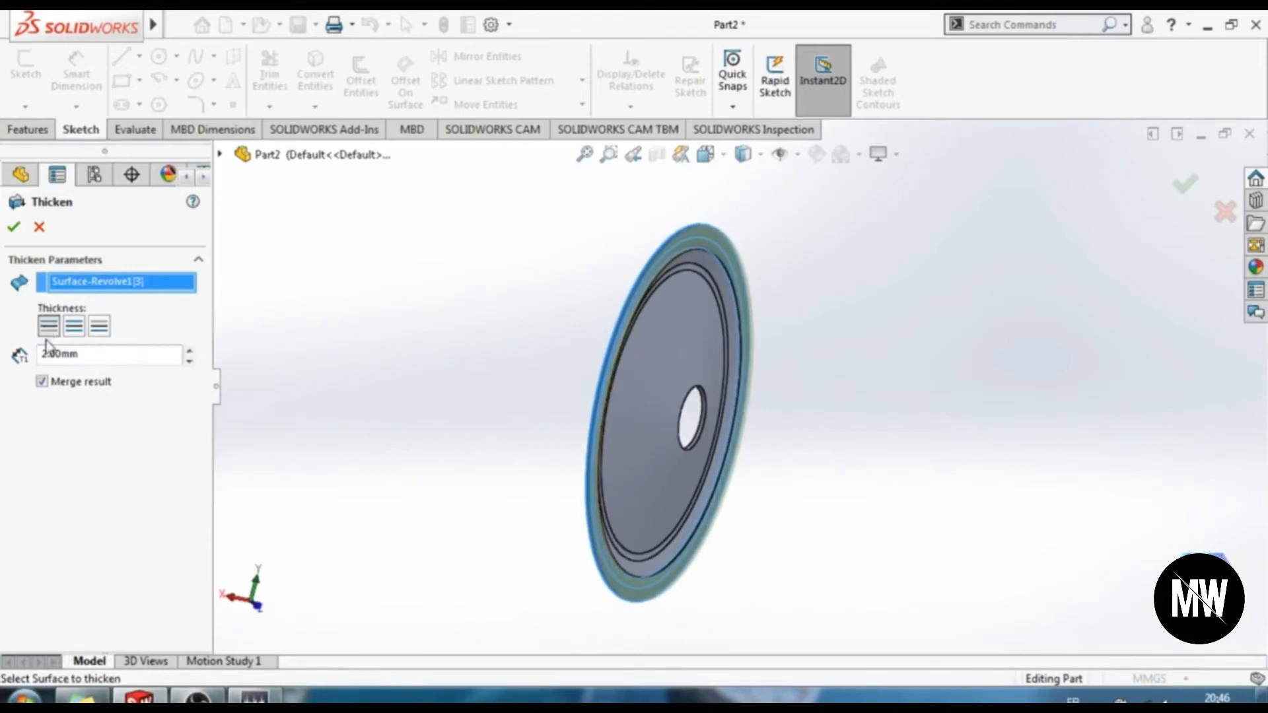
left_click(13, 226)
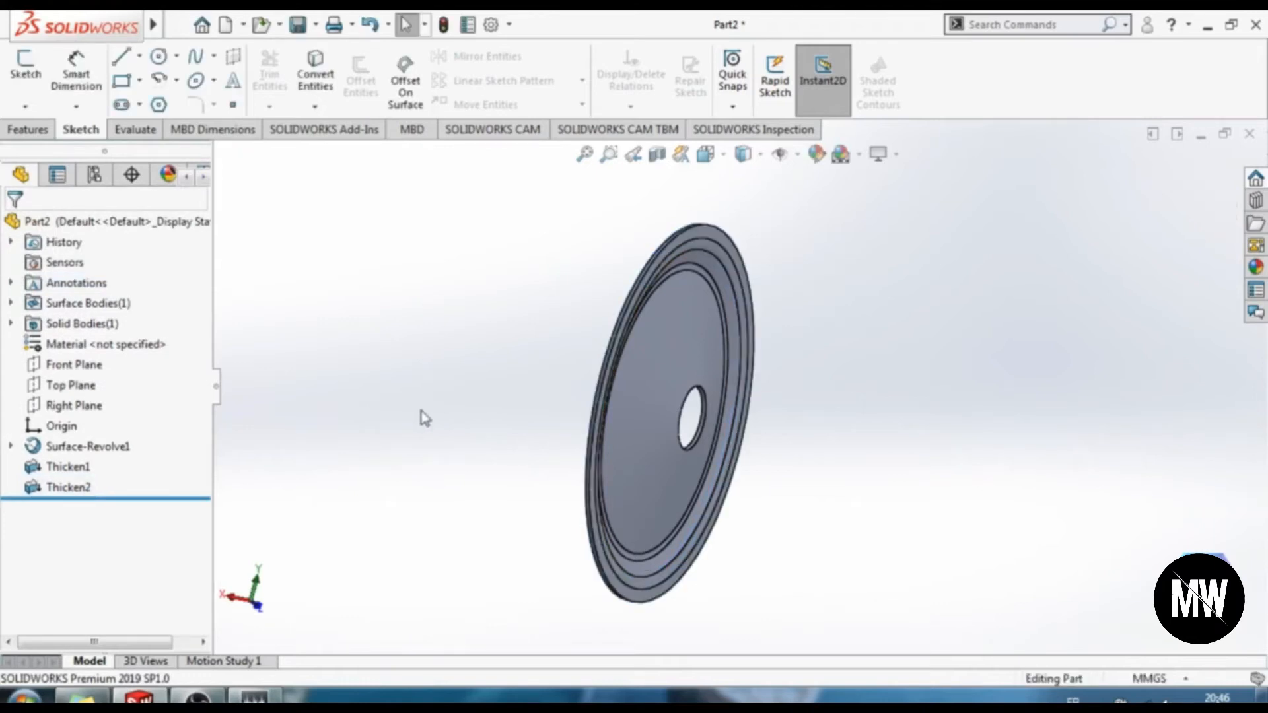
Examine the thickened disc, checking the inner face of the central hole and the outer rim
scroll(628, 347, "down", 2)
scroll(627, 347, "up", 2)
middle_click_drag(518, 444, 879, 464)
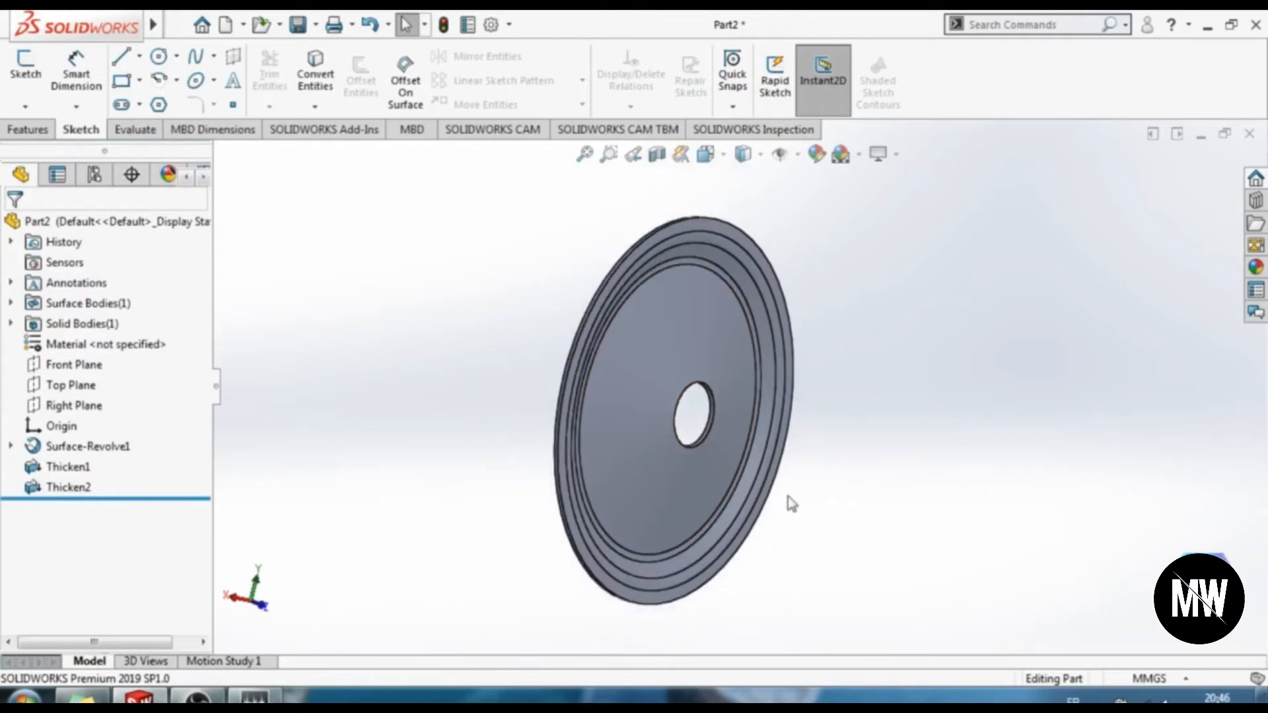
scroll(708, 426, "down", 3)
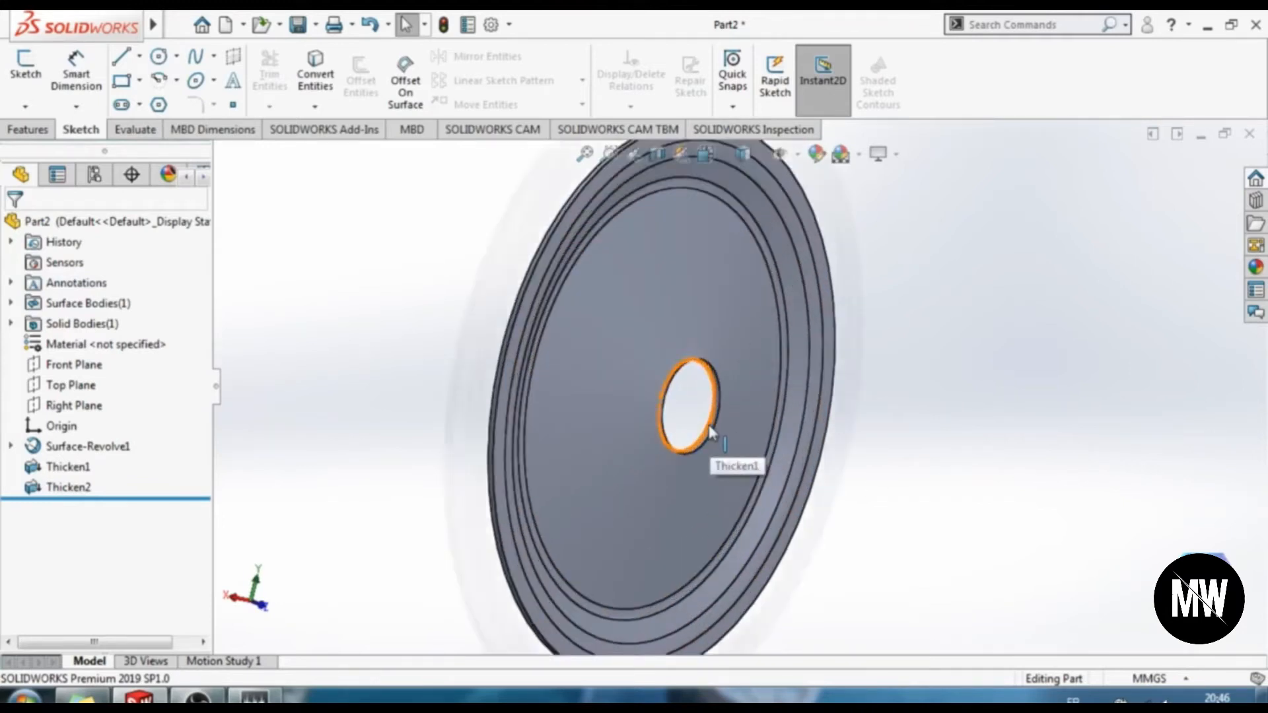
scroll(709, 426, "down", 1)
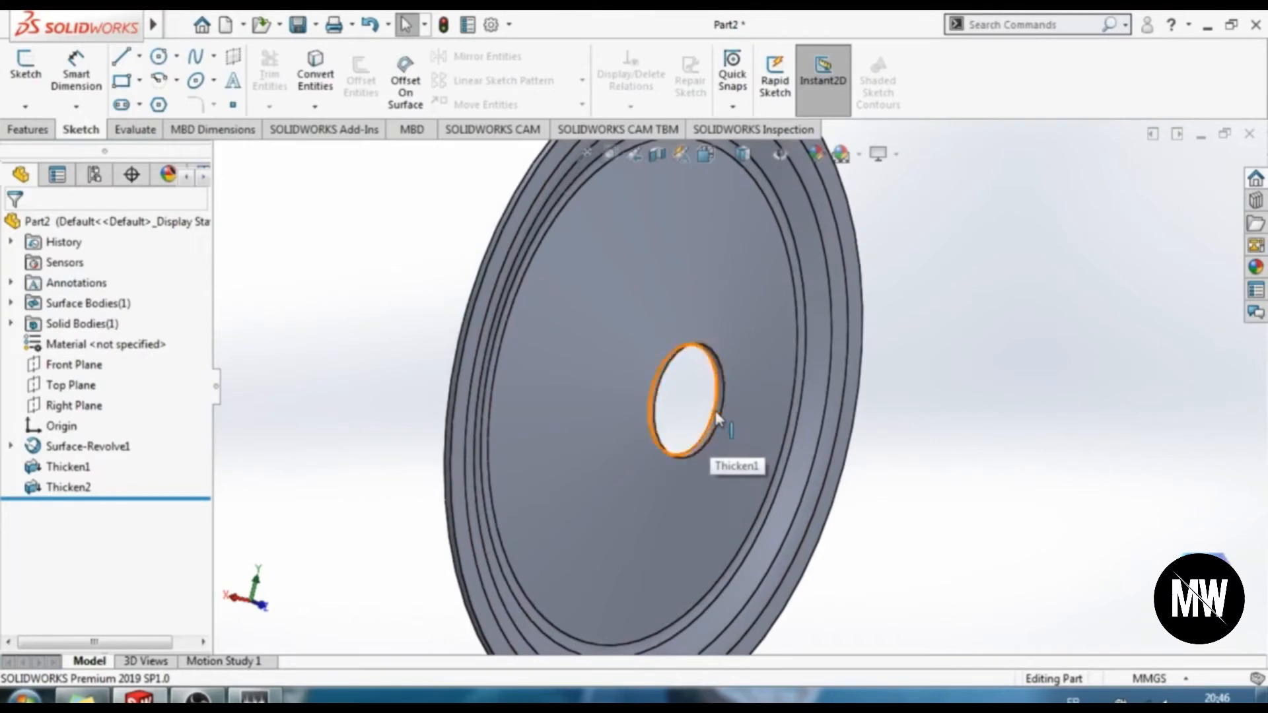
scroll(721, 416, "down", 4)
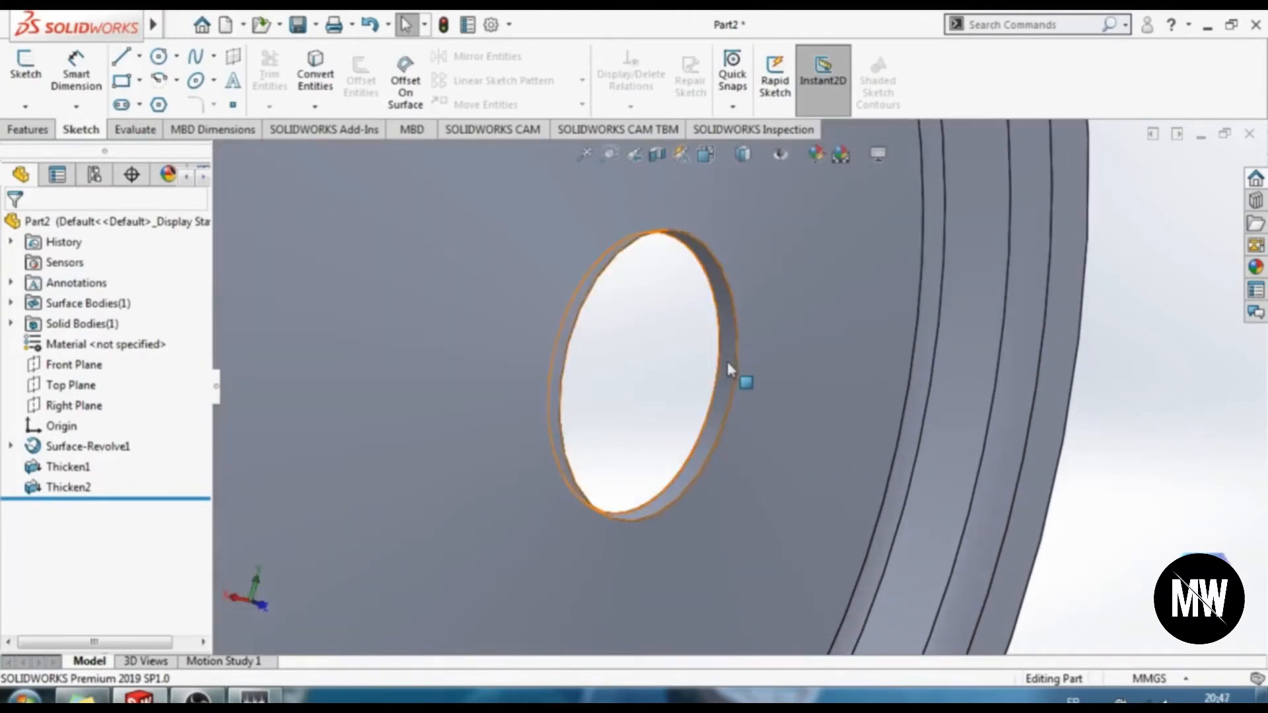
left_click(728, 365)
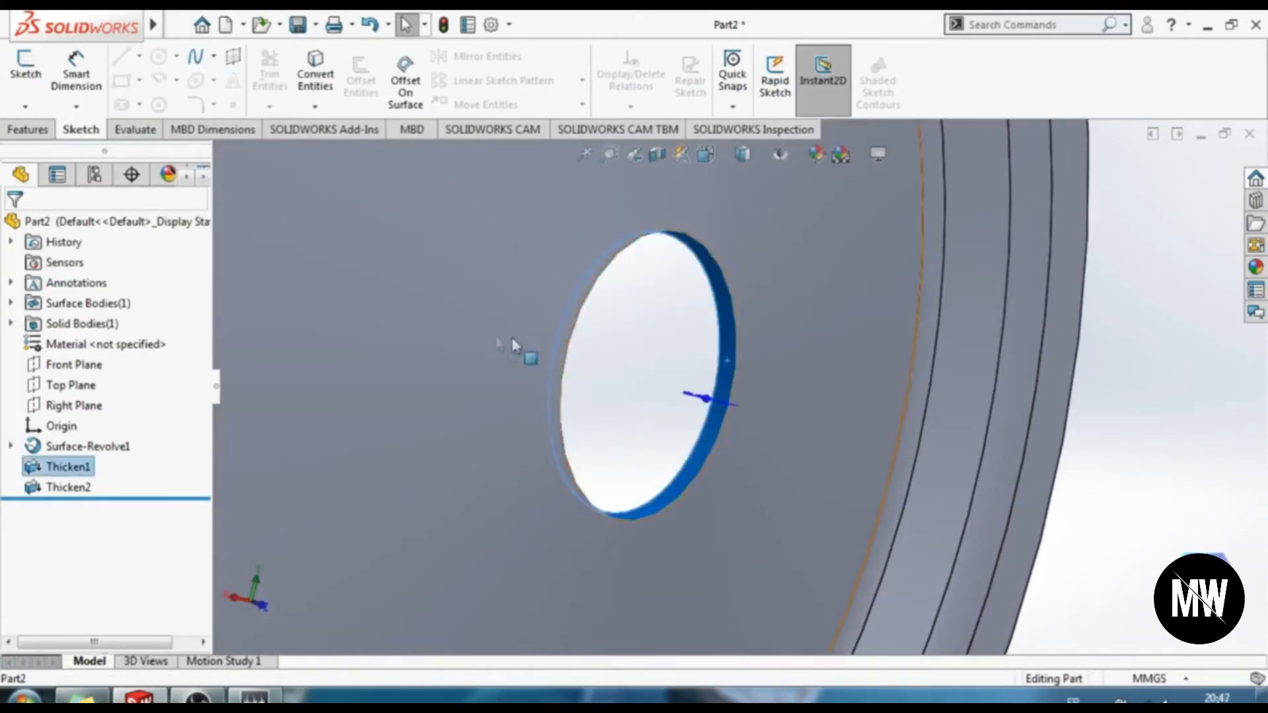
scroll(510, 336, "down", 2)
scroll(508, 331, "up", 4)
scroll(495, 286, "down", 6)
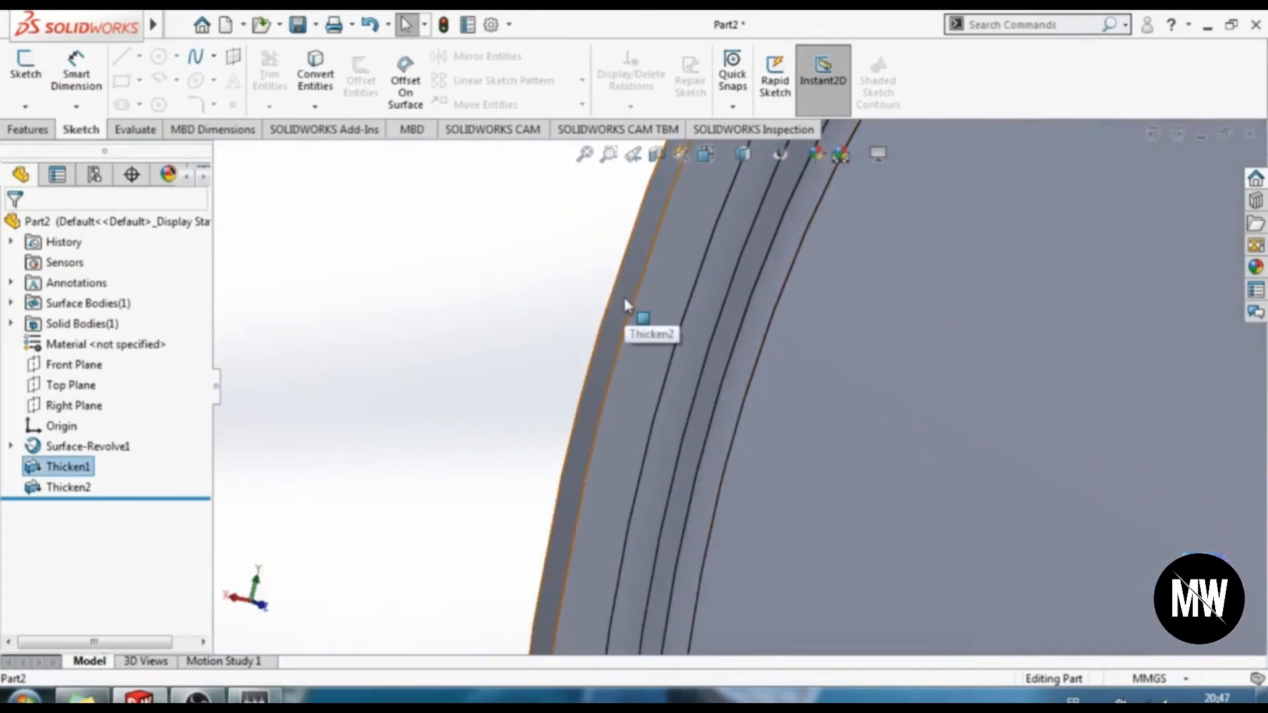
Fillet both thickened features of the disc together with a 0.5 mm radius and circular profile
left_click(626, 306, "ctrl")
scroll(595, 319, "up", 5)
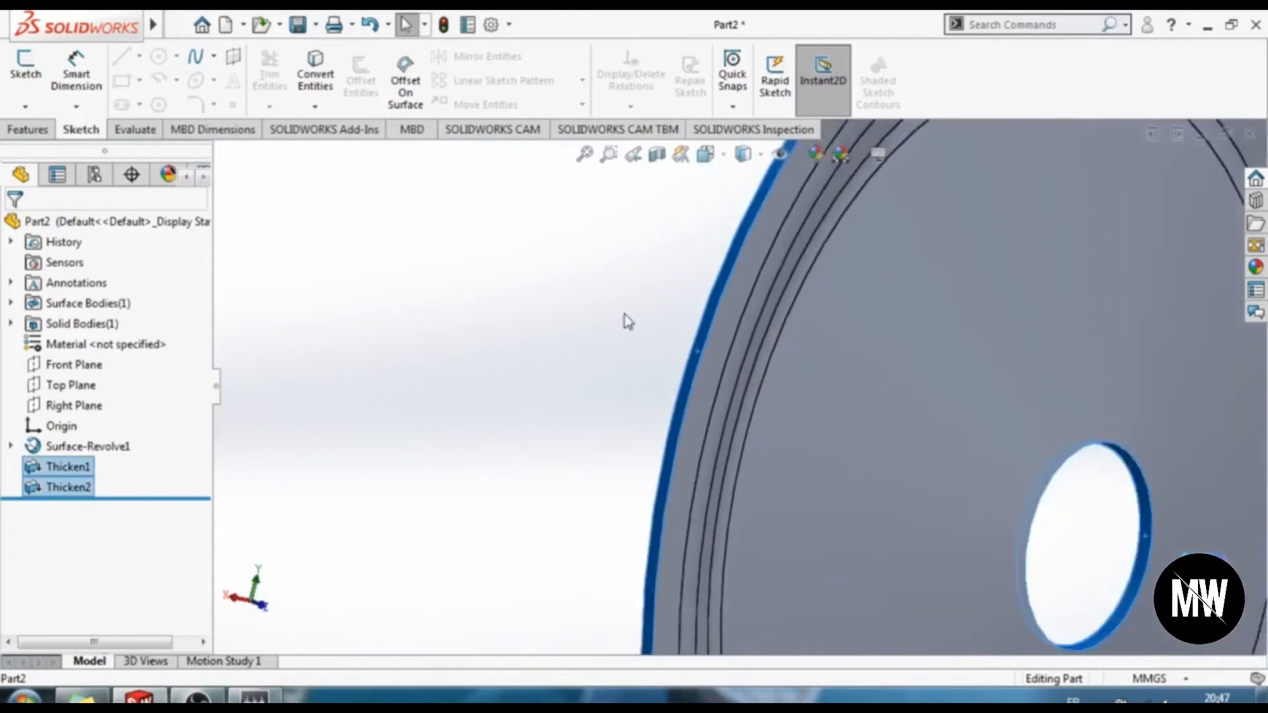
scroll(657, 290, "up", 3)
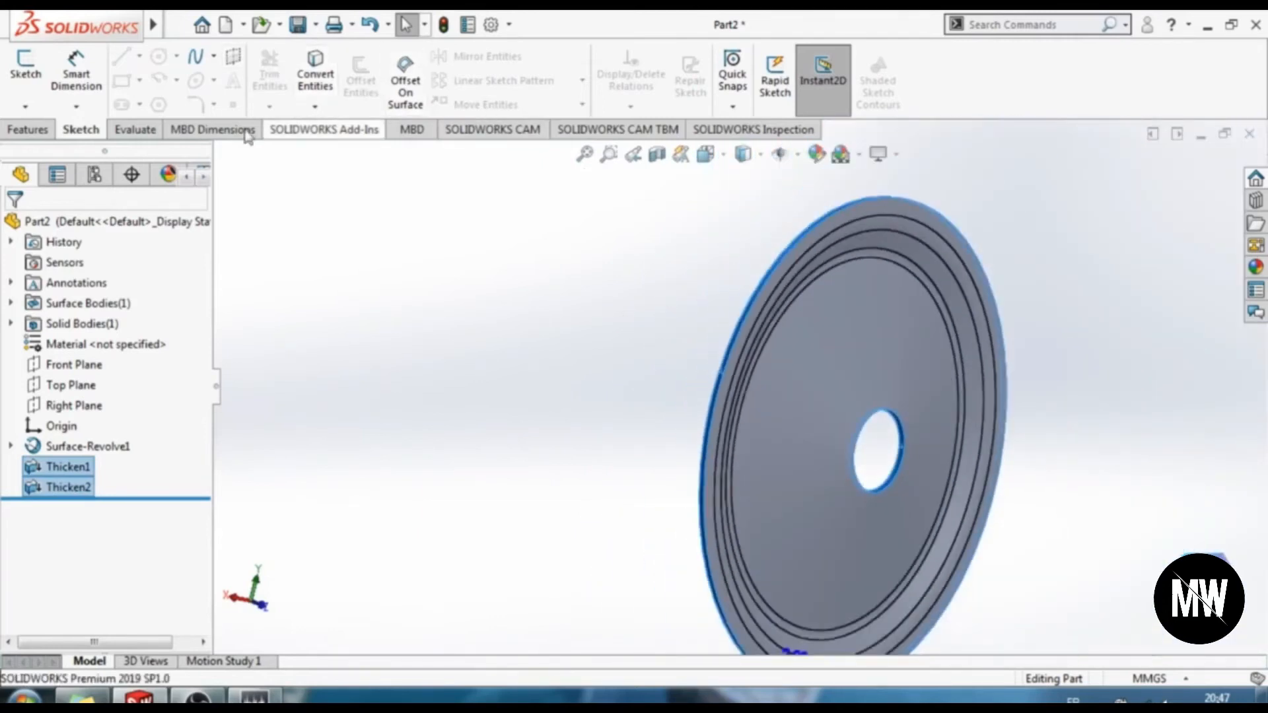
left_click(28, 129)
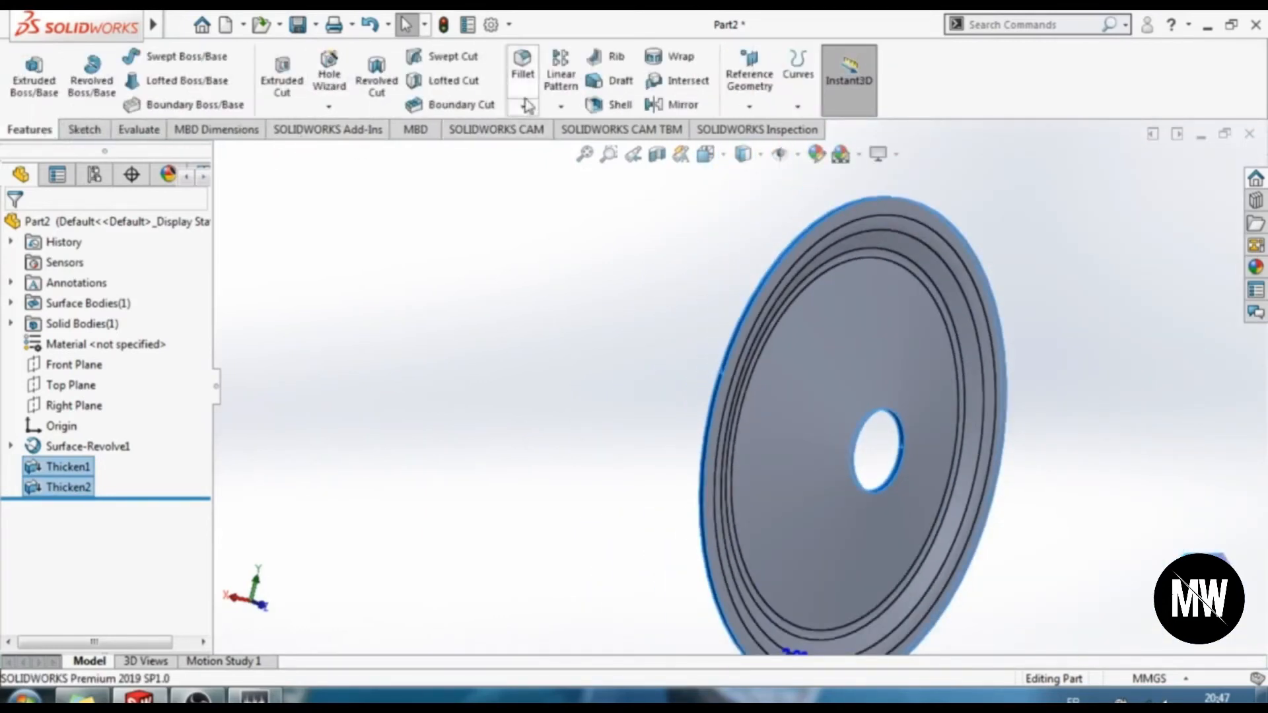
left_click(523, 74)
left_click_drag(203, 368, 210, 451)
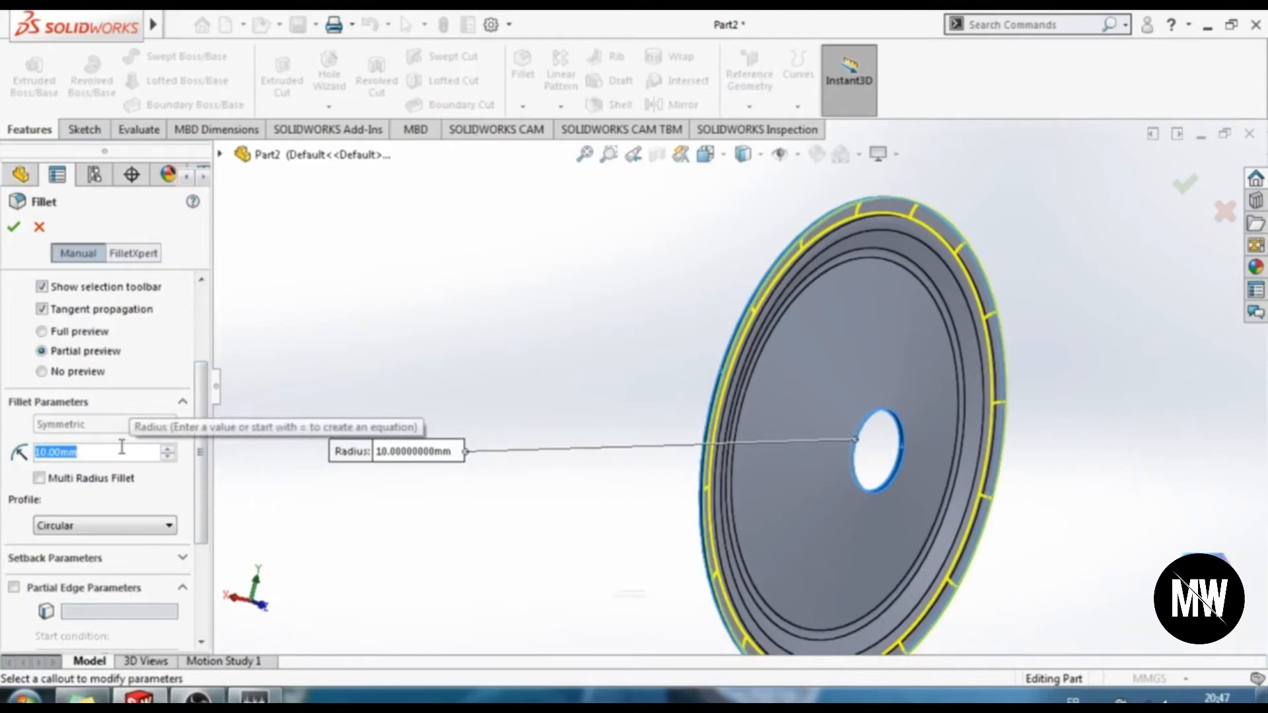
type("0.5")
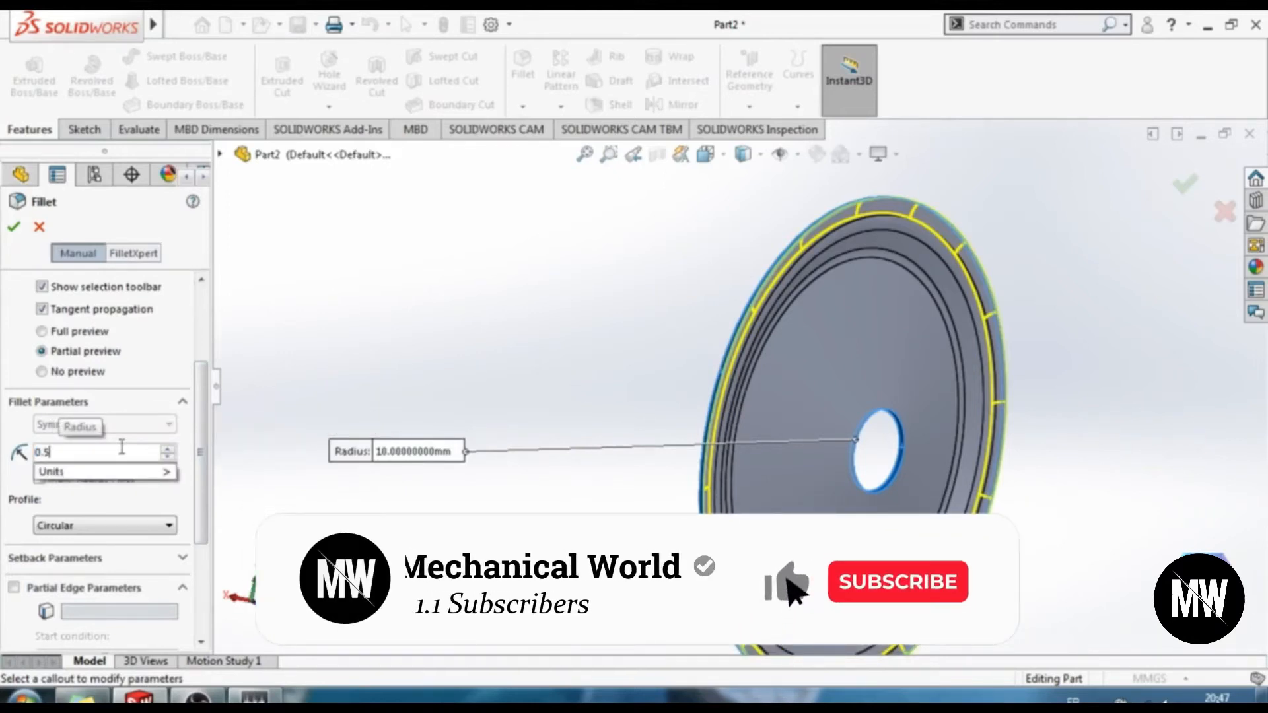
left_click(15, 228)
left_click(15, 228)
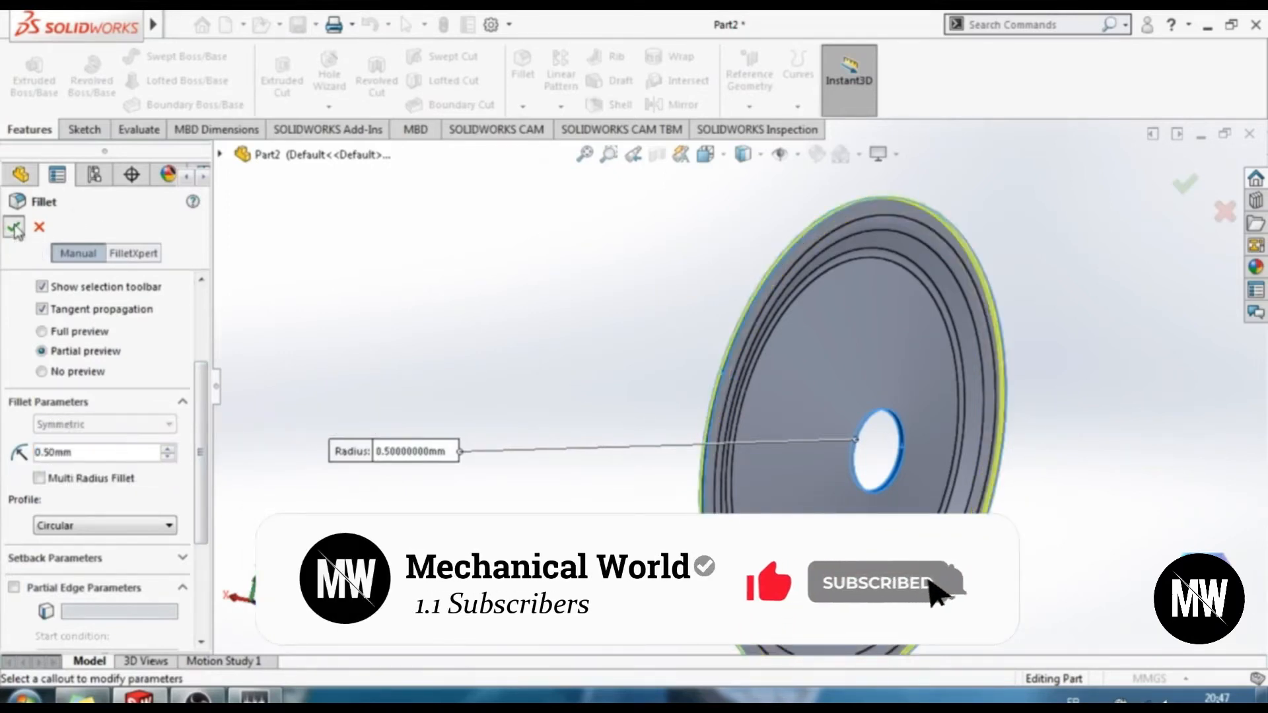
Start a new sketch on the Right Plane, with the disc shown in the Left view
scroll(855, 415, "down", 2)
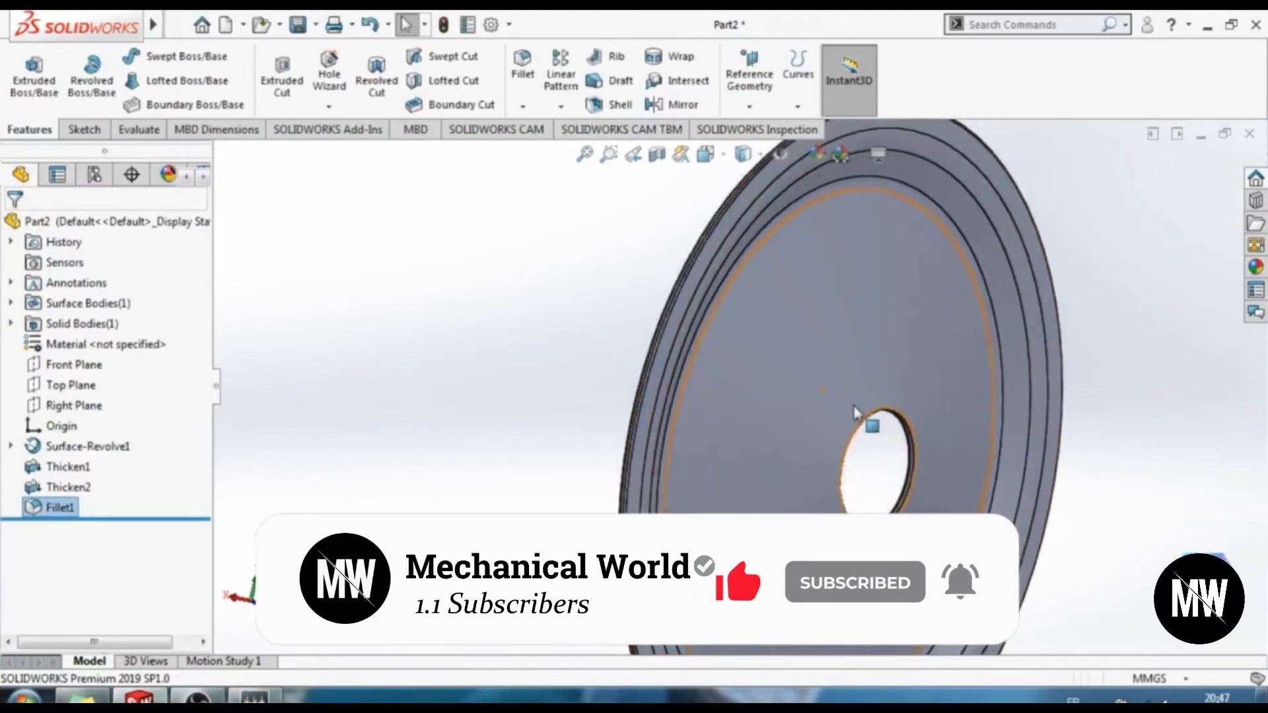
scroll(855, 415, "up", 4)
left_click(566, 425)
scroll(793, 387, "down", 1)
scroll(793, 387, "down", 1)
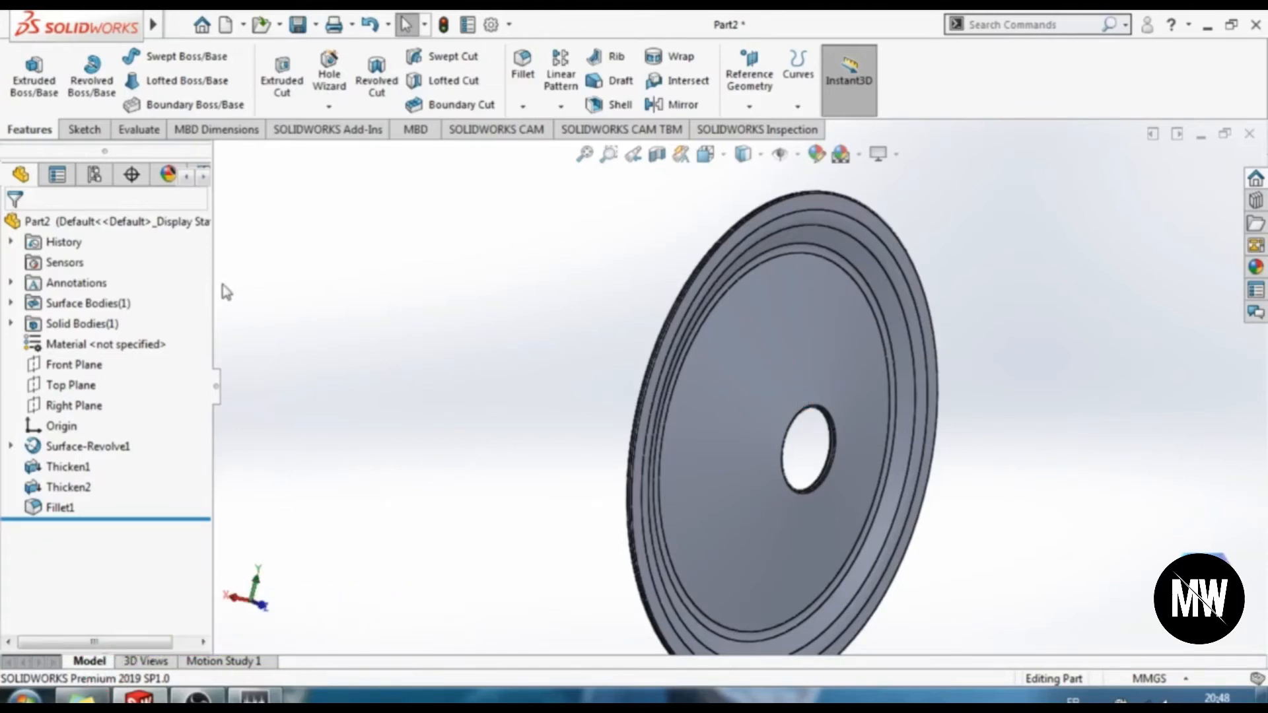
left_click(89, 408)
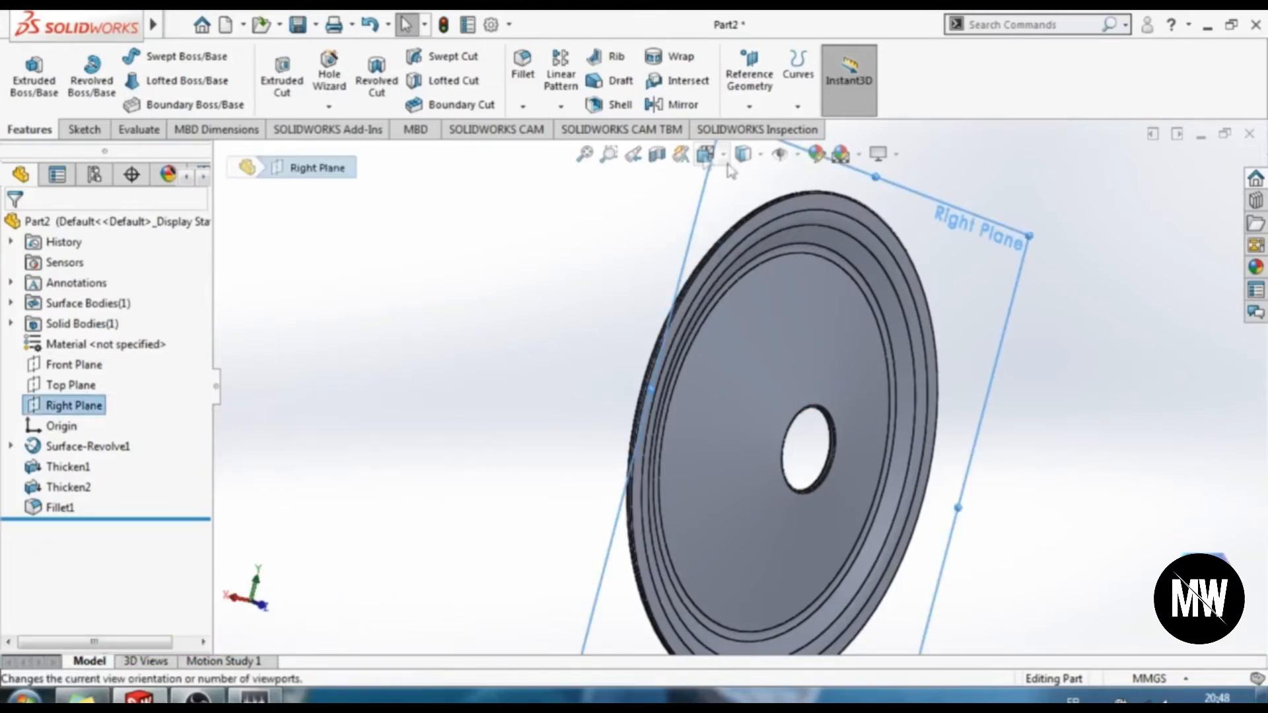
left_click(705, 155)
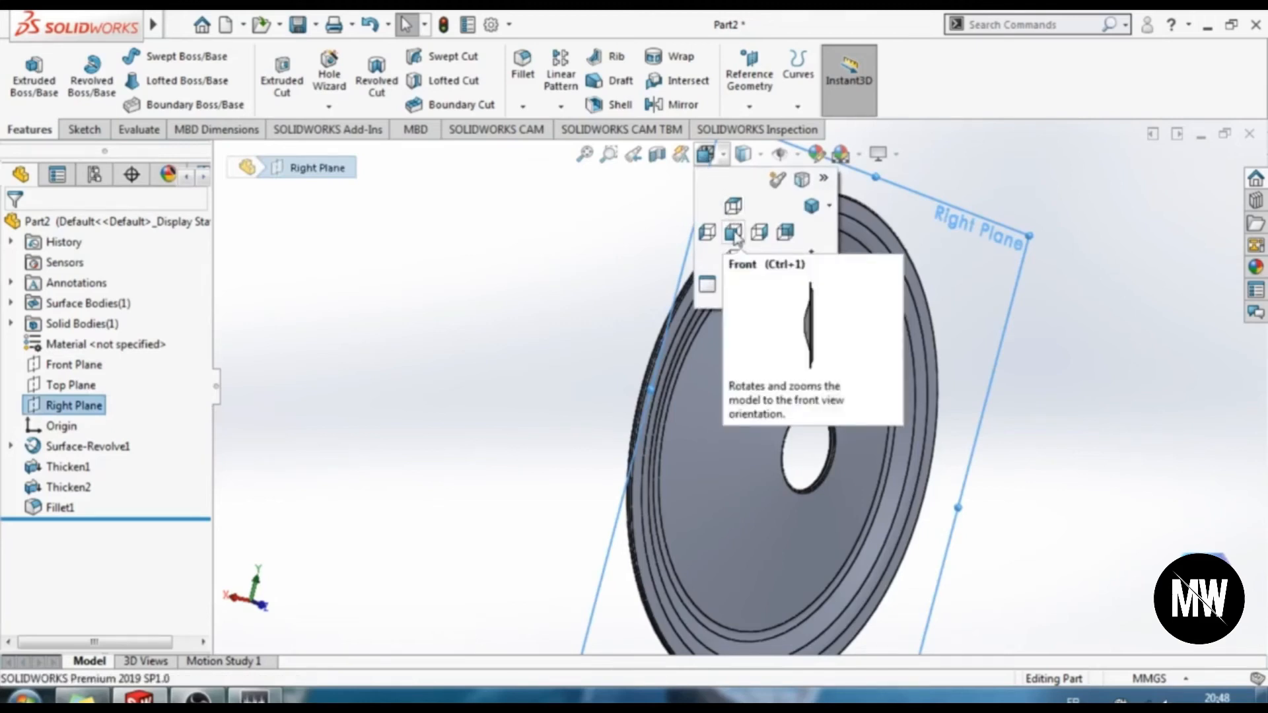
left_click(707, 232)
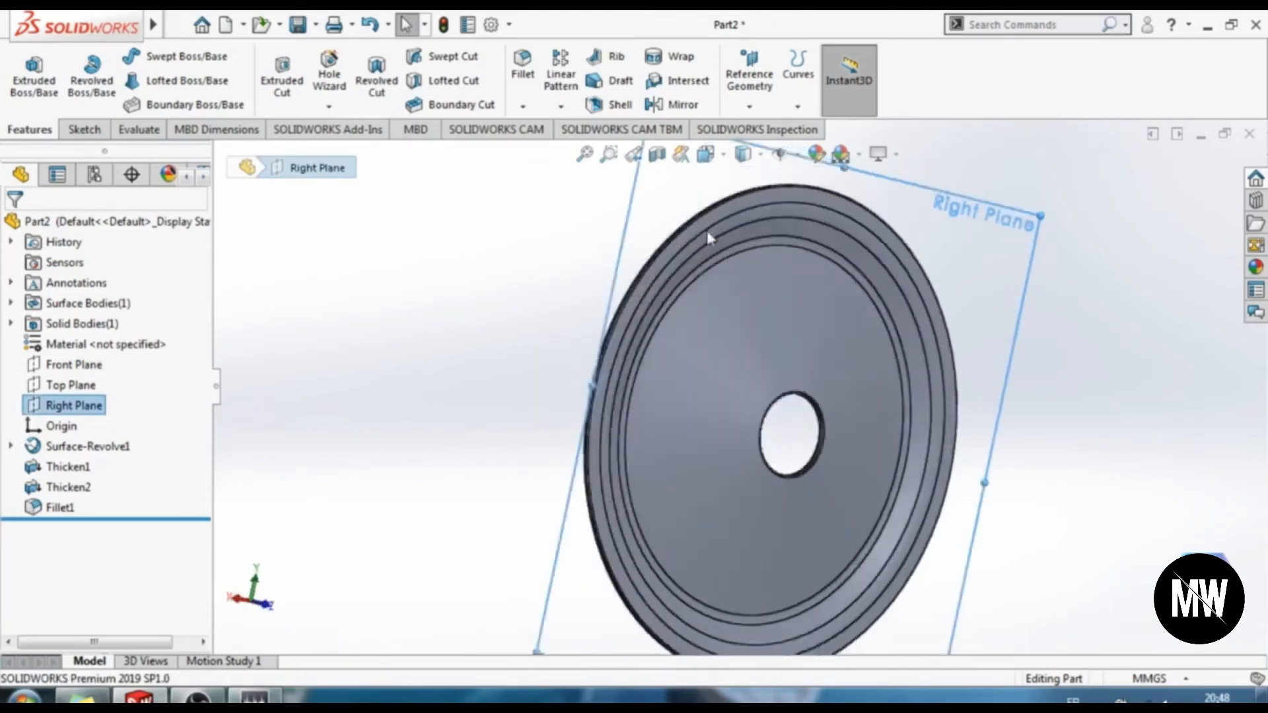
scroll(820, 421, "down", 2)
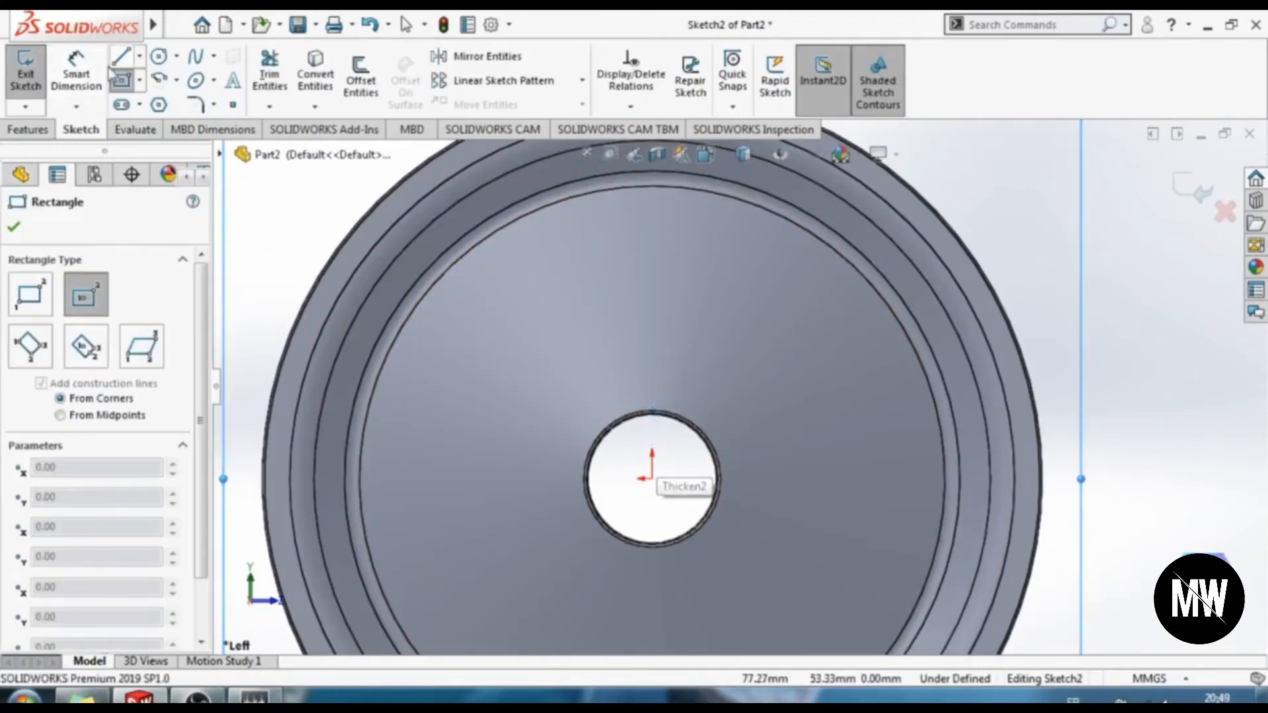
Draw a vertical construction line from the origin up past the disc's outer rim
left_click(139, 55)
left_click(167, 104)
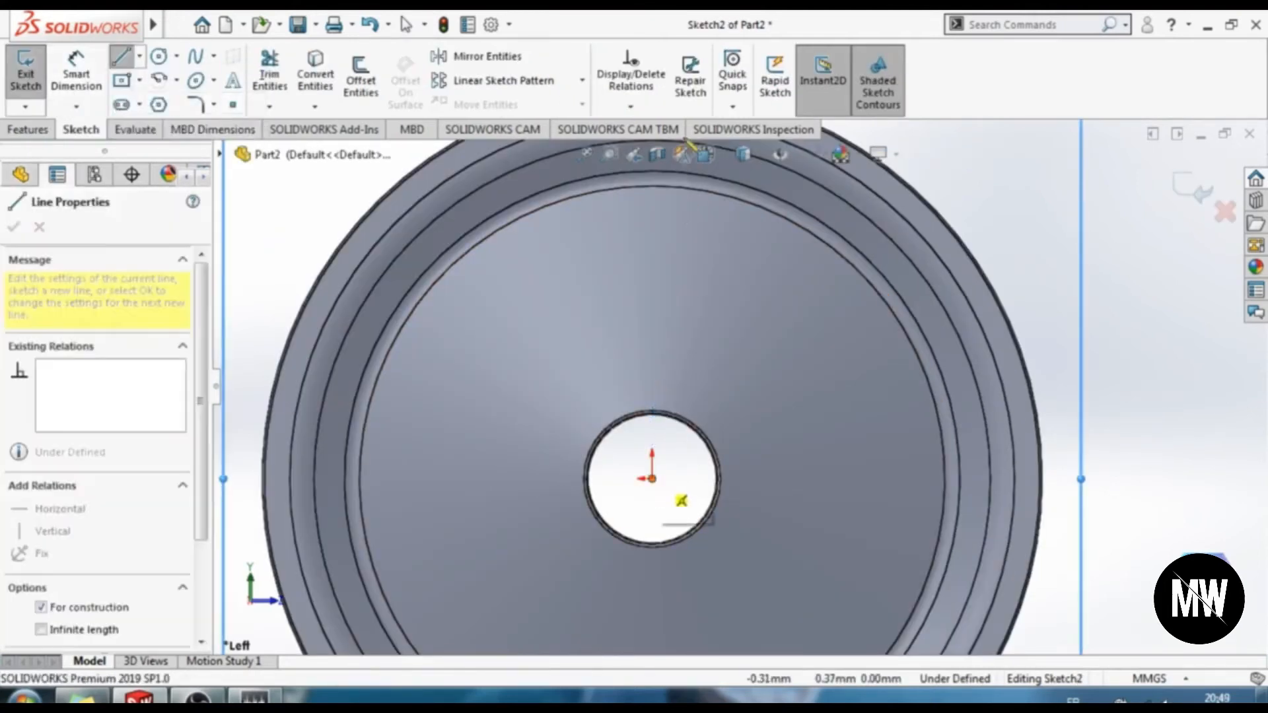
left_click(652, 478)
scroll(677, 307, "up", 3)
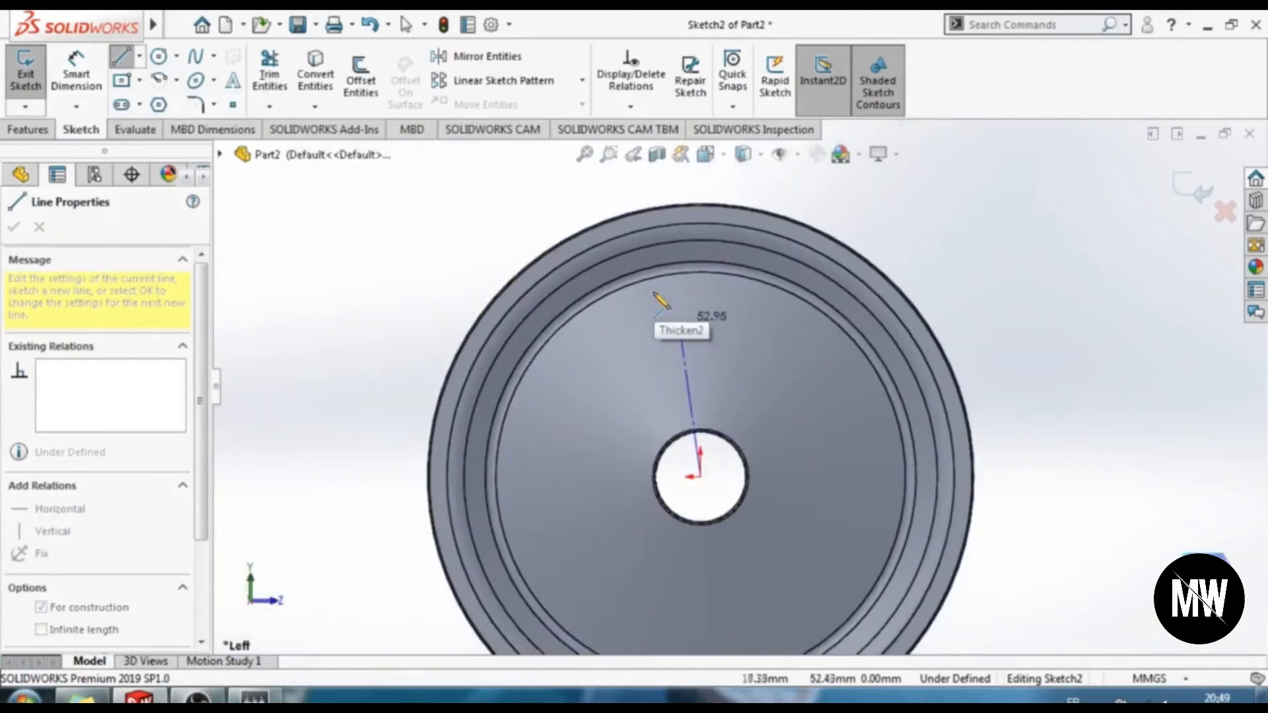
double_click(701, 177)
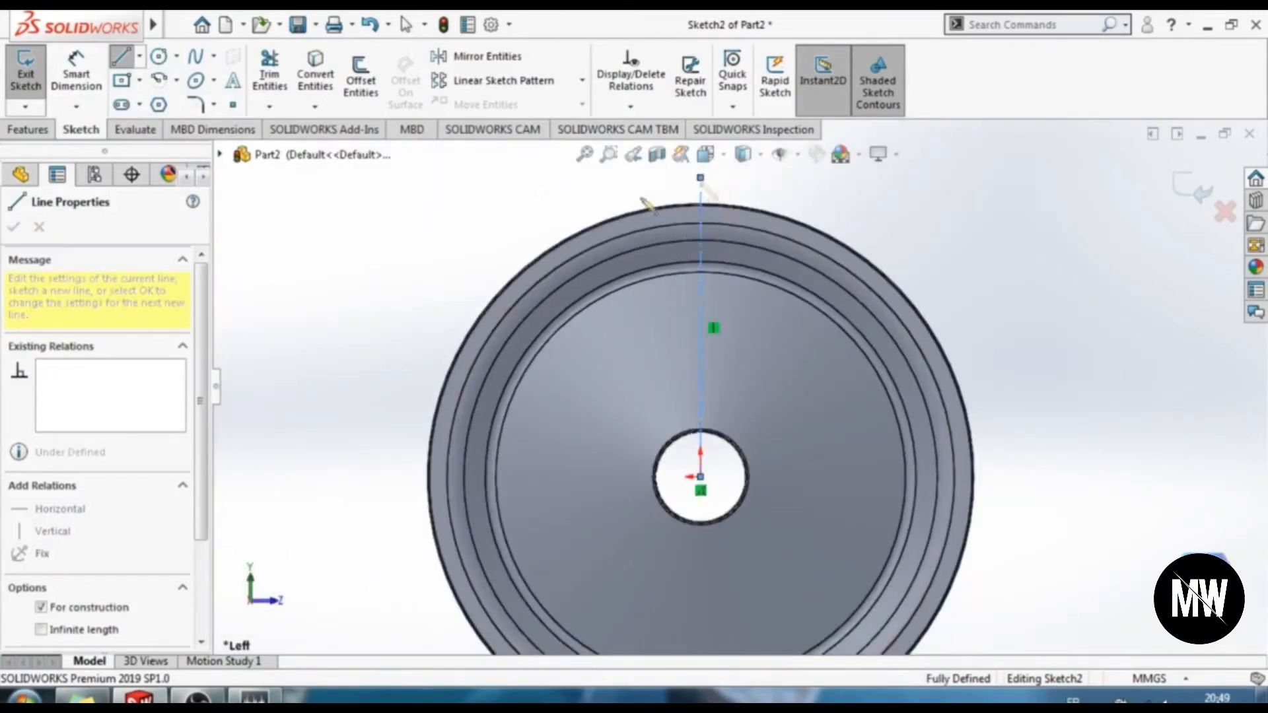
key("Escape")
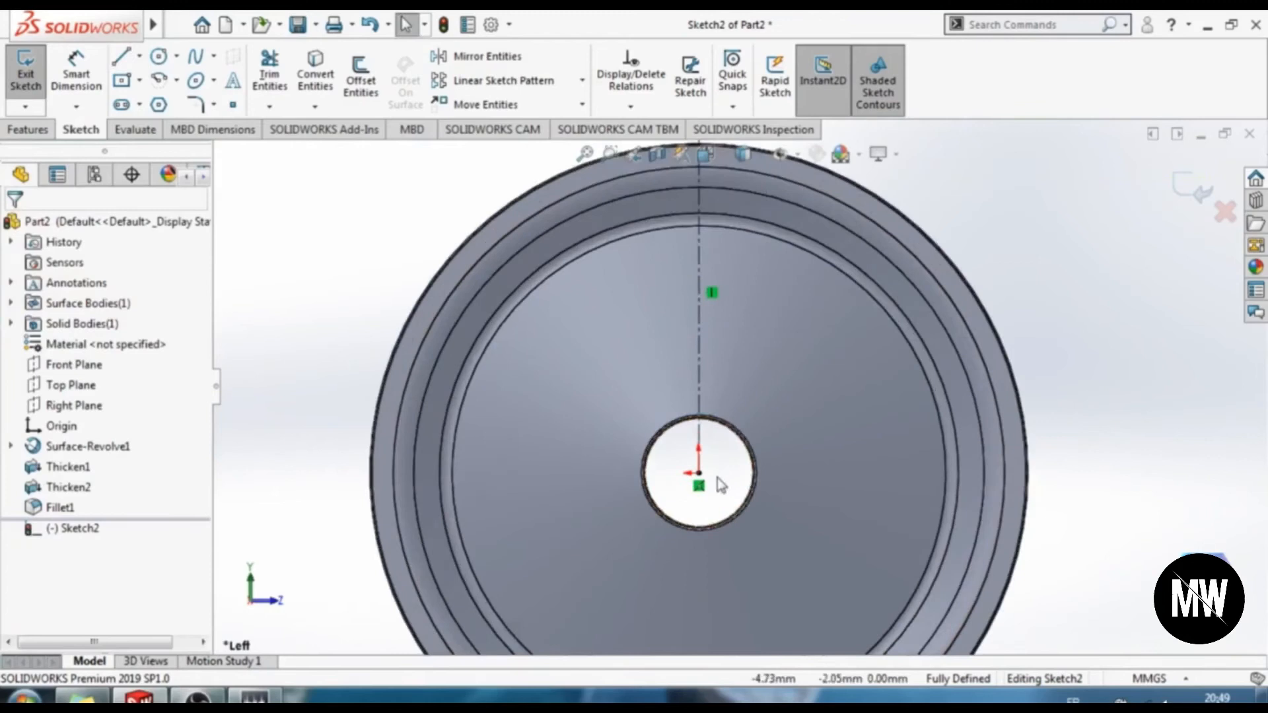
Sketch a narrow center rectangle about 4.2 by 32.5 mm on the vertical construction line, crossing the upper edge of the central hole
scroll(717, 477, "down", 5)
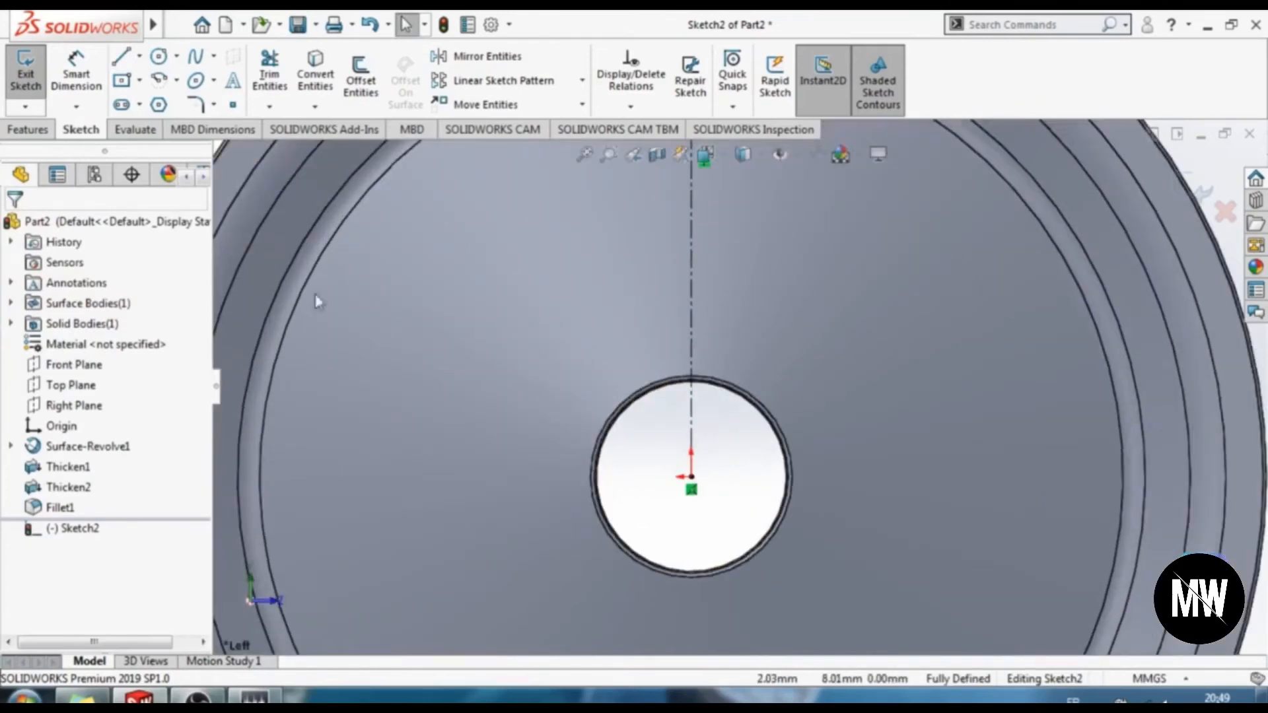
left_click(123, 81)
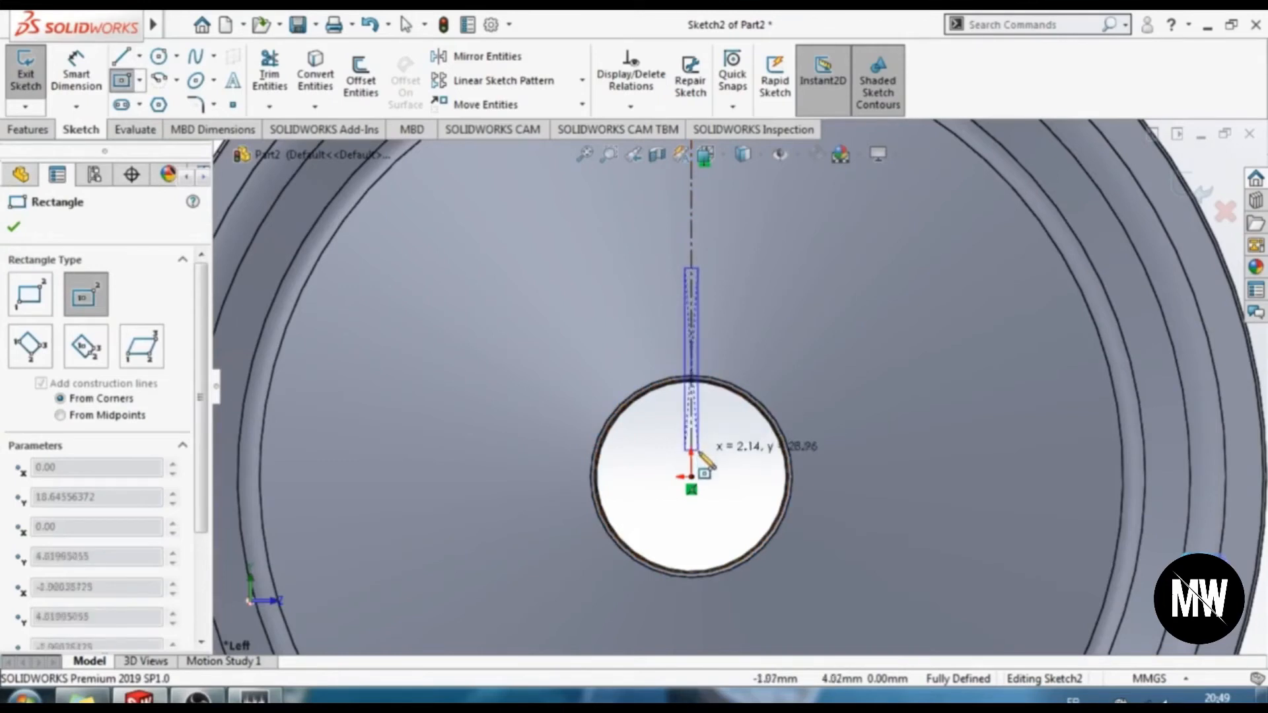
left_click(706, 461)
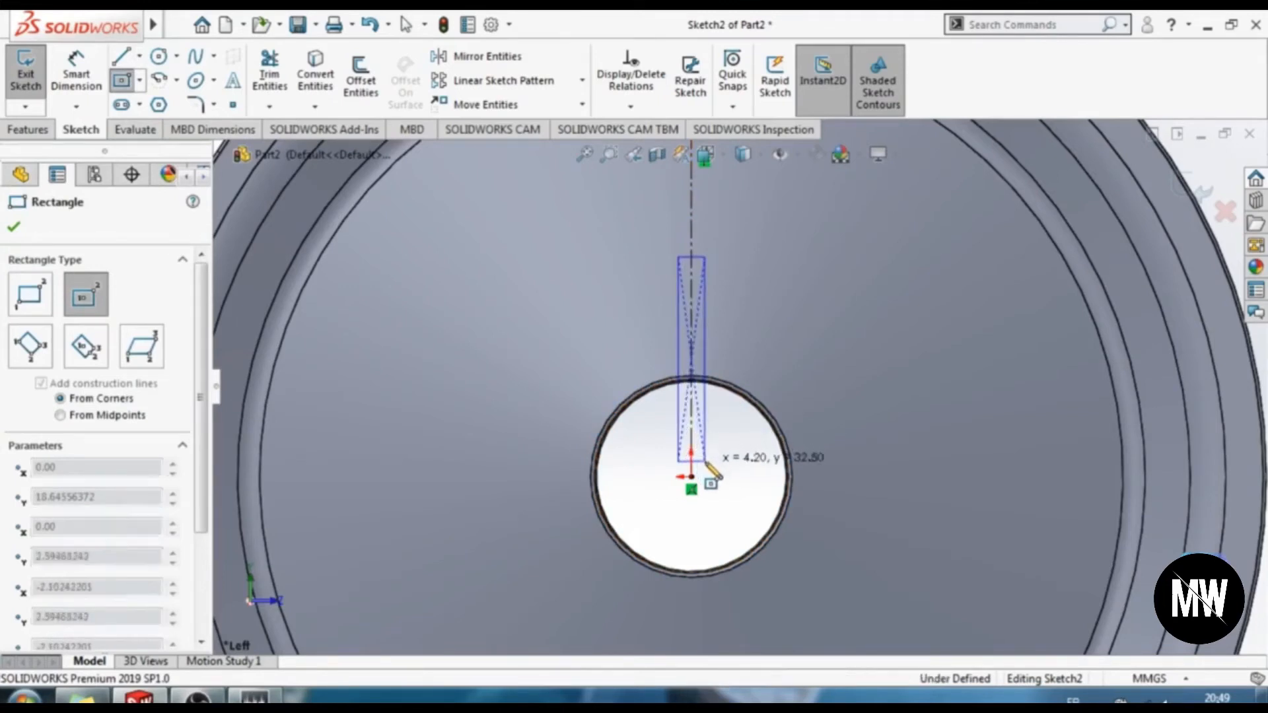
left_click(76, 88)
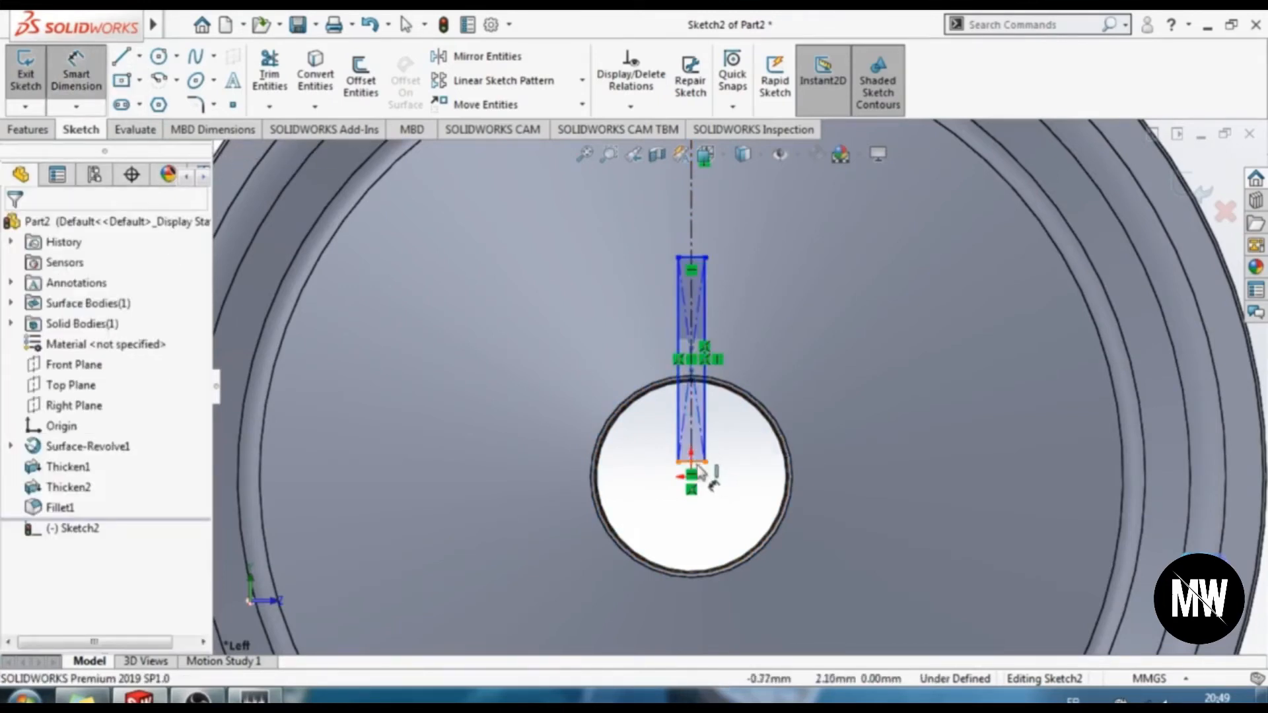
key("Escape")
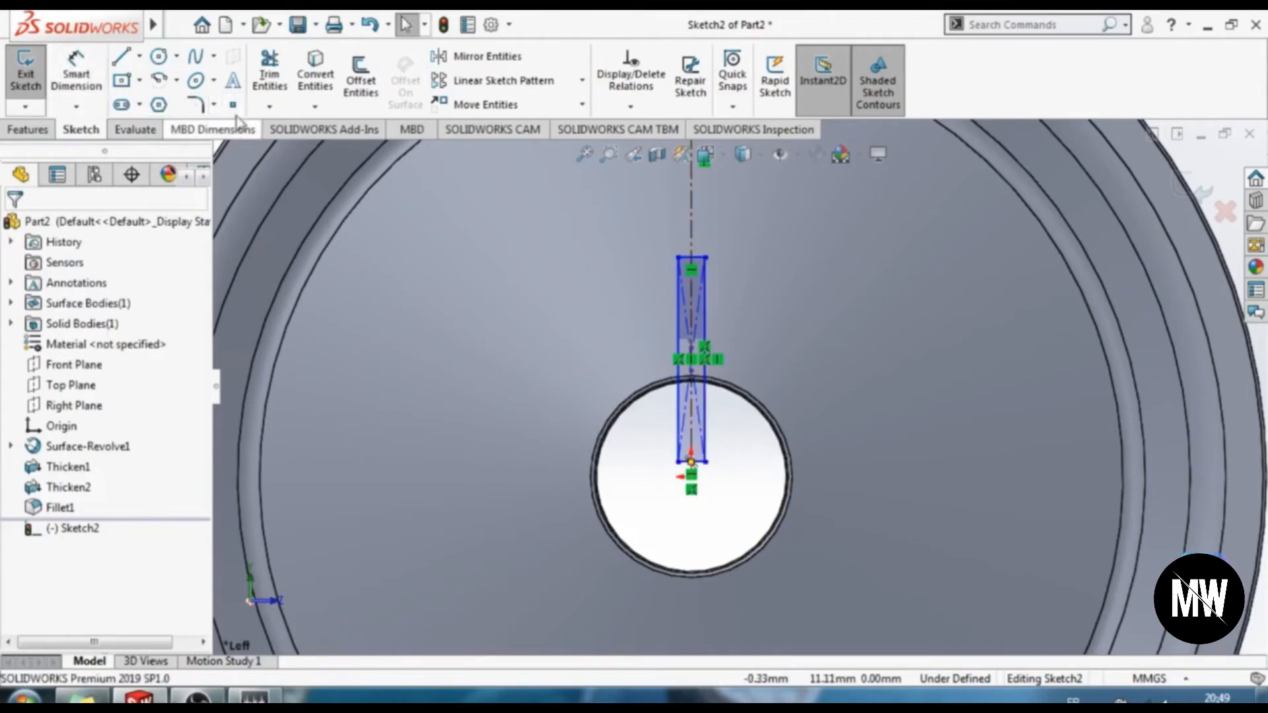
Make the rectangle's two long sides symmetric about the vertical construction line
left_click(677, 410)
left_click(704, 411, "ctrl")
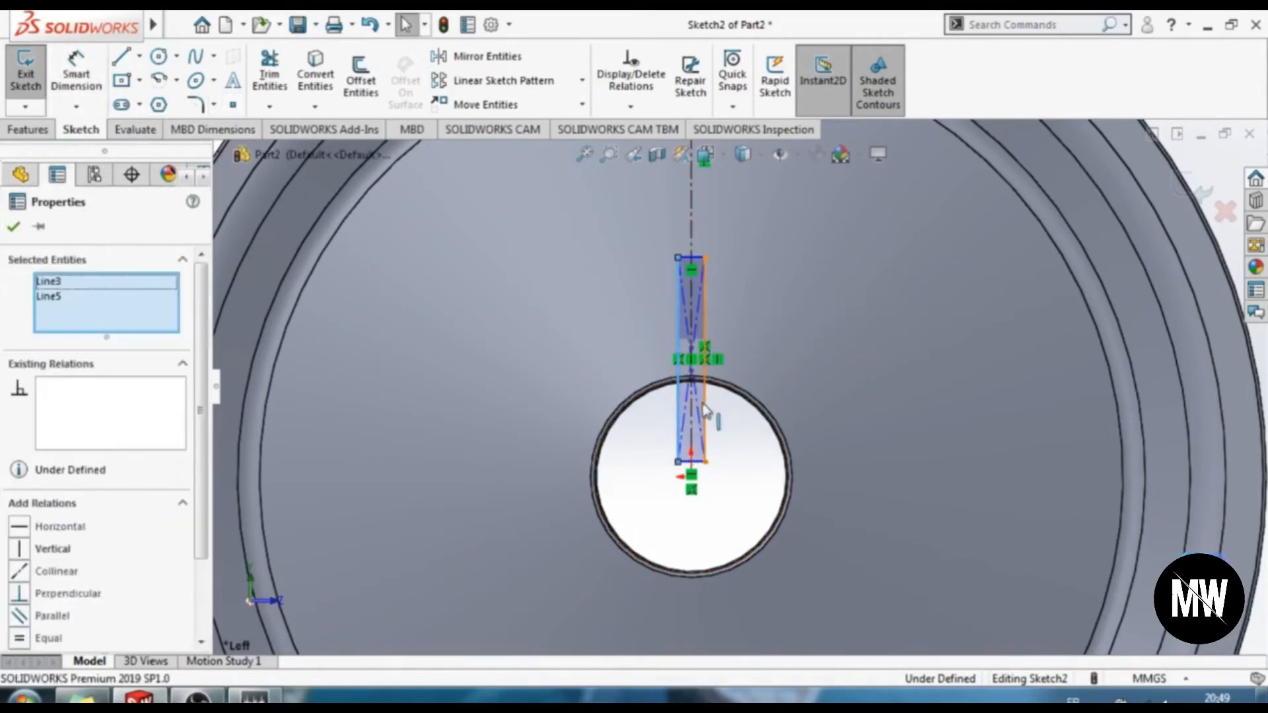
scroll(204, 535, "down", 2)
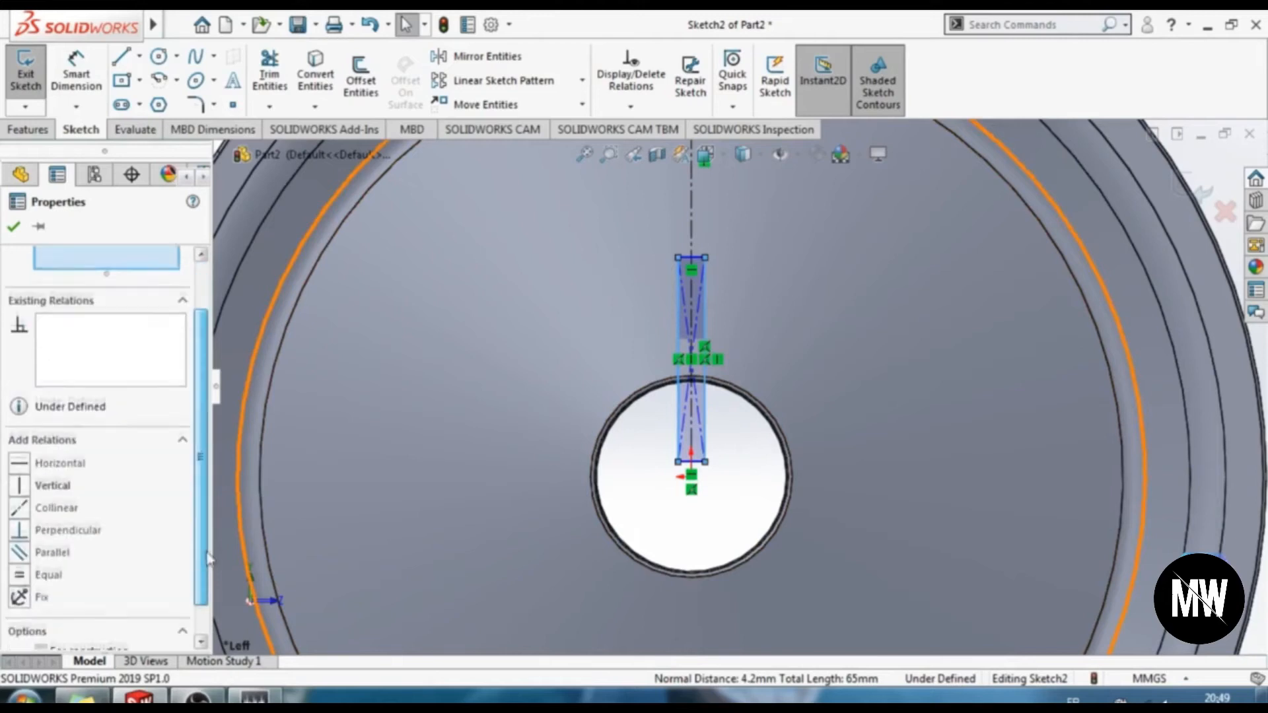
left_click(692, 419, "ctrl")
scroll(88, 568, "down", 3)
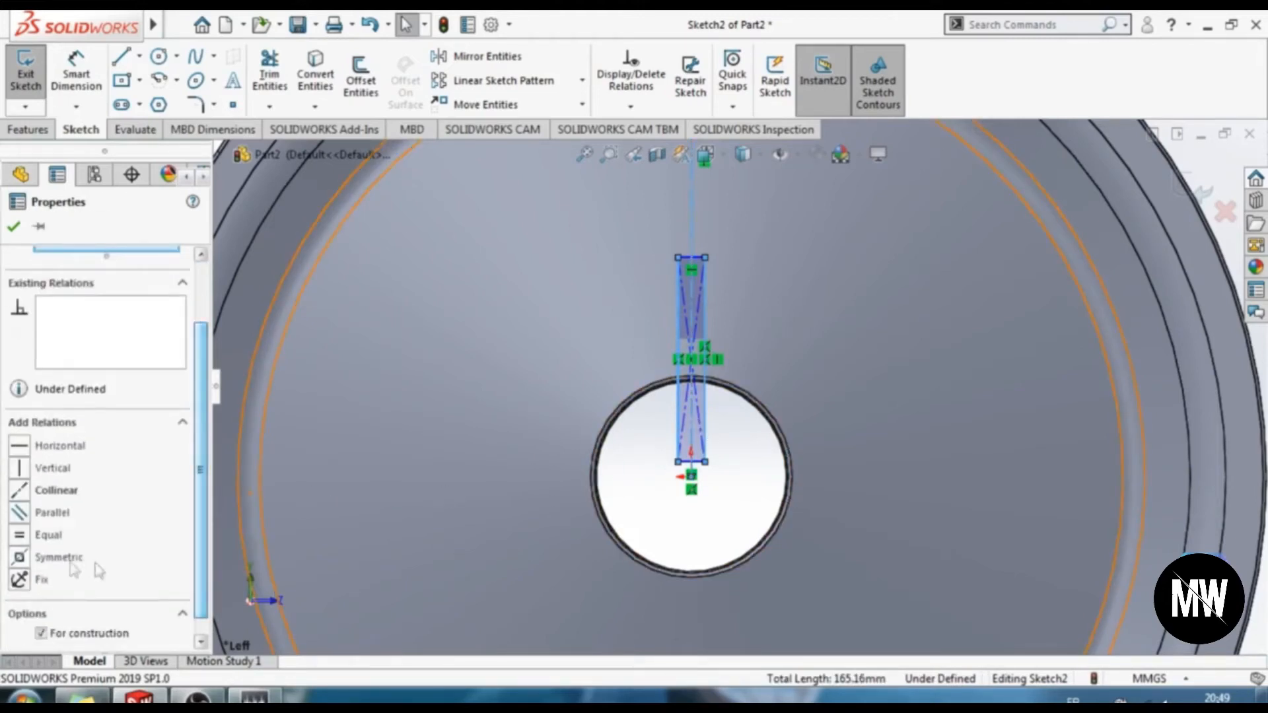
left_click(20, 557)
left_click(13, 226)
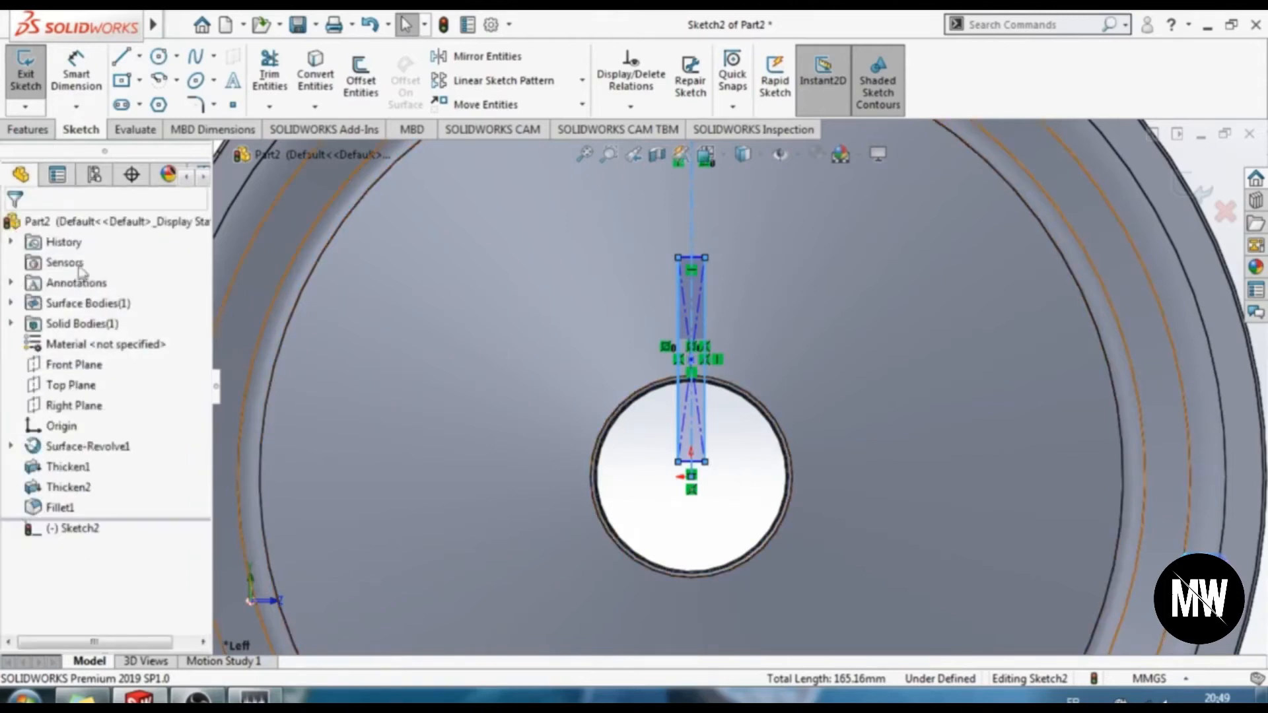
Dimension the rectangle's width across its short lower side as 2 mm
left_click(76, 78)
left_click(698, 462)
left_click(704, 533)
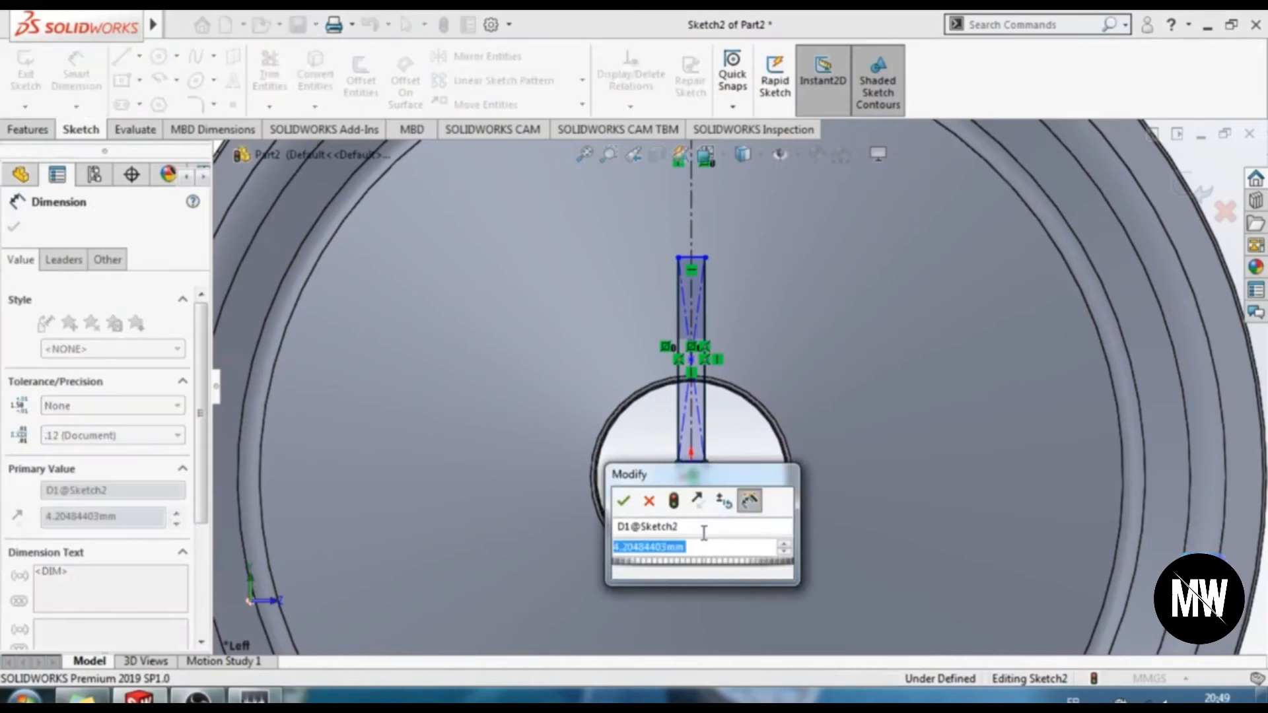
type("2")
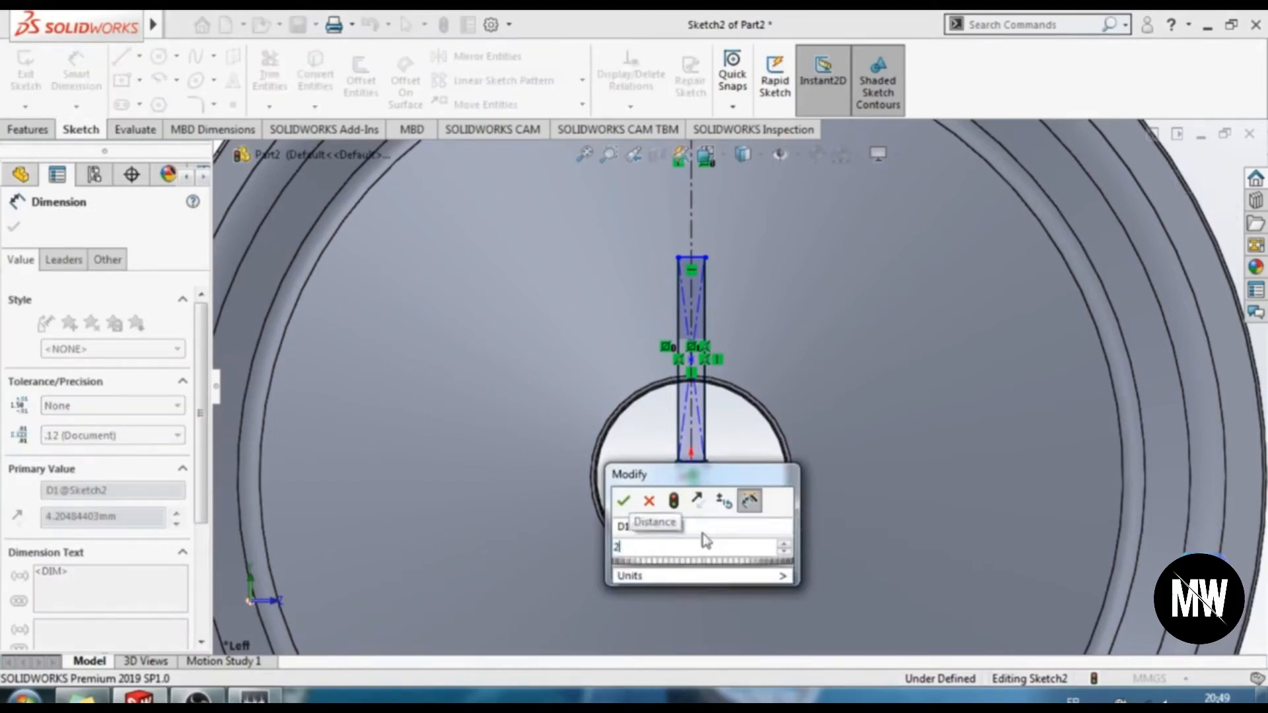
key("Return")
Dimension the rectangle's long vertical side as 27 mm
scroll(713, 403, "down", 2)
left_click(694, 390)
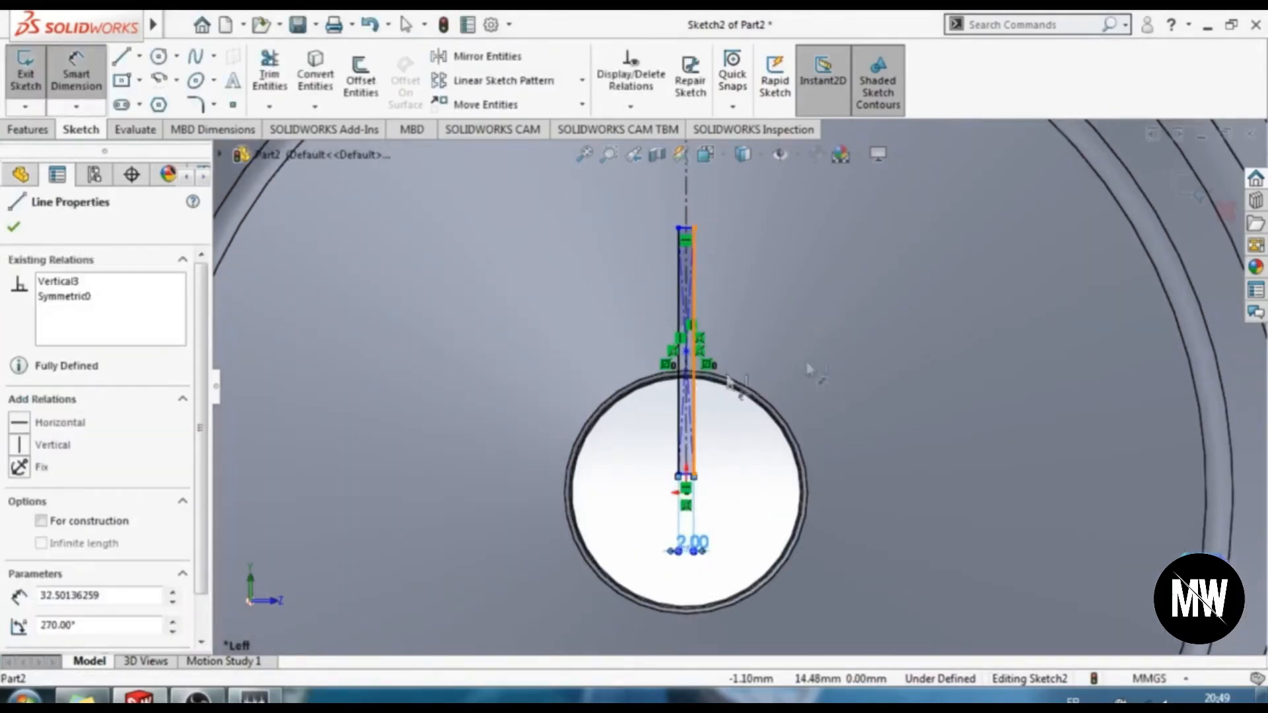
left_click(833, 360)
type("27")
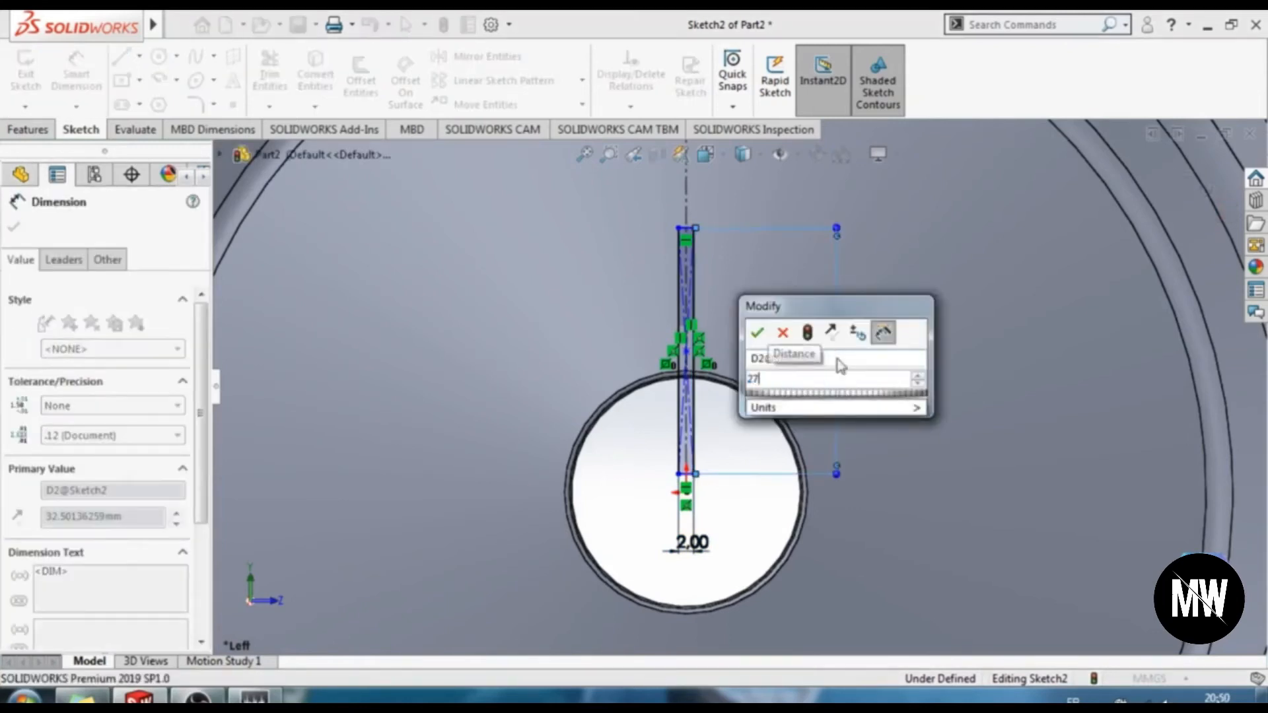
key("Return")
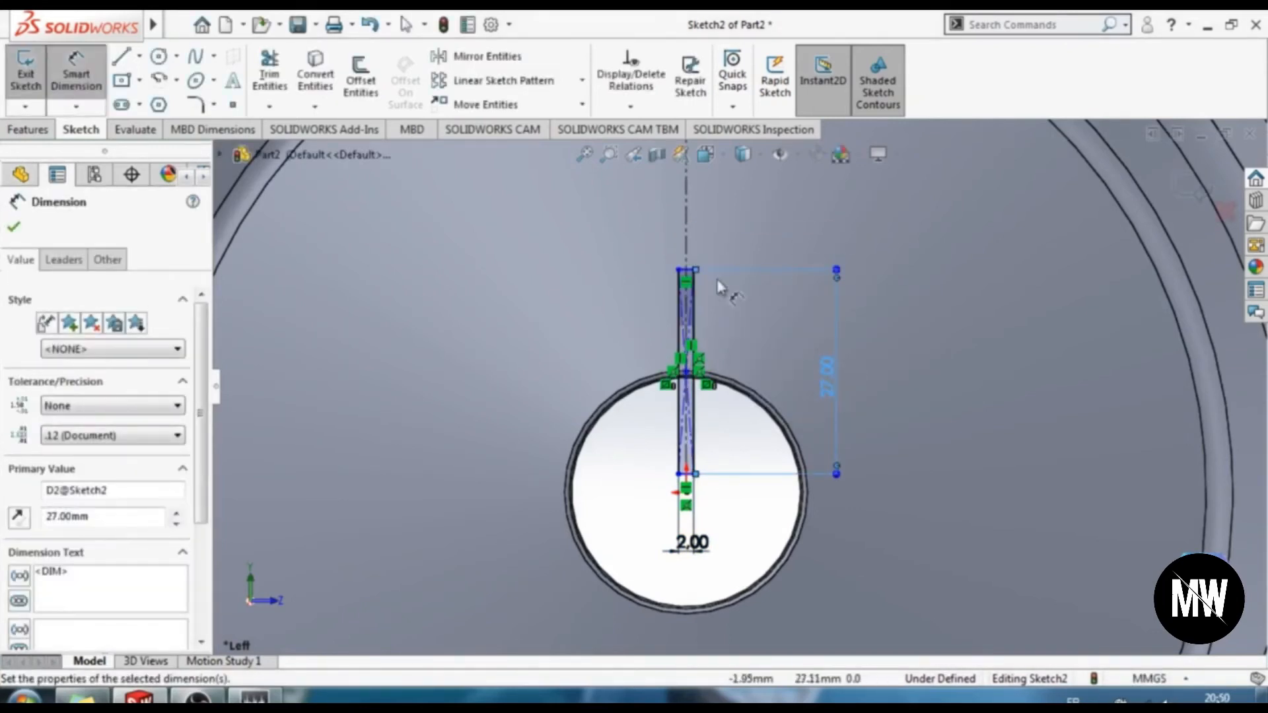
left_click(25, 227)
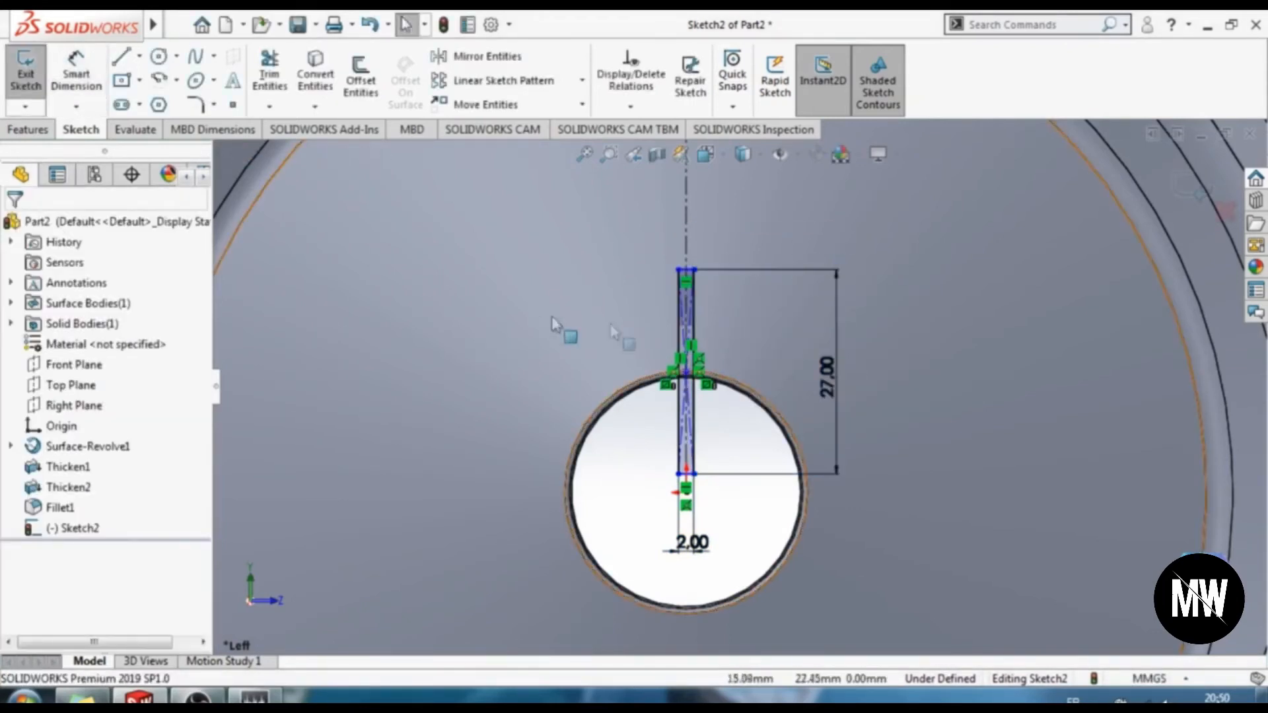
Convert the rectangle's four sides to construction geometry
left_click(678, 312)
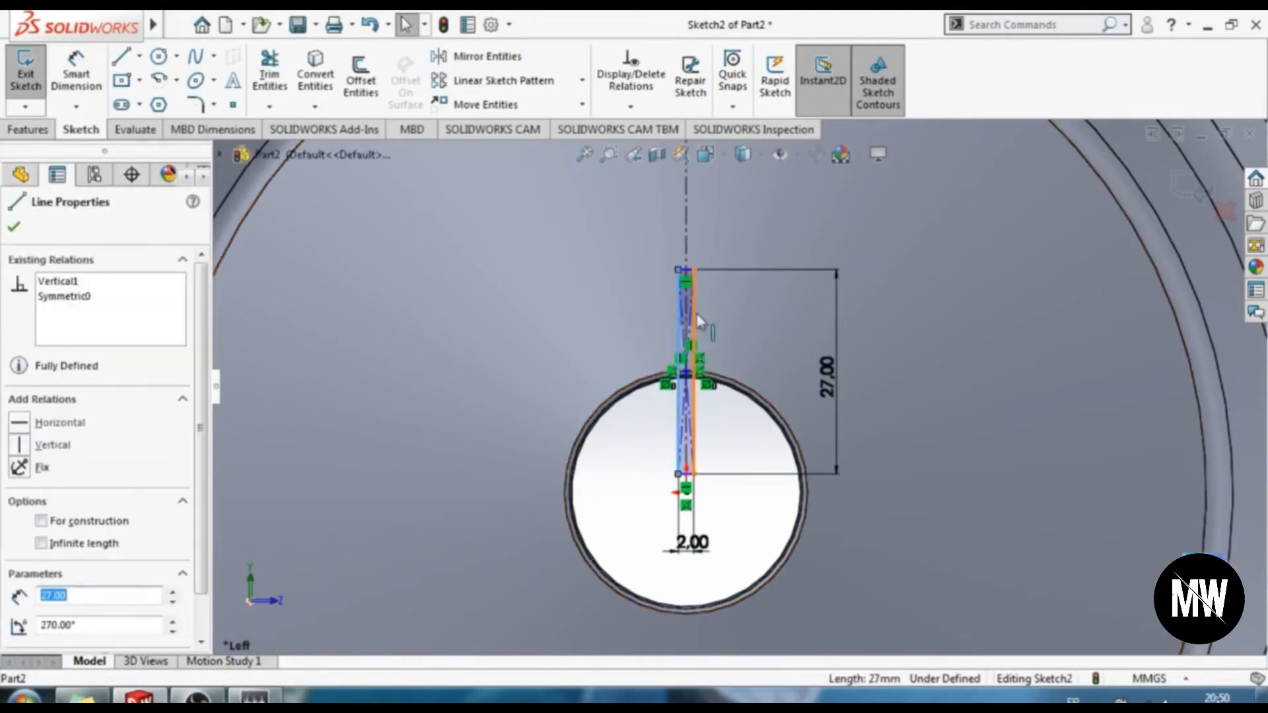
left_click(694, 314, "ctrl")
left_click(687, 270, "ctrl")
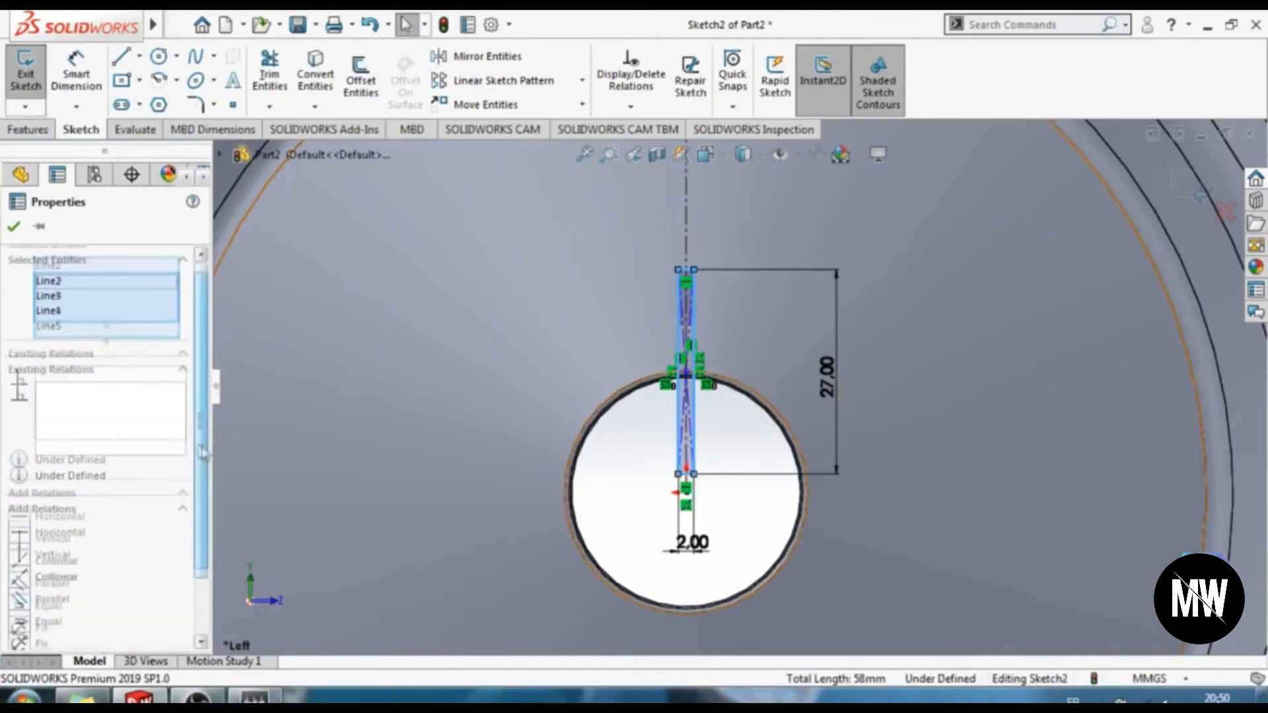
scroll(198, 509, "down", 3)
left_click(66, 616)
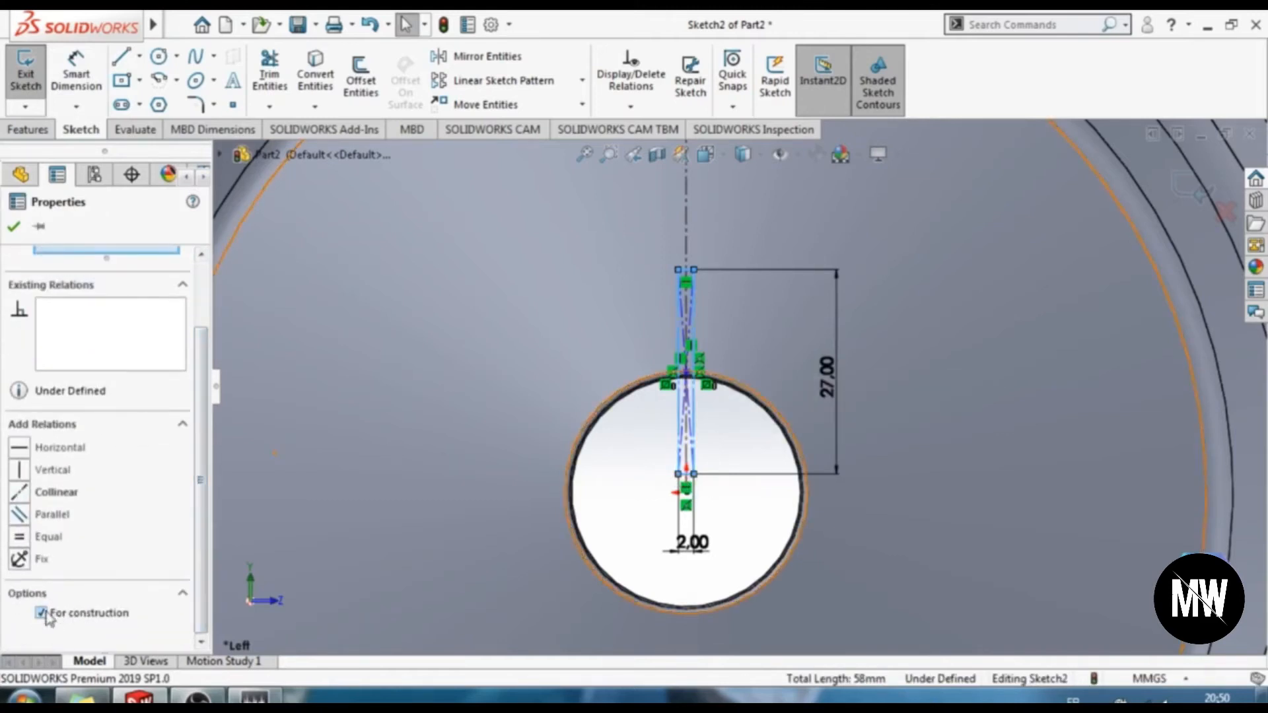
left_click(13, 226)
scroll(730, 357, "down", 2)
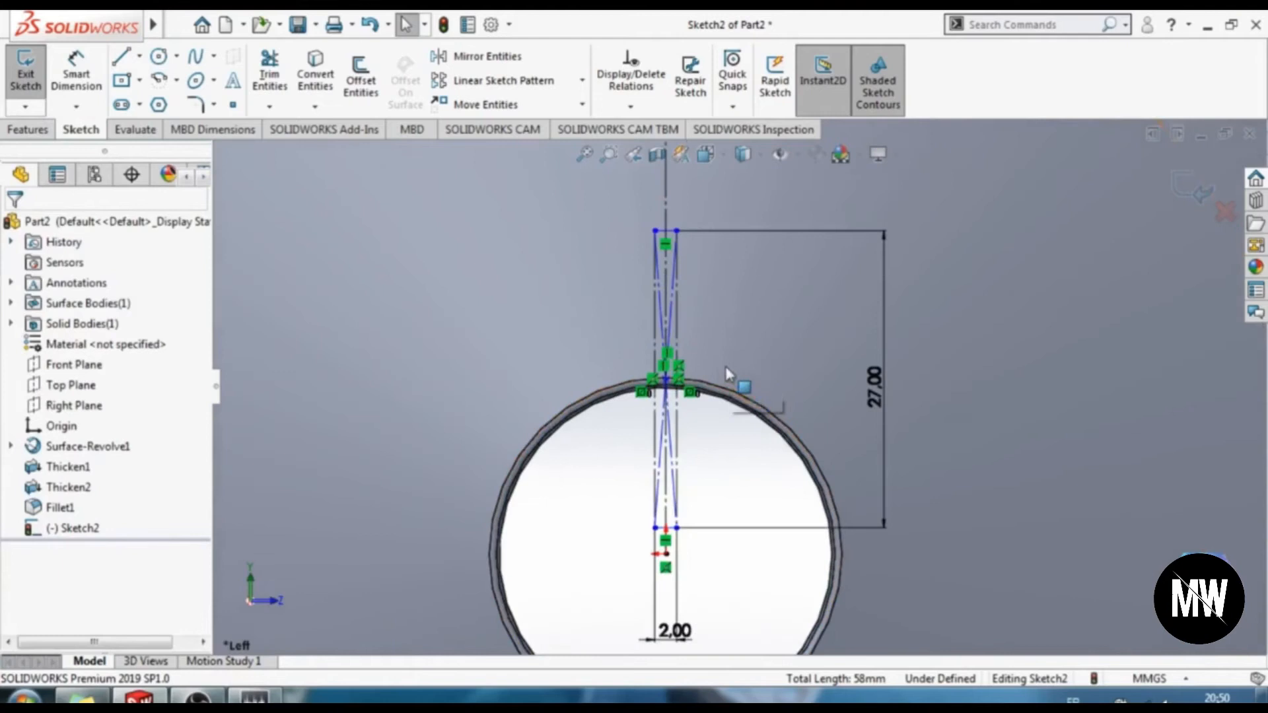
Draw a center rectangle about 8 mm wide and 44 mm high on the vertical construction line, its lower side level with the first rectangle's upper end
scroll(701, 337, "up", 3)
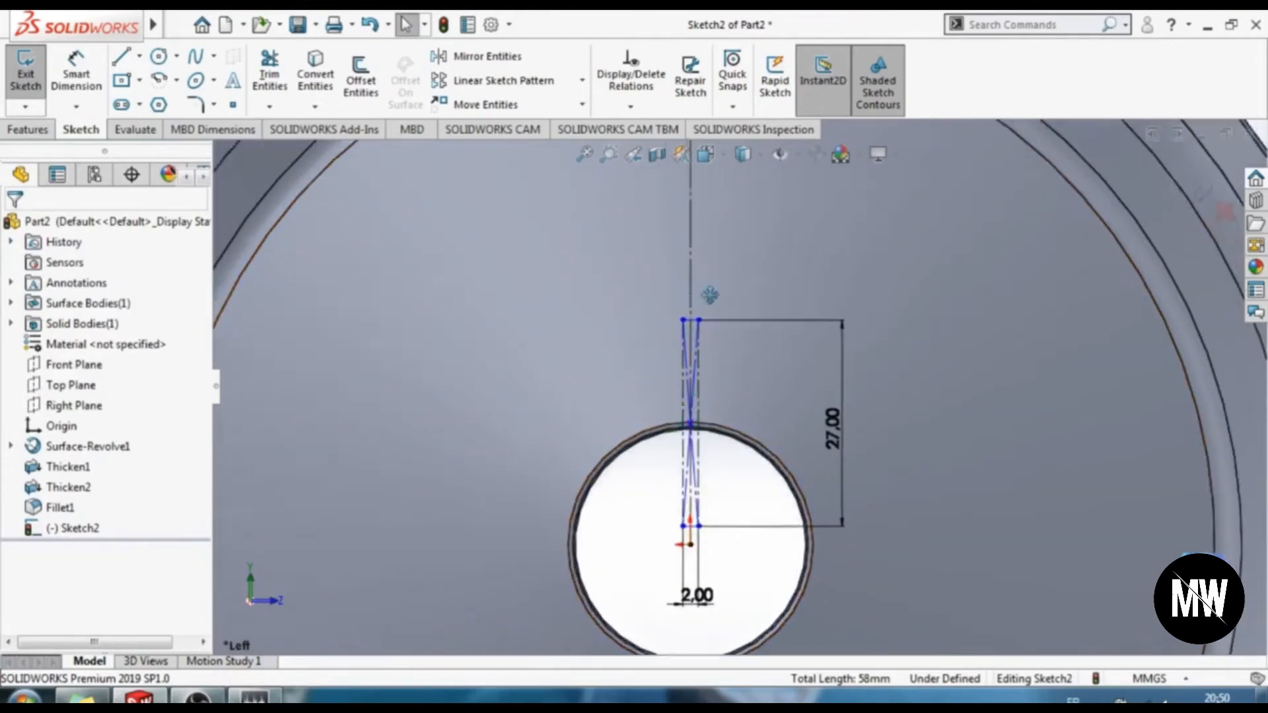
middle_click_drag(664, 411, 650, 455, "ctrl")
left_click(127, 83)
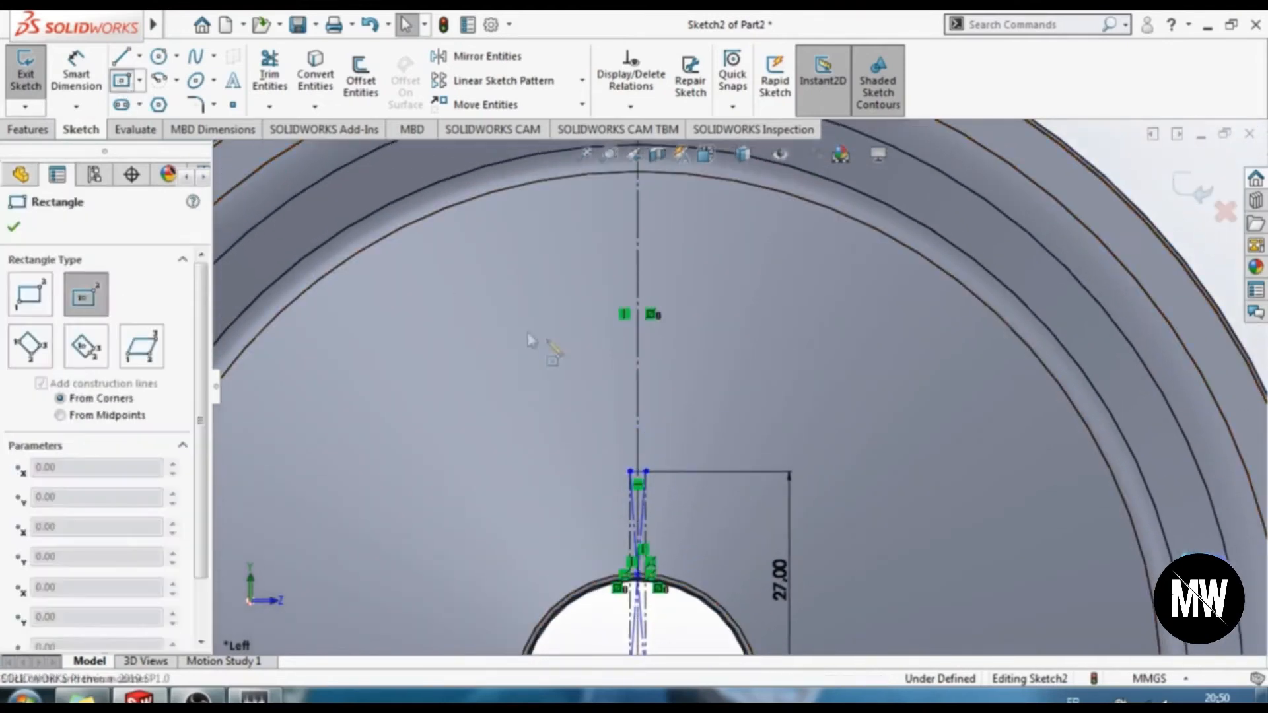
left_click(637, 305)
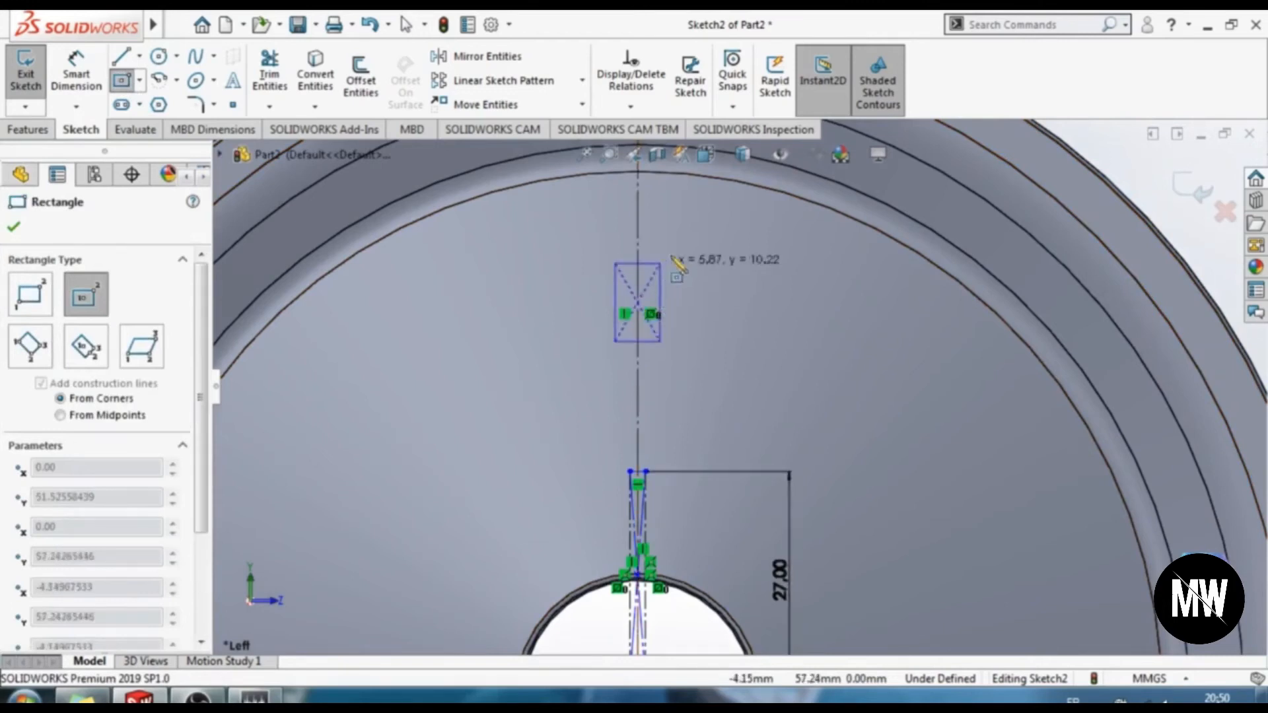
left_click(670, 473)
Convert the newly drawn upper rectangle to construction geometry
scroll(53, 393, "down", 6)
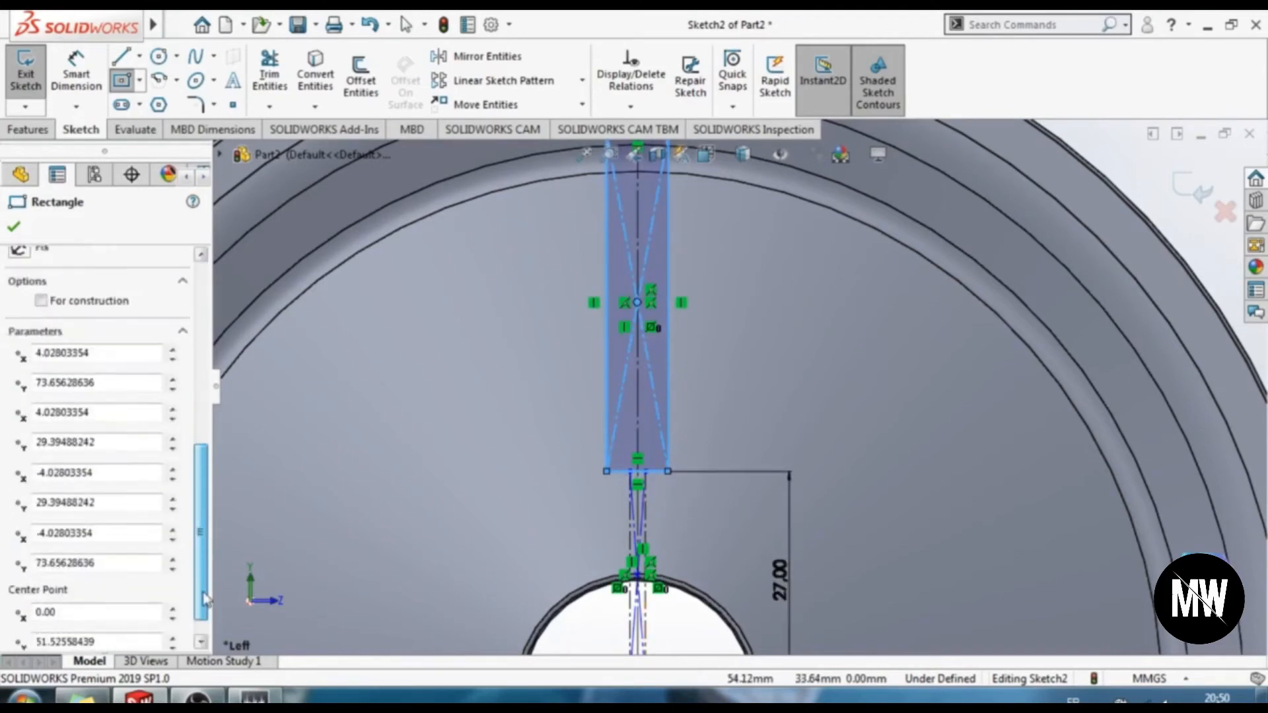
left_click(41, 360)
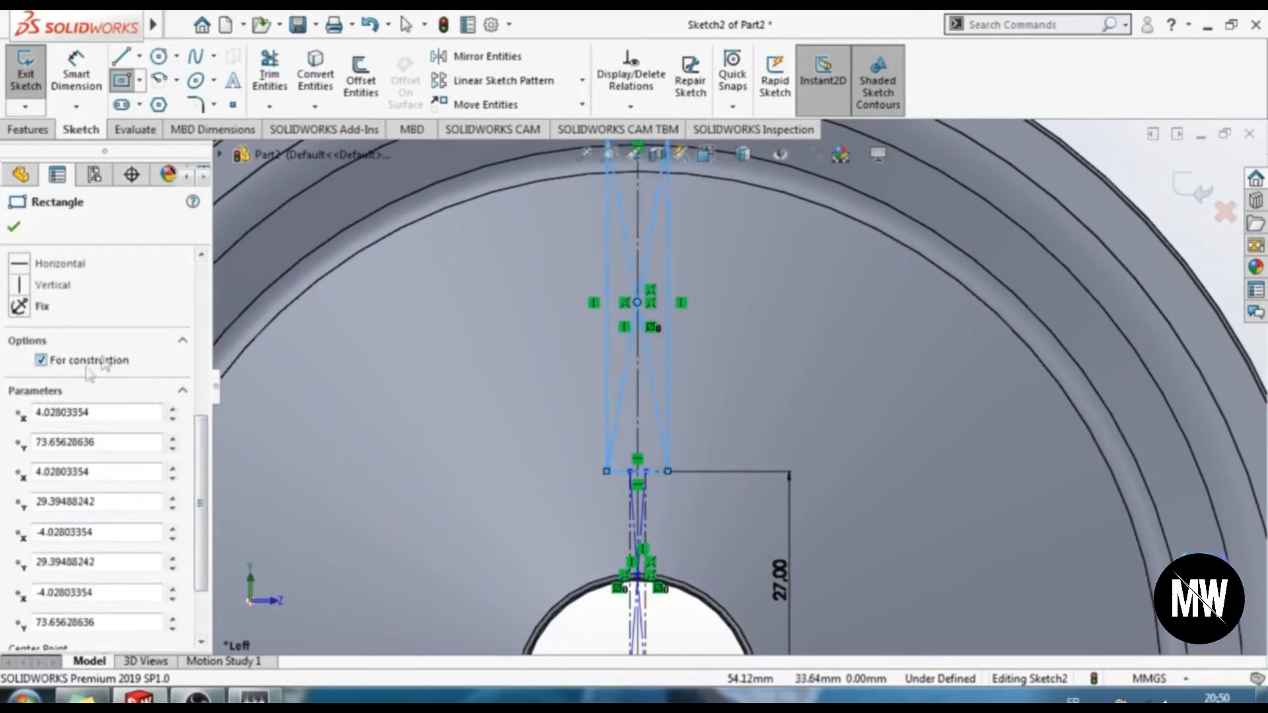
left_click(15, 230)
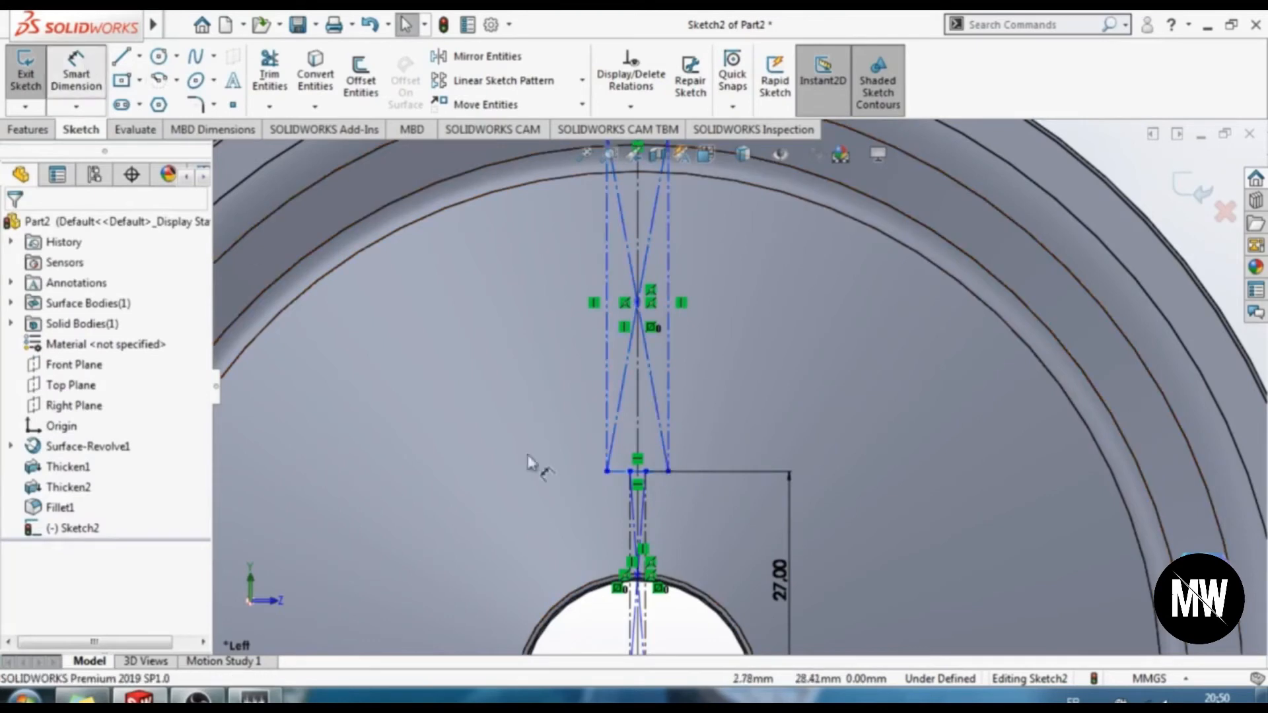
Dimension the upper rectangle's width across its short lower side as 4 mm
left_click(661, 473)
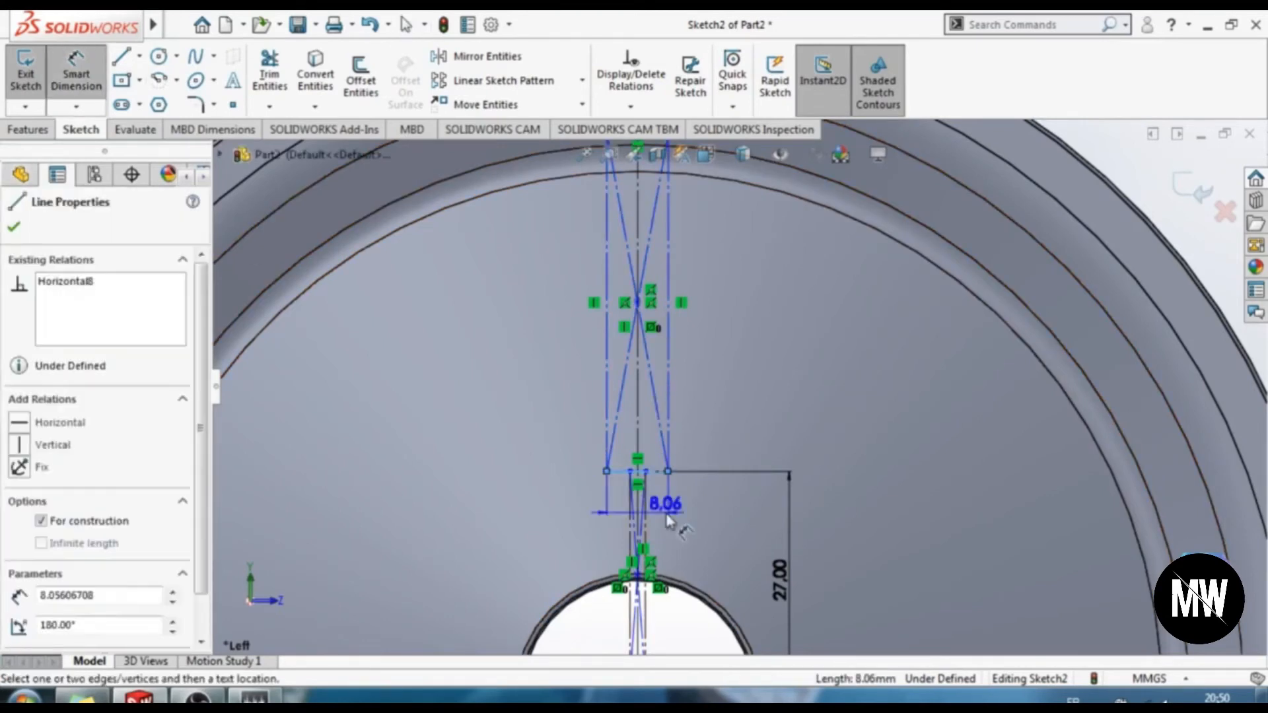
left_click(667, 515)
type("4")
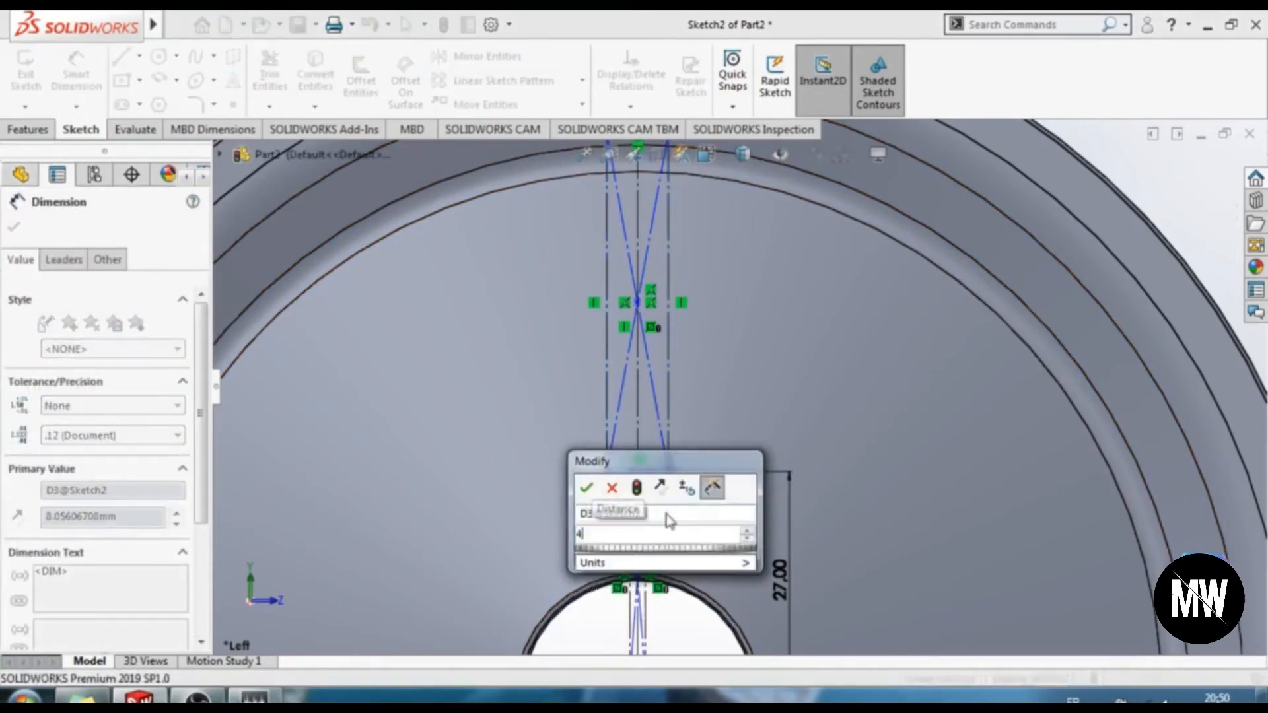
key("Return")
Dimension the upper rectangle's long vertical side, trying a length of 27 mm and undoing that value
left_click(654, 389)
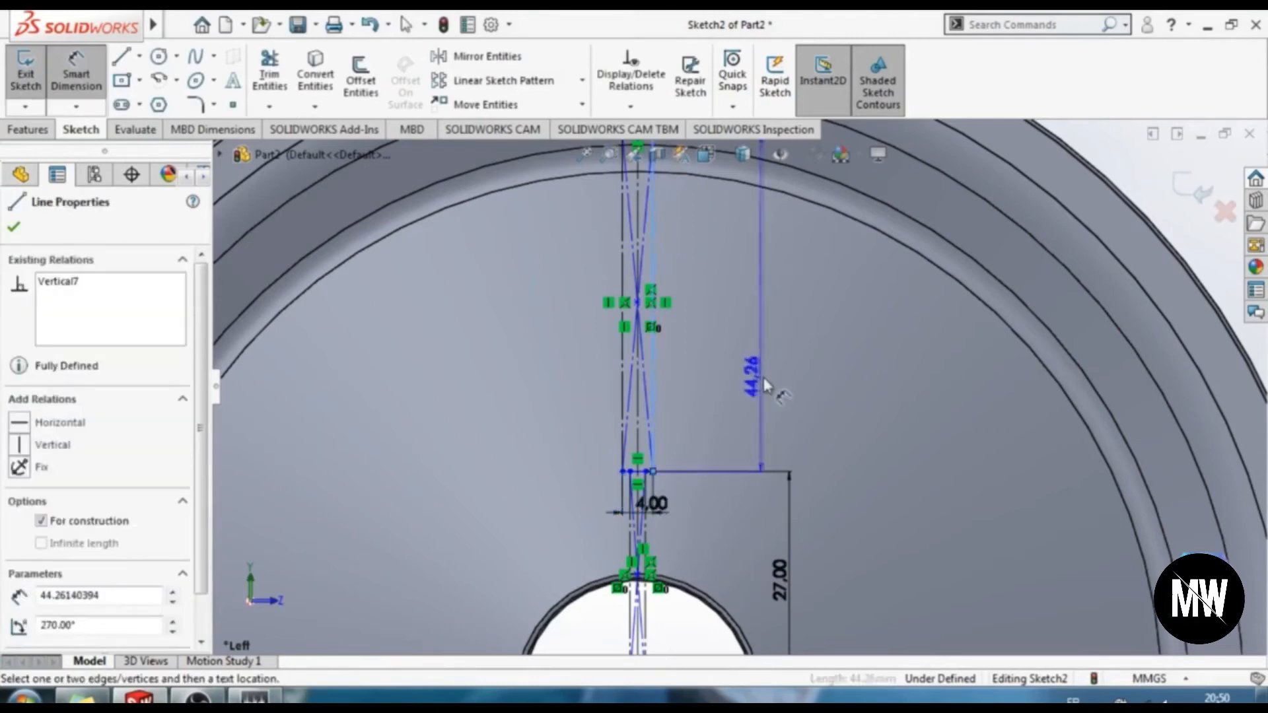
left_click(764, 379)
type("27")
key("Return")
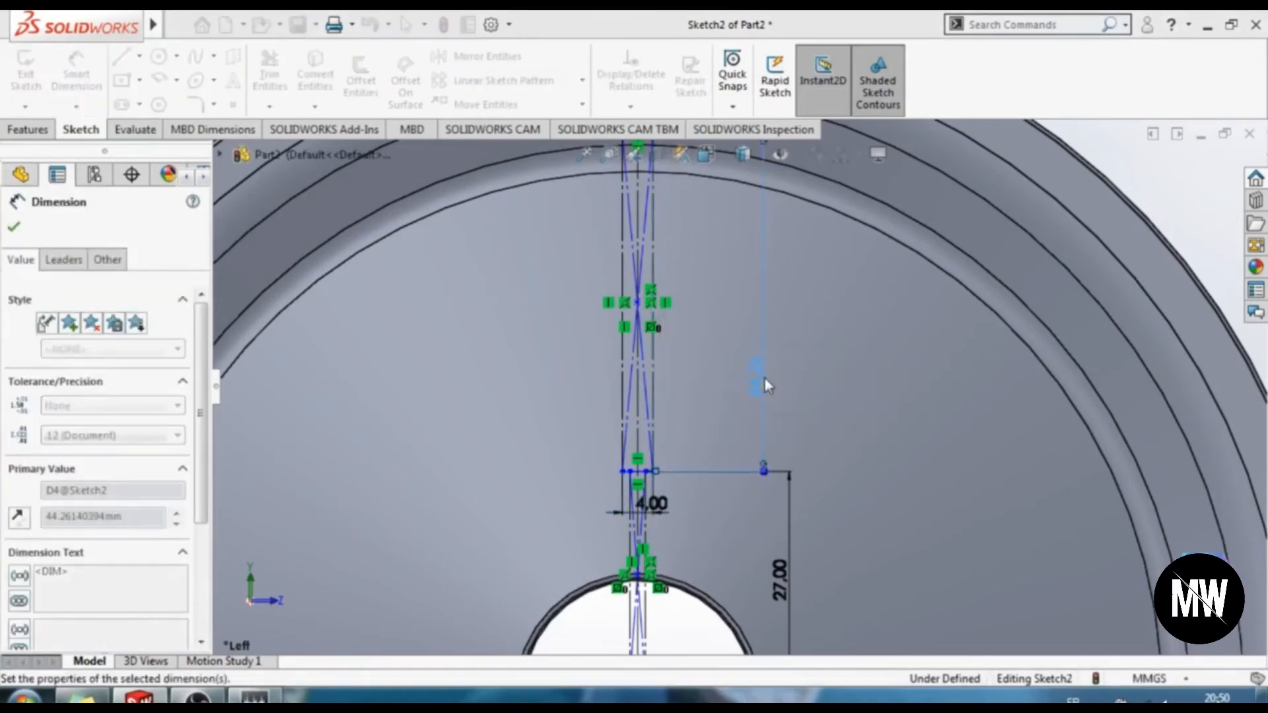
key("ctrl+z")
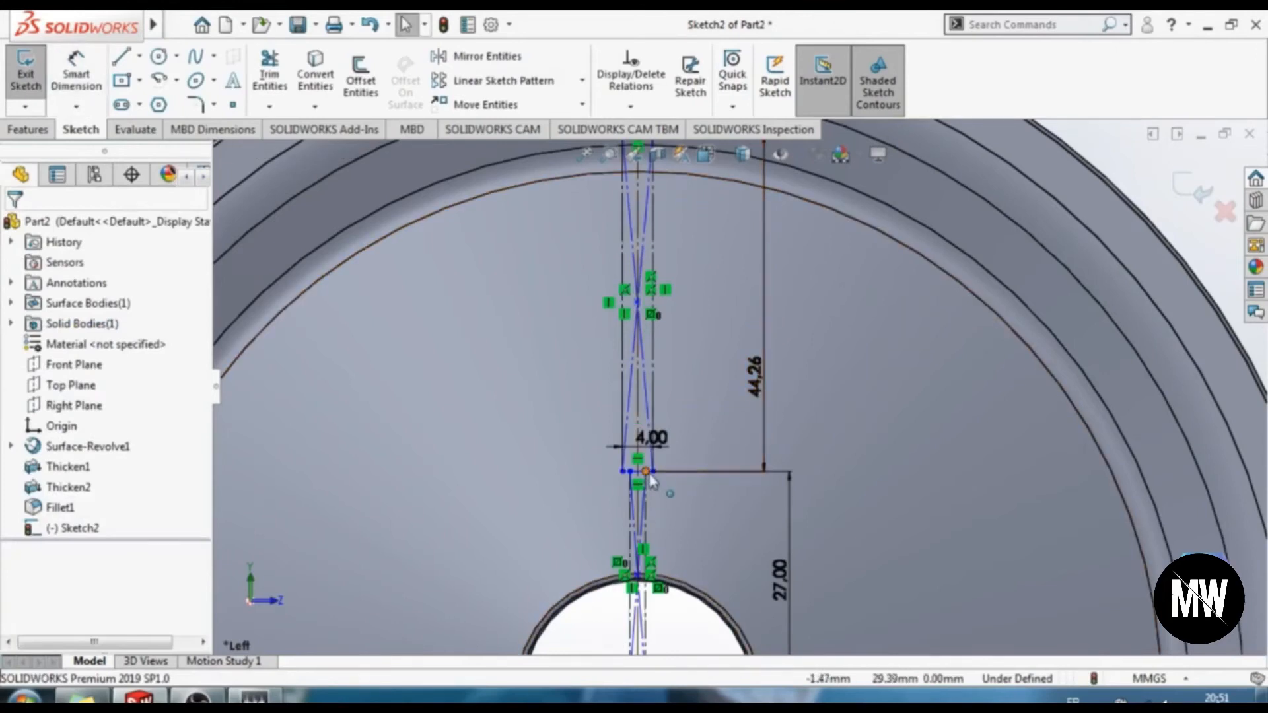
Fix the short lower side of the 4 mm wide rectangle in place
scroll(653, 479, "down", 5)
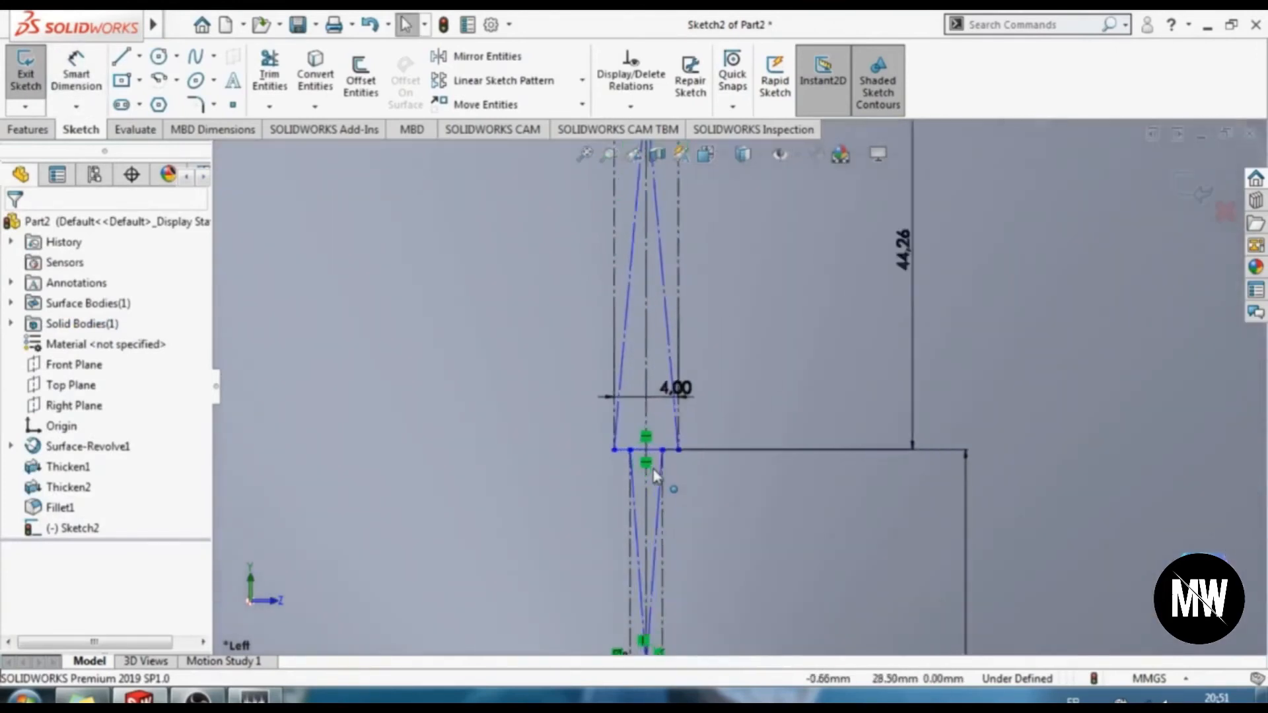
left_click(678, 442)
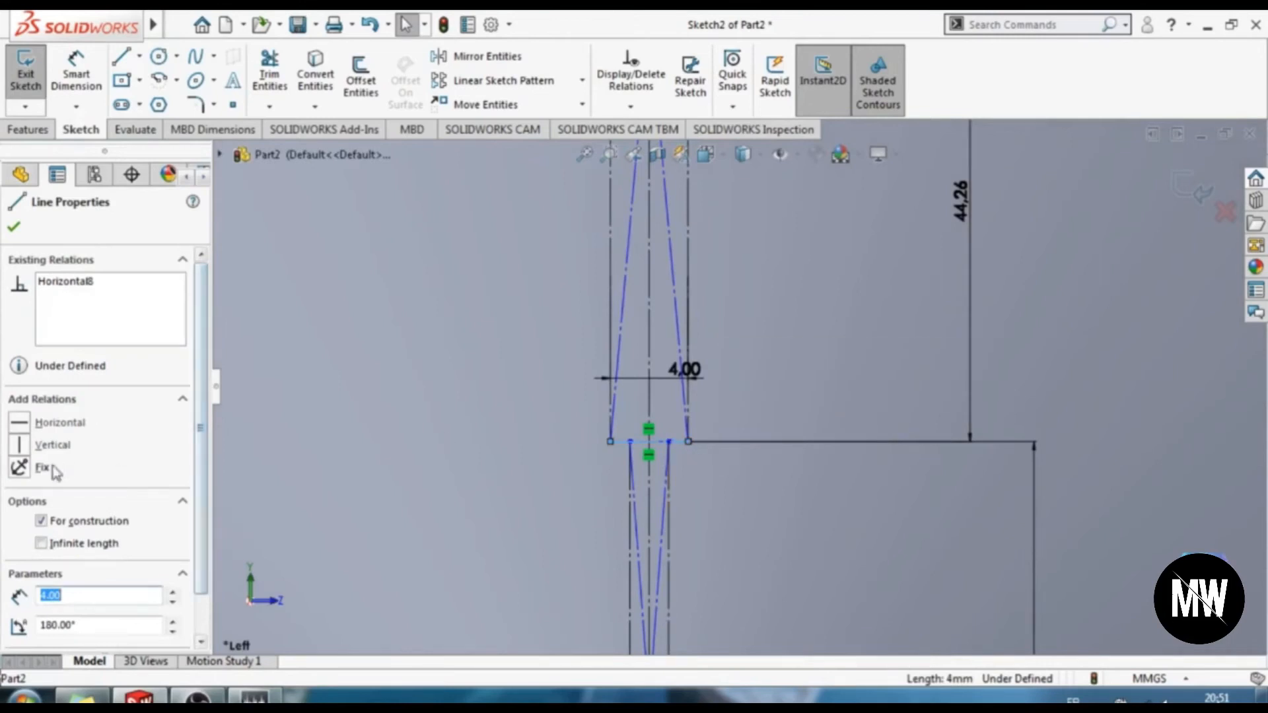
key("Escape")
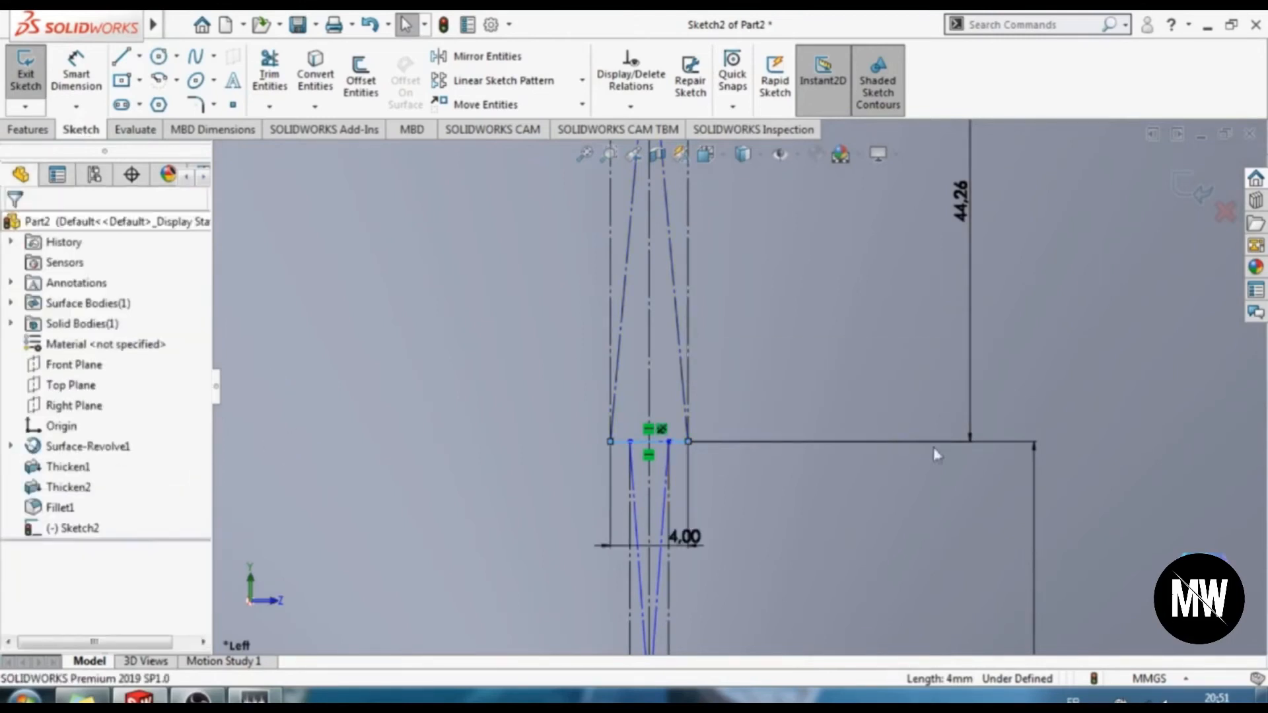
Set the length dimension of the 4 mm wide rectangle to 27 mm
scroll(858, 370, "up", 3)
scroll(840, 350, "up", 2)
middle_click_drag(824, 338, 822, 401, "ctrl")
left_click(770, 416)
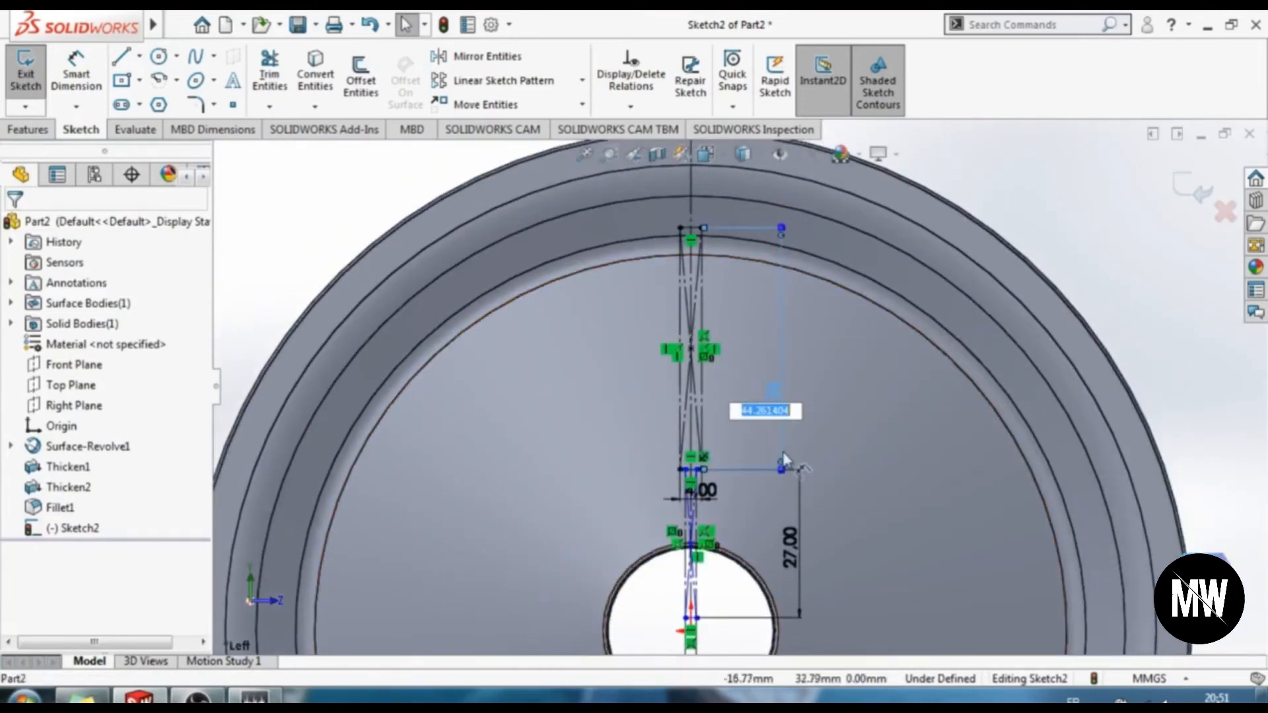
type("27")
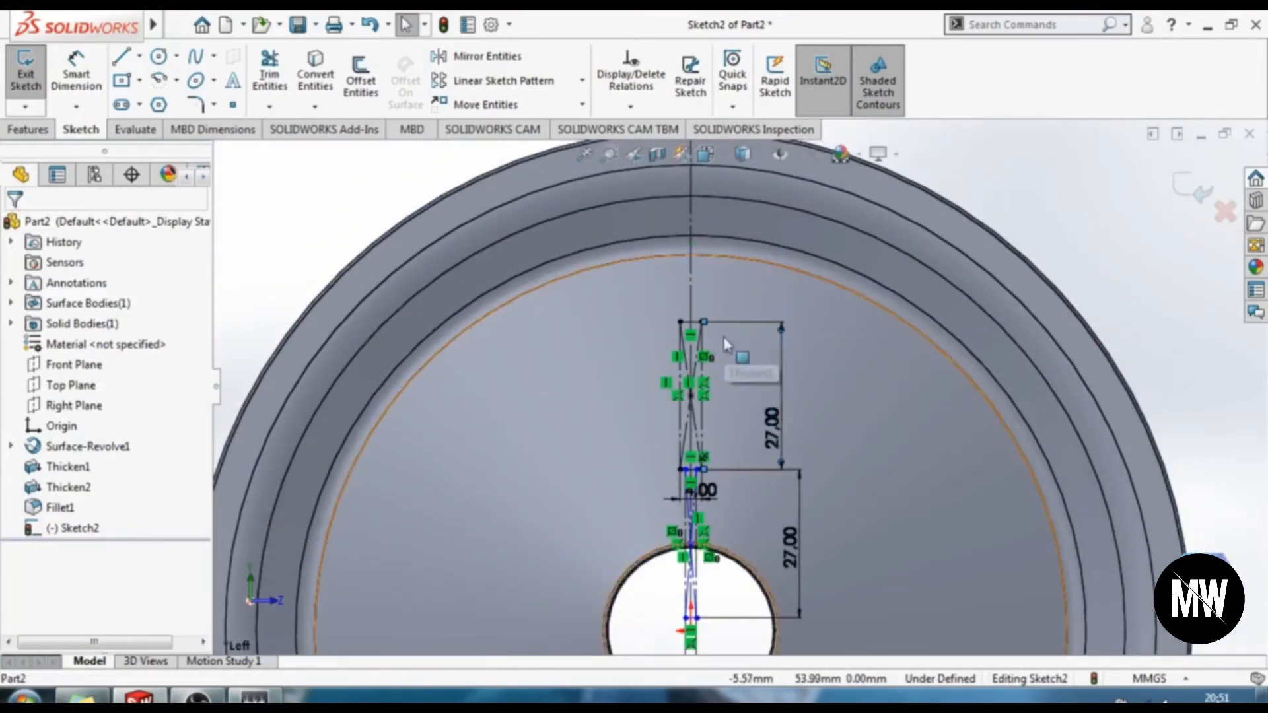
left_click(710, 316)
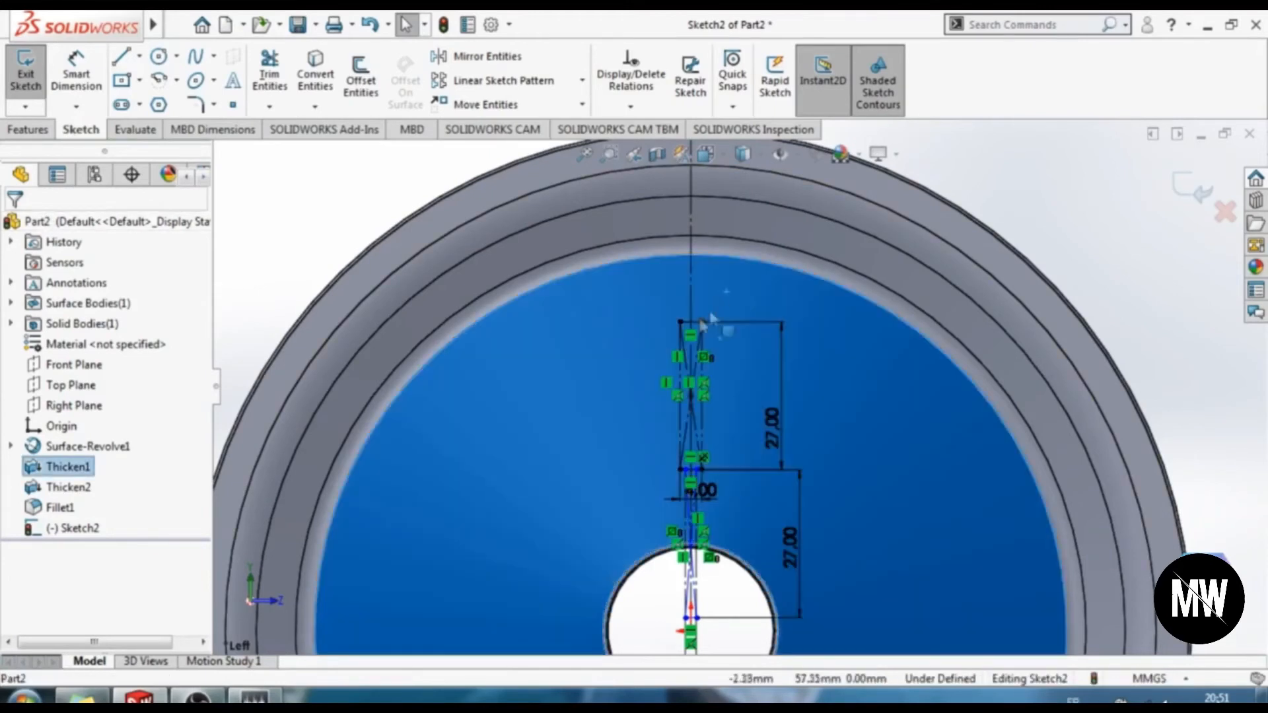
left_click(338, 189)
Draw a third center rectangle about 19 mm wide on the vertical construction line, above the 4 mm wide rectangle
scroll(710, 305, "down", 1)
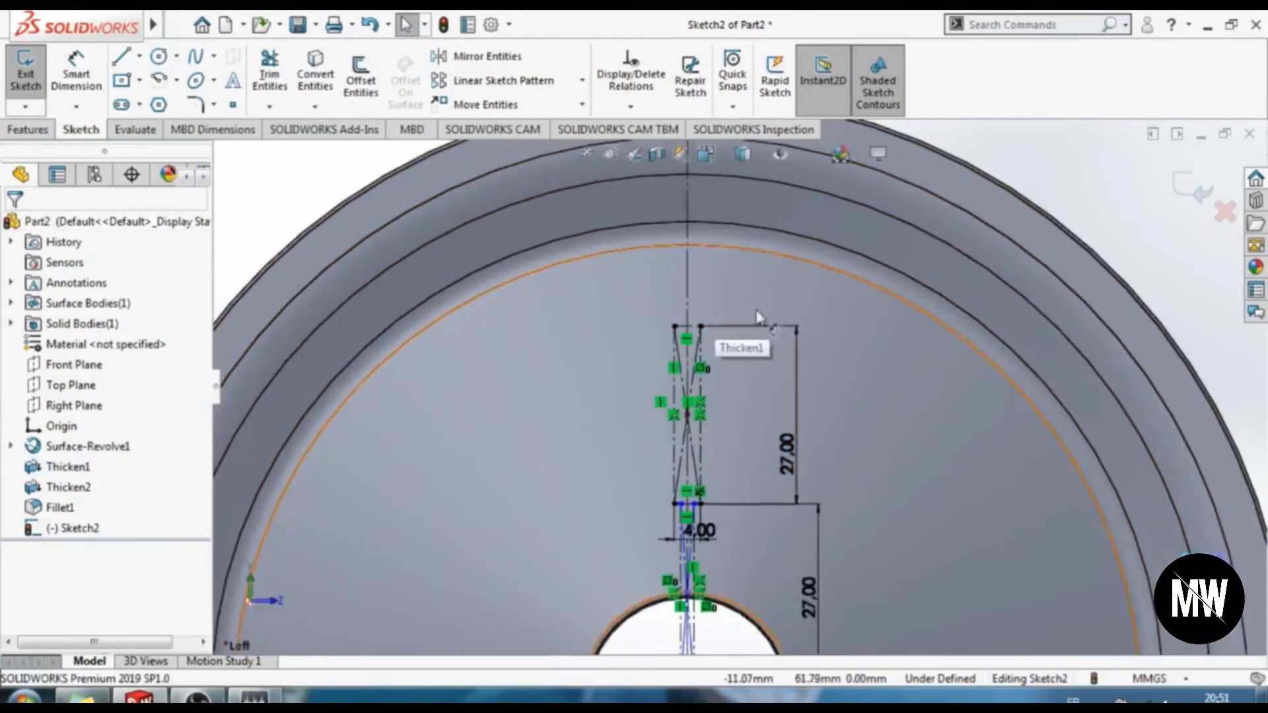
scroll(758, 316, "up", 2)
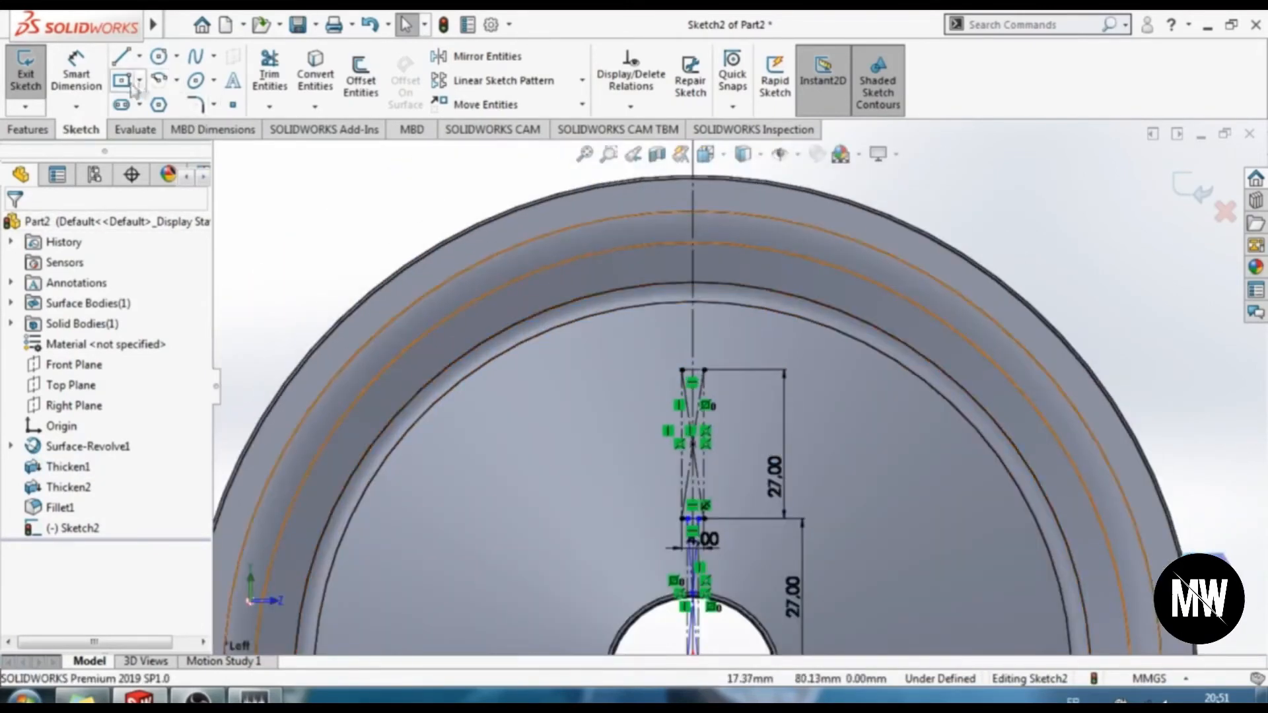
left_click(132, 86)
left_click(693, 311)
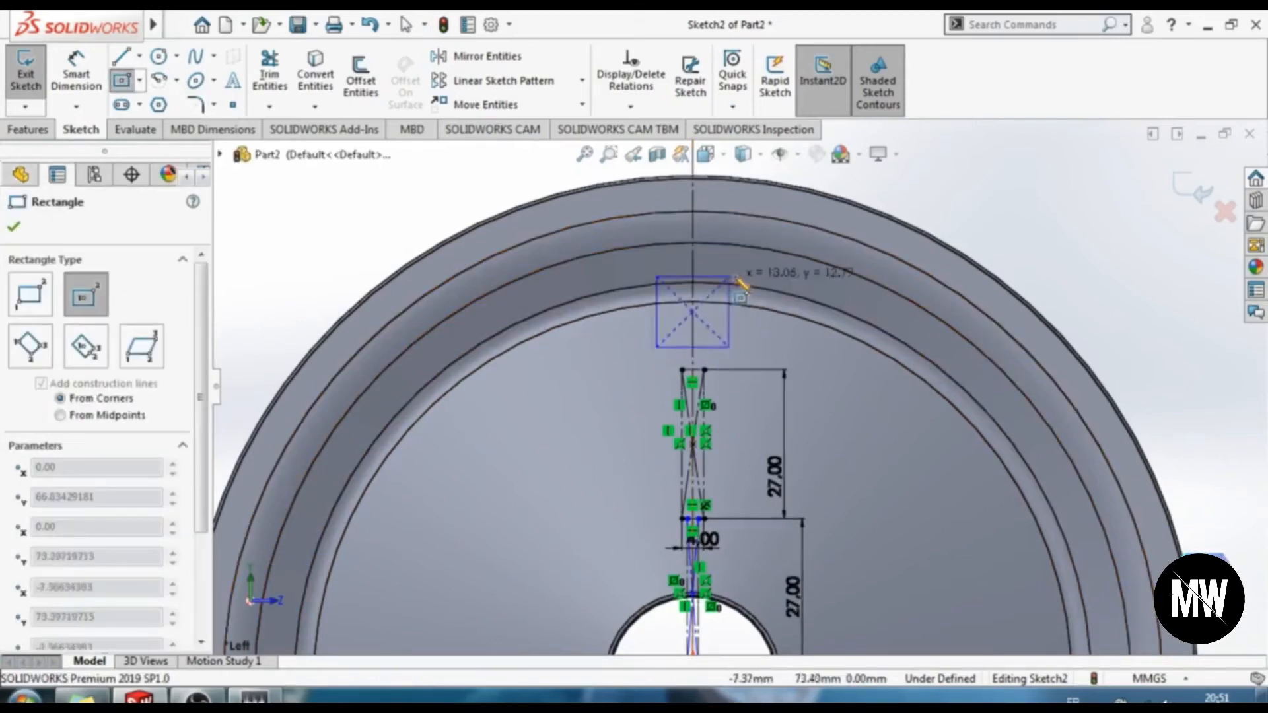
left_click(747, 270)
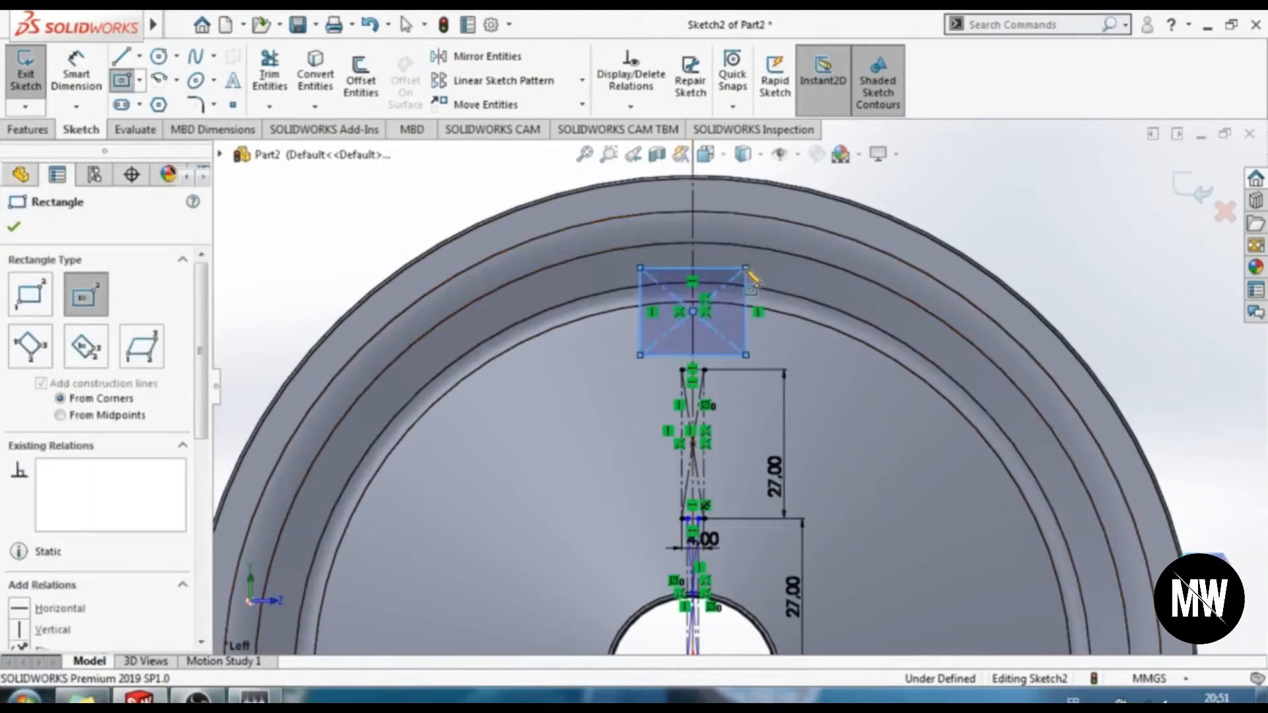
Dimension the third rectangle's width across its lower side as 12 mm
scroll(727, 347, "down", 3)
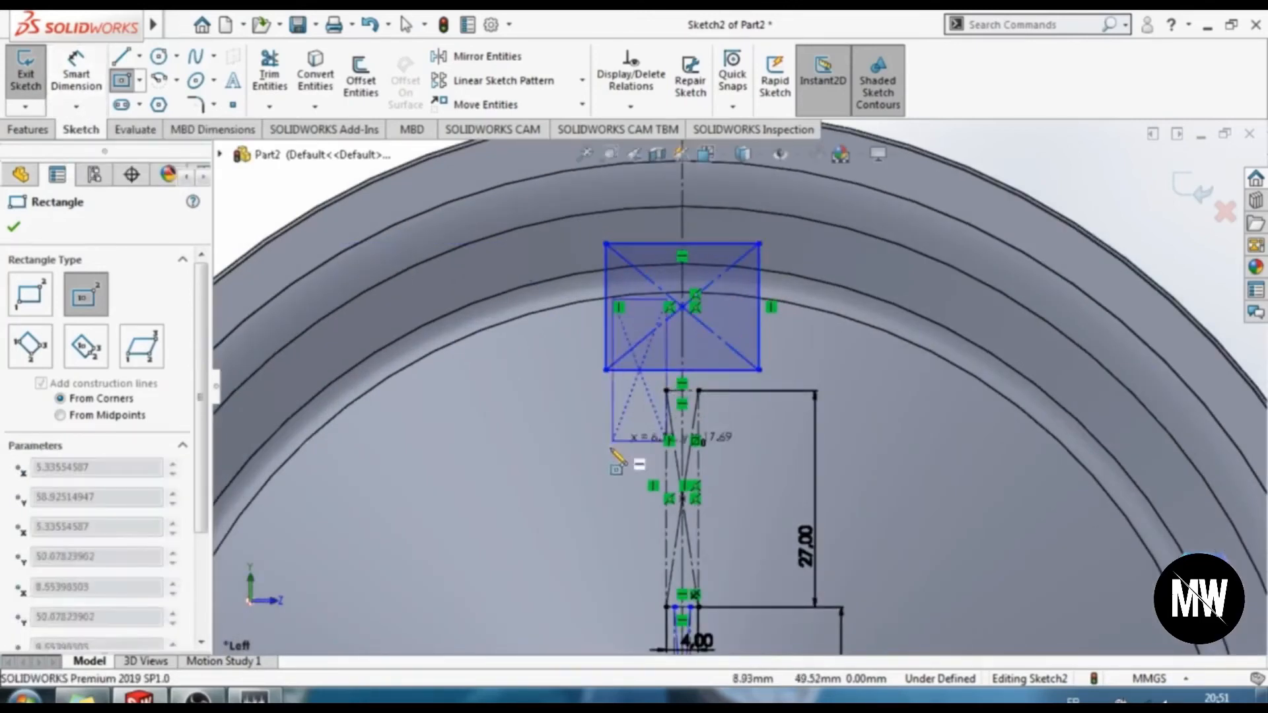
key("Escape")
left_click(76, 74)
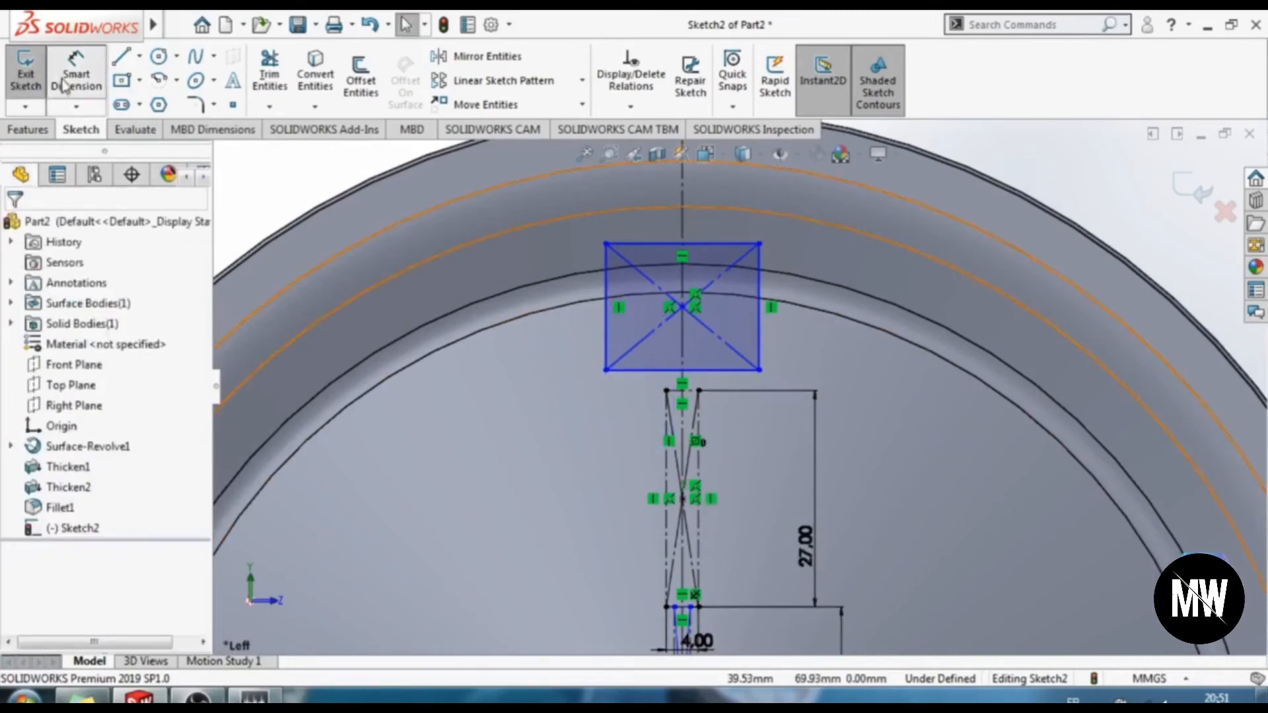
left_click(646, 370)
left_click(613, 425)
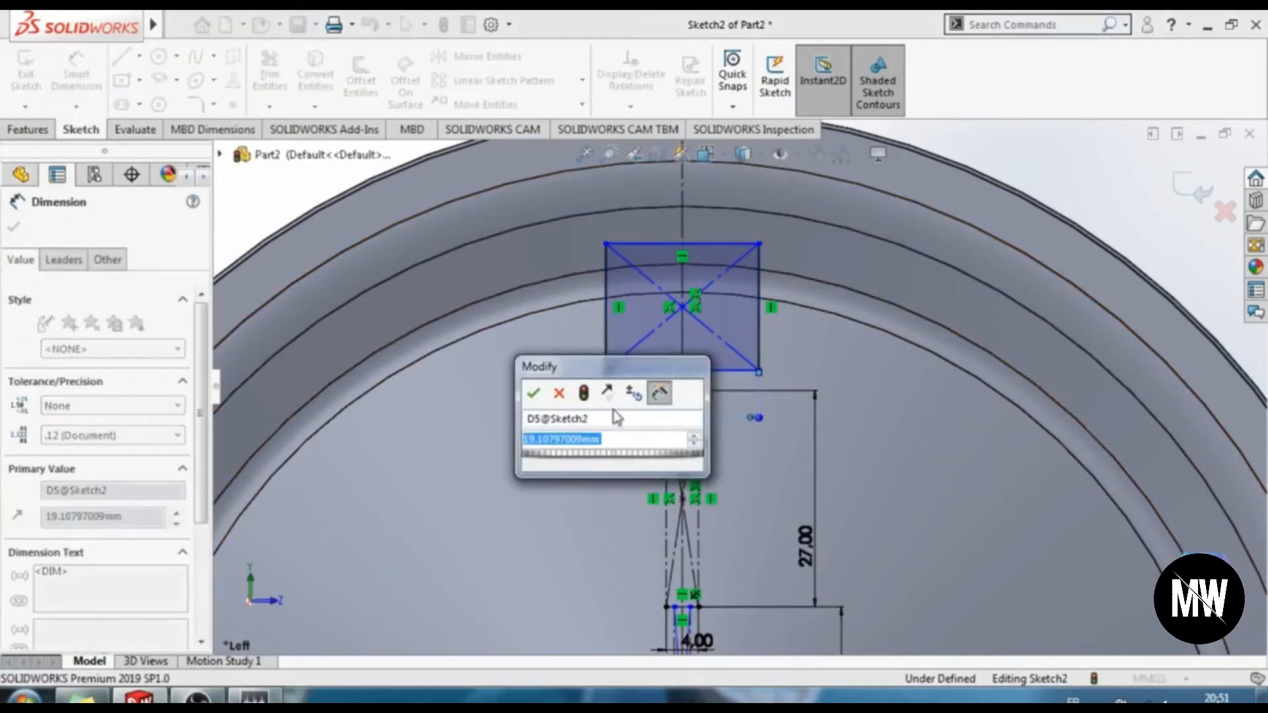
type("12")
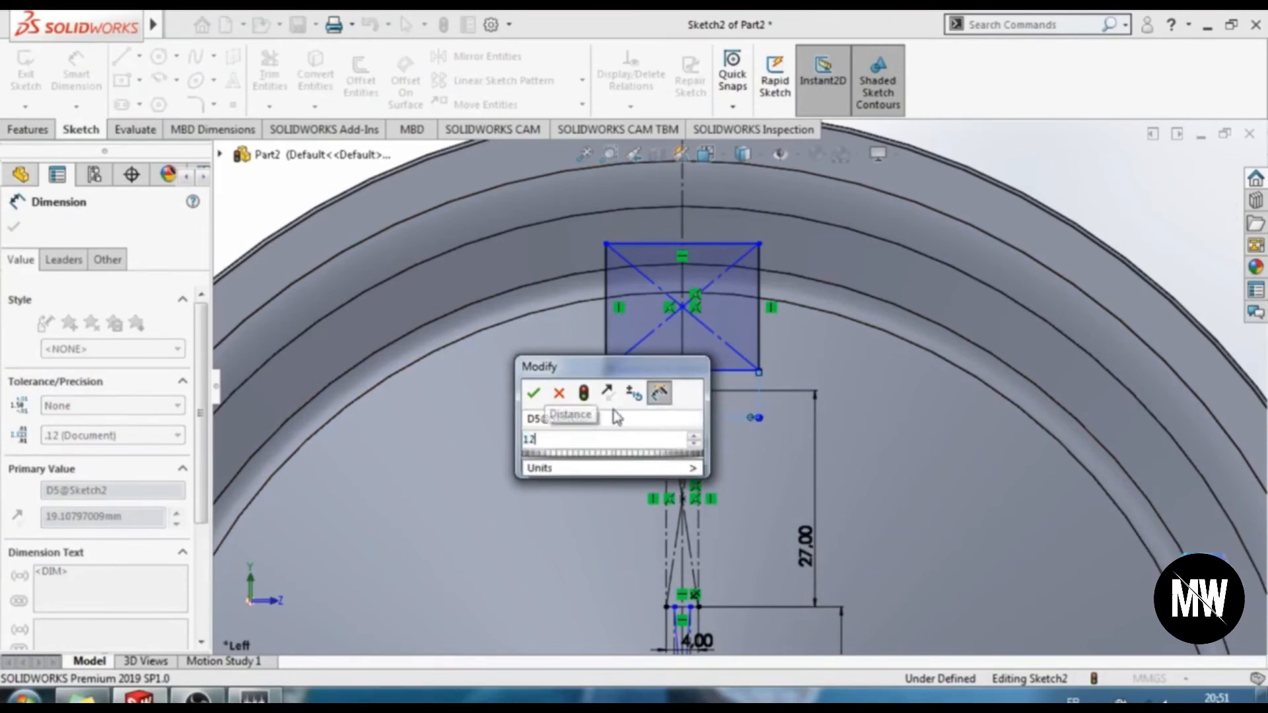
key("Return")
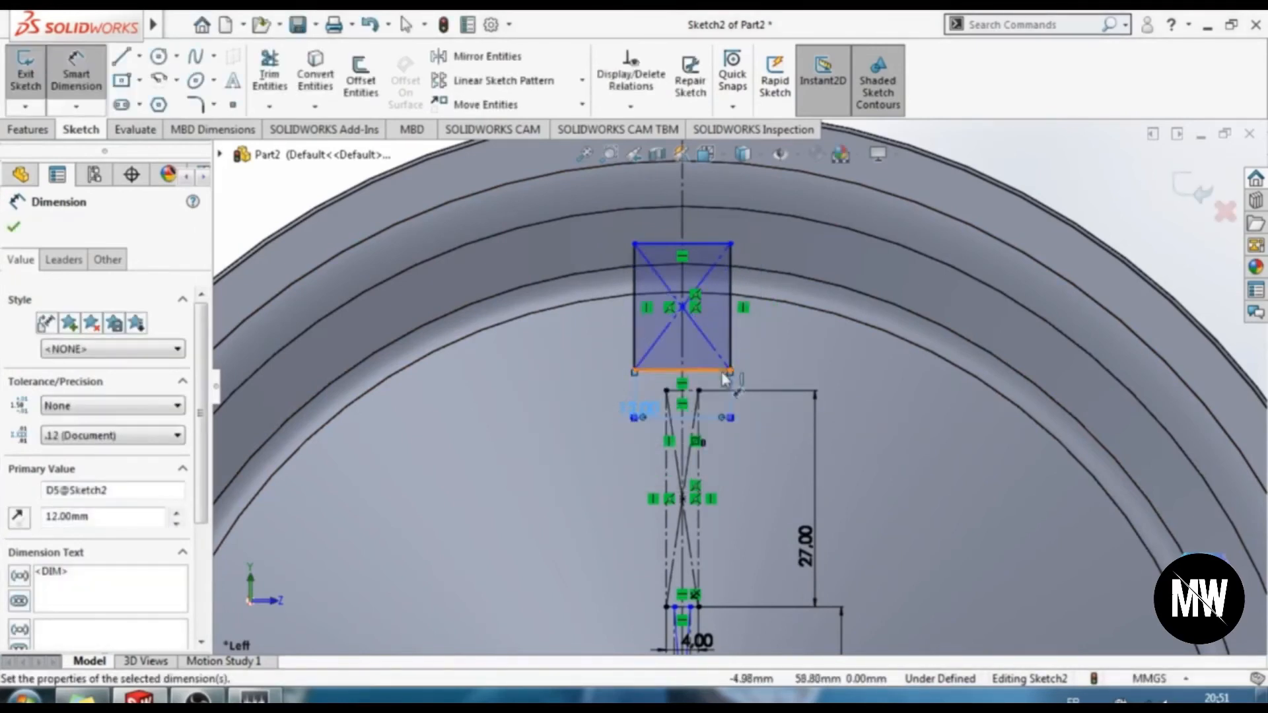
key("Escape")
Dimension the vertical gap between the 4 mm wide rectangle's upper corner and the 12 mm wide rectangle's lower corner as 6 mm
scroll(740, 381, "down", 1)
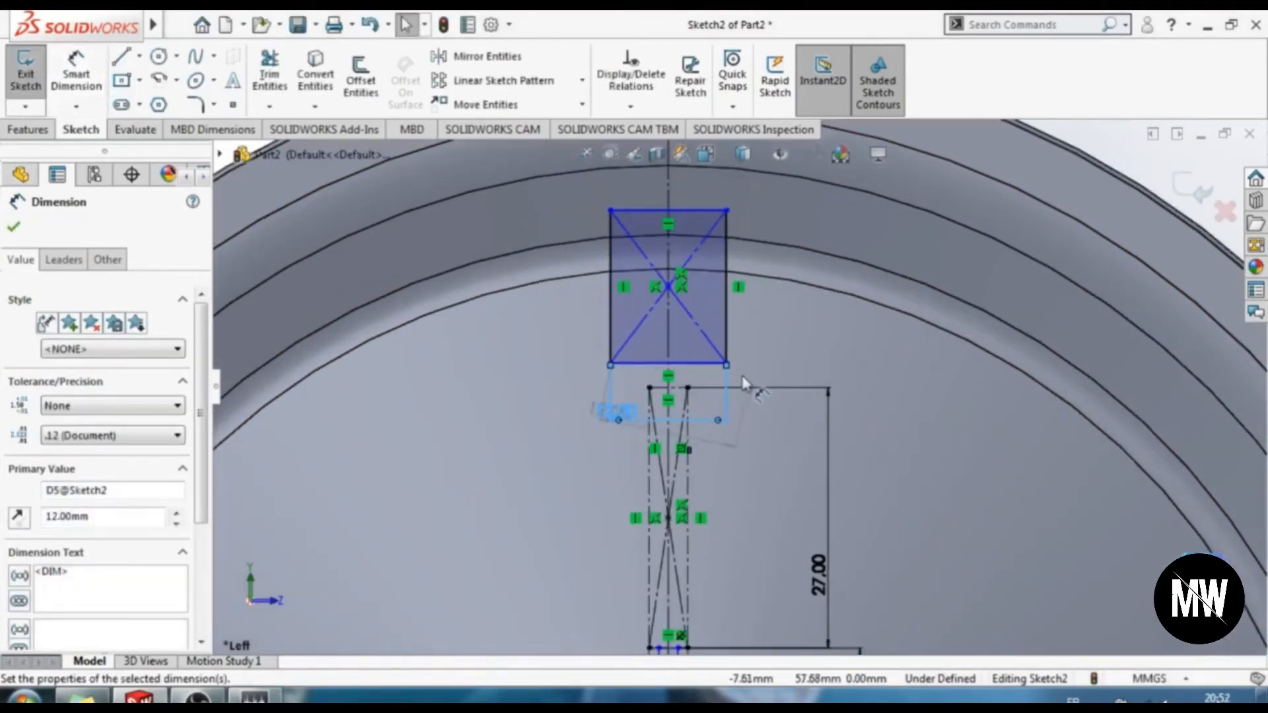
scroll(742, 369, "down", 2)
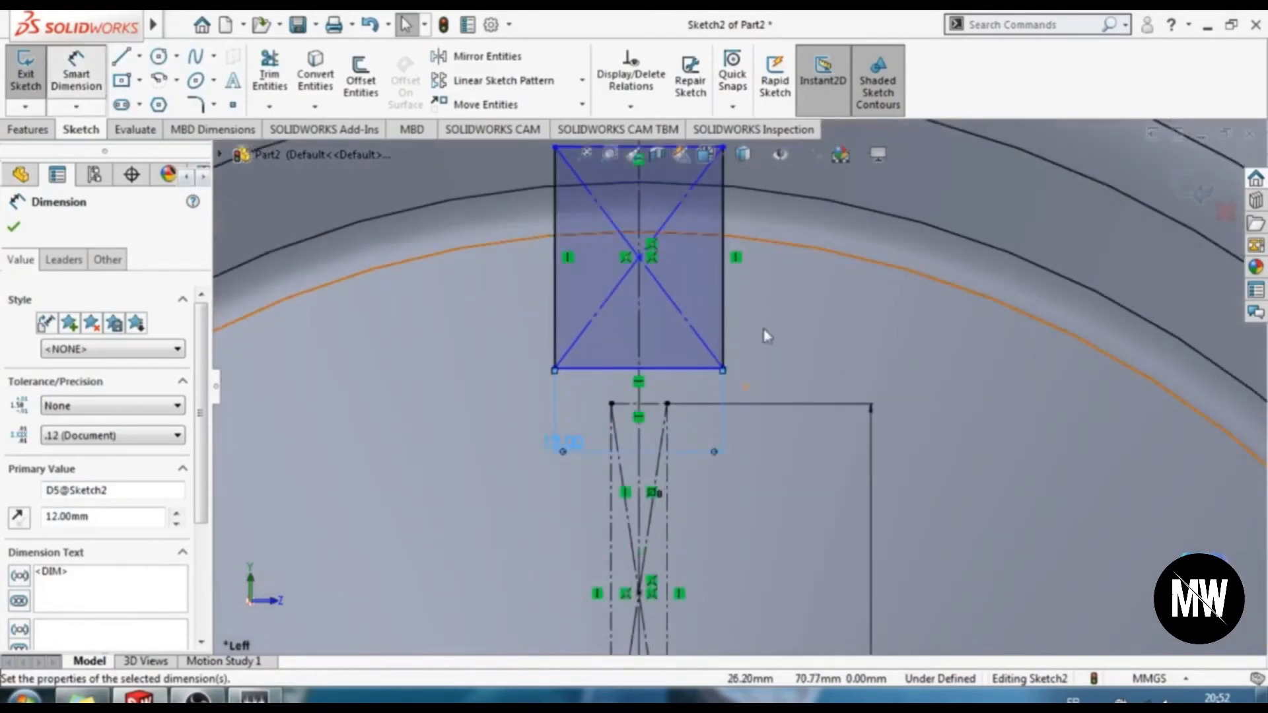
left_click(667, 403)
left_click(724, 369)
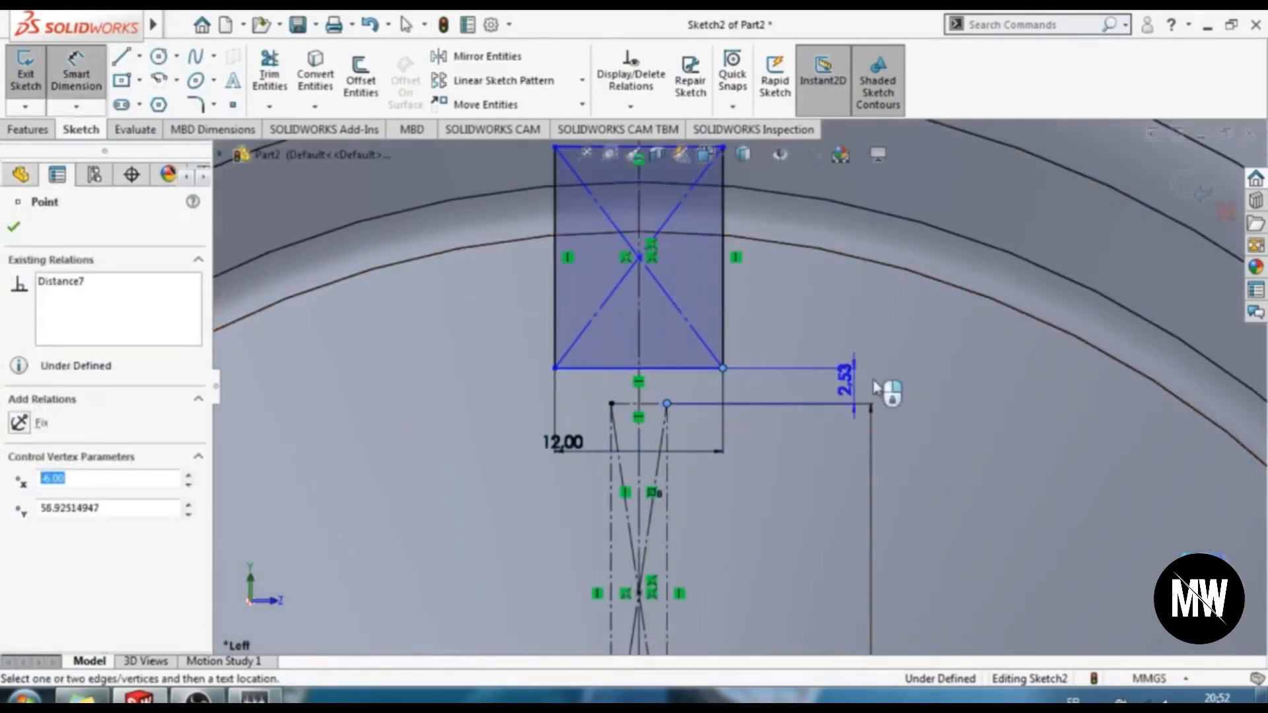
left_click(924, 391)
type("6")
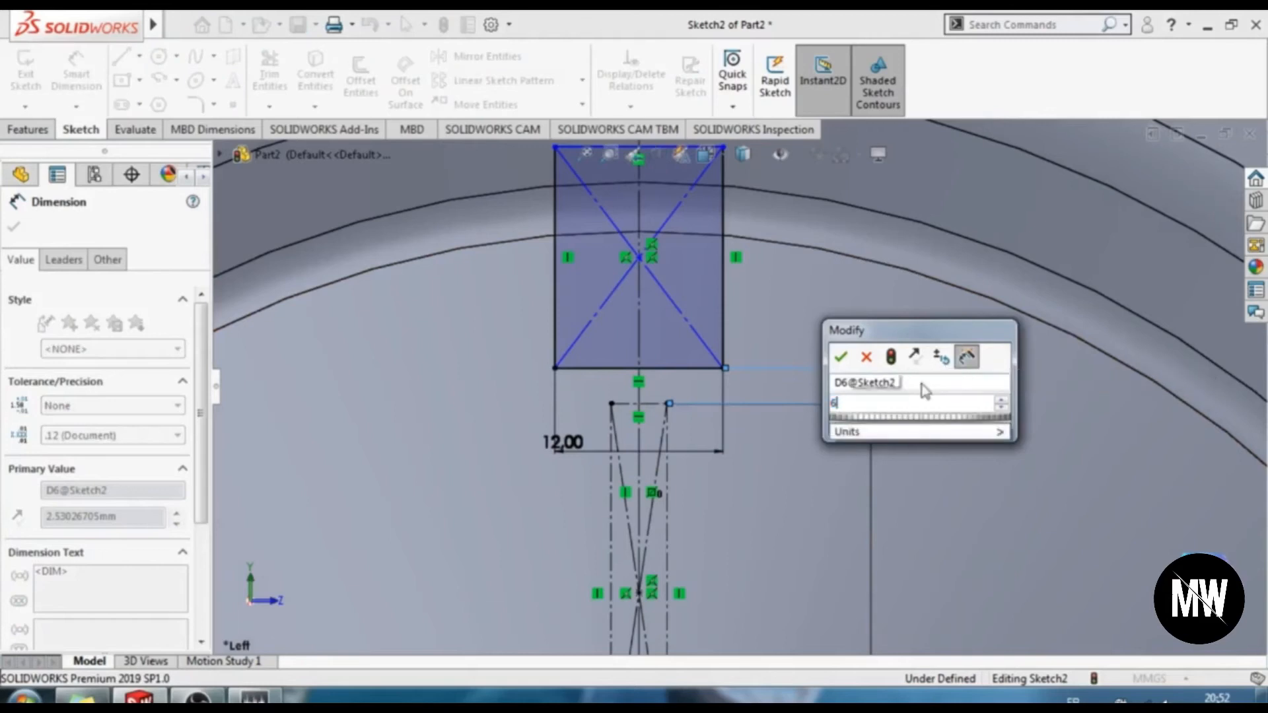
key("Return")
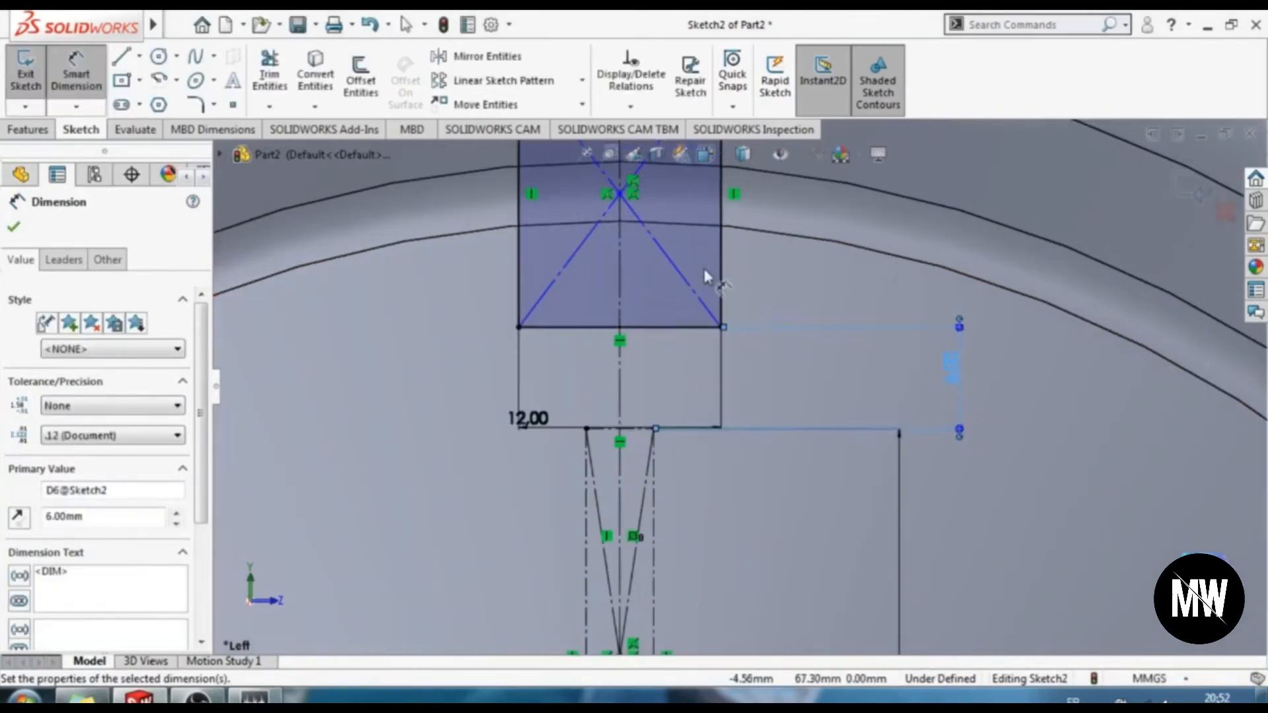
scroll(710, 280, "up", 3)
Convert the four sides of the 12 mm wide rectangle to construction geometry
left_click(58, 86)
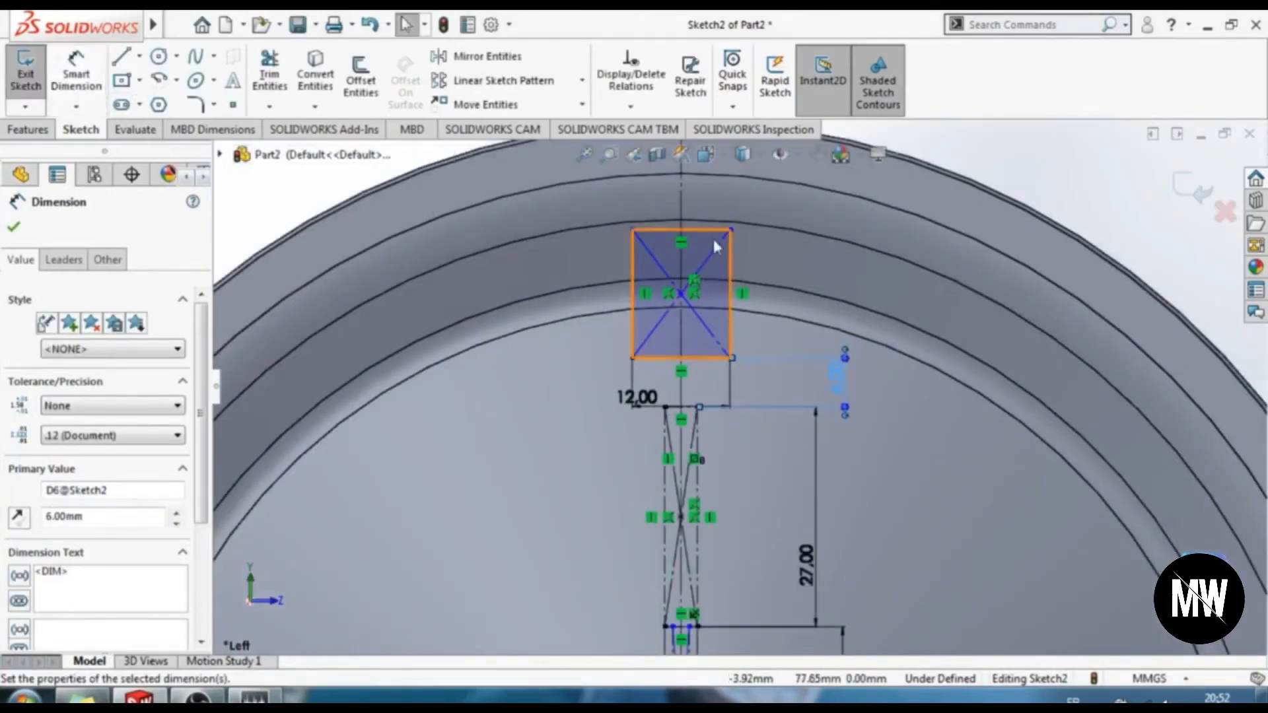
left_click(712, 229, "ctrl")
left_click(731, 266, "ctrl")
left_click(701, 358, "ctrl")
left_click(631, 318, "ctrl")
left_click(99, 390)
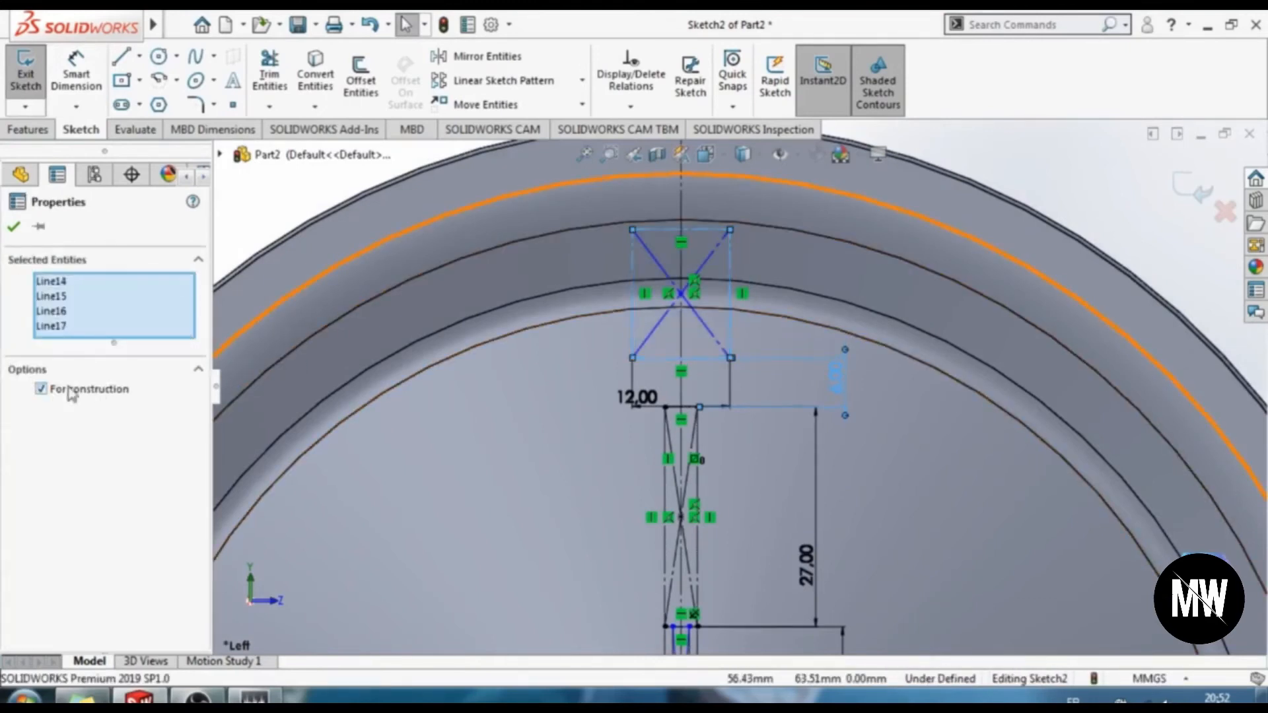
left_click(14, 228)
Draw a slanted centerline from the 12 mm wide rectangle's lower-left corner to the 4 mm wide rectangle's upper-left corner
scroll(721, 342, "down", 2)
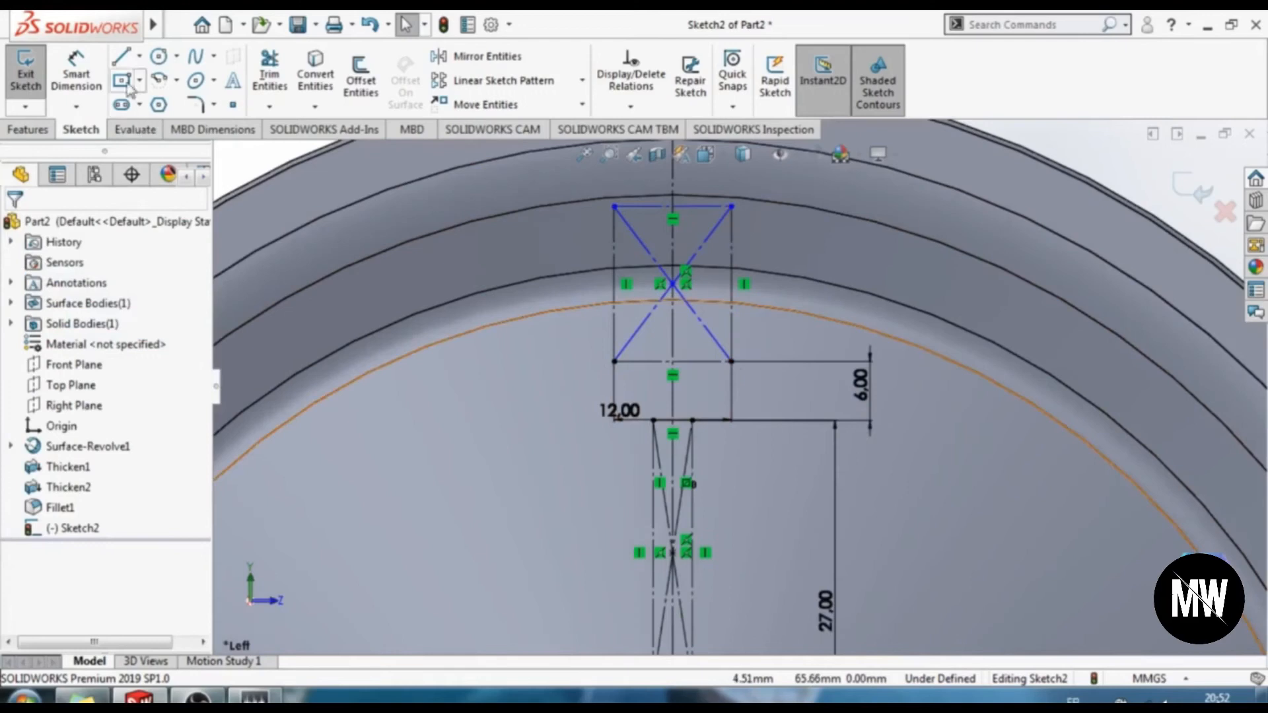
left_click(138, 58)
left_click(165, 103)
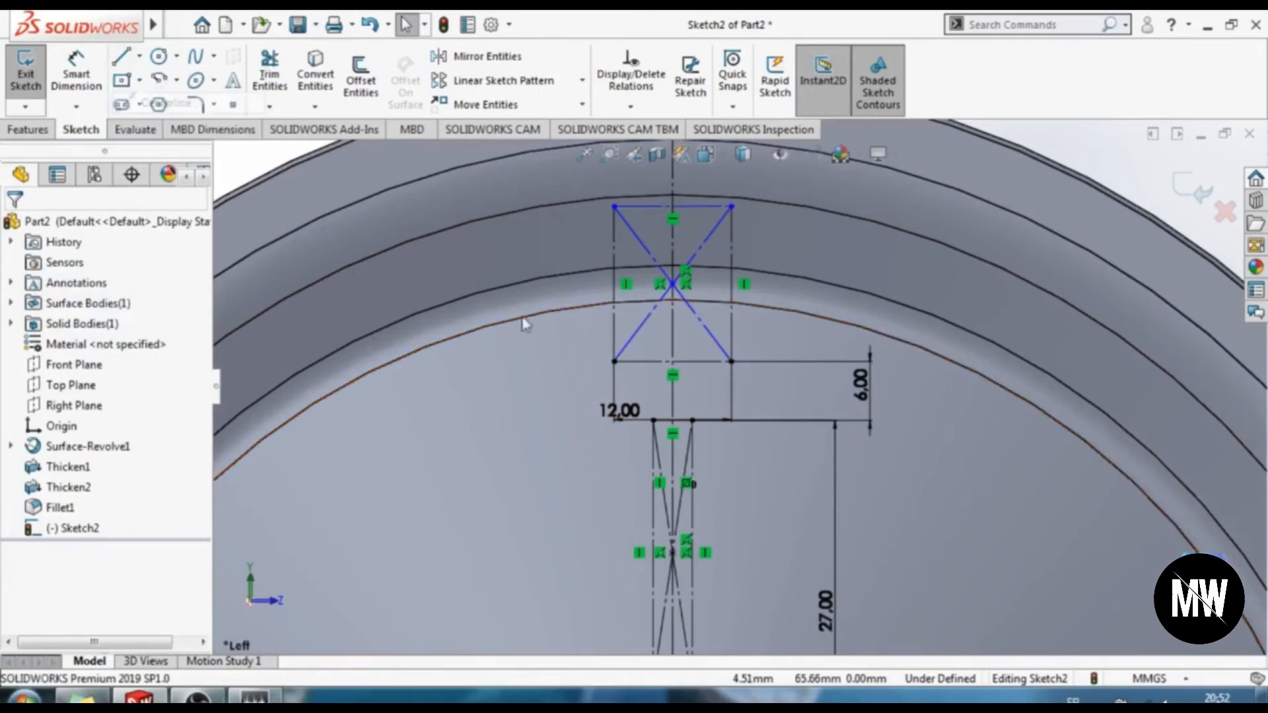
left_click(614, 362)
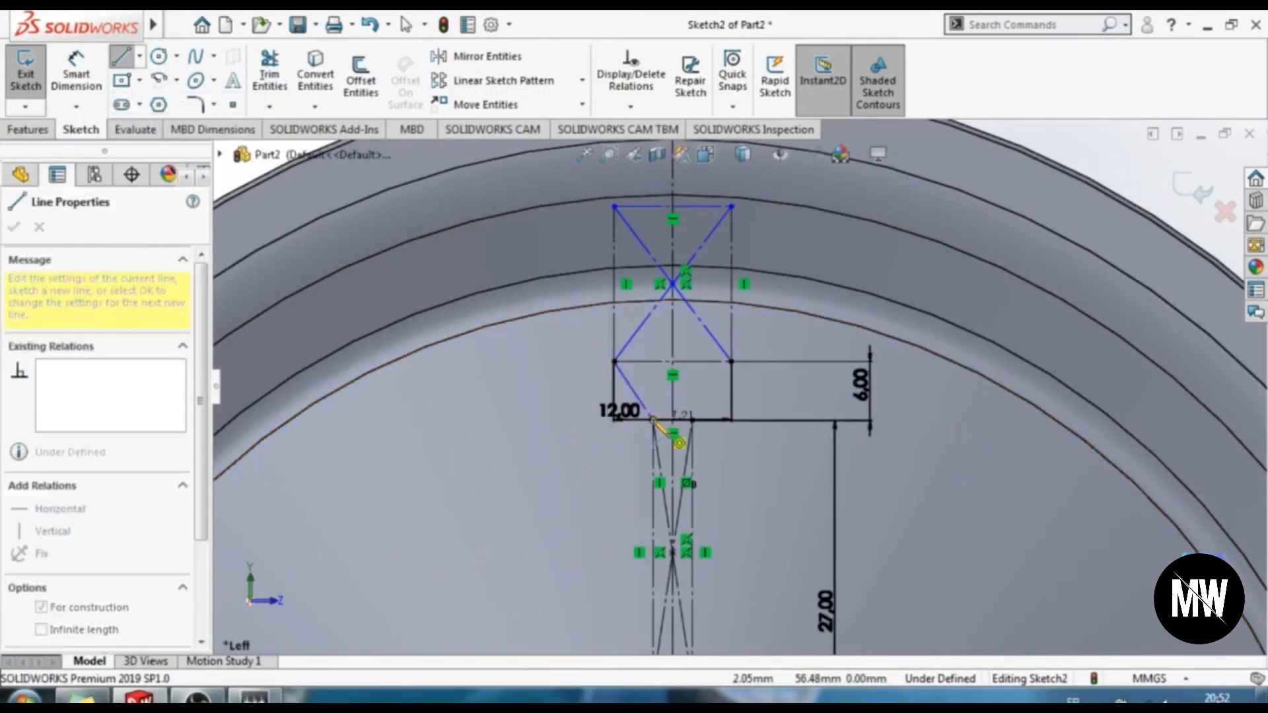
left_click(653, 420)
key("Escape")
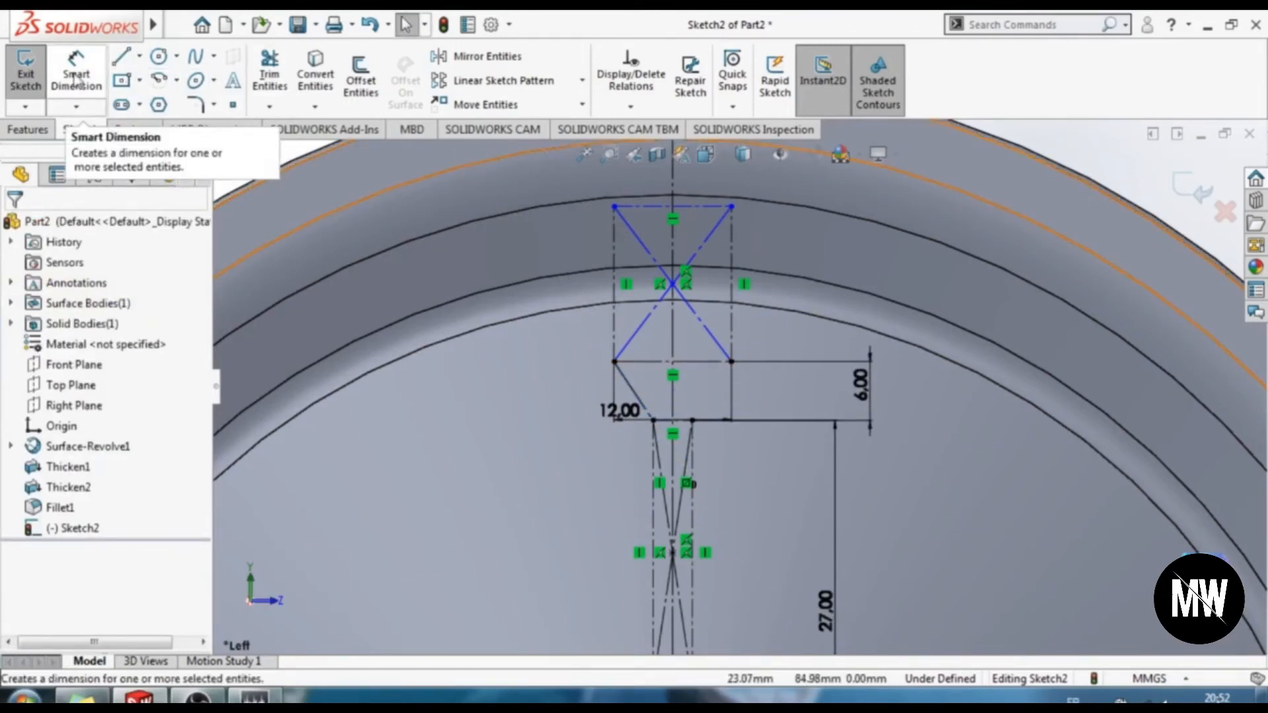
Draw a matching slanted centerline between the lower-right corner of the 12 mm wide rectangle and the upper-right corner of the 4 mm wide one
left_click(614, 310)
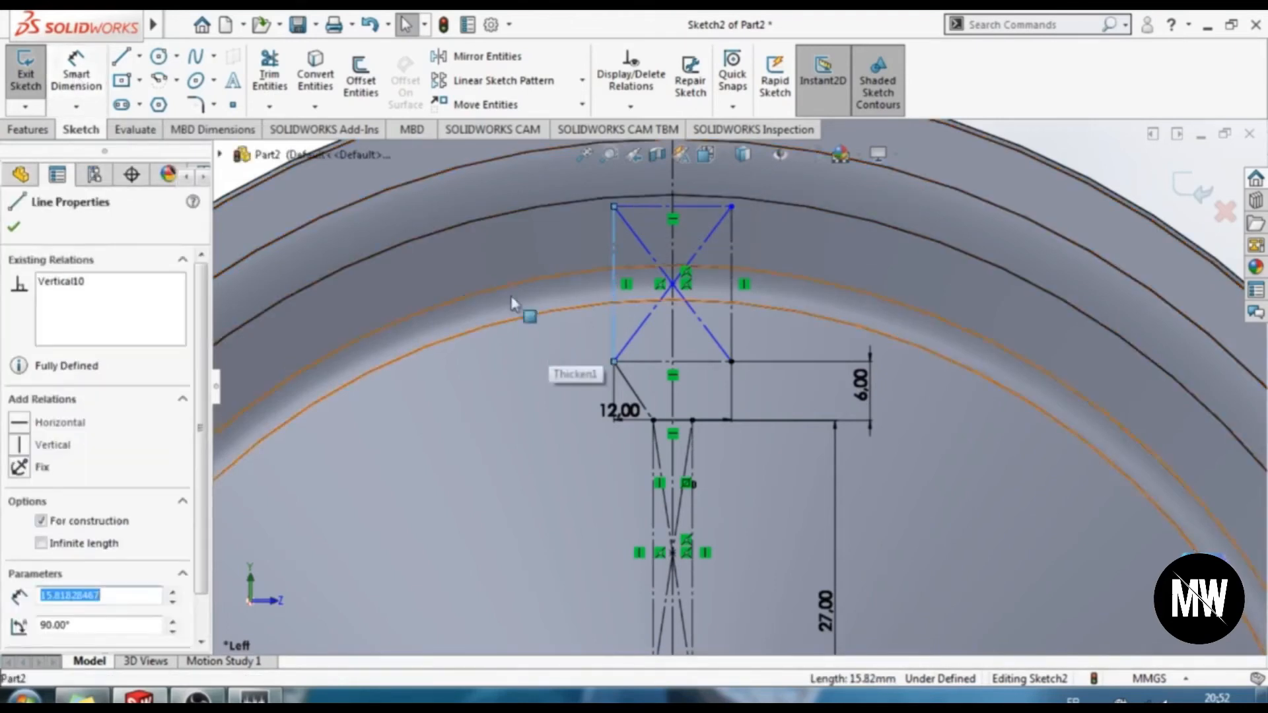
left_click(139, 56)
left_click(169, 102)
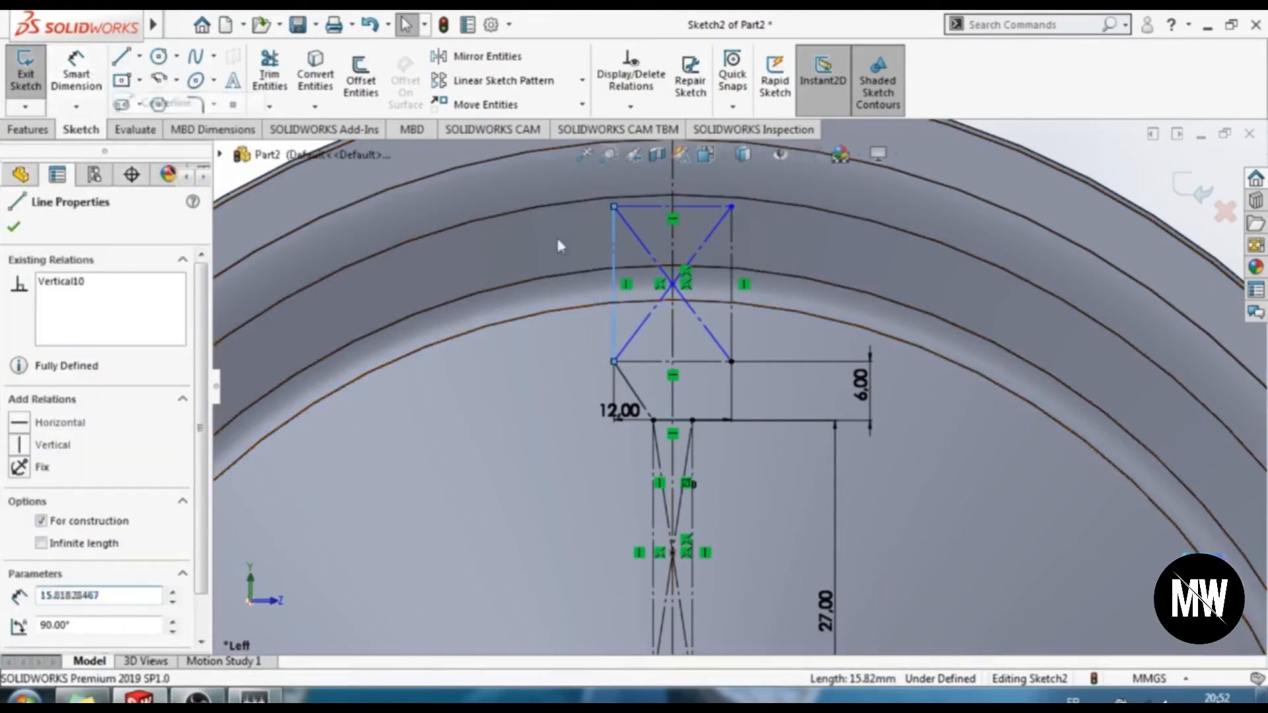
left_click(731, 361)
left_click(692, 420)
key("Escape")
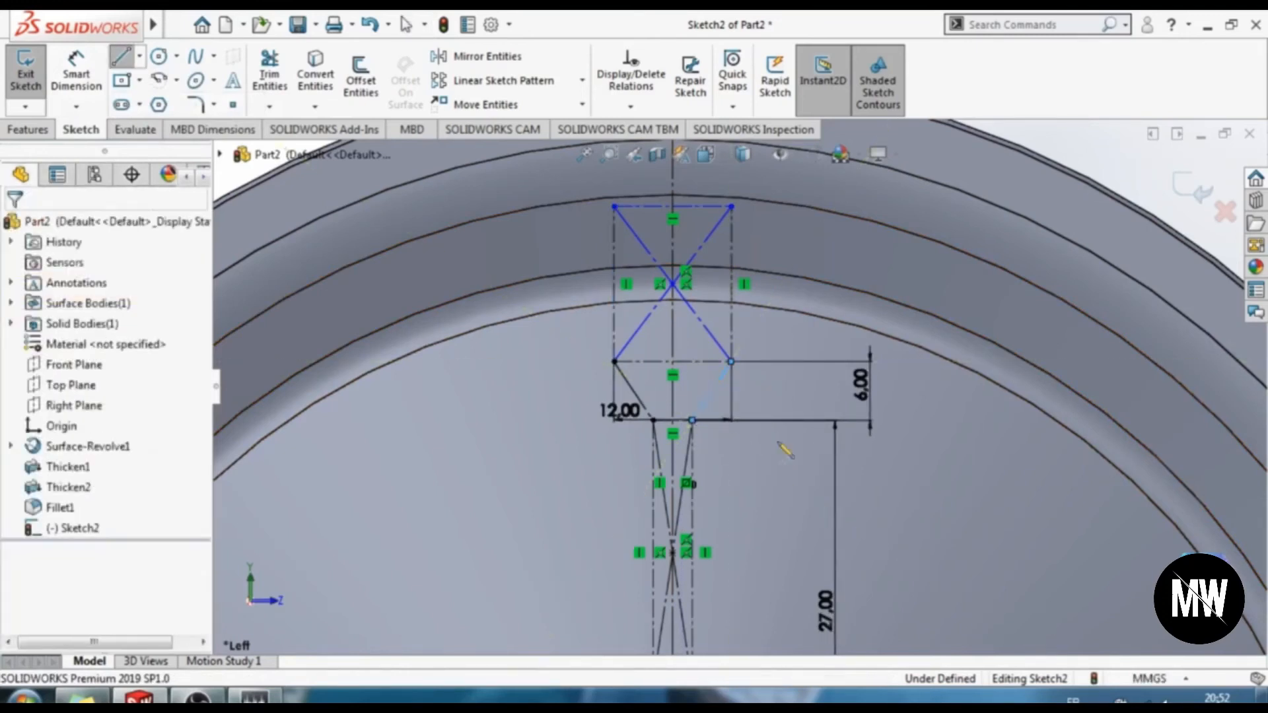
Dimension the height of the 12 mm wide rectangle along its left side as 10 mm
left_click(69, 62)
left_click(615, 271)
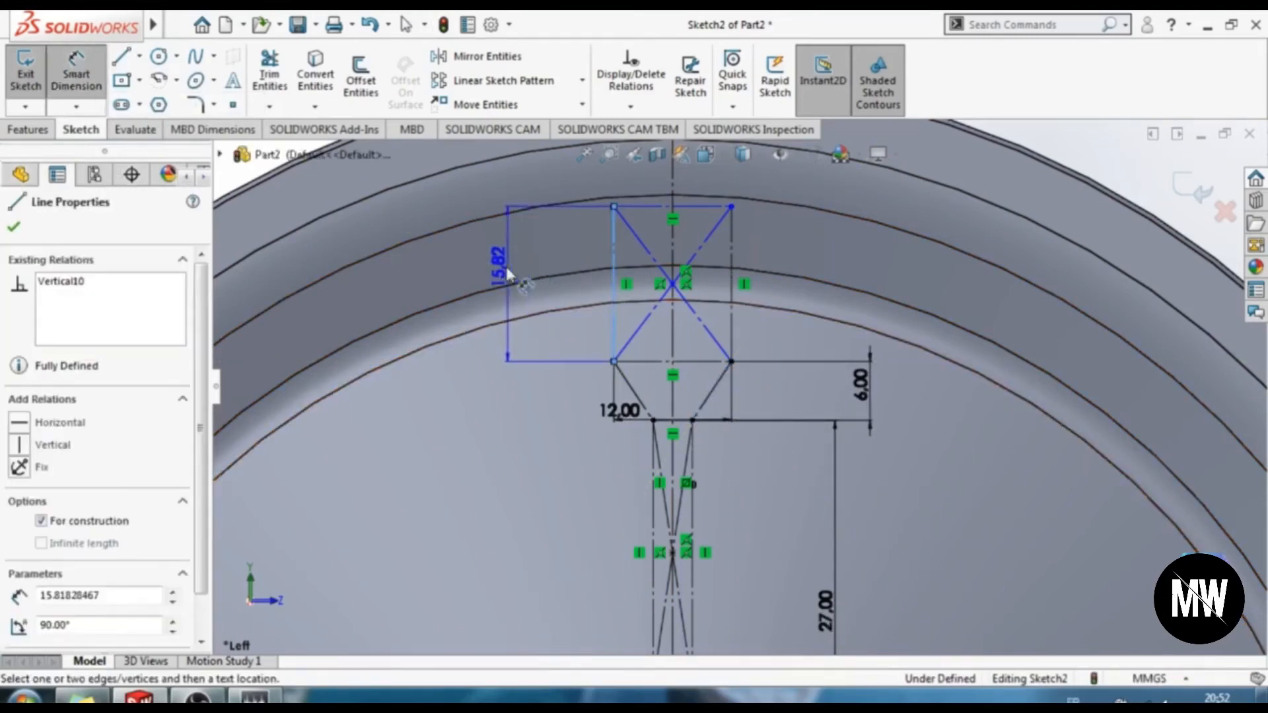
left_click(524, 300)
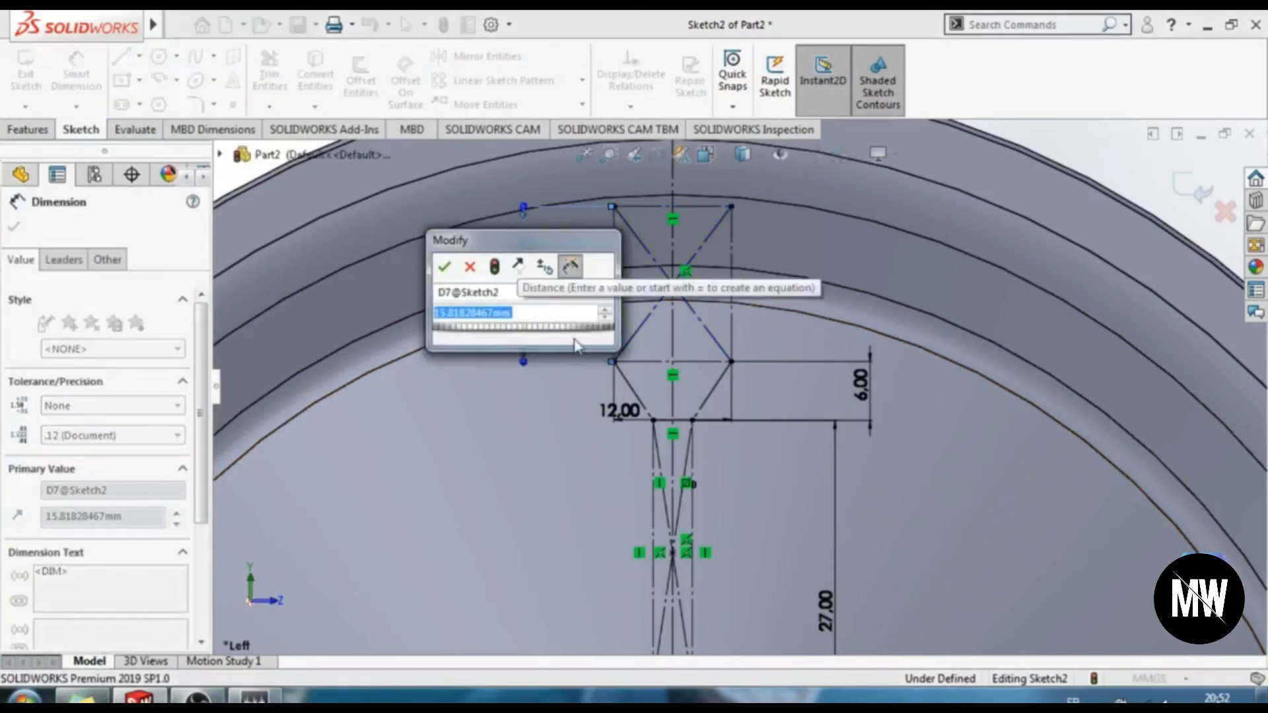
type("10")
key("Return")
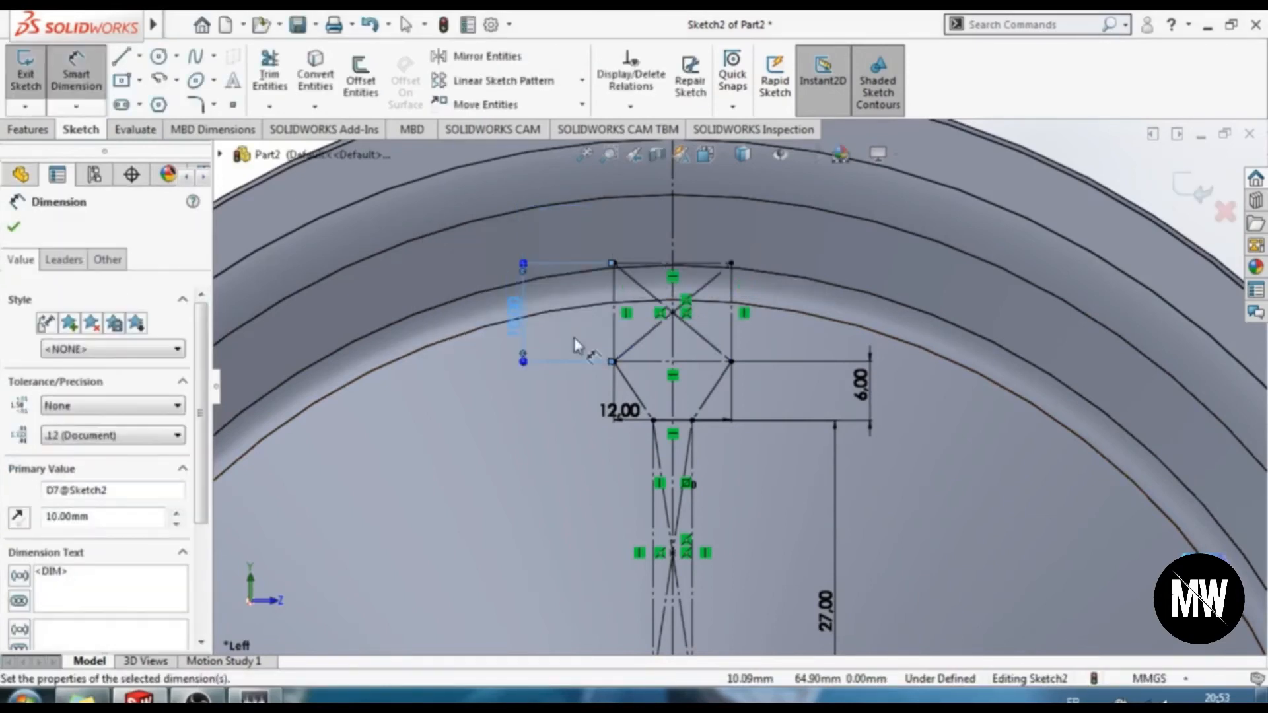
Try a height of 12 mm for the 12 mm wide rectangle and settle on 11 mm
key("Escape")
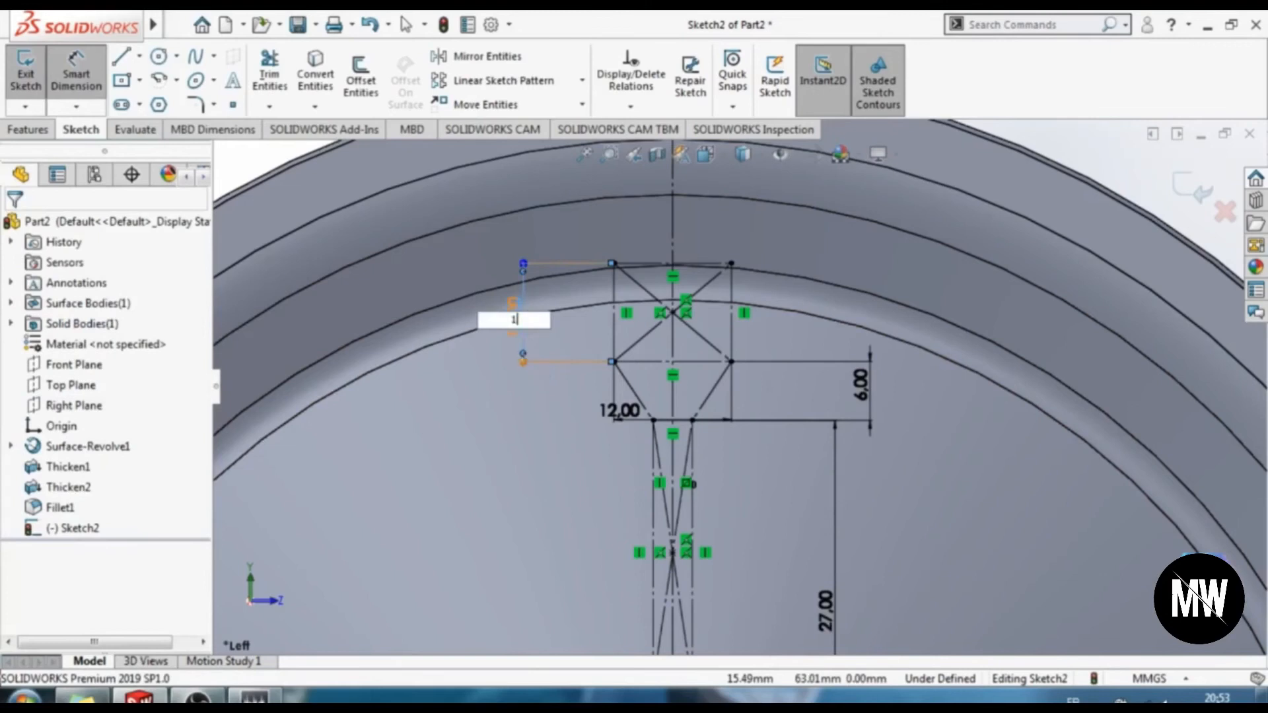
key("Return")
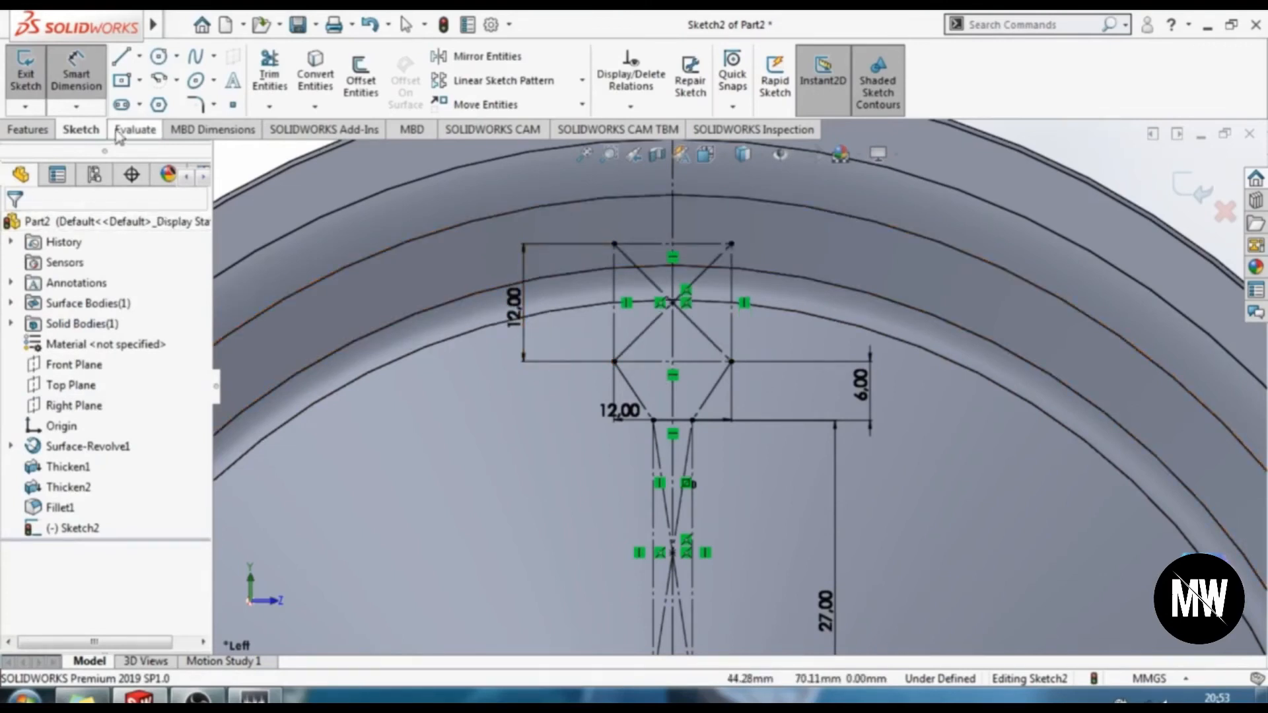
left_click(514, 317)
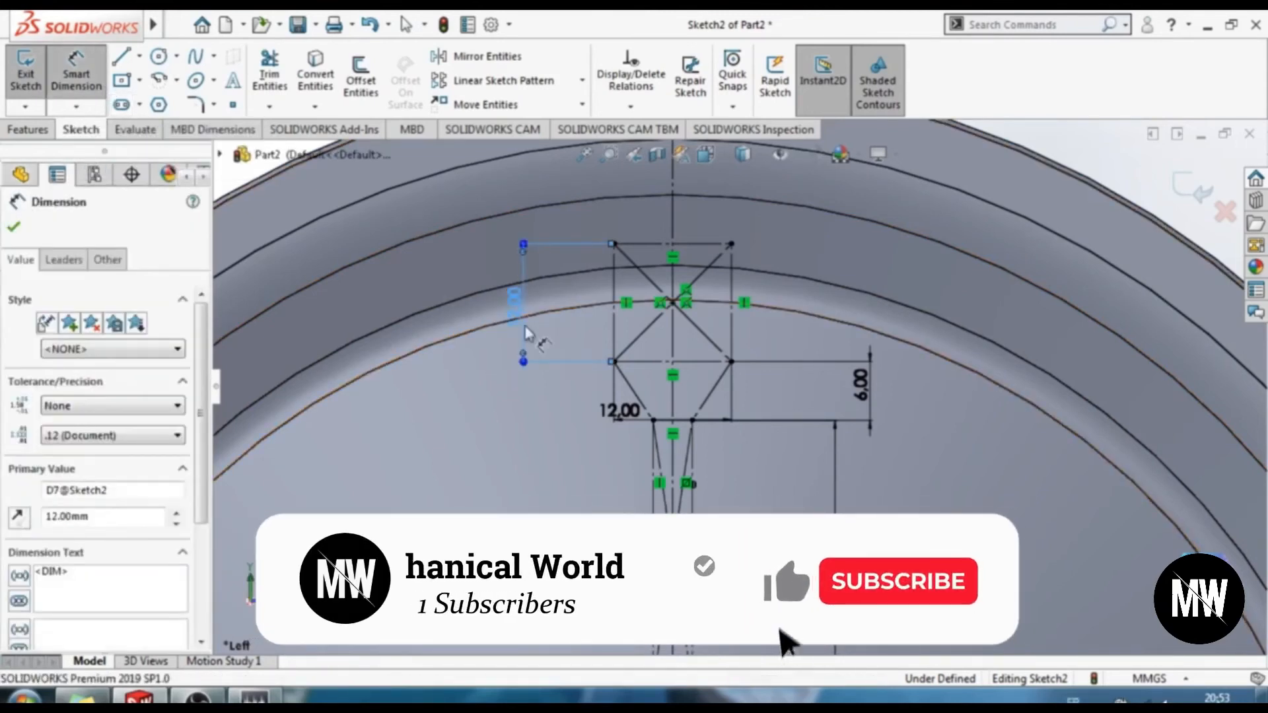
left_click(522, 324)
type("11")
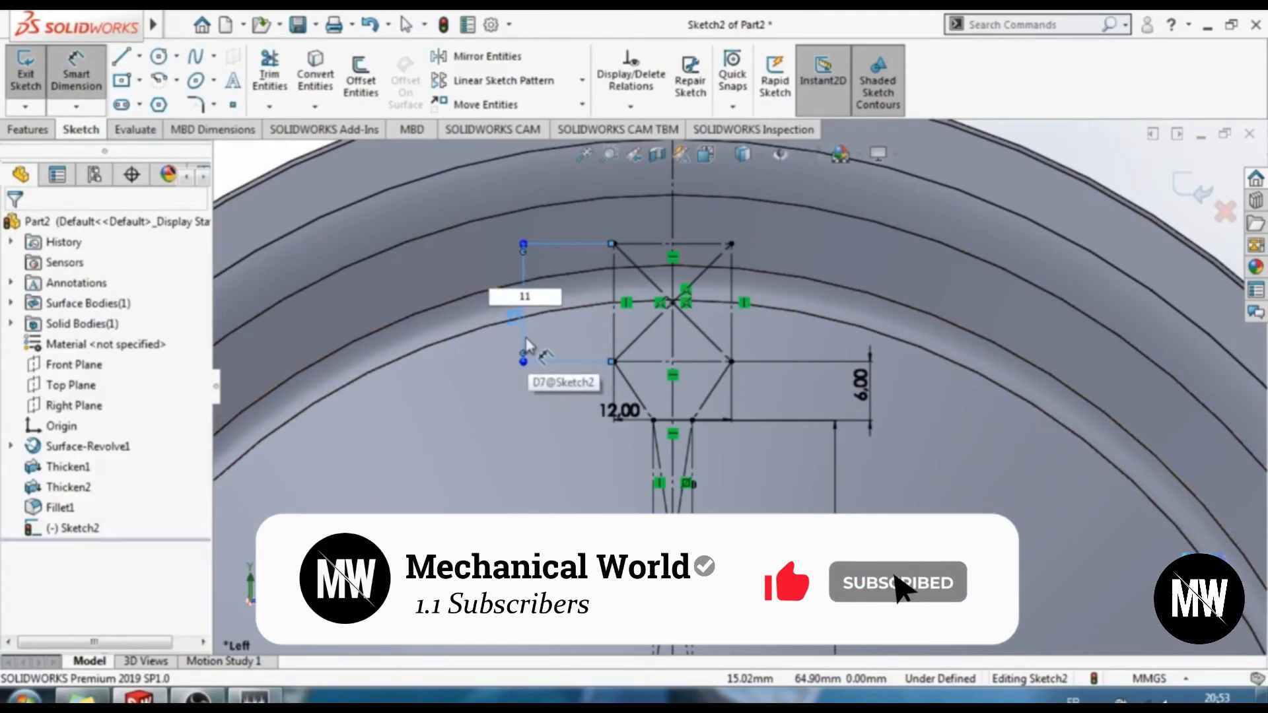
key("Return")
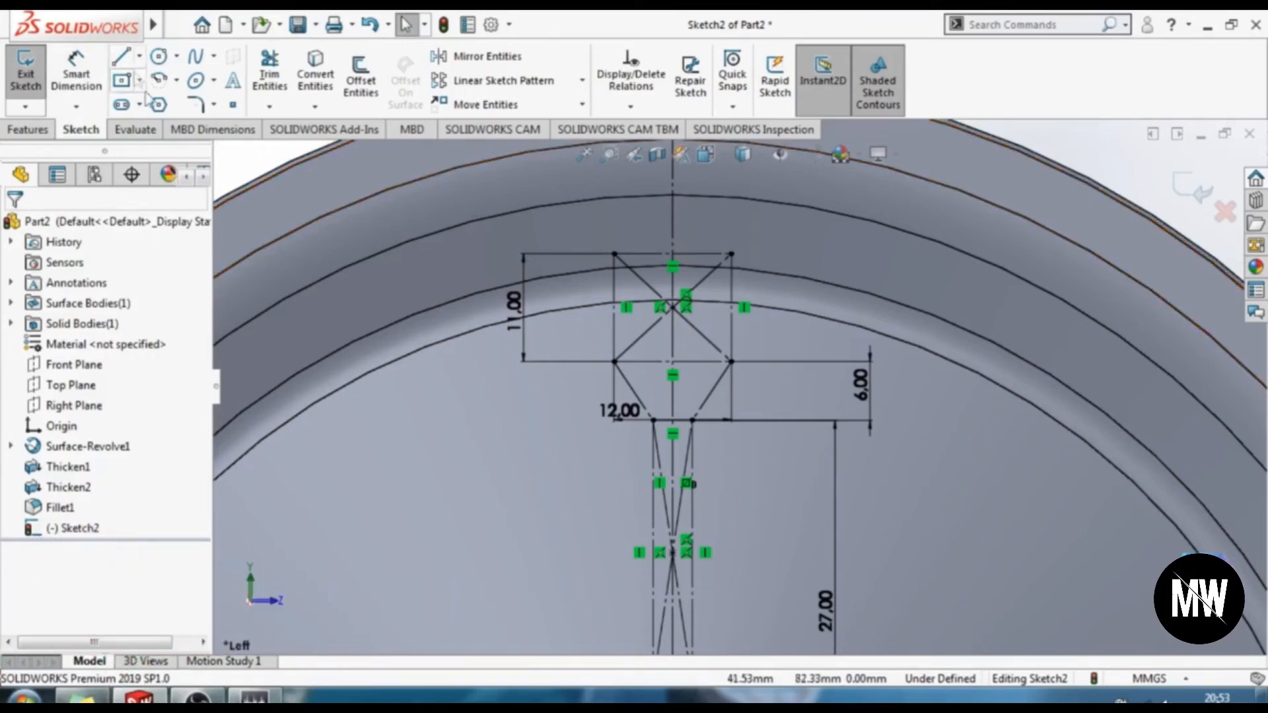
Trace solid lines along the 12 mm wide rectangle's upper edge and left side and down the left slanted centerline
key("l")
left_click(731, 253)
left_click(615, 253)
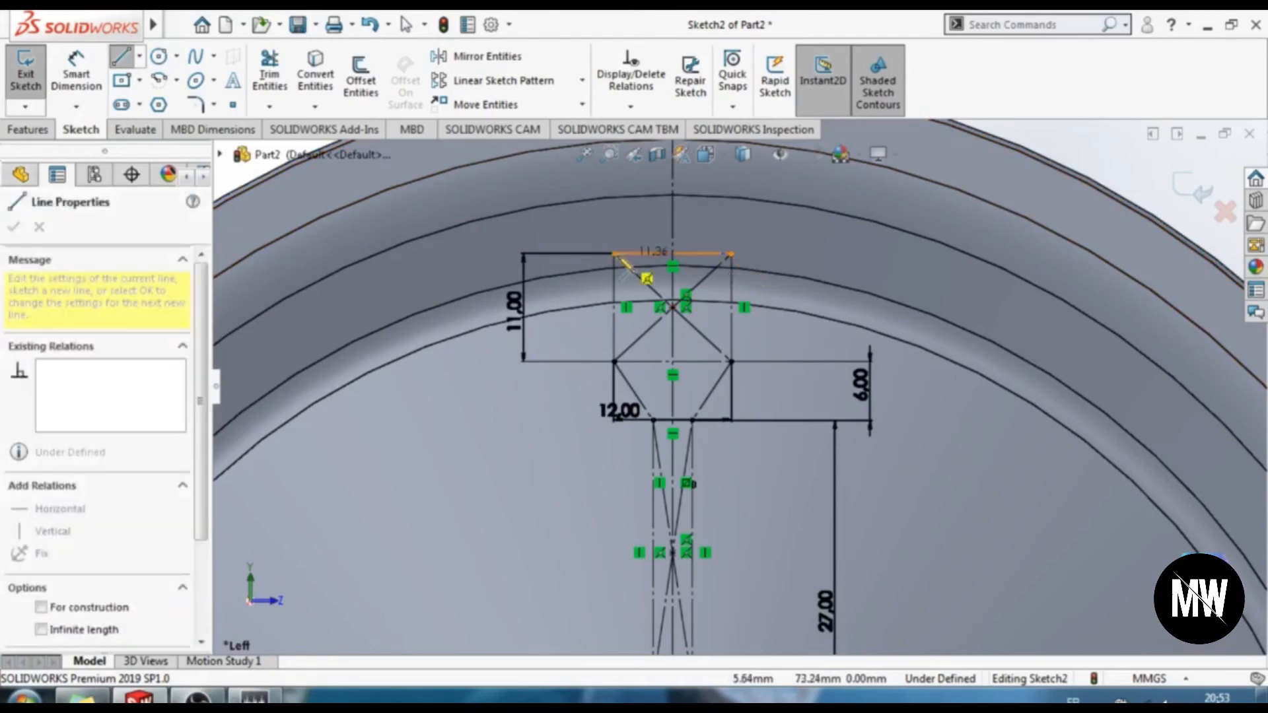
left_click(614, 361)
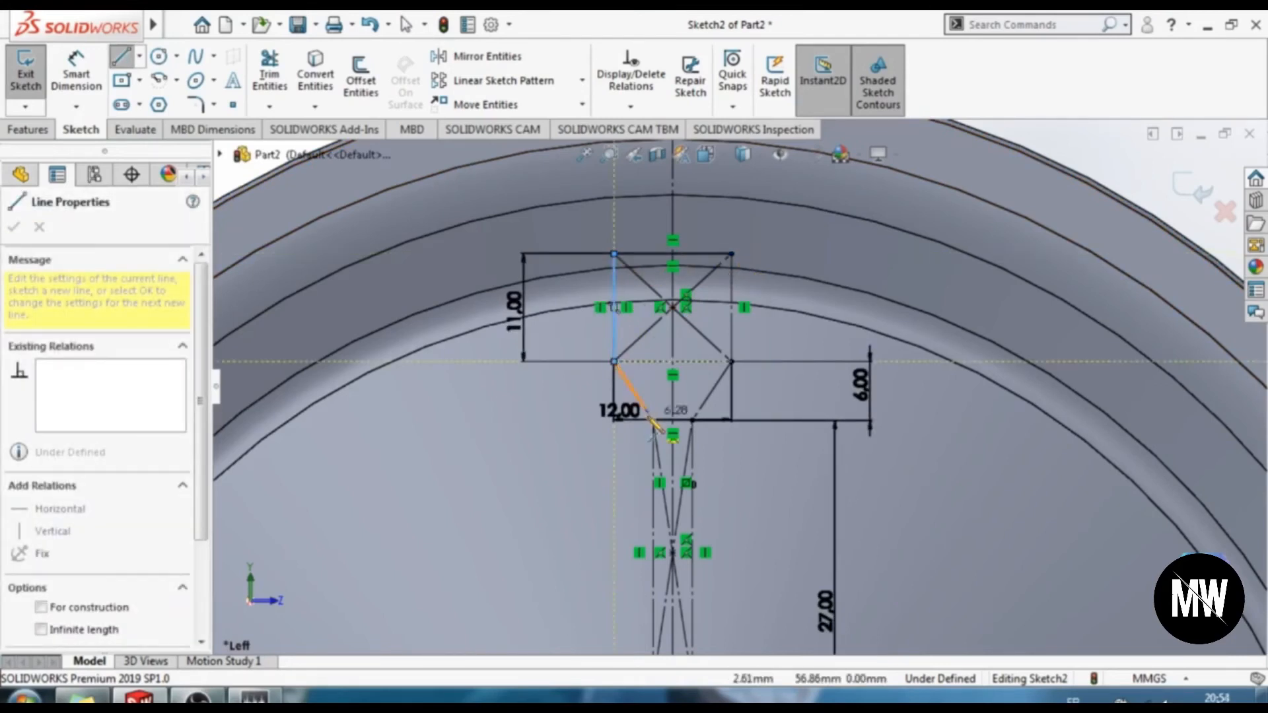
left_click(653, 419)
Continue the solid outline down the left sides of the 4 mm and 2 mm wide rectangles and across the lower edge
scroll(677, 522, "up", 4)
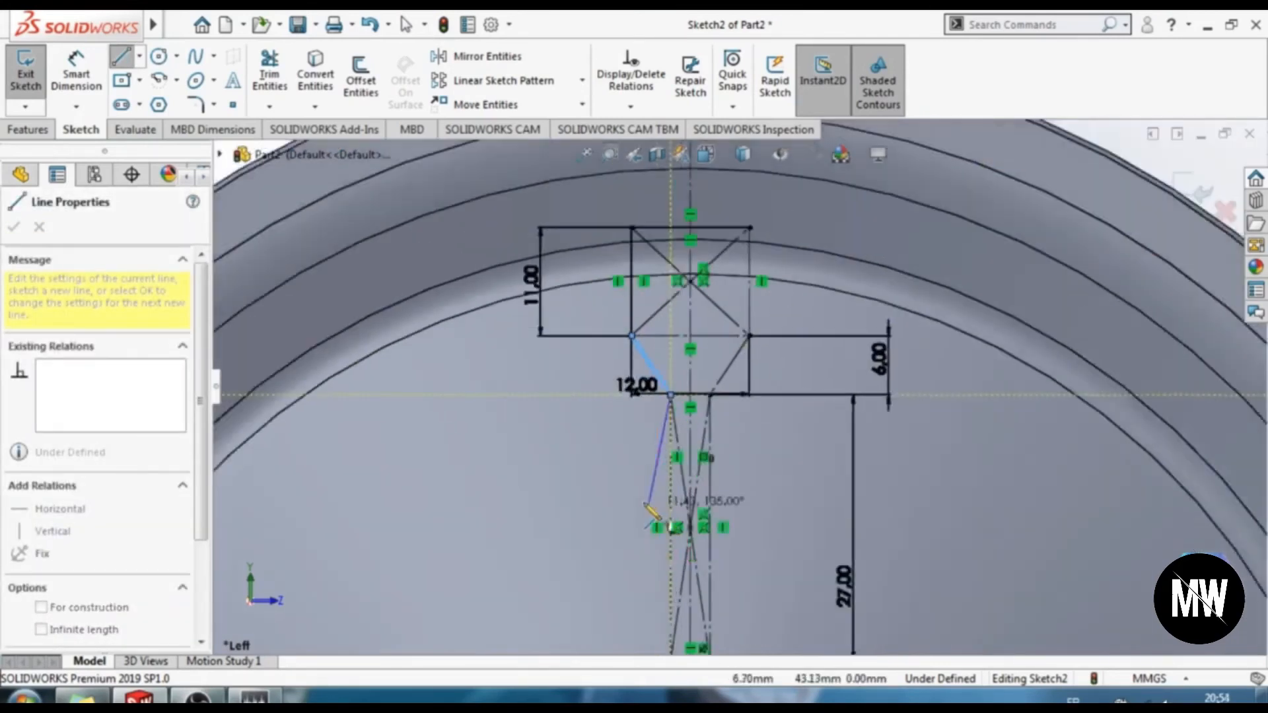
scroll(681, 525, "down", 3)
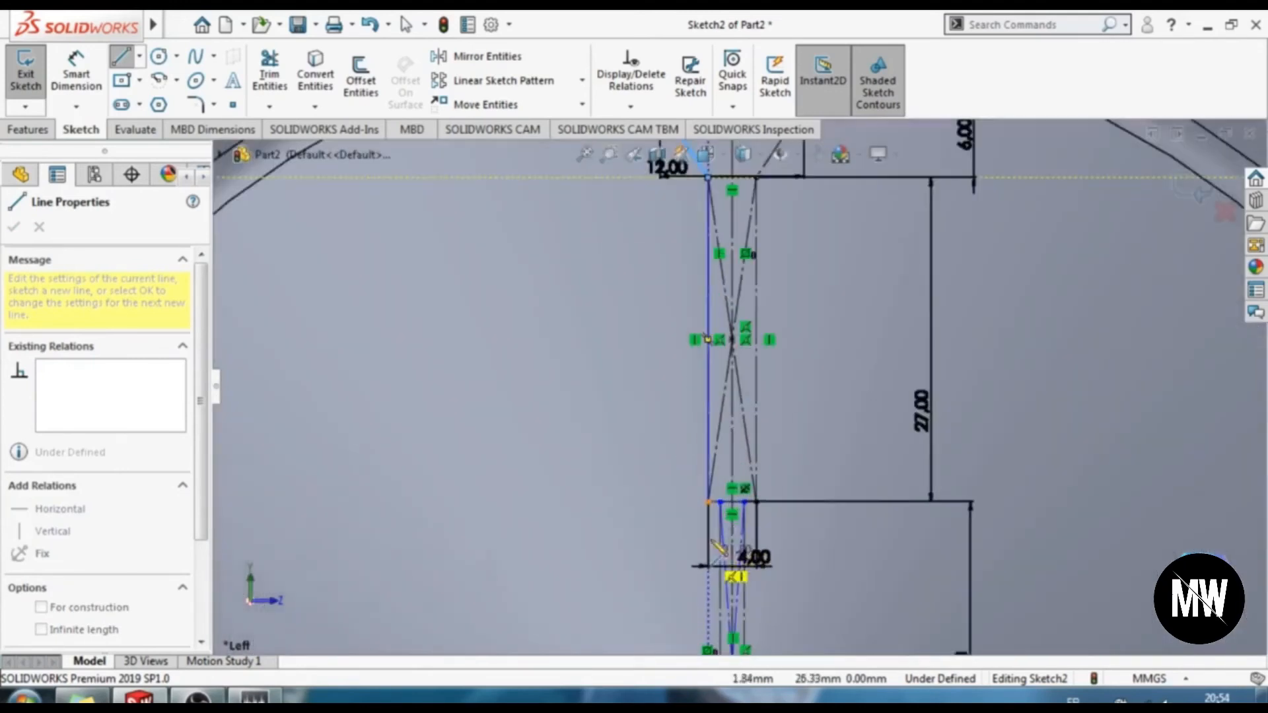
left_click(708, 502)
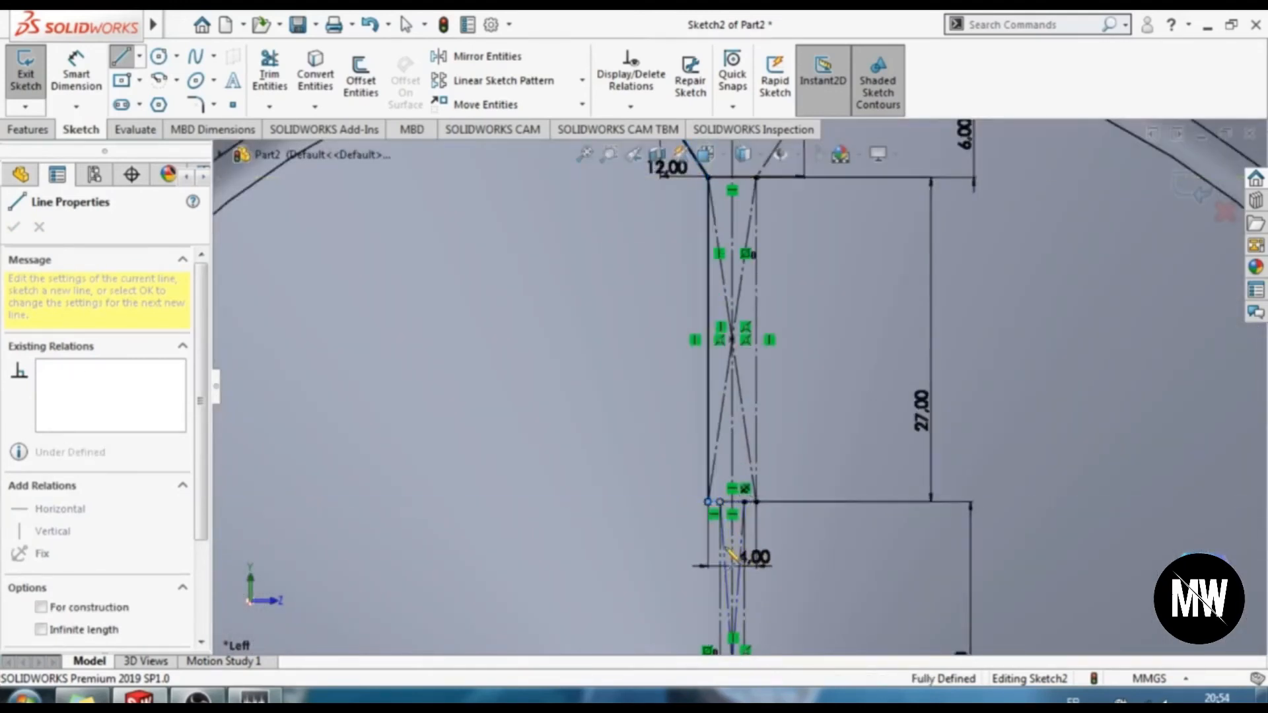
scroll(732, 598, "up", 1)
scroll(733, 602, "up", 3)
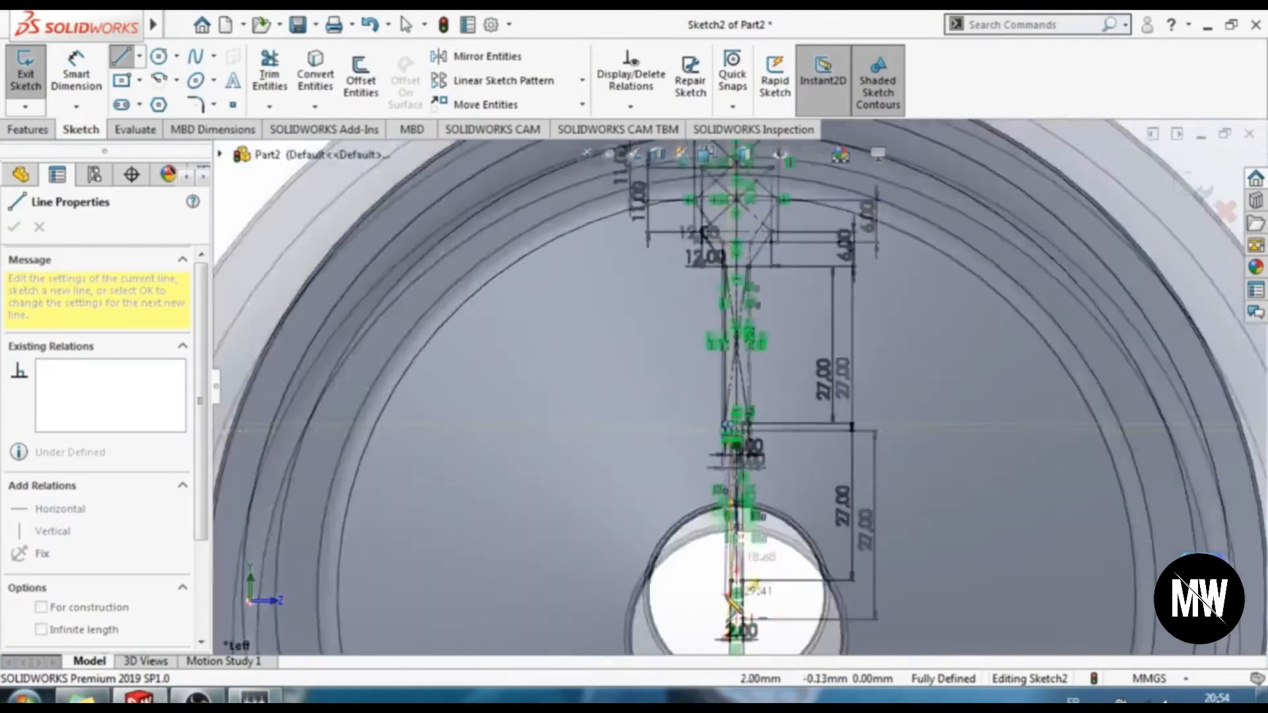
scroll(740, 522, "down", 4)
left_click(733, 476)
left_click(753, 475)
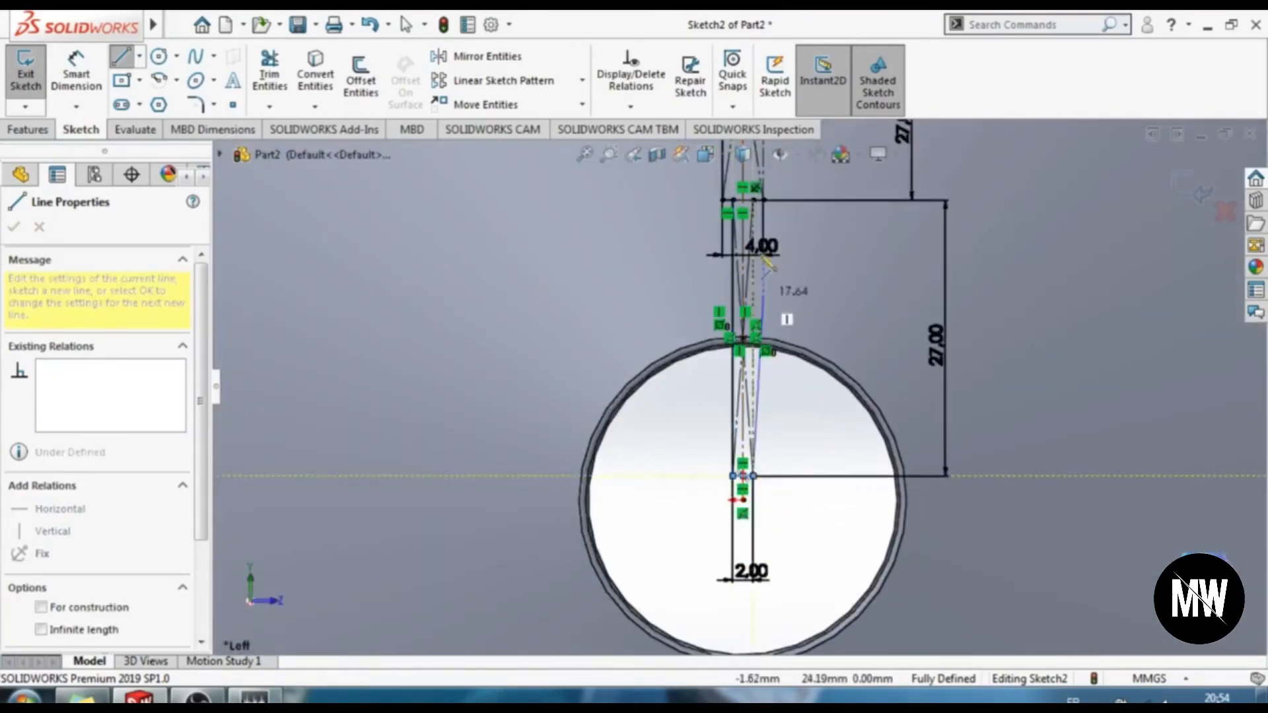
Close the solid outline up the right sides of the narrow rectangles, the right slanted centerline and the 12 mm wide rectangle's right side
left_click(761, 200)
middle_click_drag(797, 234, 747, 570, "ctrl")
left_click(712, 286)
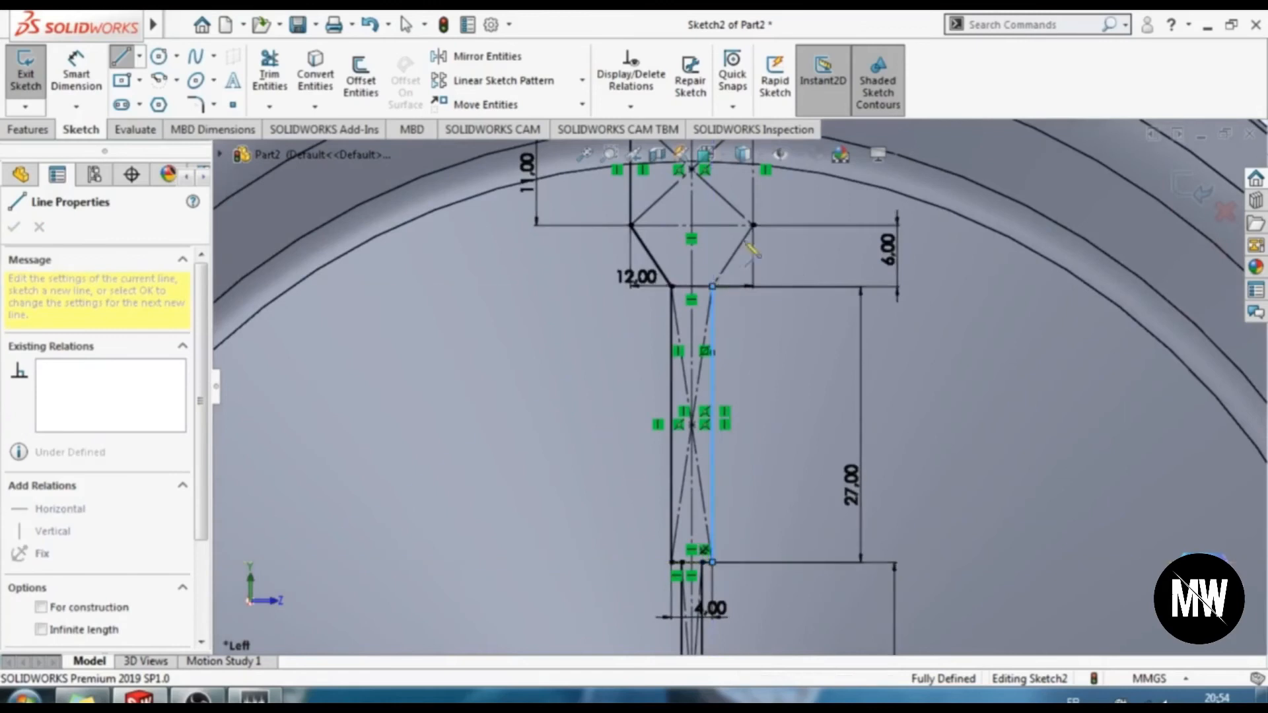
left_click(753, 225)
middle_click_drag(768, 210, 769, 354, "ctrl")
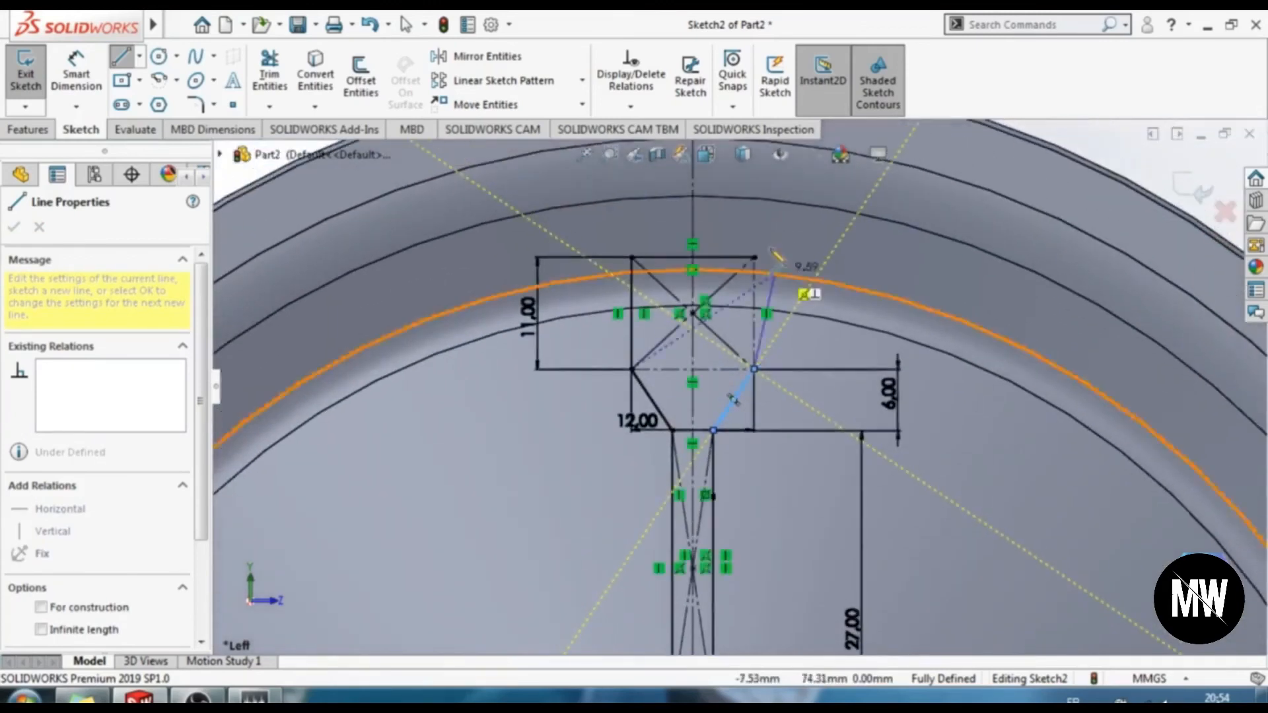
left_click(758, 260)
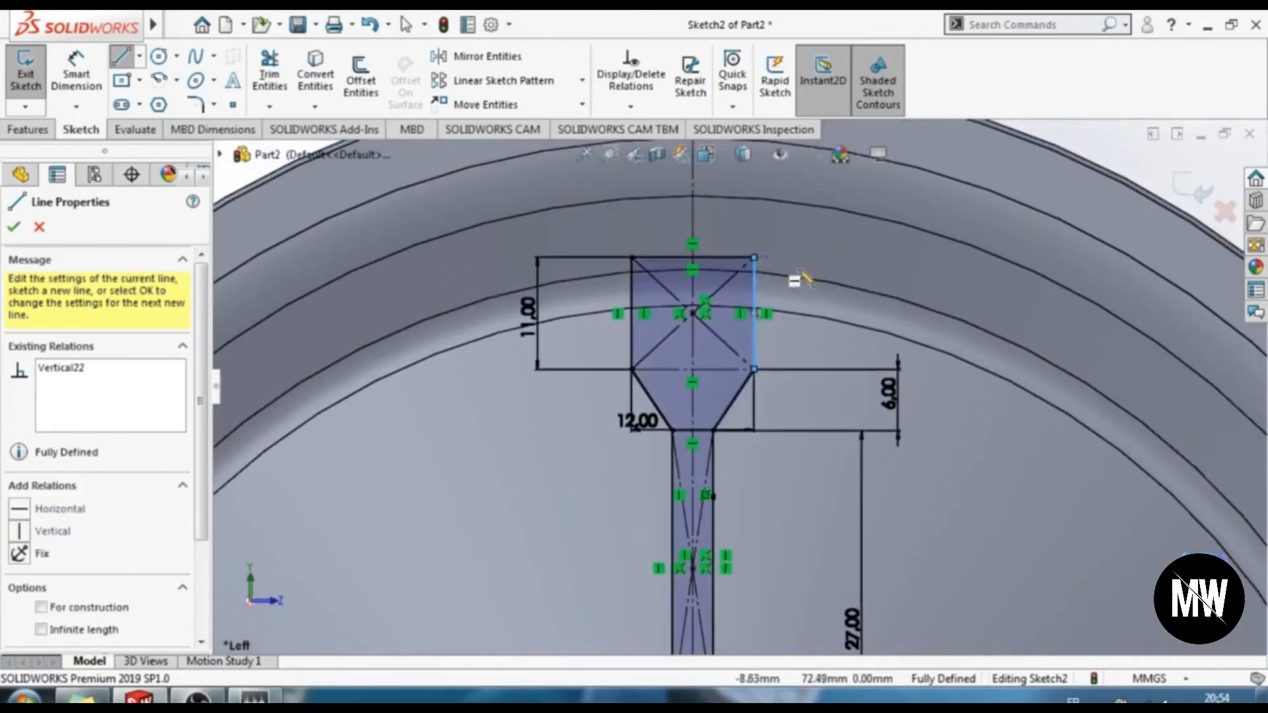
key("Escape")
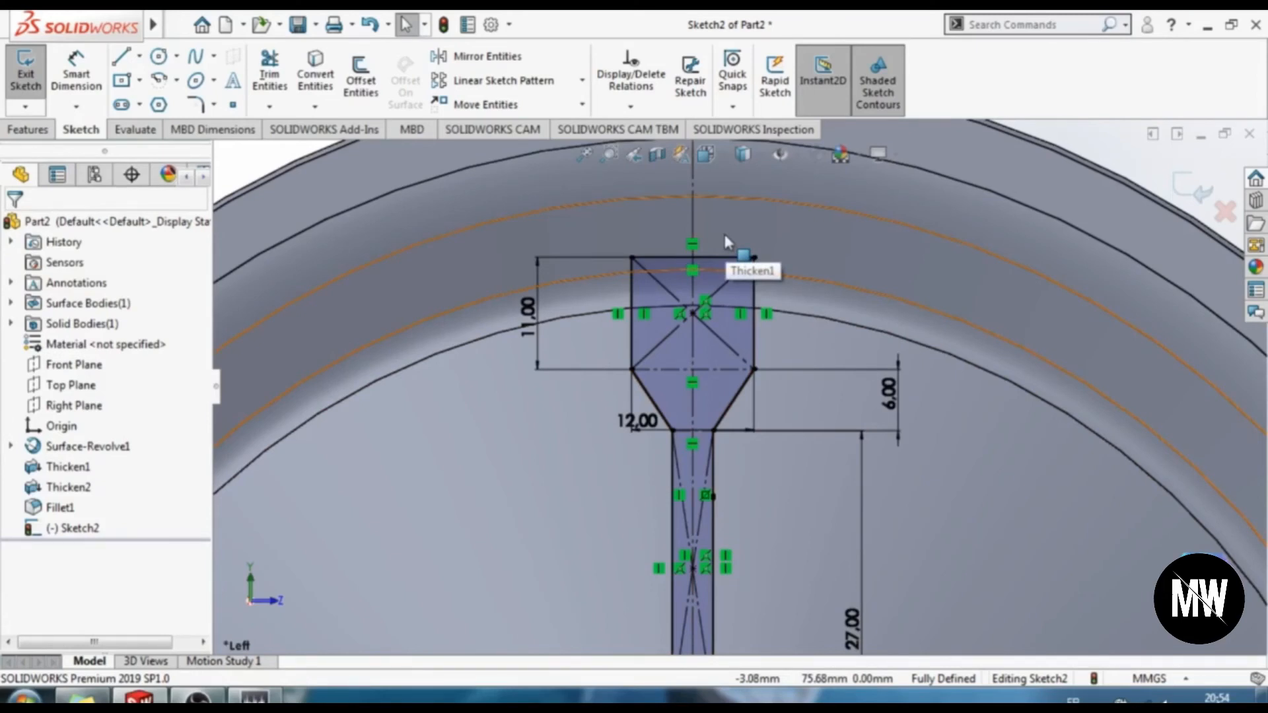
Draw a 3-point arc of about 33 mm radius bulging above the profile's upper edge, between its two upper corners
scroll(731, 216, "down", 2)
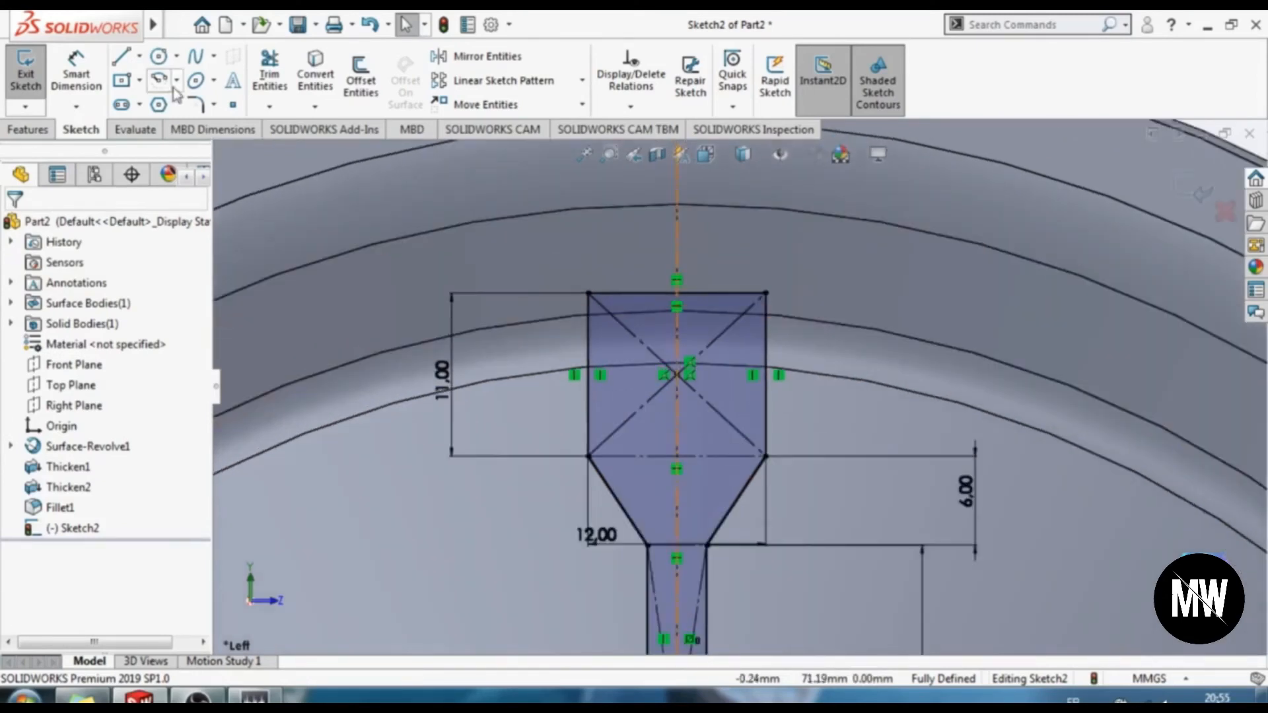
left_click(176, 80)
left_click(198, 147)
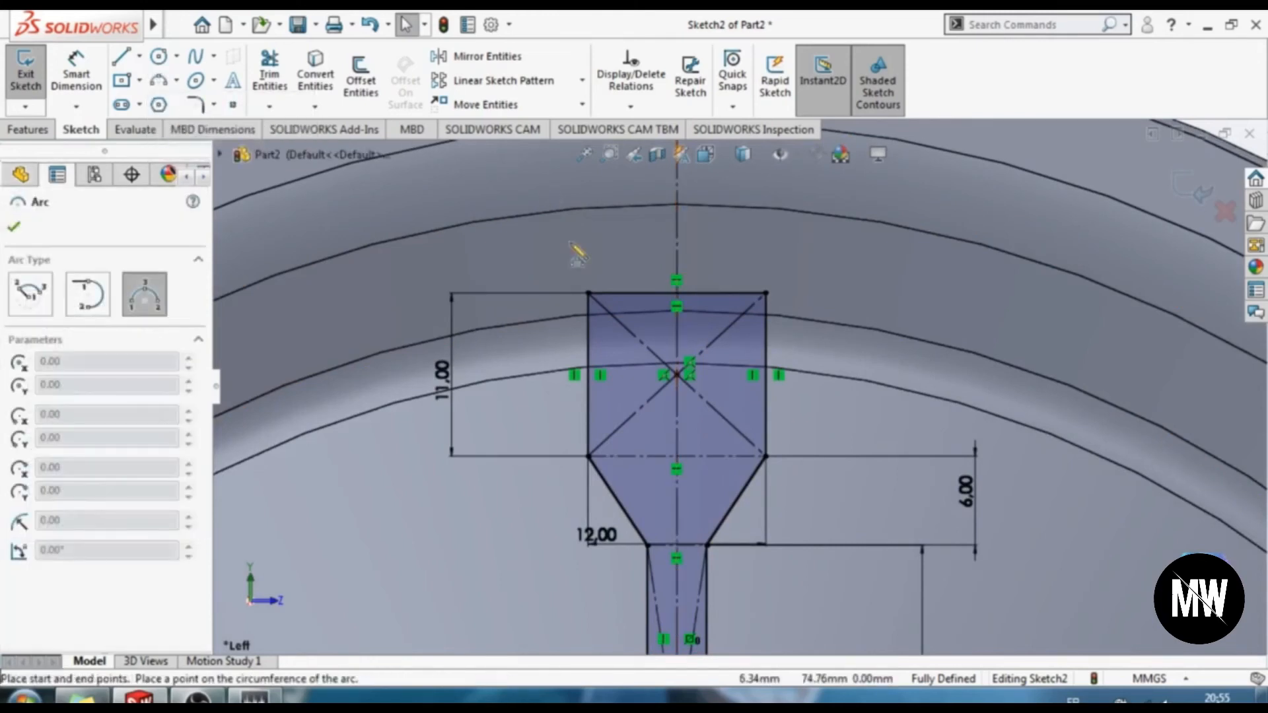
left_click(588, 293)
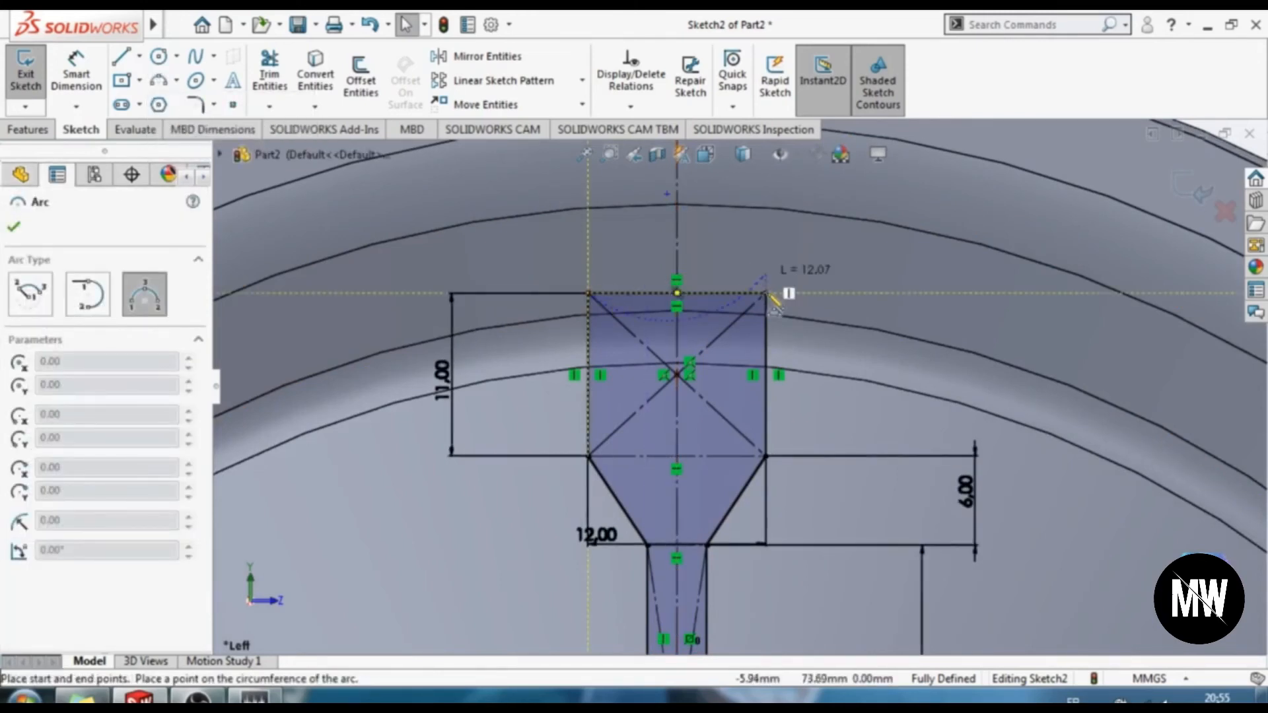
left_click(766, 293)
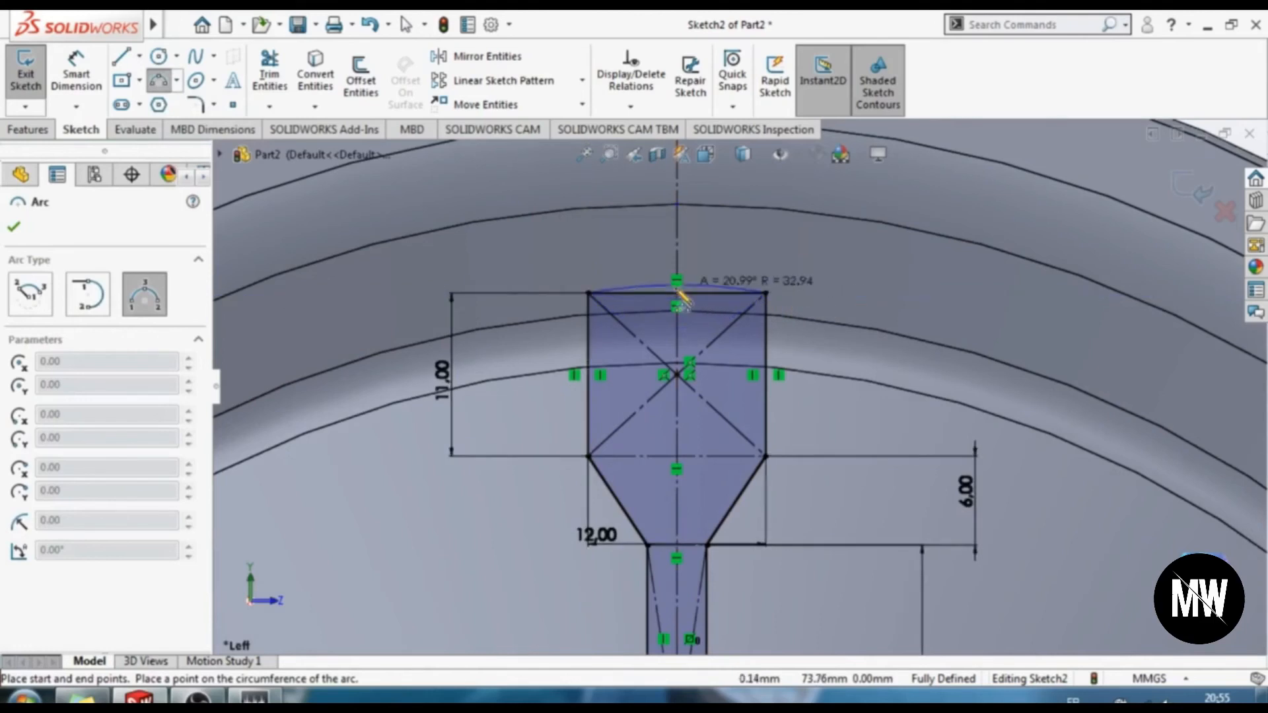
scroll(681, 297, "down", 1)
scroll(684, 296, "down", 4)
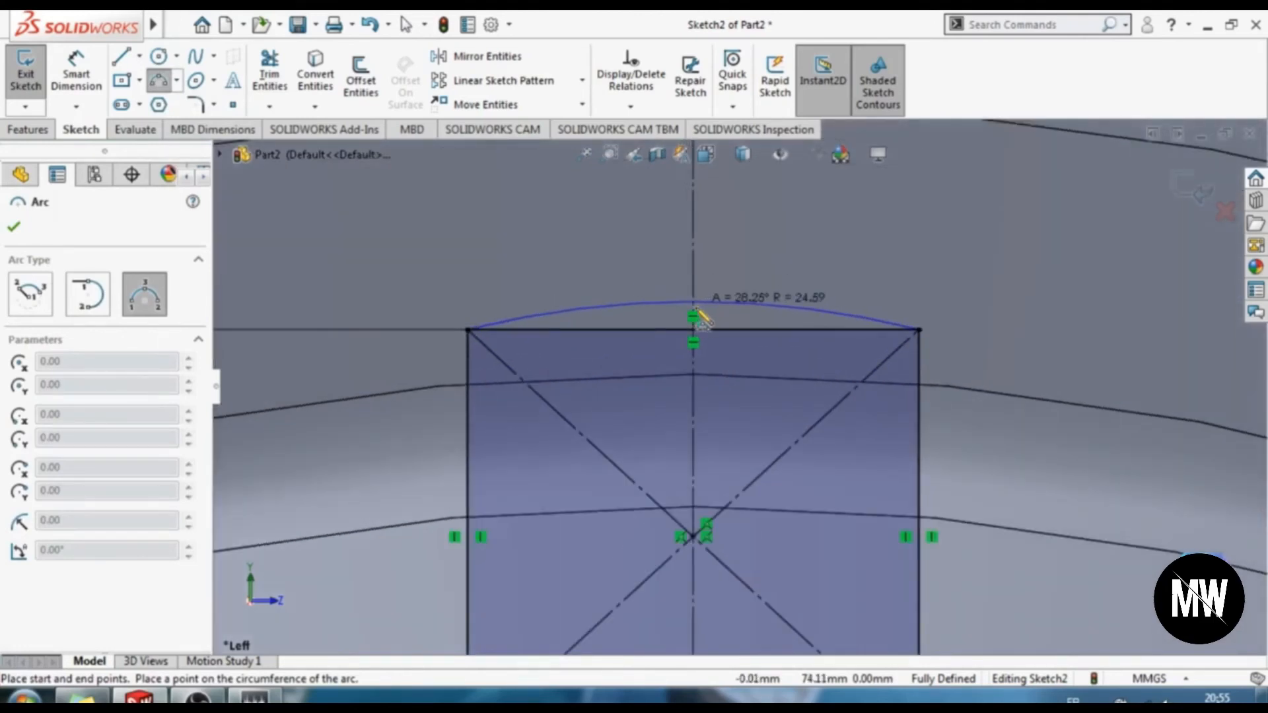
left_click(720, 321)
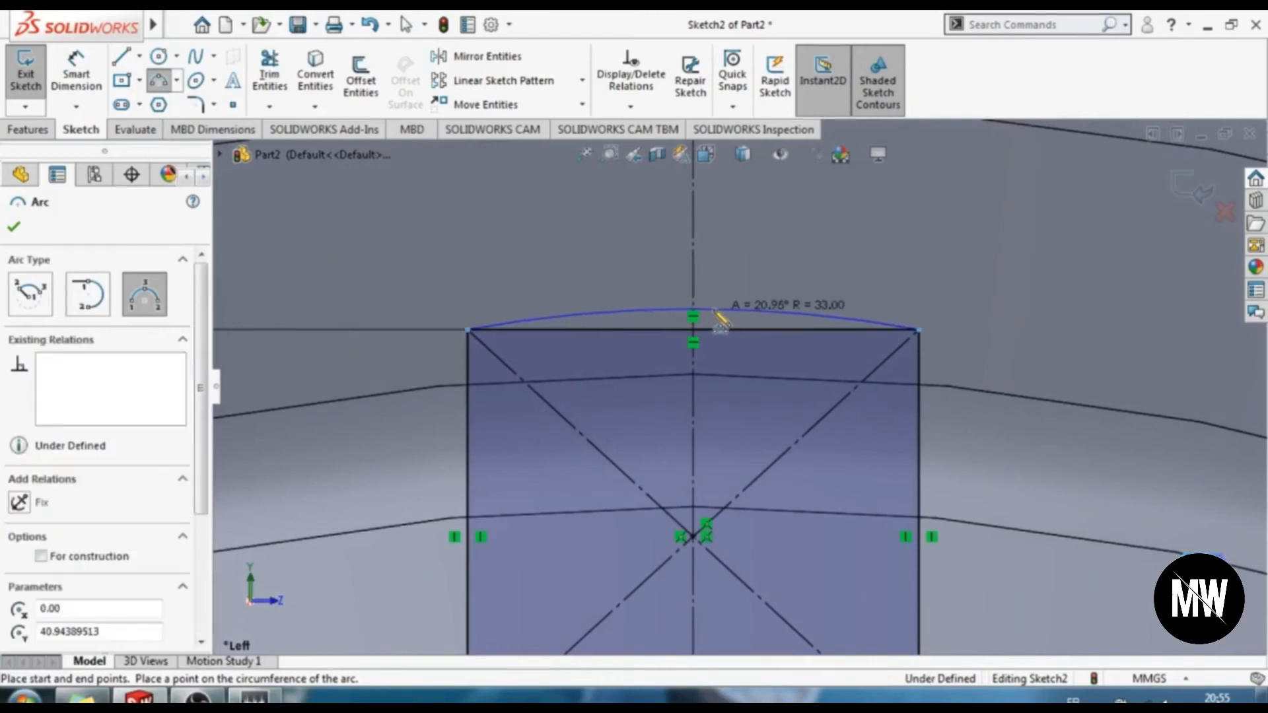
Delete the straight solid line beneath the arc at the profile's upper edge
scroll(771, 428, "down", 1)
scroll(767, 423, "up", 1)
scroll(766, 425, "up", 2)
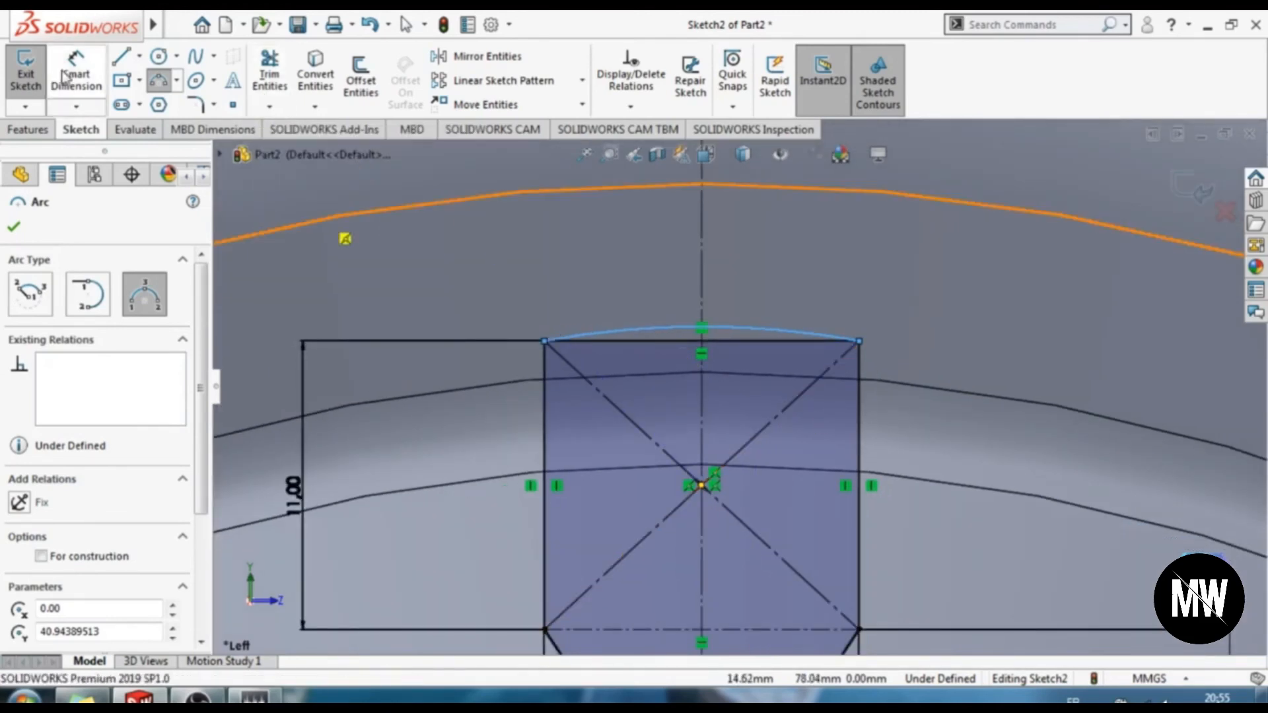
left_click(159, 82)
left_click(673, 341)
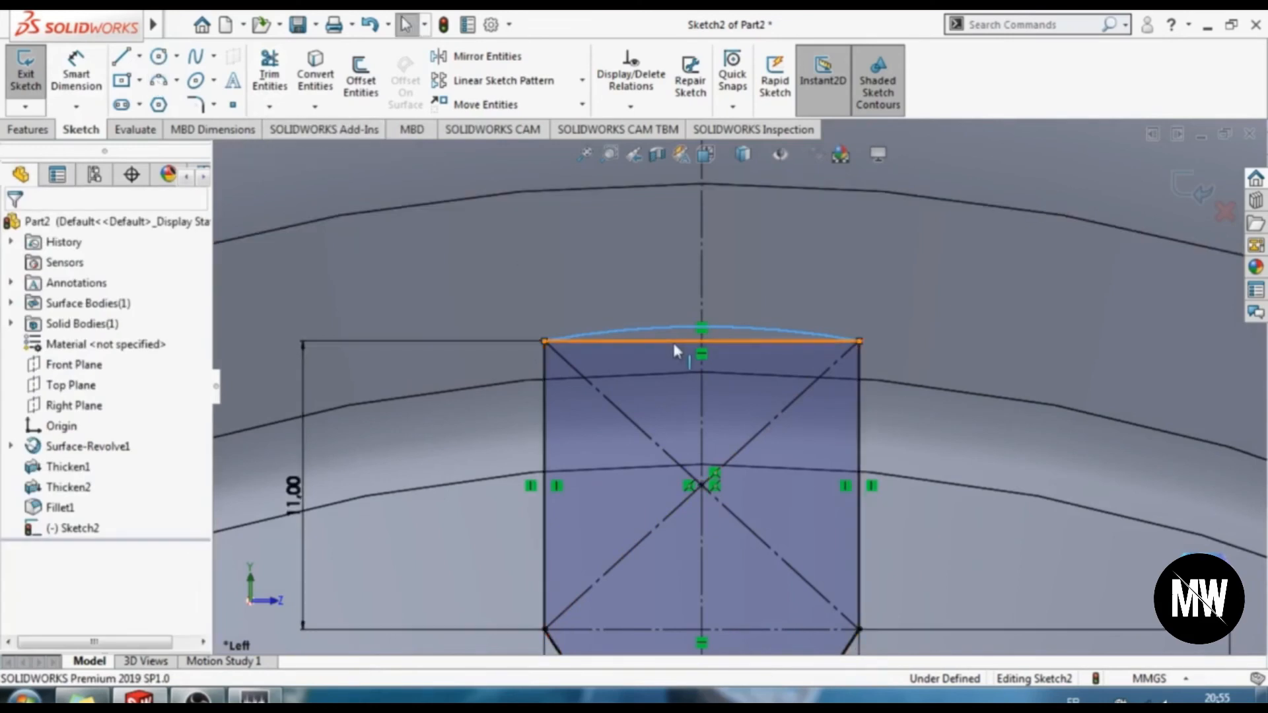
left_click(687, 421)
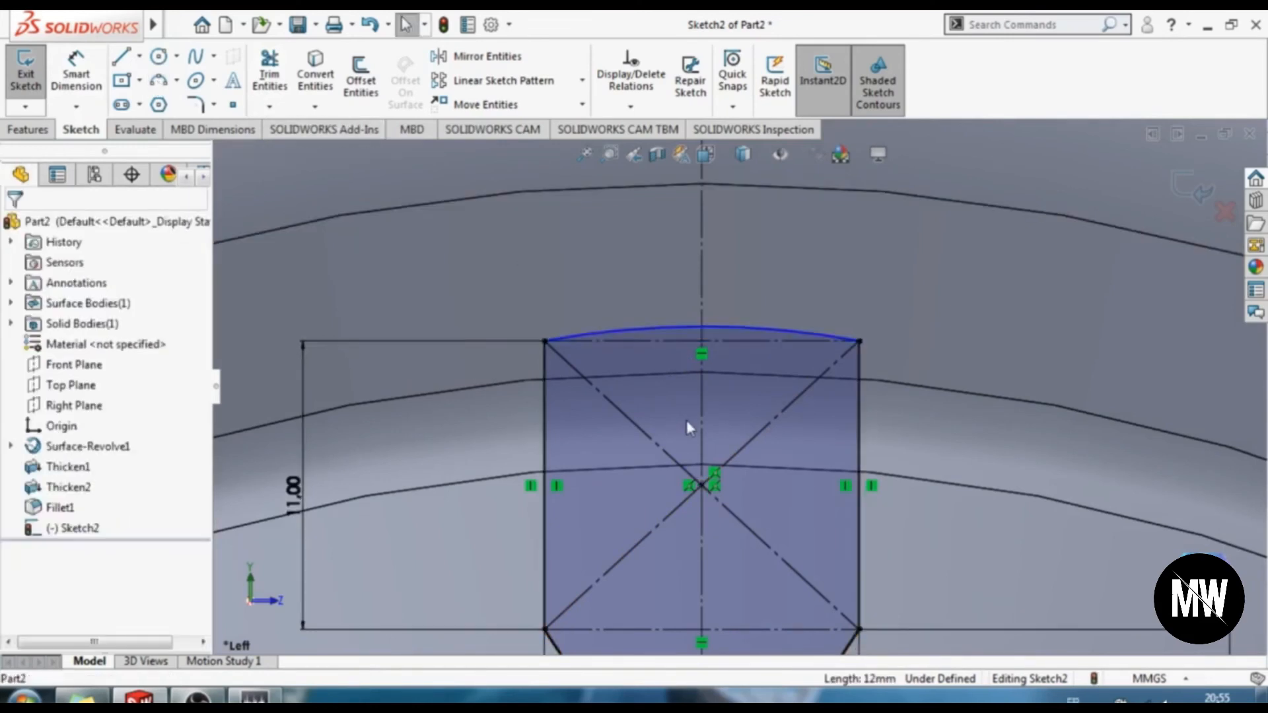
Finish the radial profile sketch and return to editing the part with the whole disc in view
scroll(681, 403, "down", 1)
scroll(684, 397, "up", 1)
scroll(683, 400, "up", 4)
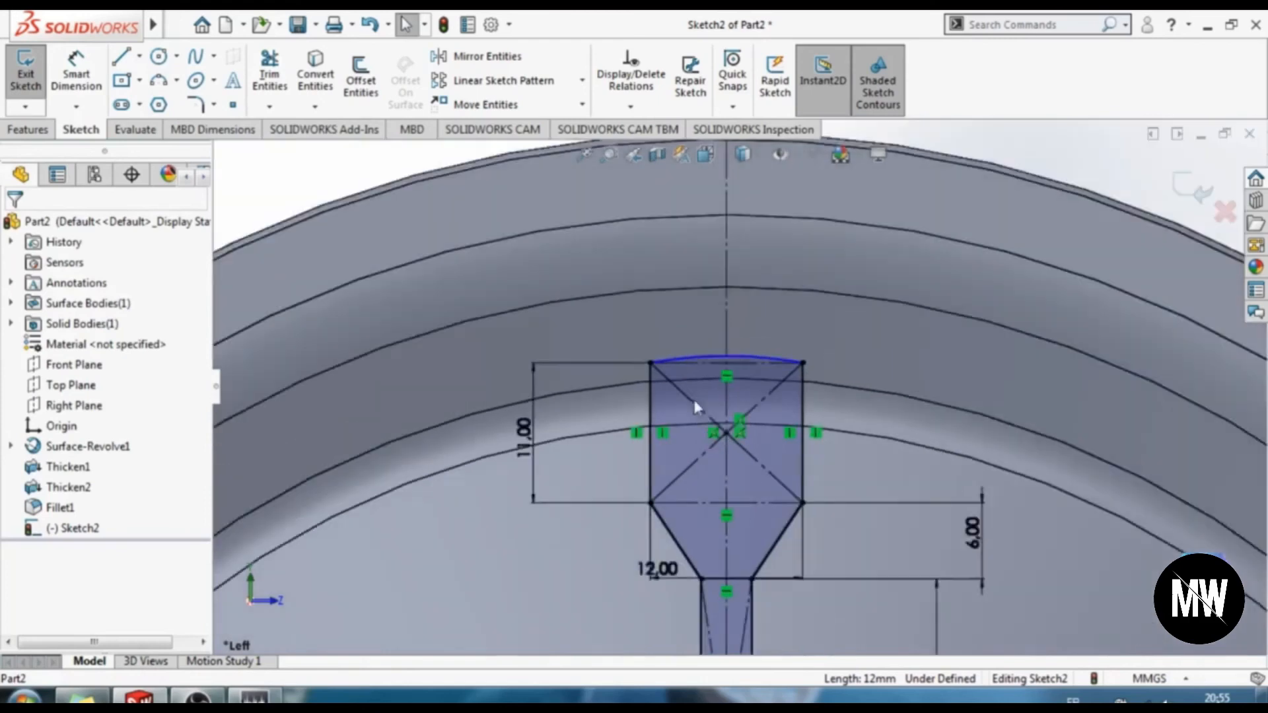
scroll(732, 450, "up", 1)
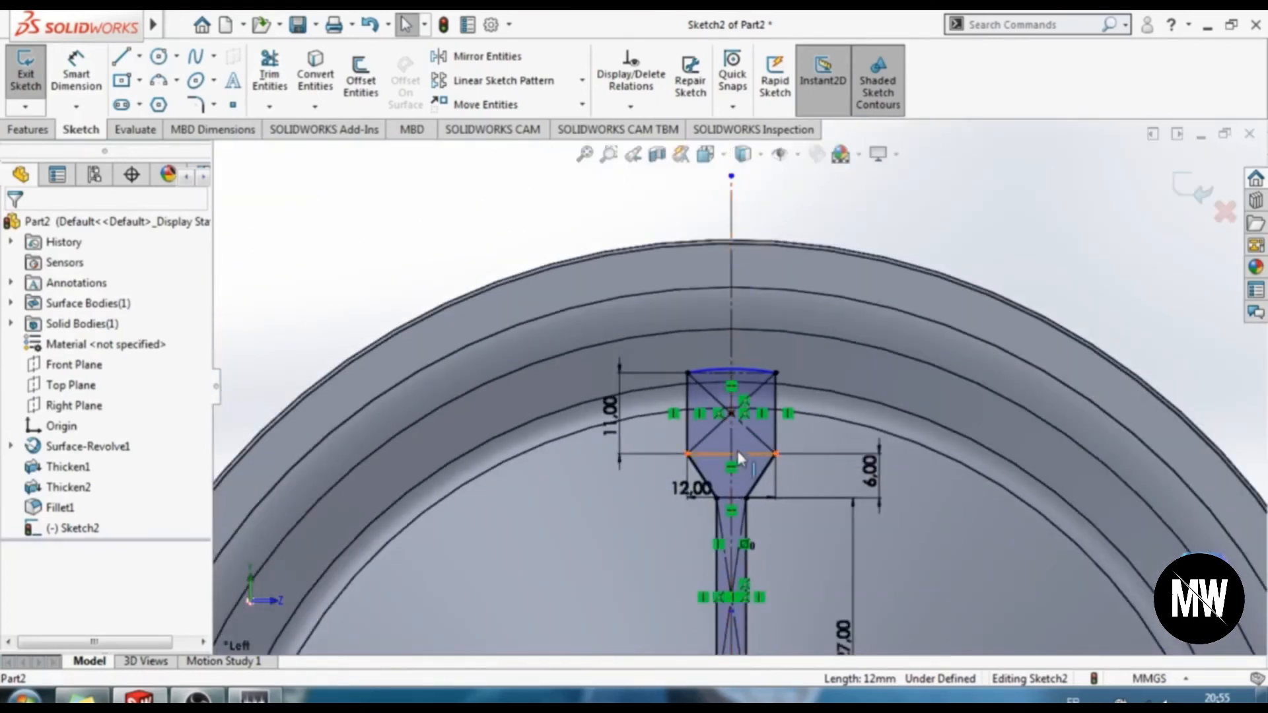
left_click(26, 91)
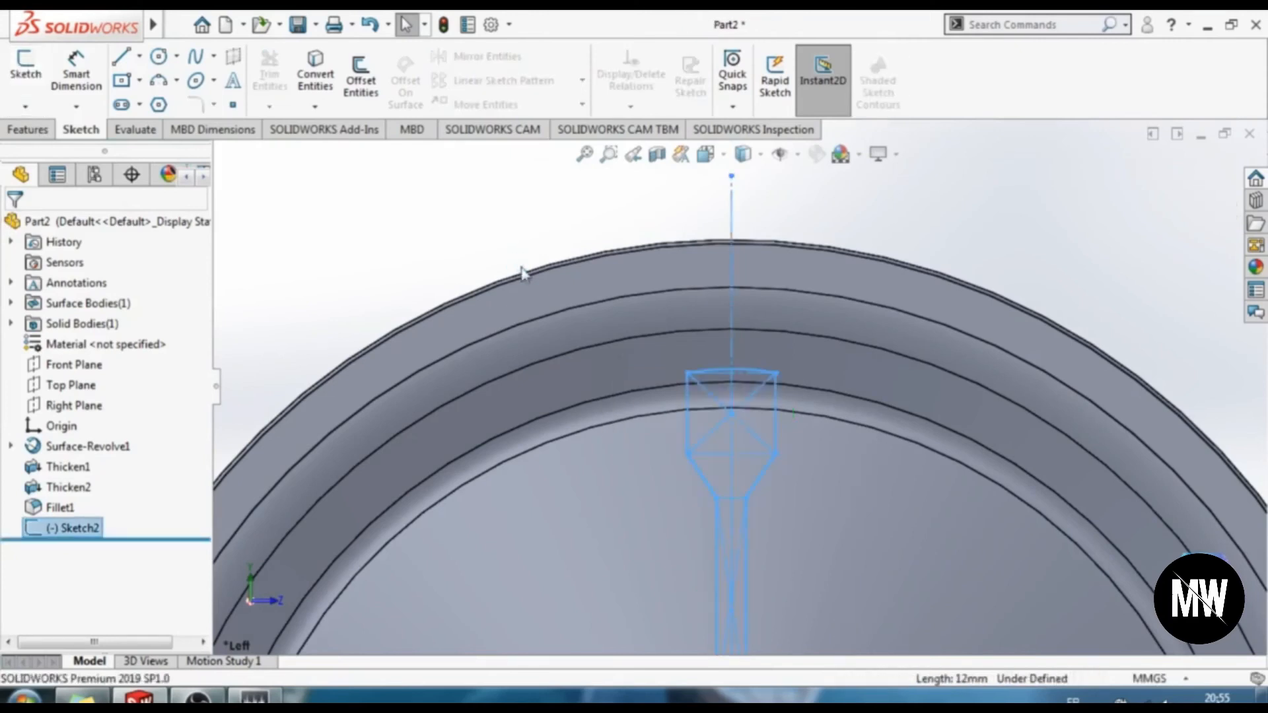
left_click(585, 154)
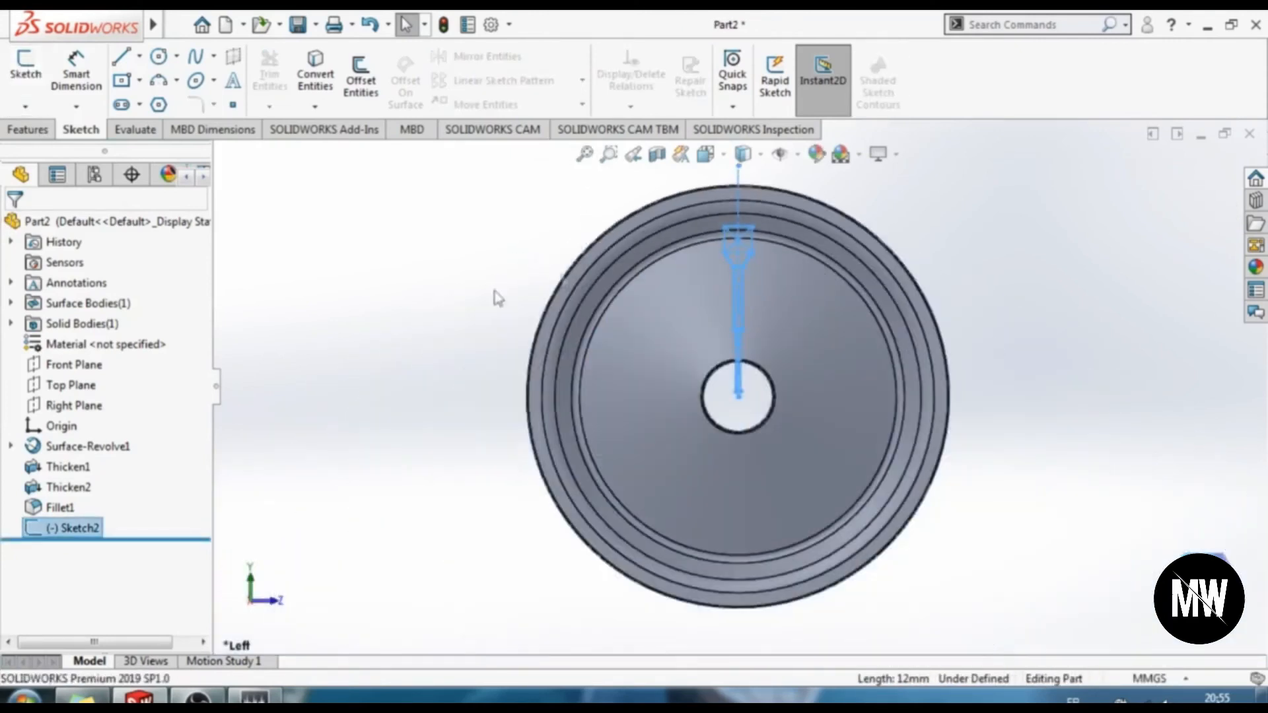
Cut-extrude the radial profile through the disc, using Through All in both directions
left_click(38, 132)
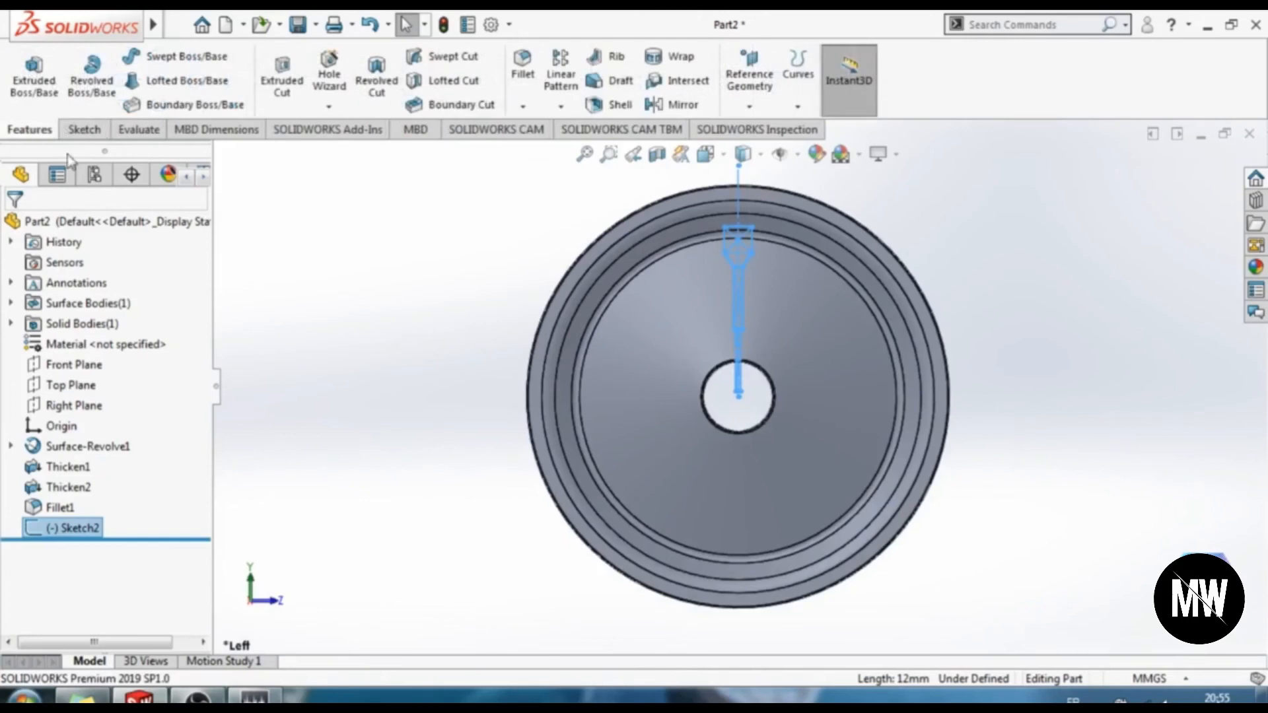
left_click(284, 88)
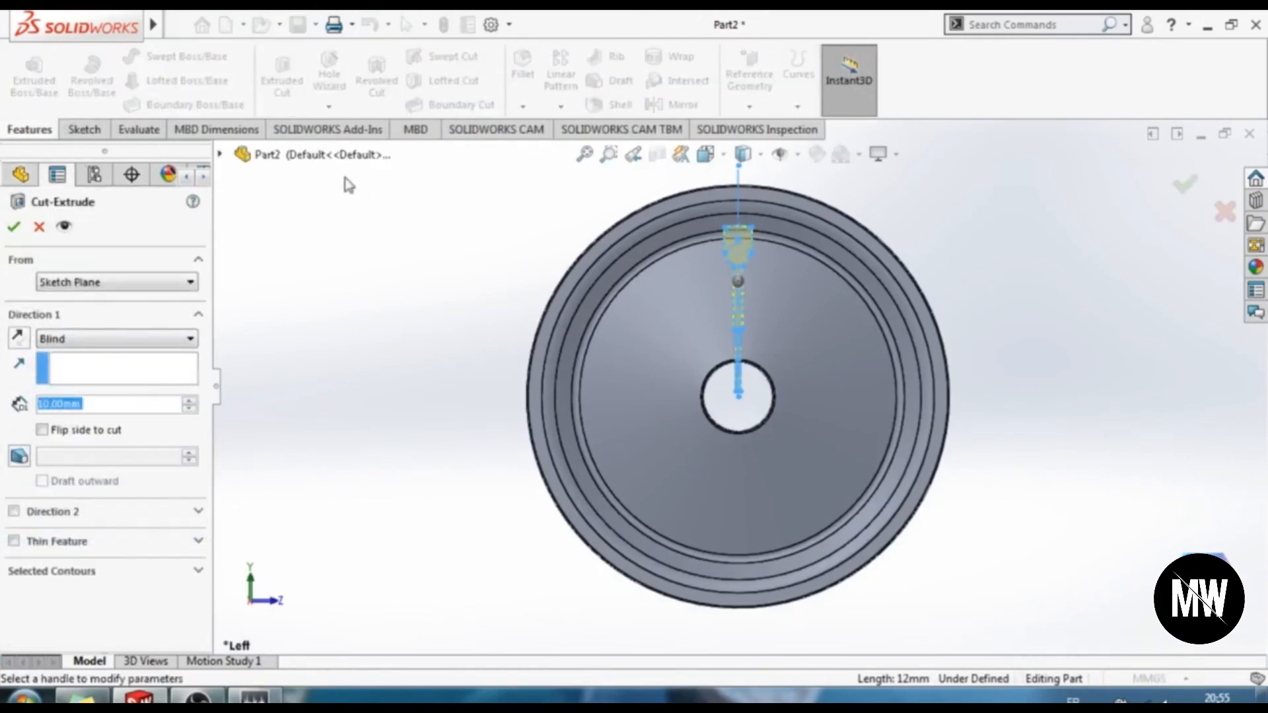
middle_click_drag(360, 357, 402, 366)
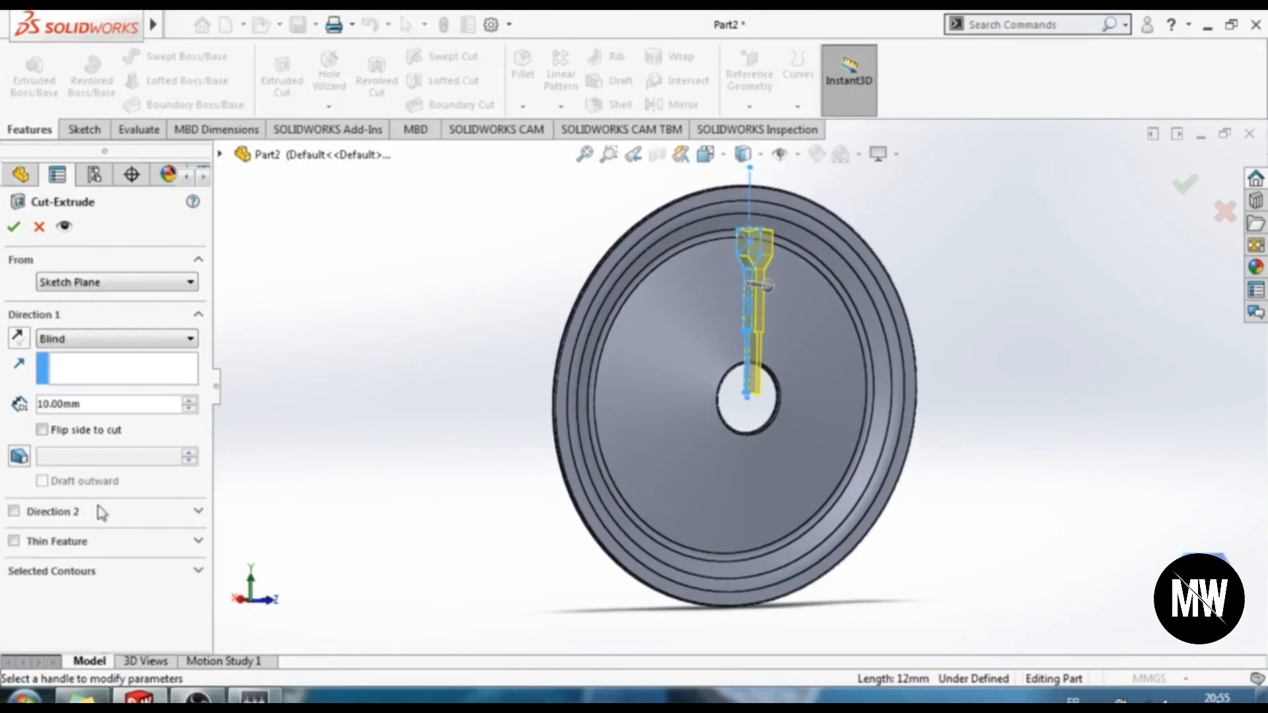
left_click(73, 339)
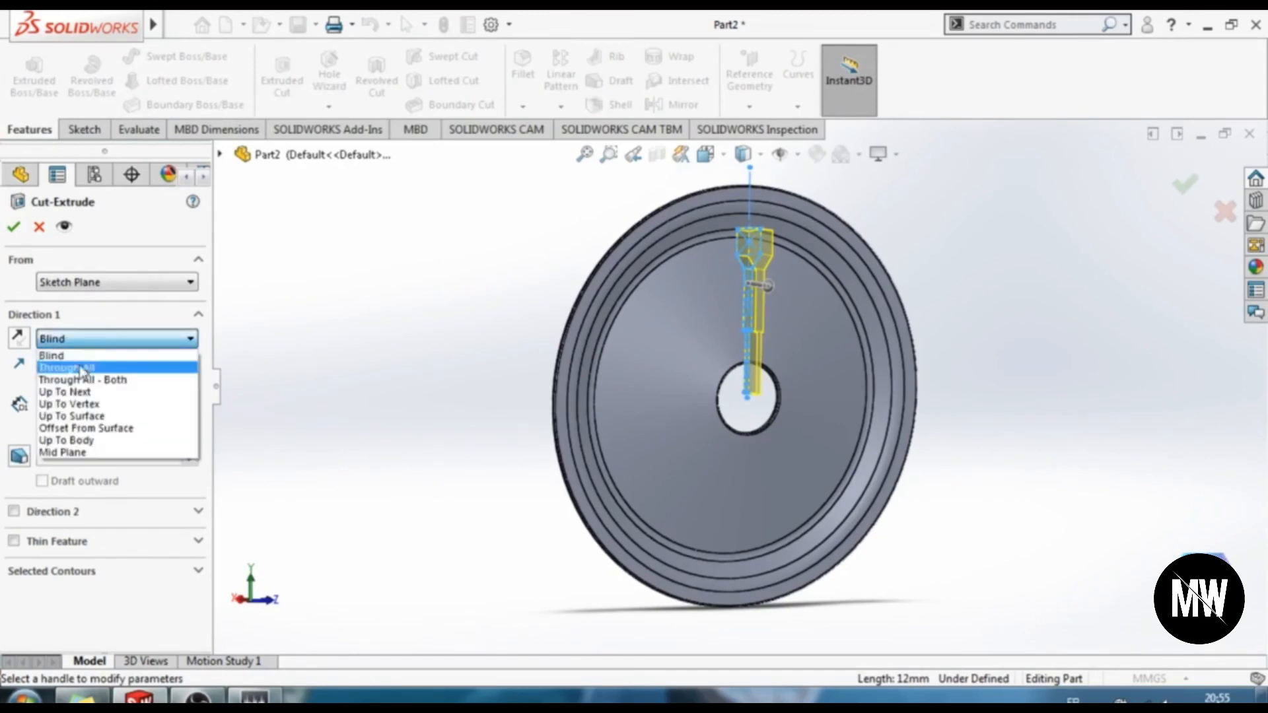
left_click(83, 363)
left_click(14, 482)
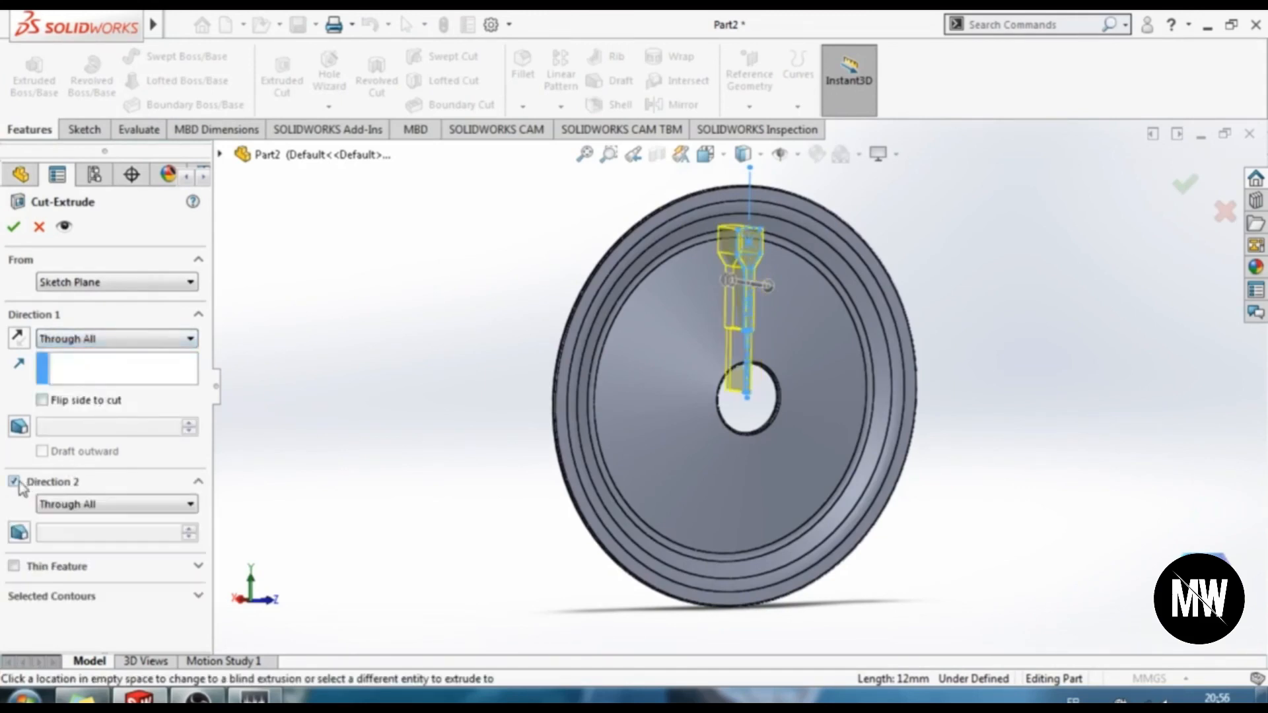
left_click(116, 504)
left_click(117, 513)
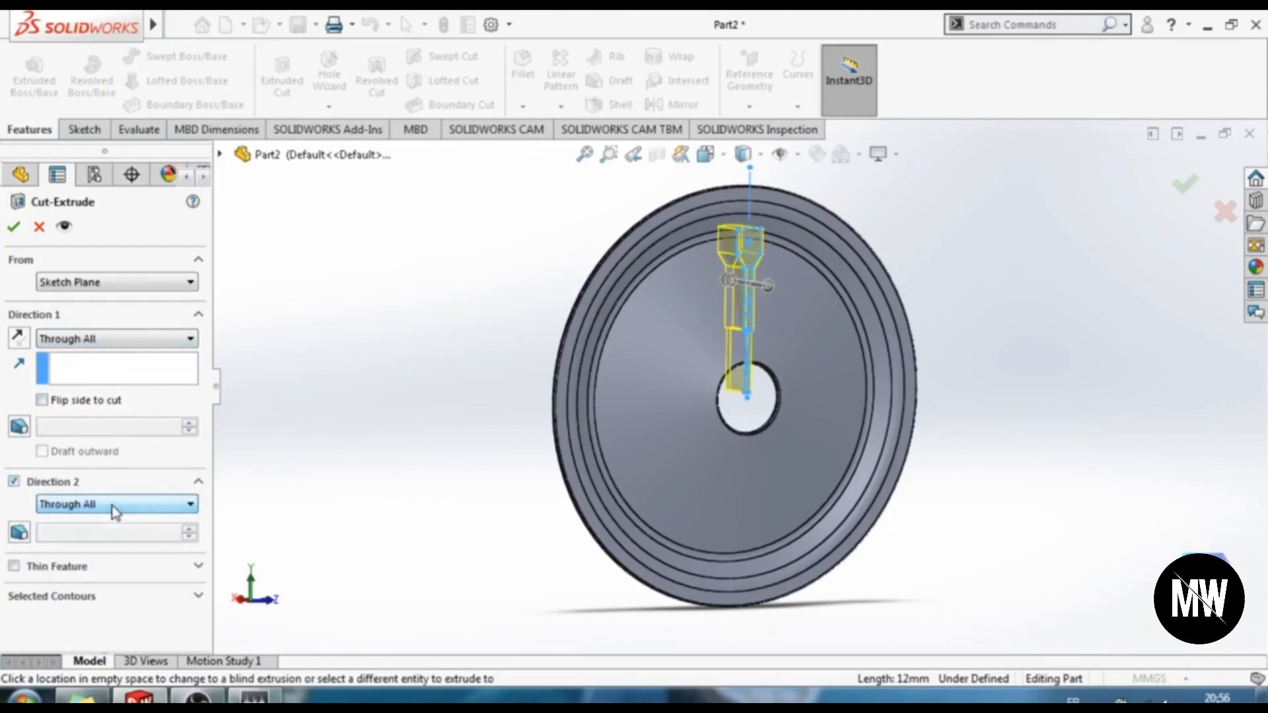
left_click(14, 228)
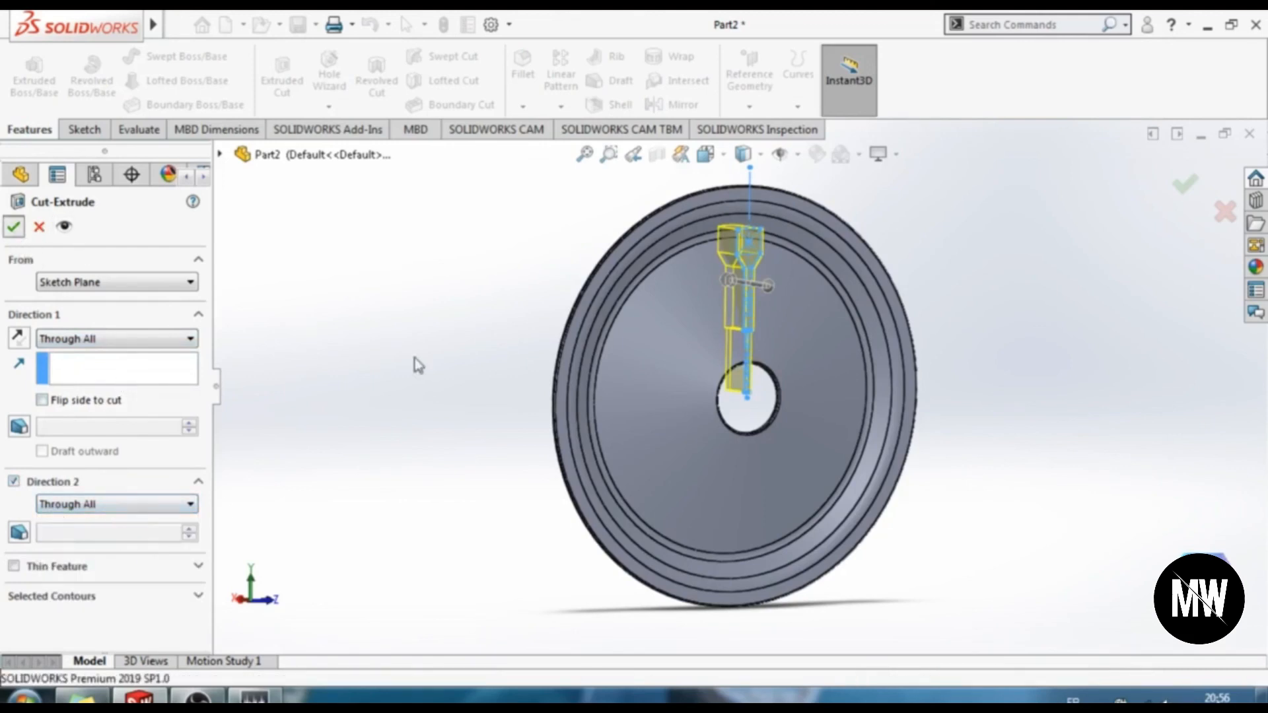
mouse_move(413, 403)
middle_mouse_down()
mouse_move(458, 402)
mouse_move(390, 399)
mouse_move(422, 388)
mouse_move(334, 365)
mouse_move(407, 371)
mouse_move(421, 388)
middle_mouse_up()
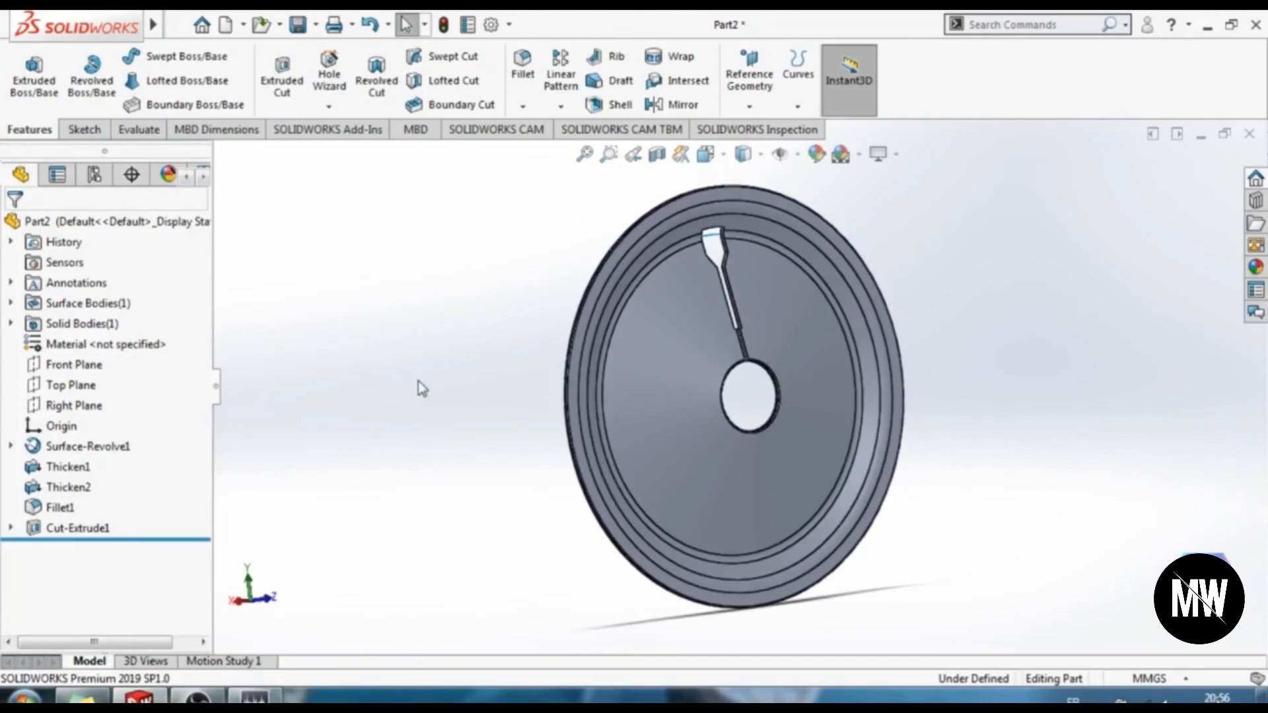
Set up a circular pattern with the radial slot cut, Cut-Extrude1, as the feature to repeat
mouse_move(153, 28)
left_click(300, 22)
left_click(301, 22)
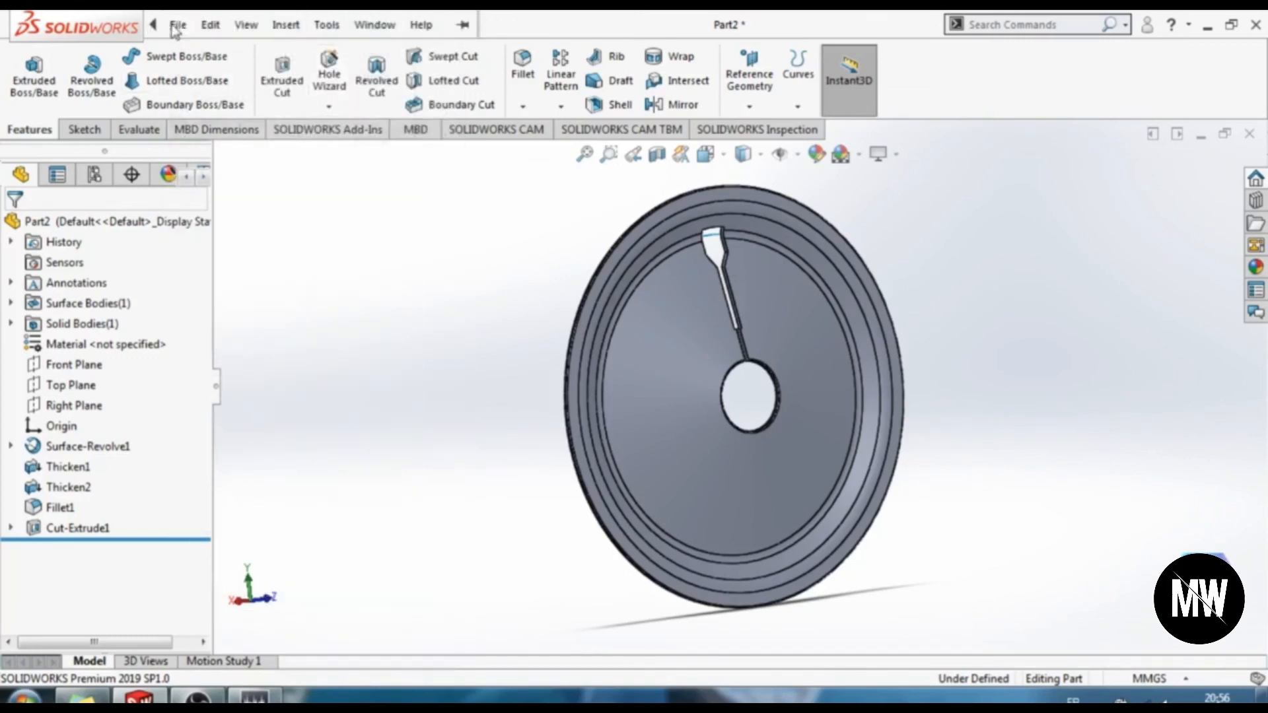
left_click(286, 25)
mouse_move(422, 137)
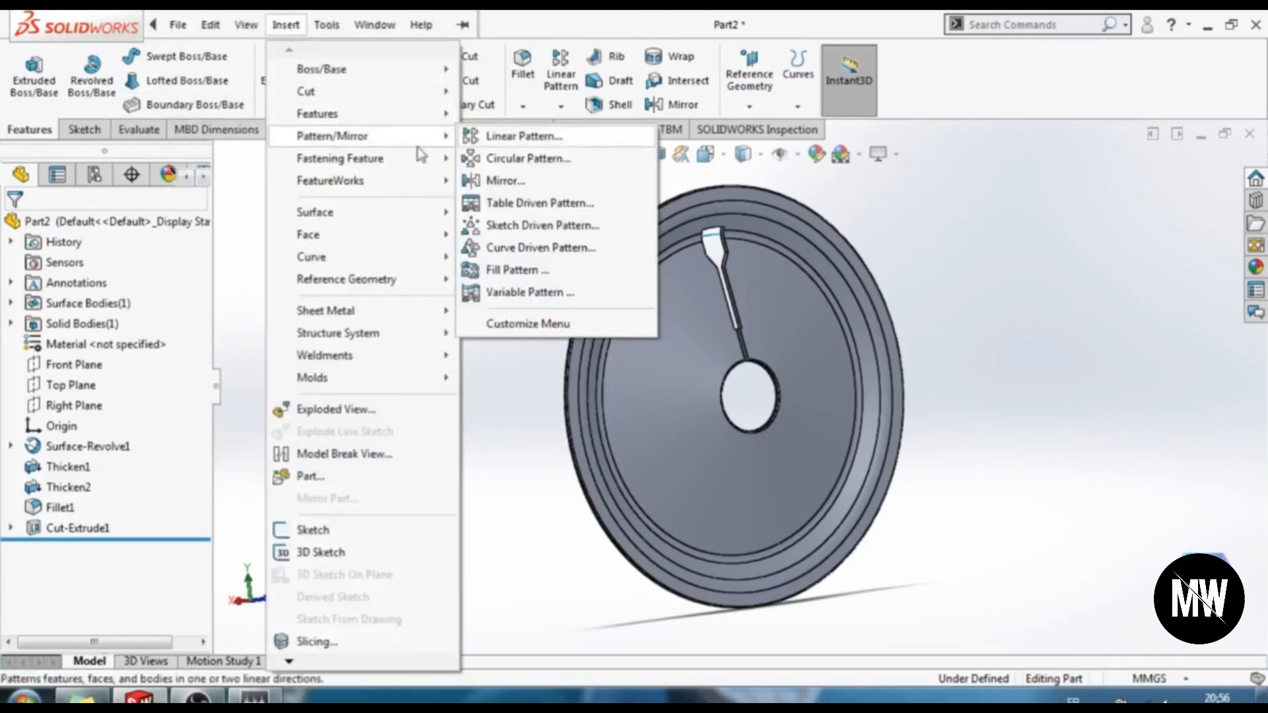
left_click(486, 160)
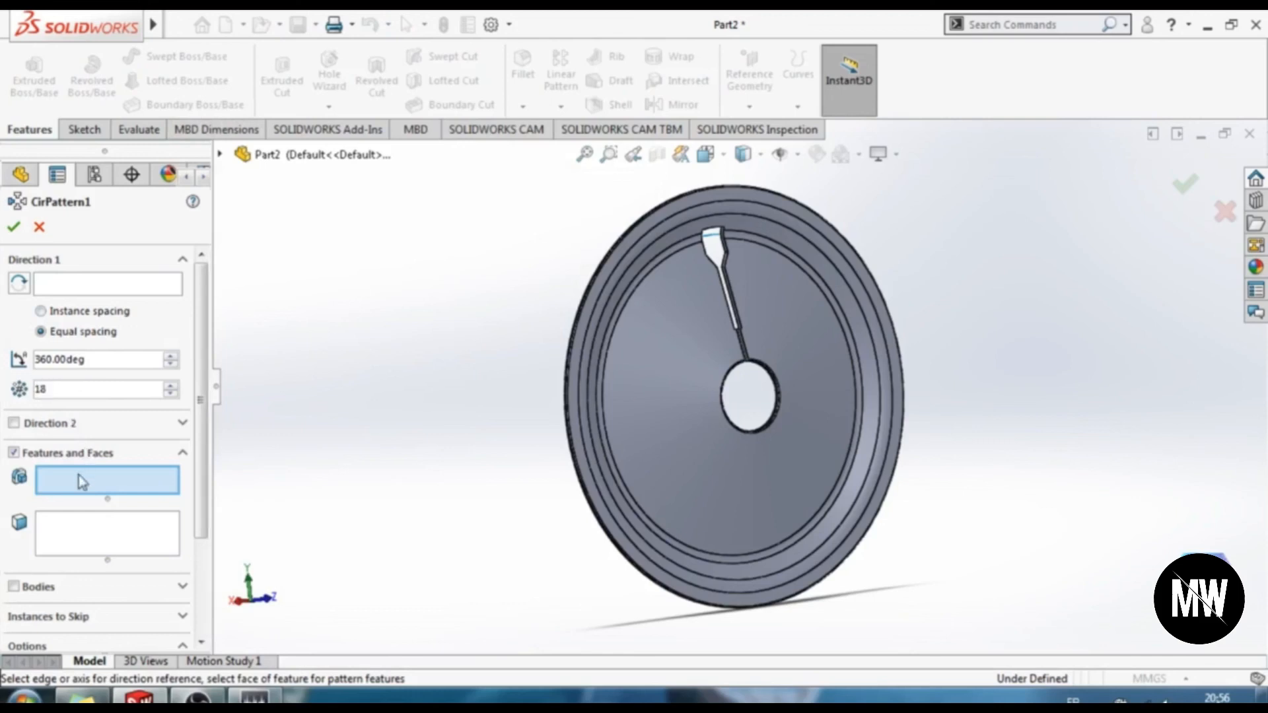
left_click(220, 154)
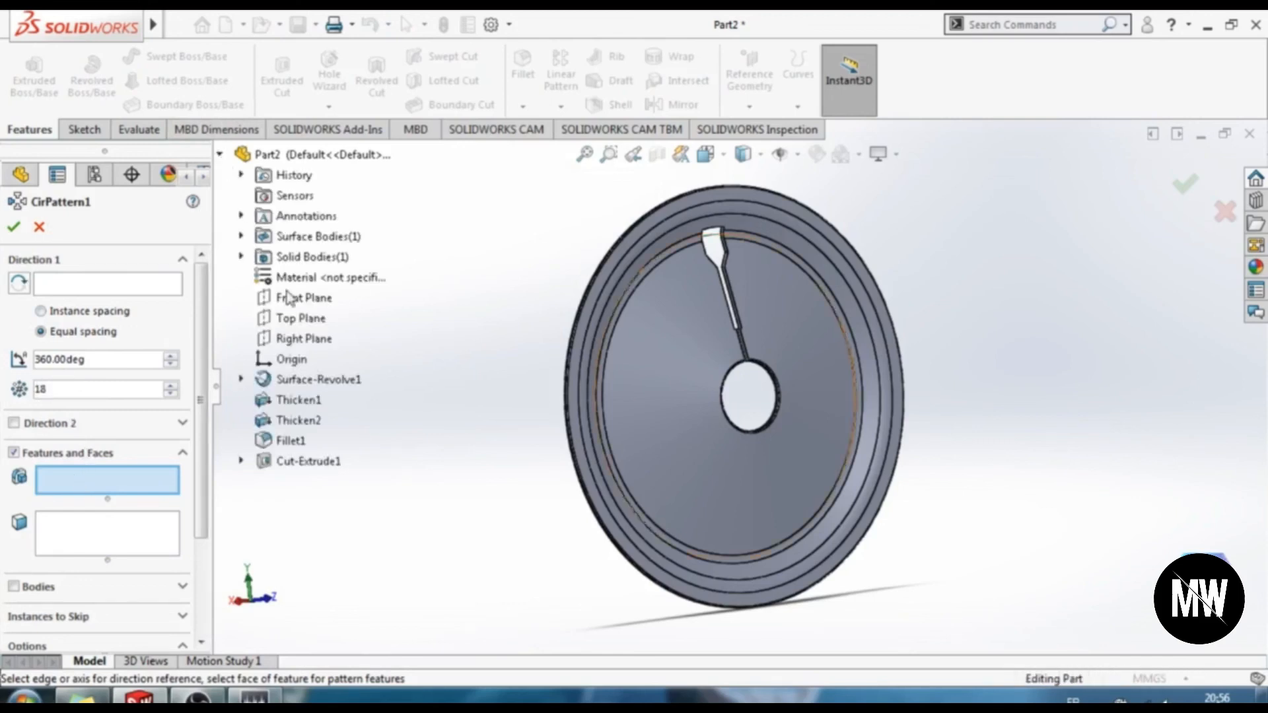
left_click(301, 465)
left_click_drag(203, 462, 204, 421)
Pattern the slot around the disc's circular edge as 18 equally spaced instances over 360 degrees
left_click(113, 284)
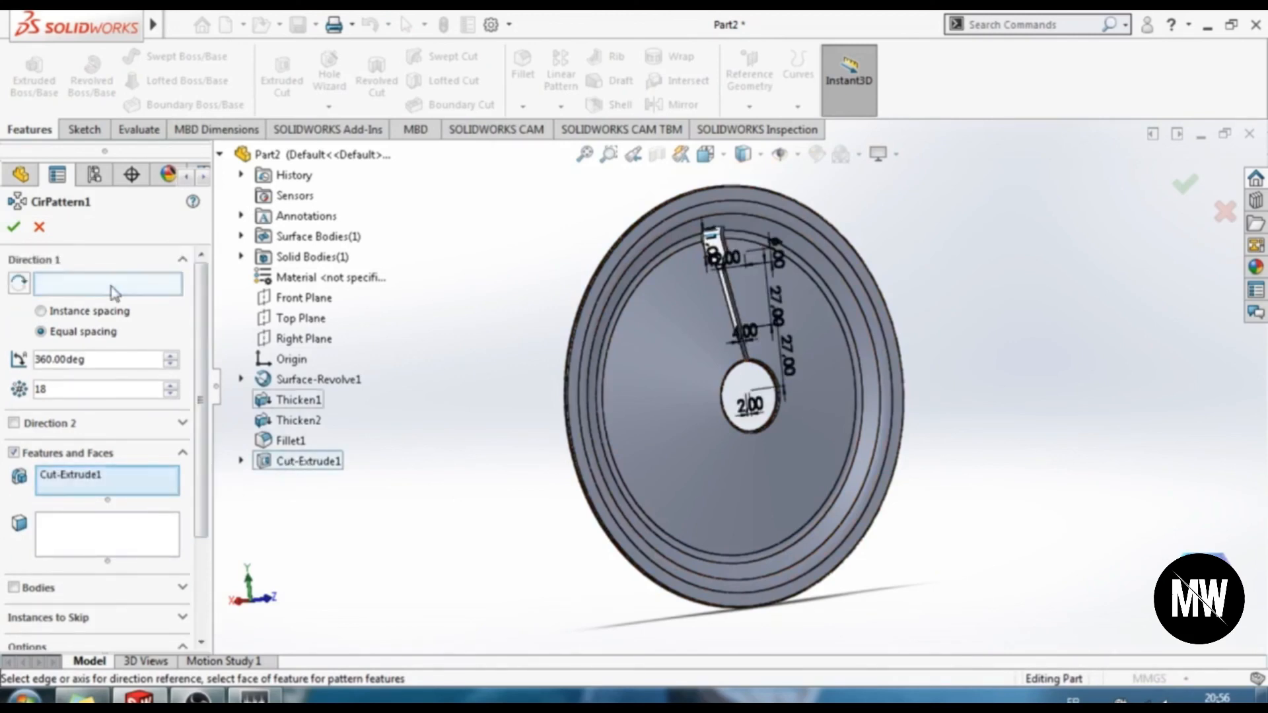
left_click(643, 280)
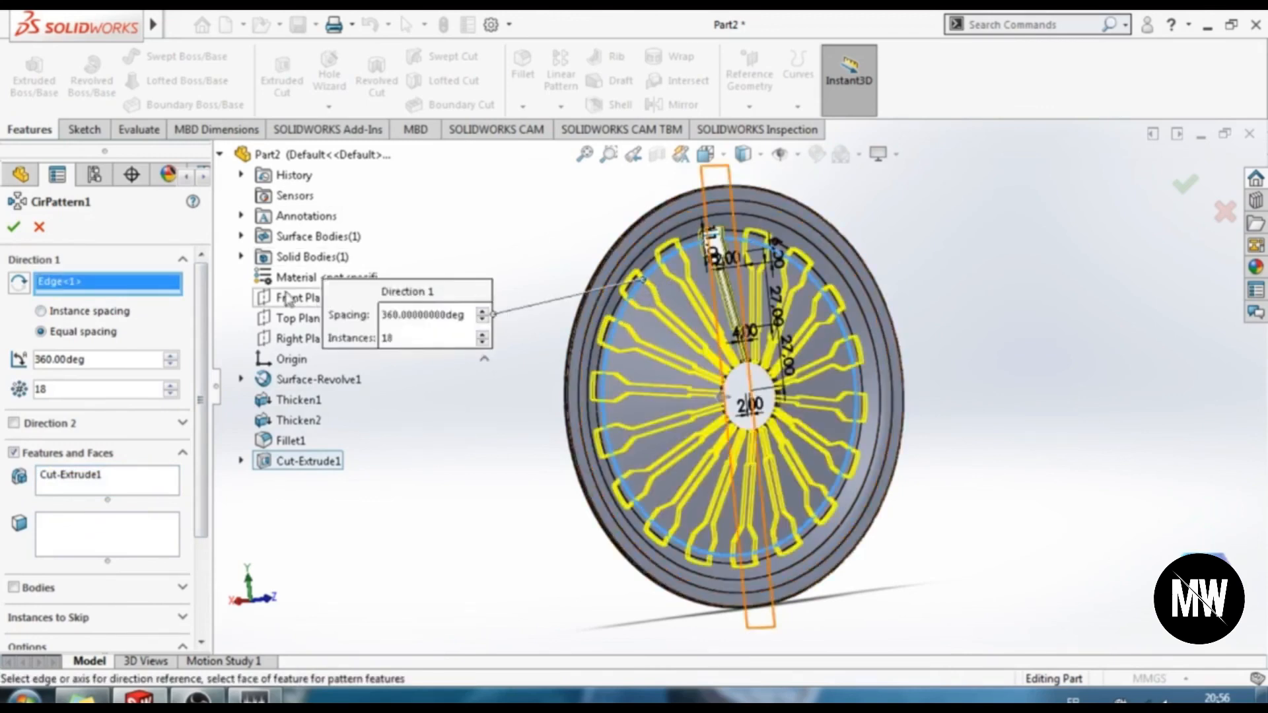
left_click(14, 228)
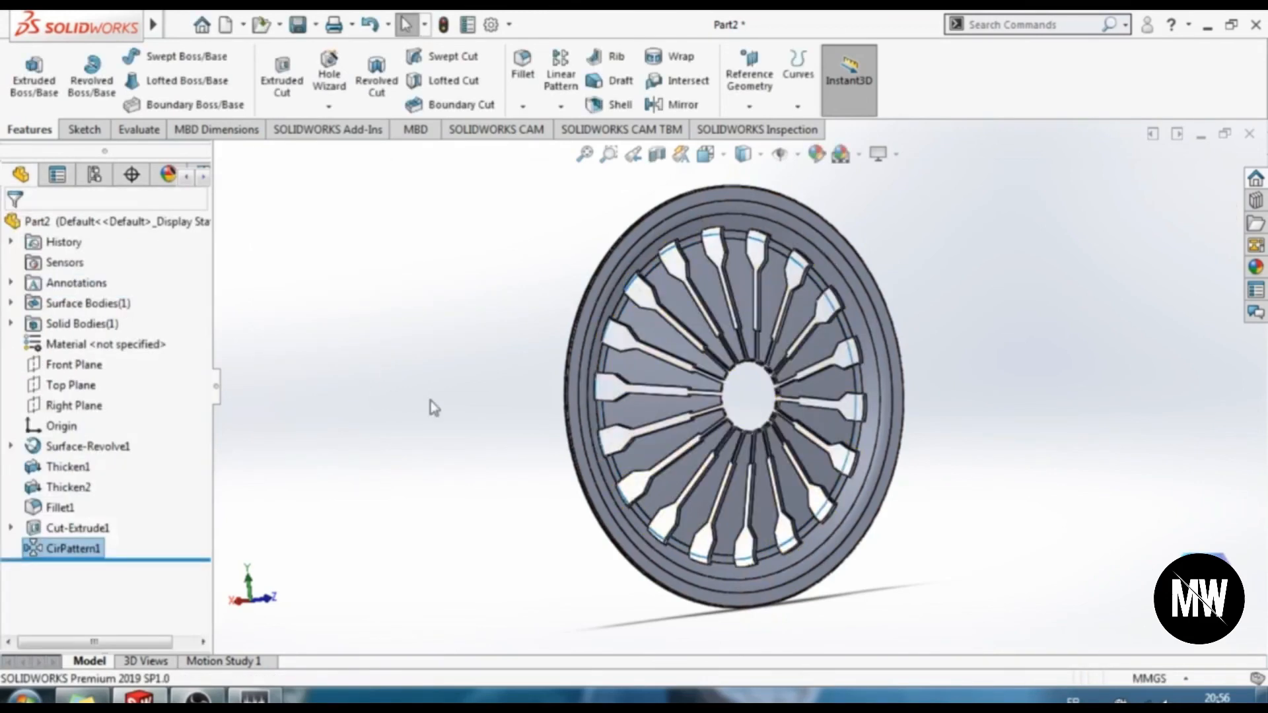
middle_click_drag(440, 442, 455, 465)
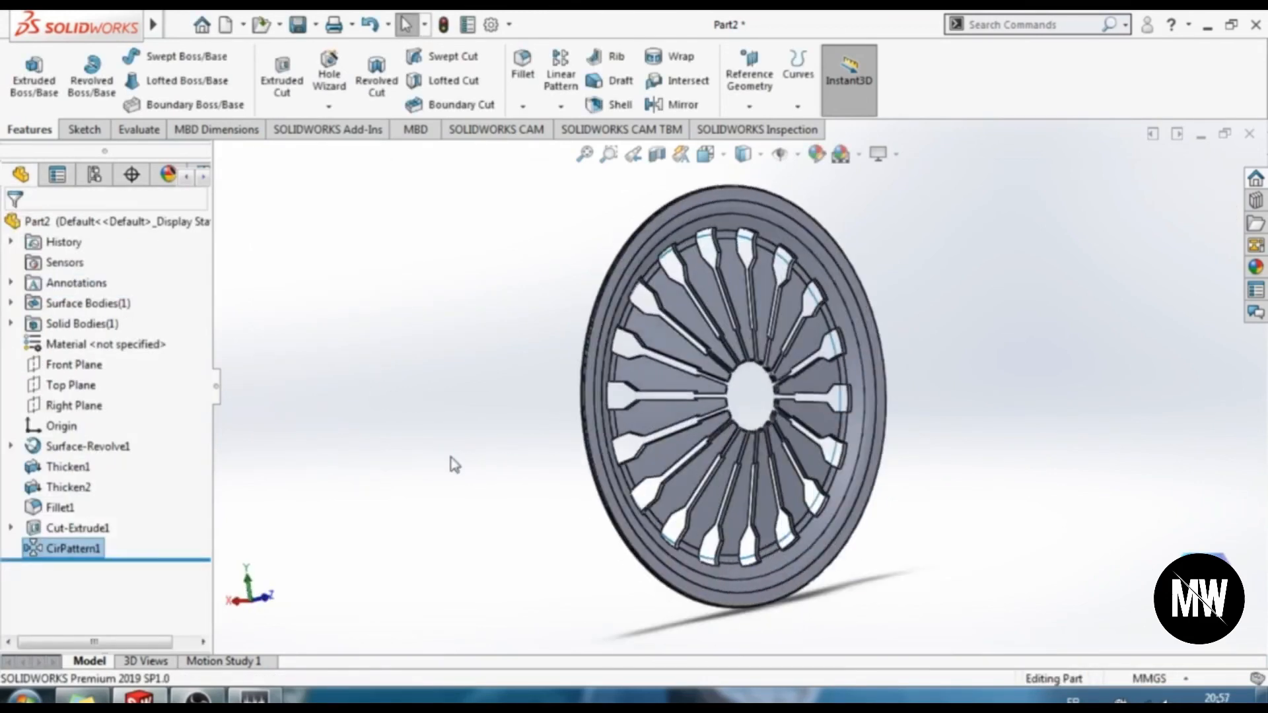